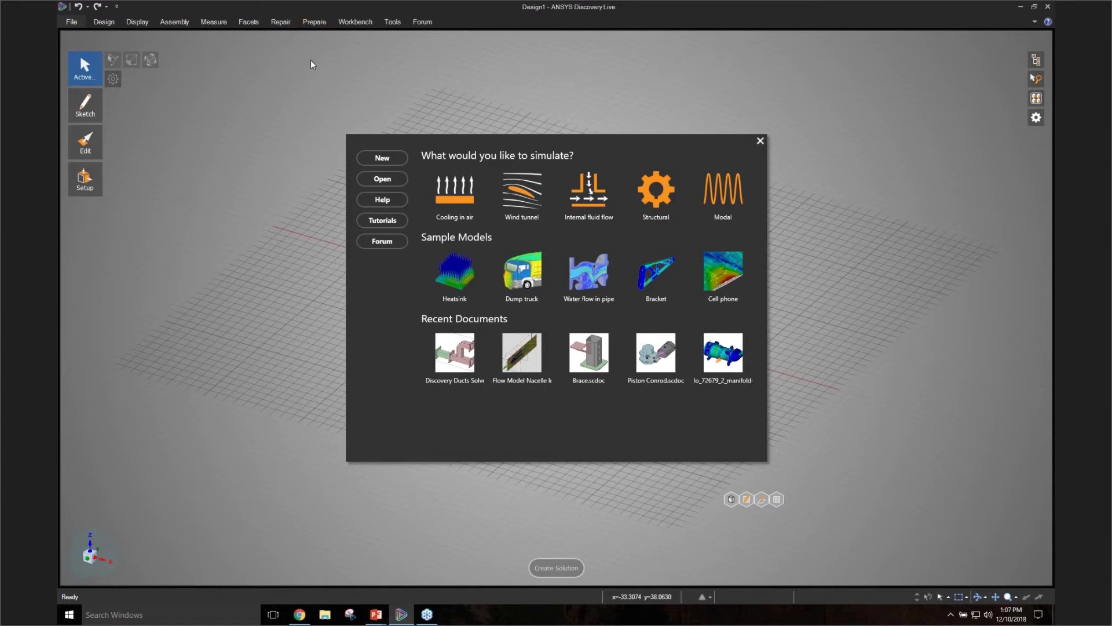
- Open the ANSYS Dump Truck 2 model from the CAD Models folder on the desktop
click(71, 21)
click(86, 87)
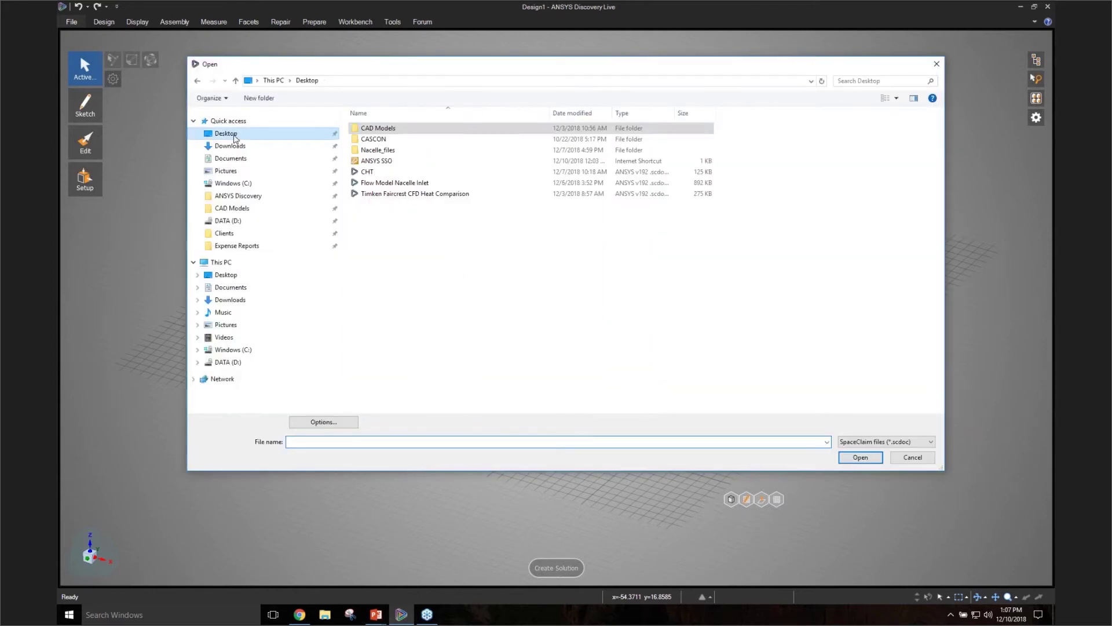
double_click(406, 133)
key(Return)
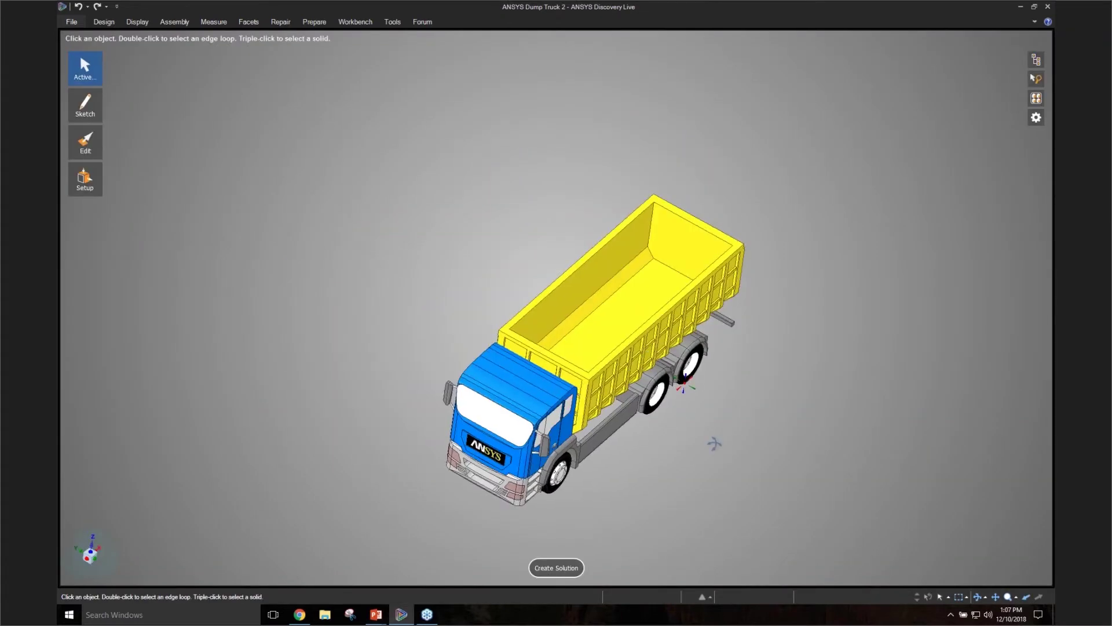
- Create an external air (20C) flow solution around the truck, with the inlet facing the cab front and the ground plane under the wheels
scroll(683, 432, down, 2)
mouse_move(693, 444)
middle_down()
mouse_move(688, 422)
mouse_move(640, 409)
mouse_move(608, 354)
middle_up()
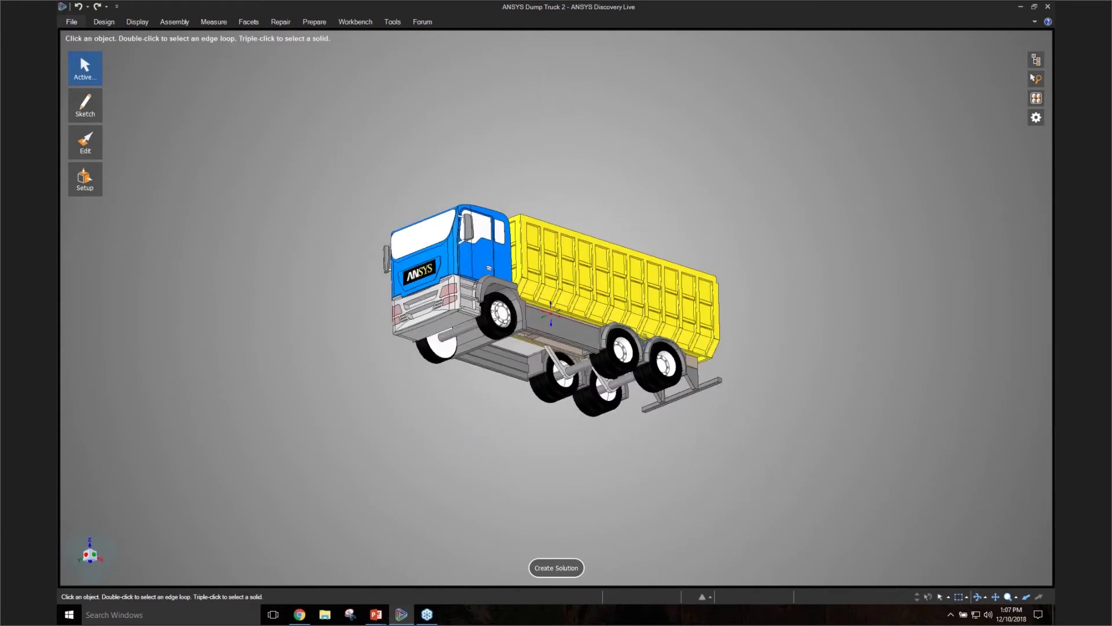
middle_drag(609, 353, 644, 416)
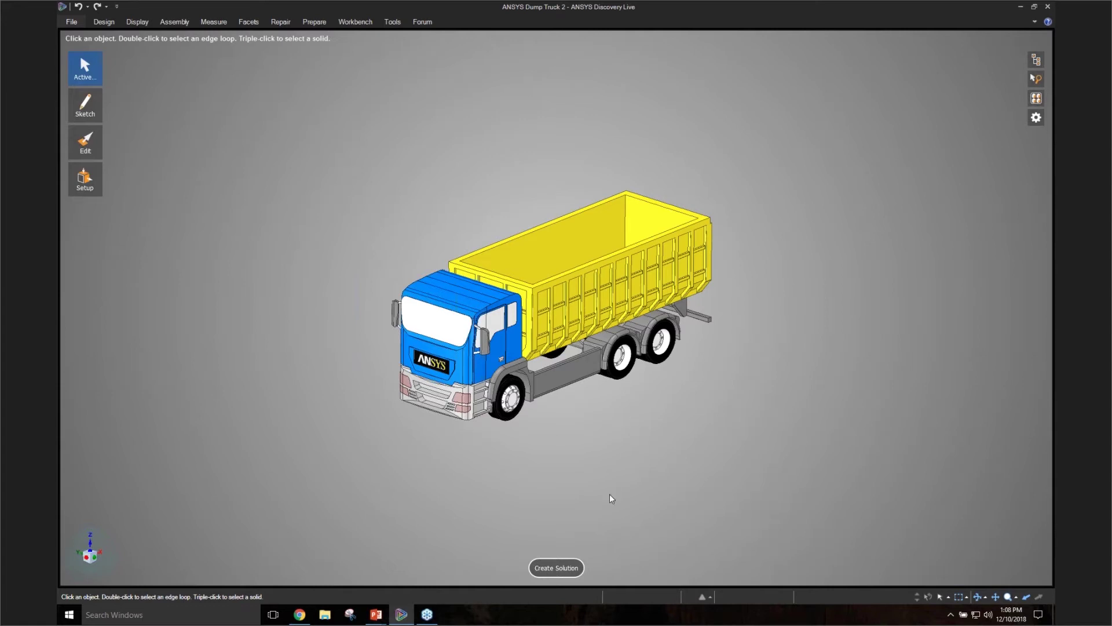
click(554, 568)
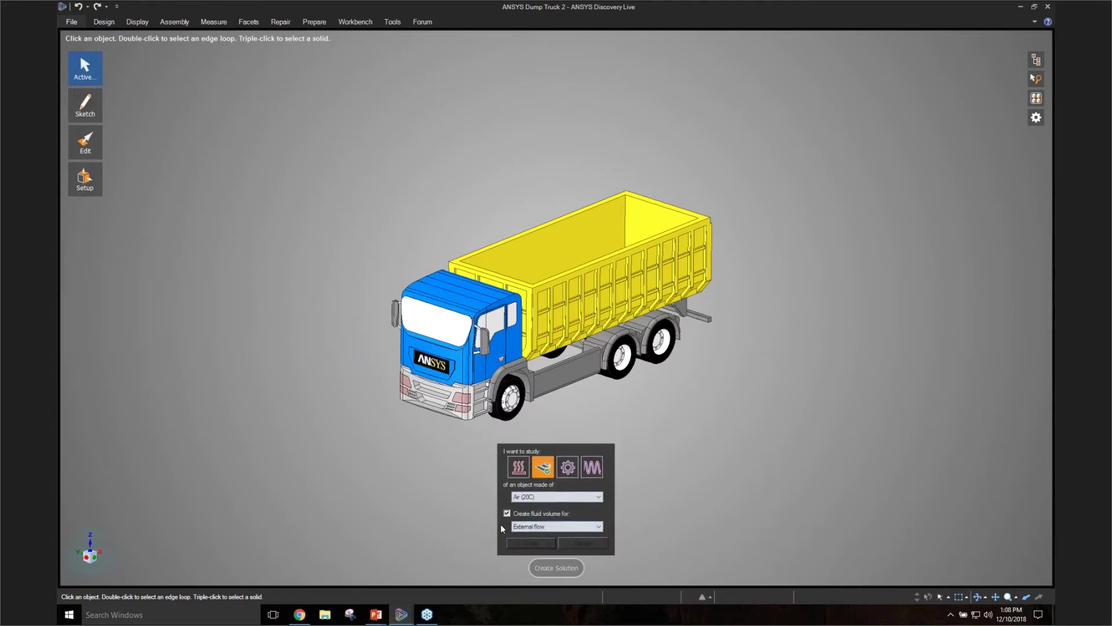
click(527, 541)
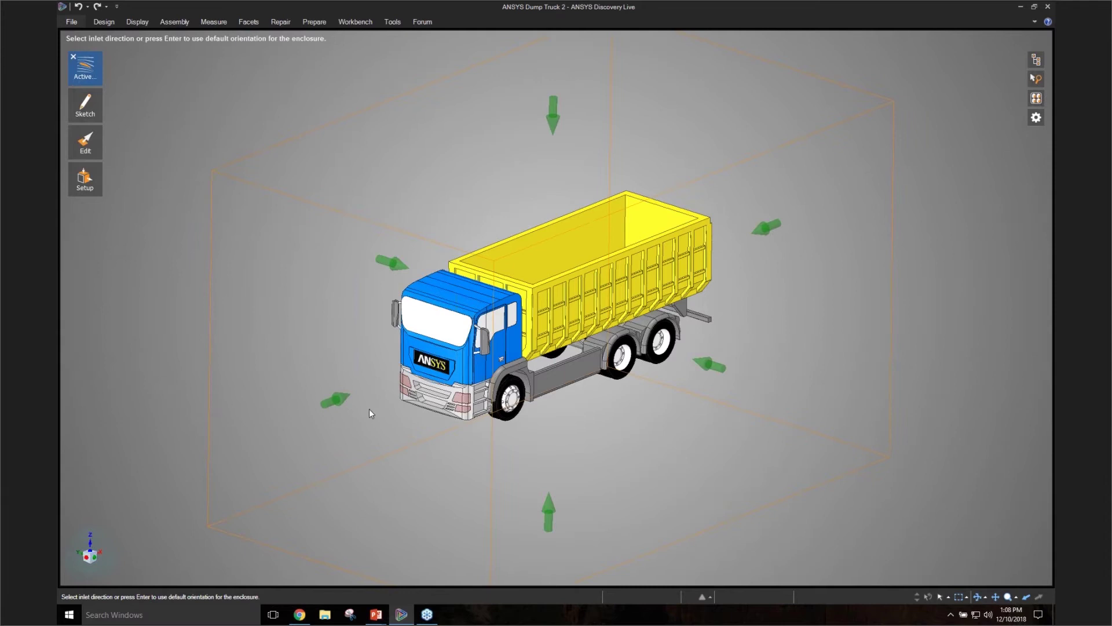
click(340, 402)
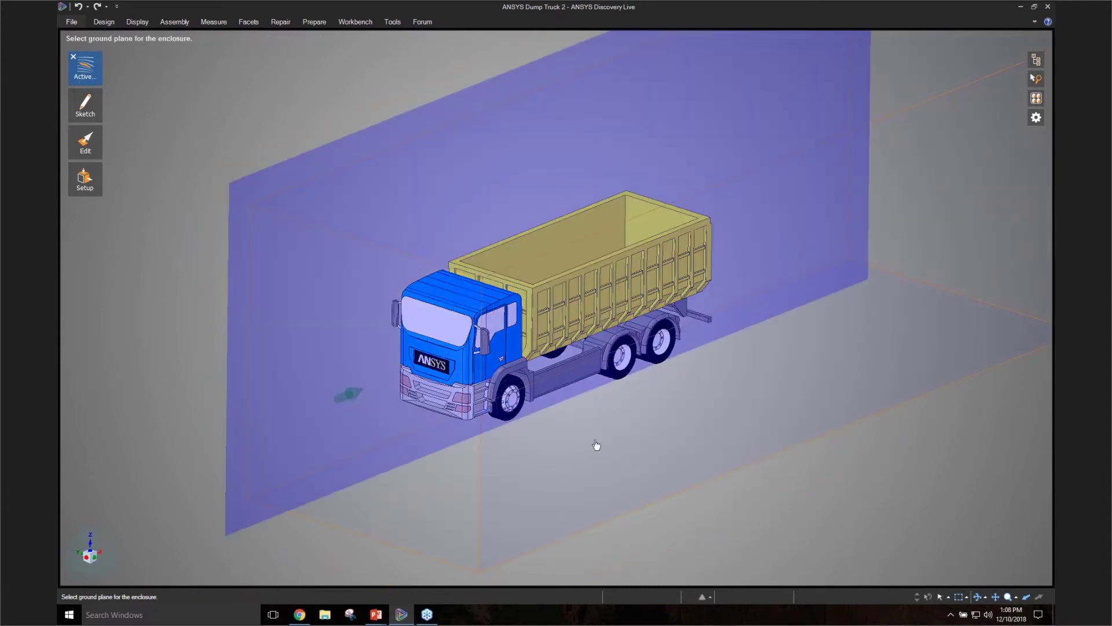
click(631, 460)
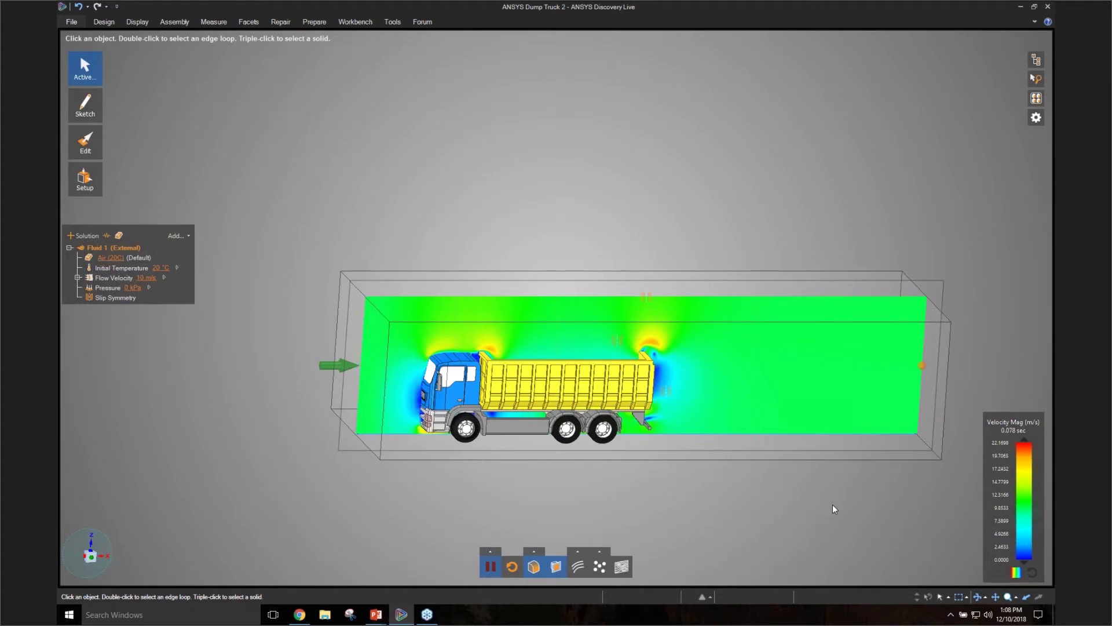
- Hide the Enclosure component around the truck
middle_drag(826, 498, 629, 449)
scroll(638, 443, up, 2)
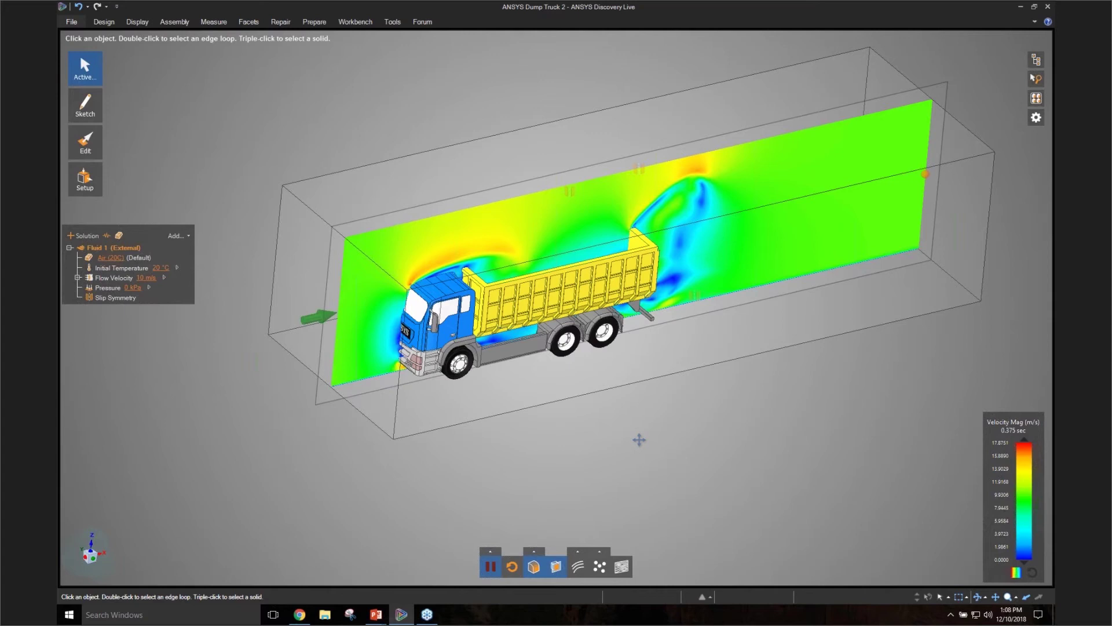
shift+middle_drag(639, 440, 660, 483)
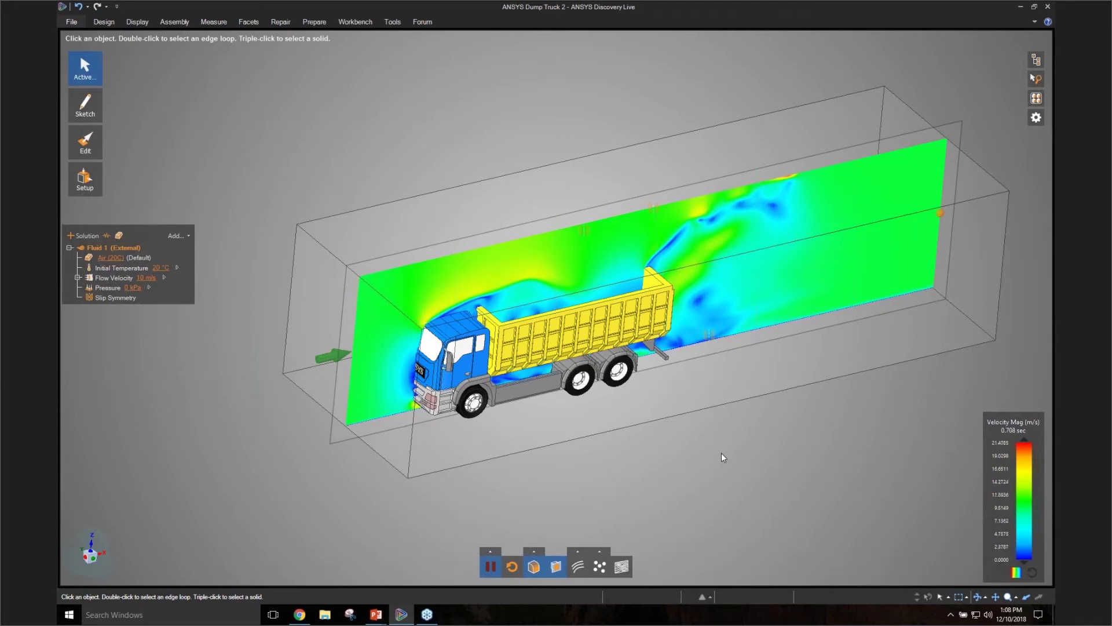
middle_drag(734, 453, 888, 443)
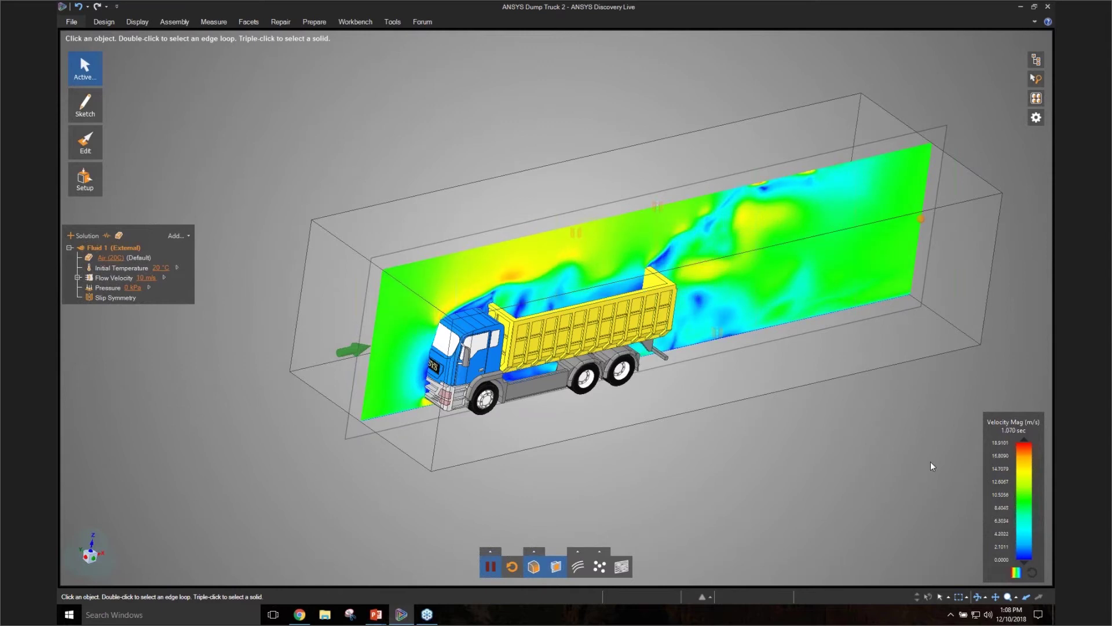
mouse_move(1035, 60)
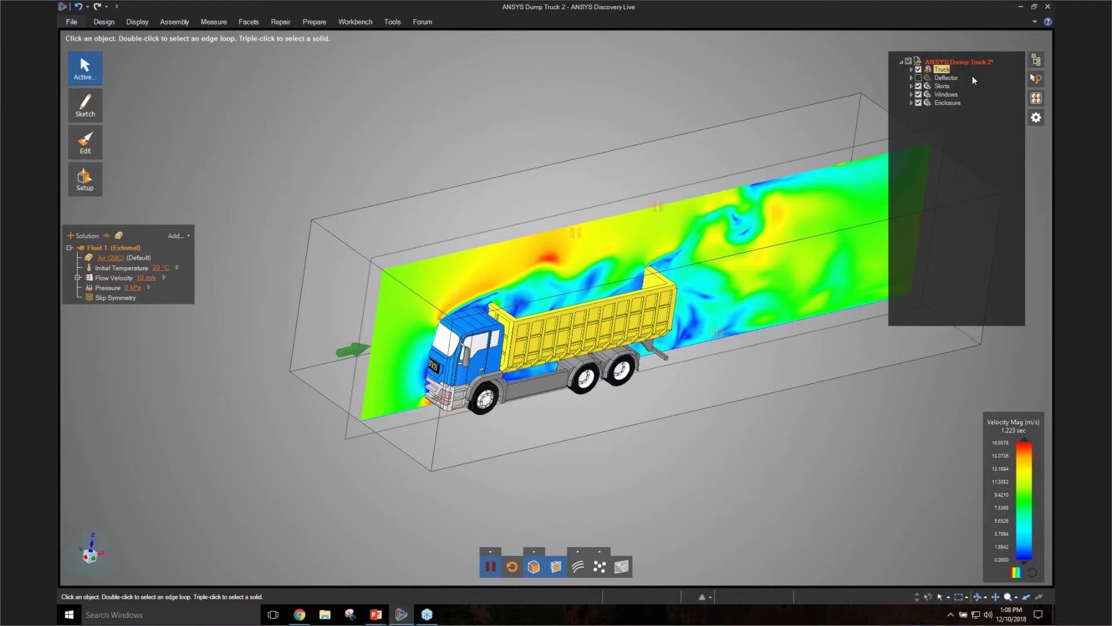
mouse_move(671, 454)
middle_down()
mouse_move(626, 426)
mouse_move(664, 472)
mouse_move(675, 463)
middle_up()
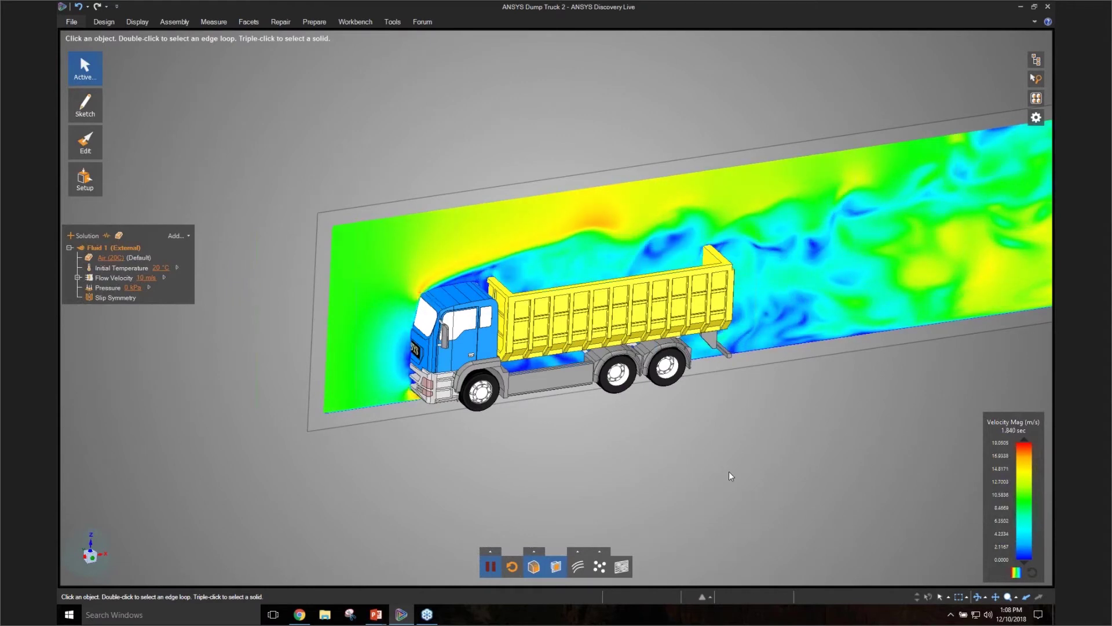
- Show the Deflector component on top of the cab while the flow solution keeps running
middle_drag(729, 475, 733, 465)
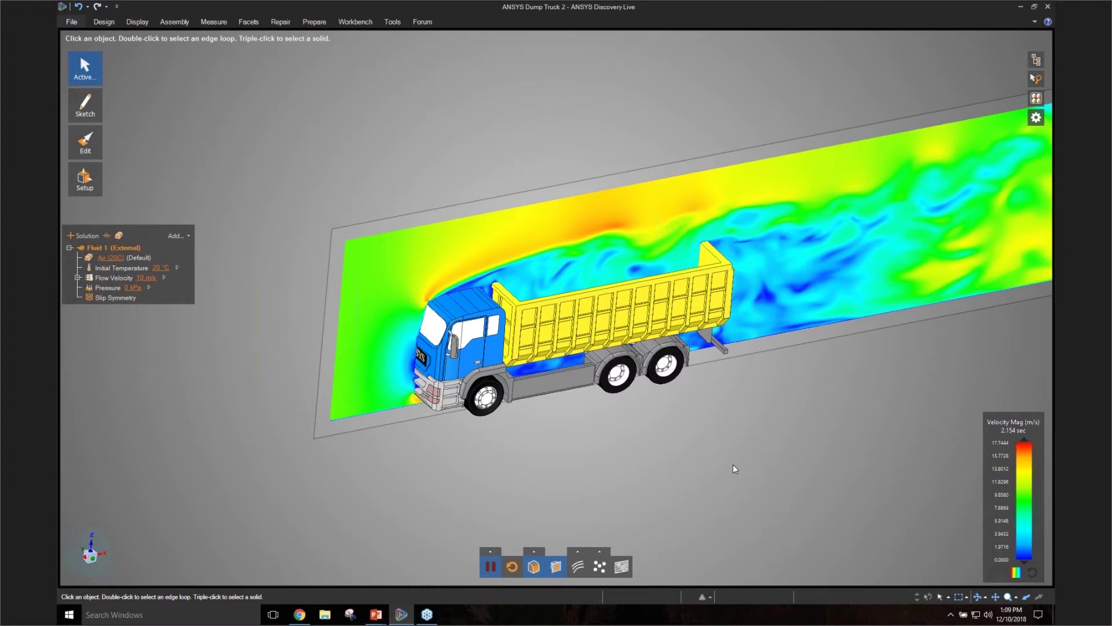
shift+middle_drag(732, 464, 690, 462)
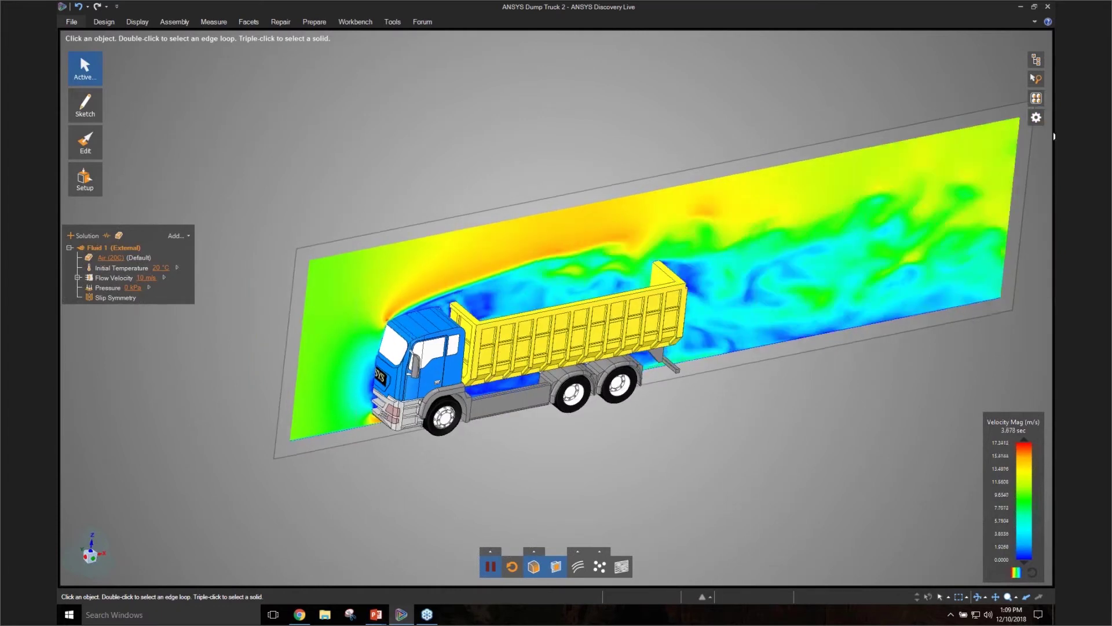
click(1036, 60)
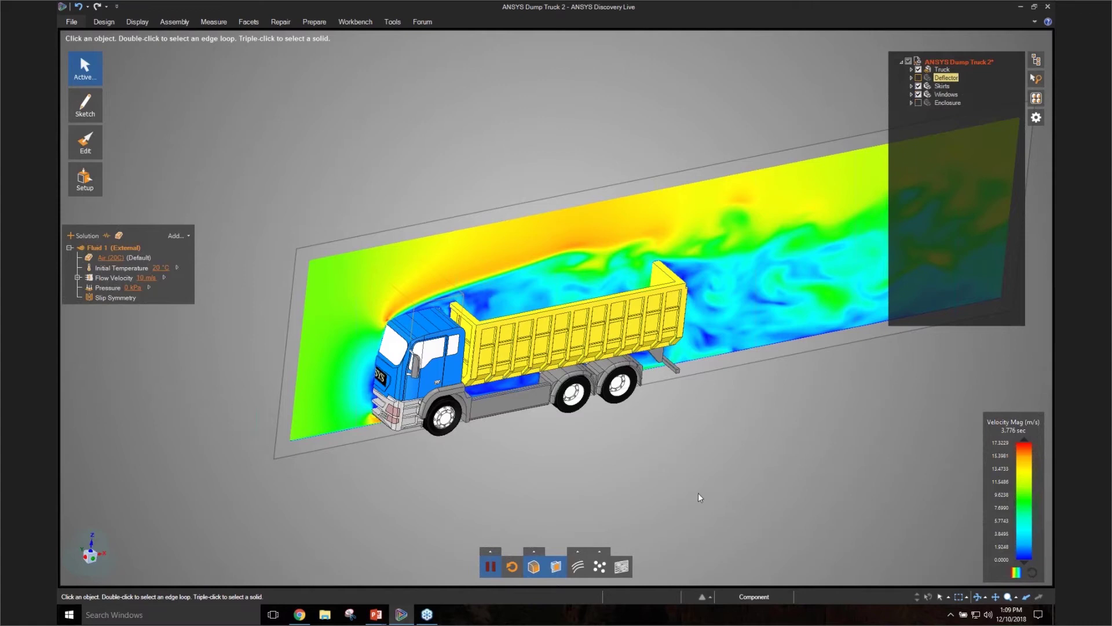
click(653, 454)
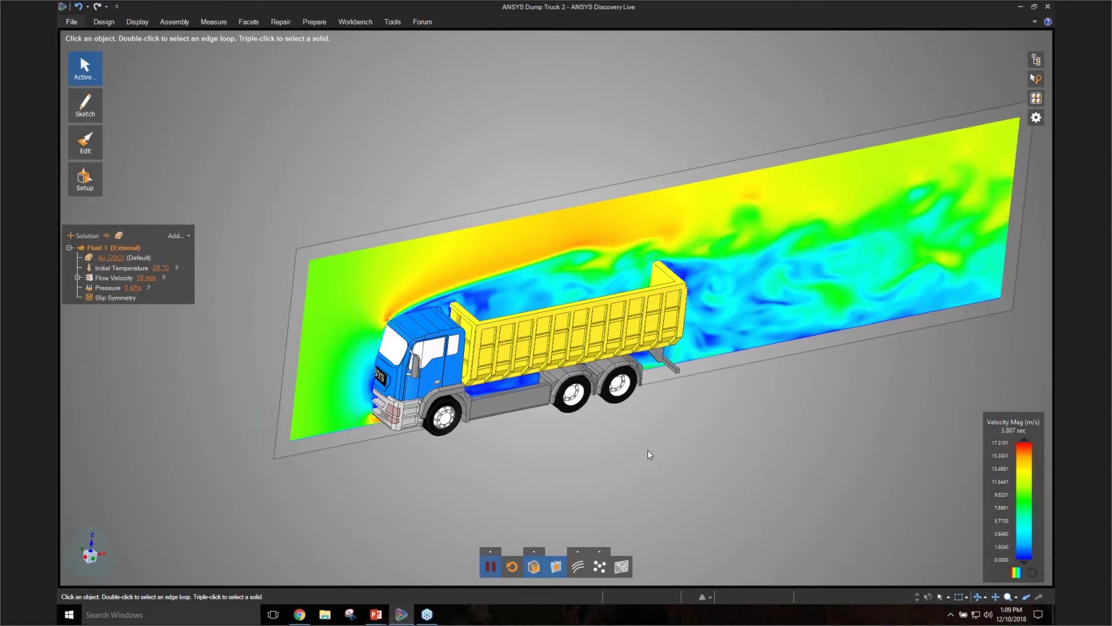
click(1035, 60)
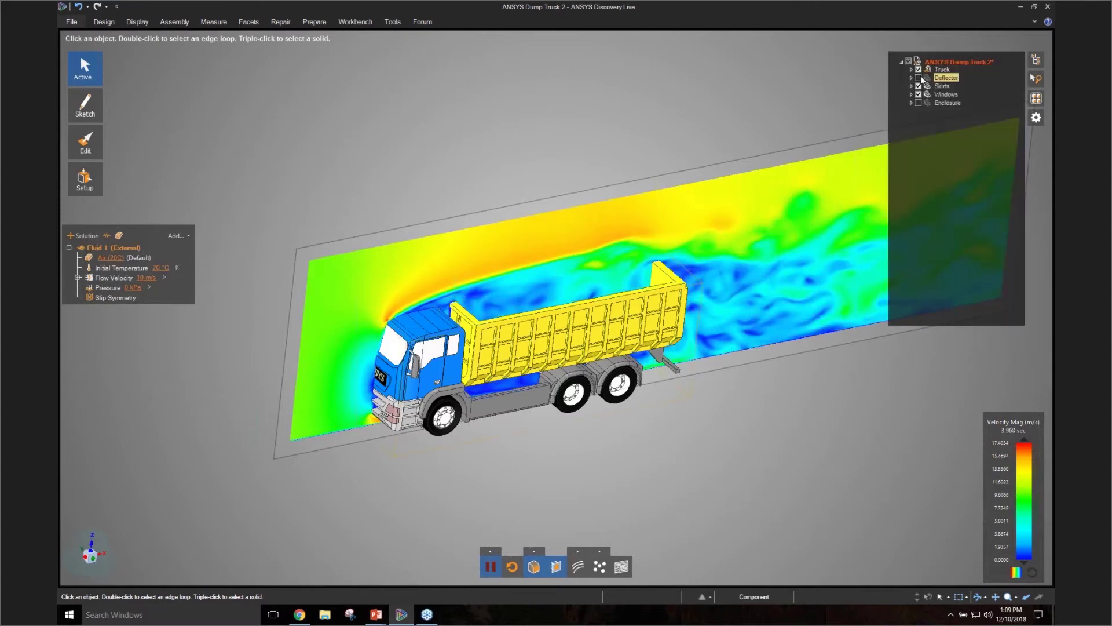
click(918, 78)
click(737, 456)
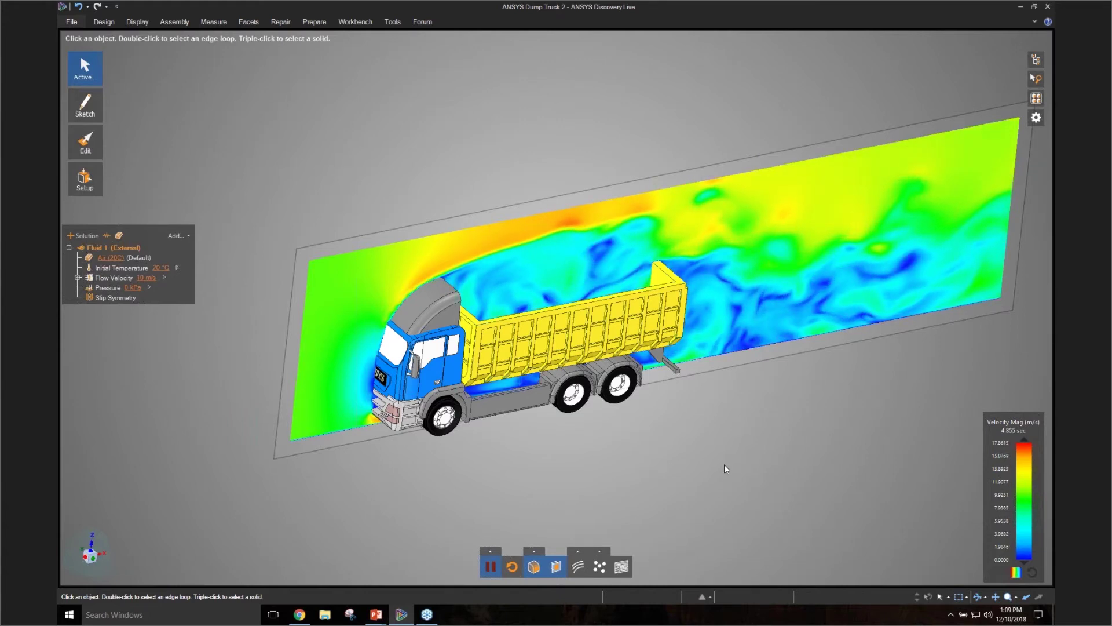
- Inspect the velocity plane from the side, switch the flow display to streamlines, and shrink their source to a narrow bundle ahead of the cab
middle_drag(724, 465, 698, 442)
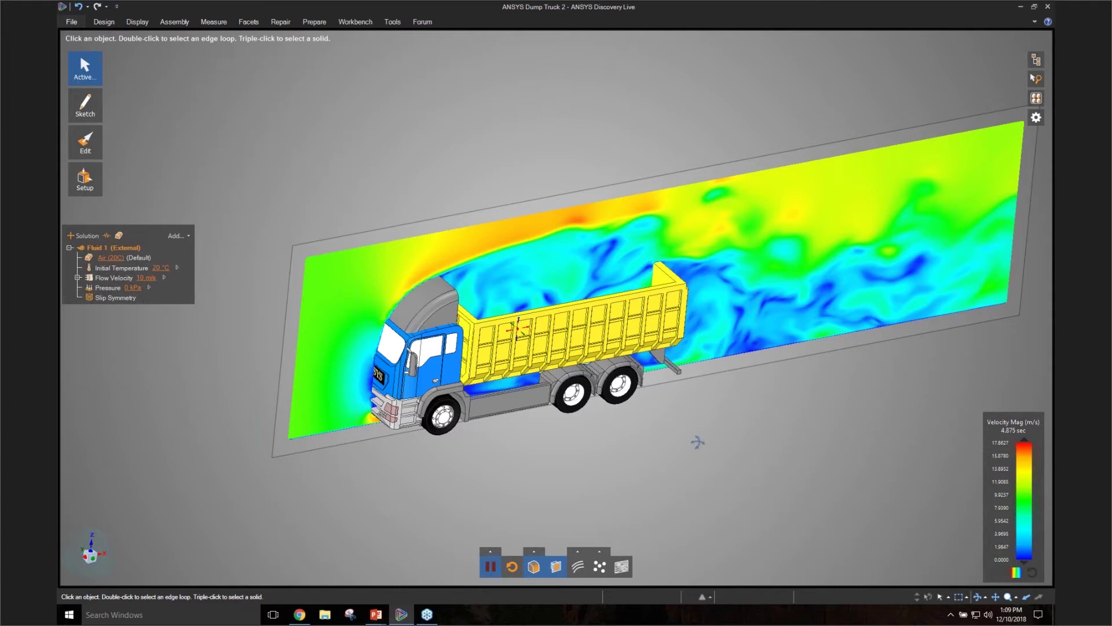
middle_drag(697, 442, 696, 407)
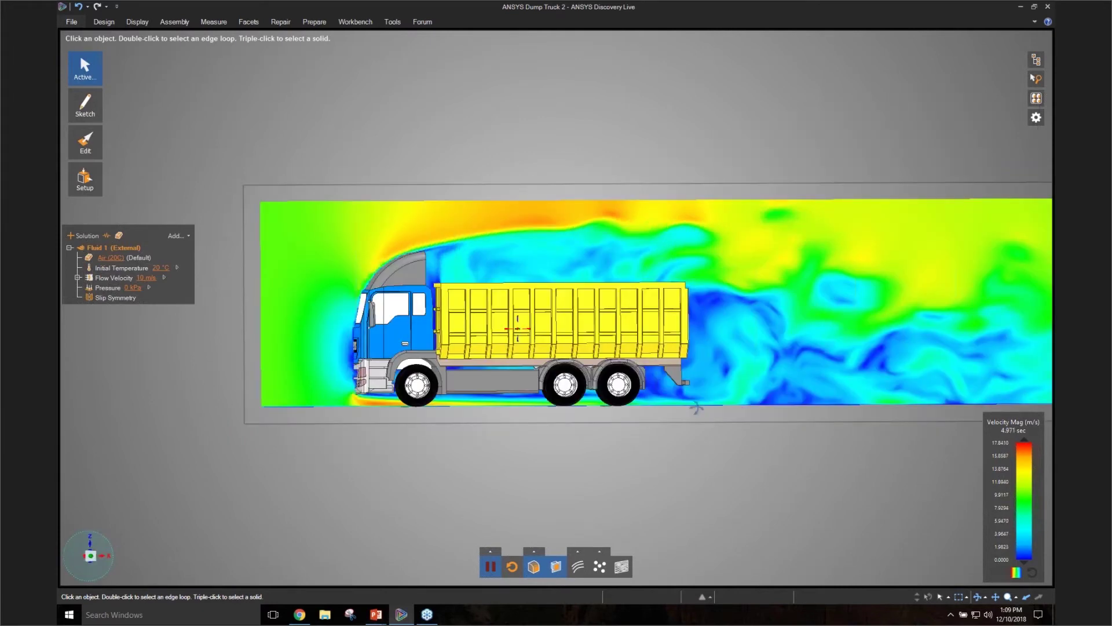
middle_drag(696, 408, 640, 508)
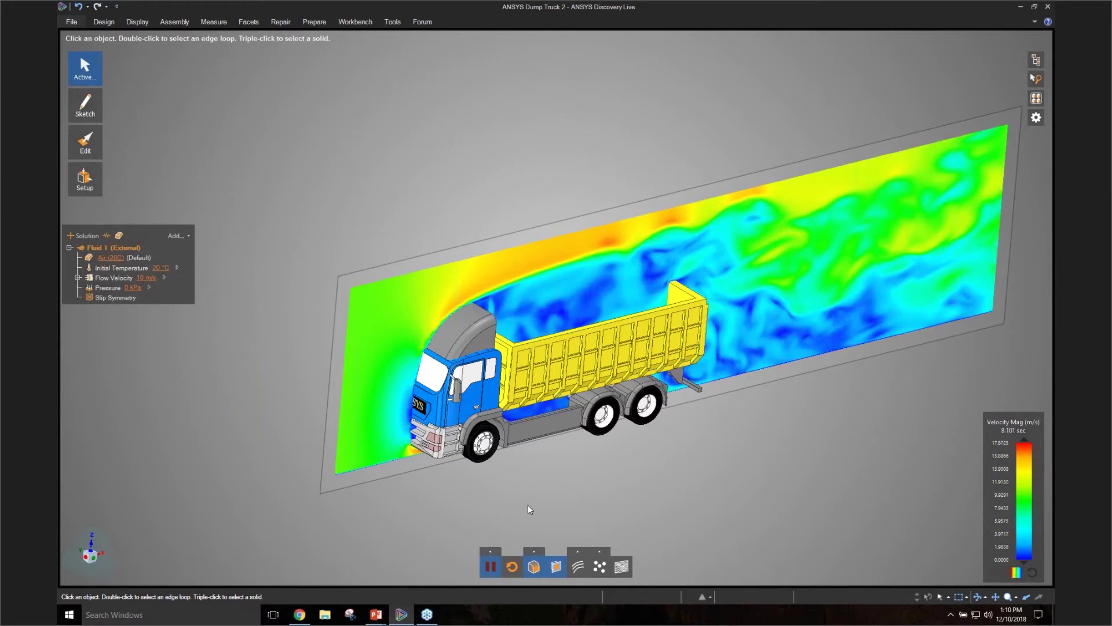
click(578, 566)
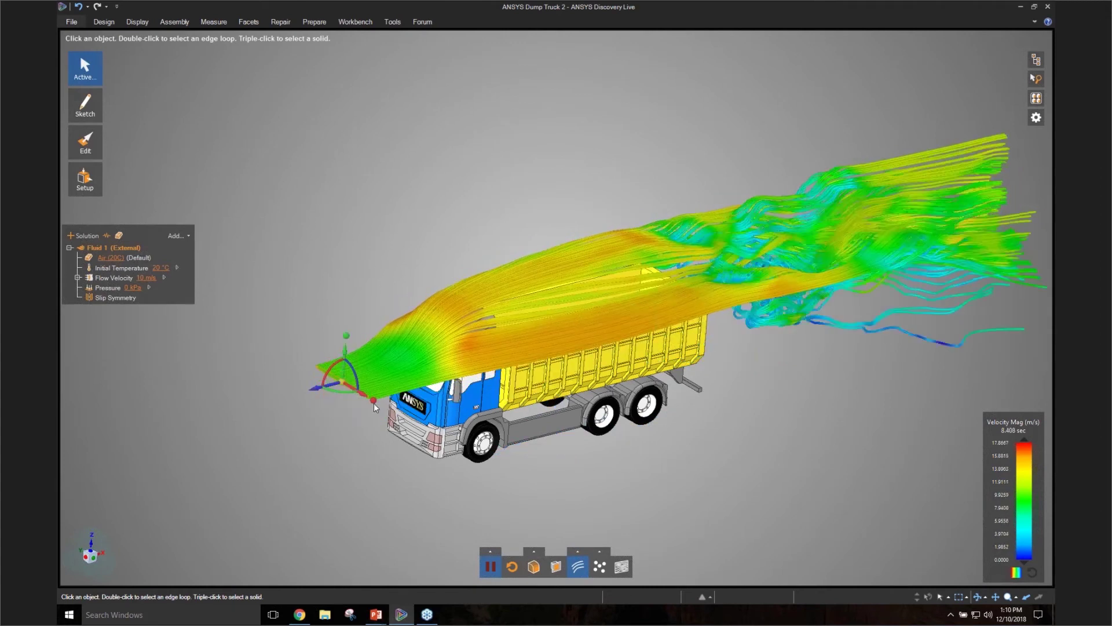
drag(373, 400, 351, 385)
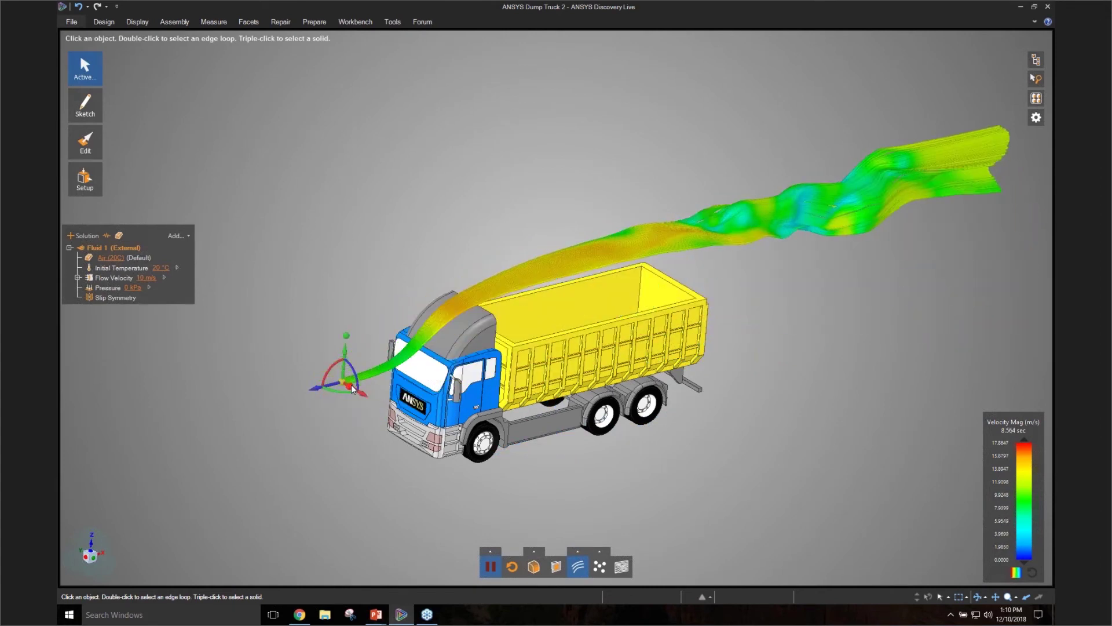
- Move the streamline source down and sideways in front of the truck's left mirror, and adjust the streamline display settings
drag(349, 374, 349, 401)
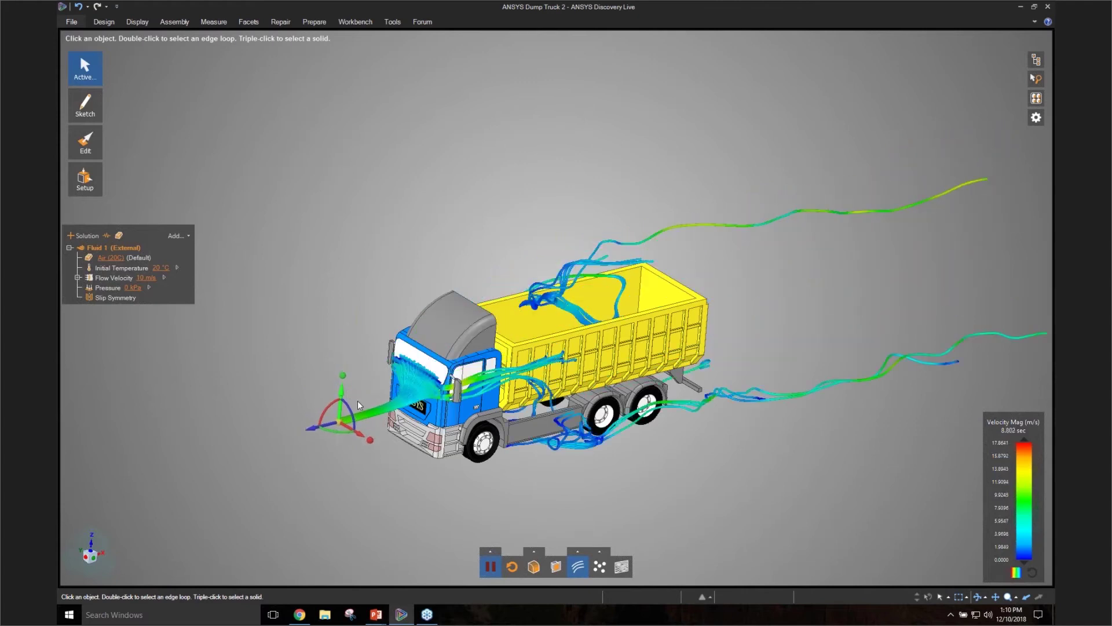
drag(367, 440, 369, 443)
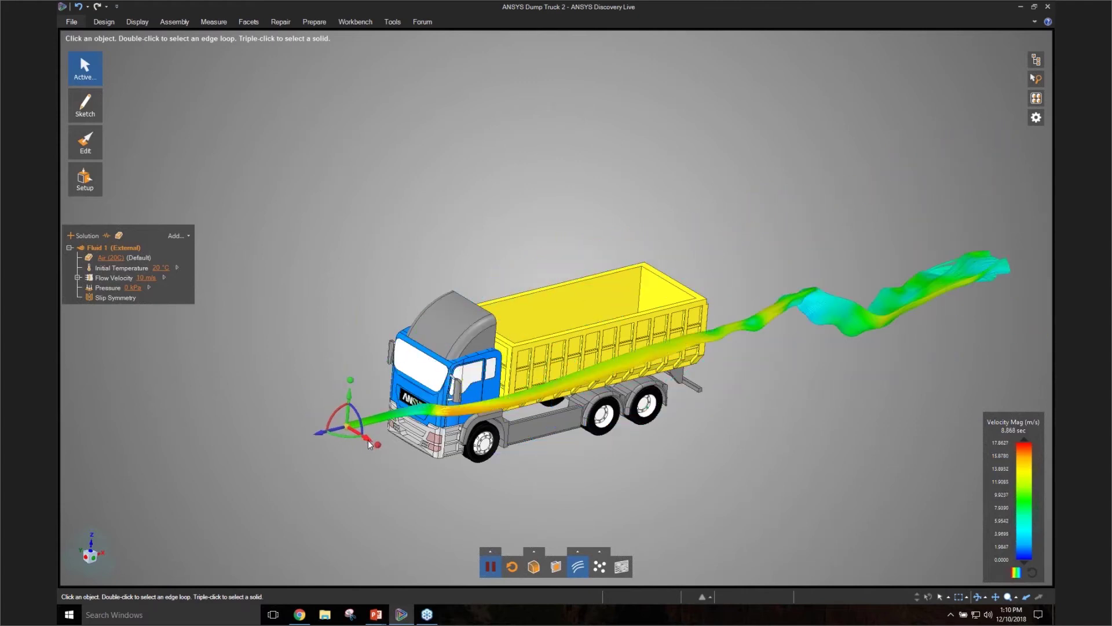
drag(351, 389, 352, 380)
click(558, 492)
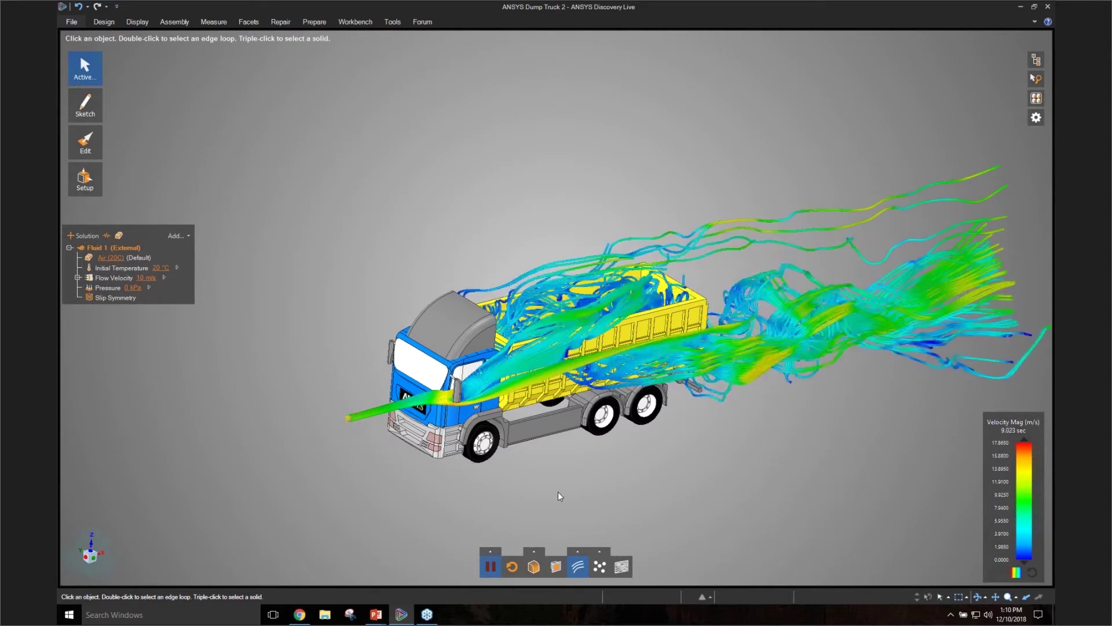
click(577, 552)
drag(633, 523, 619, 522)
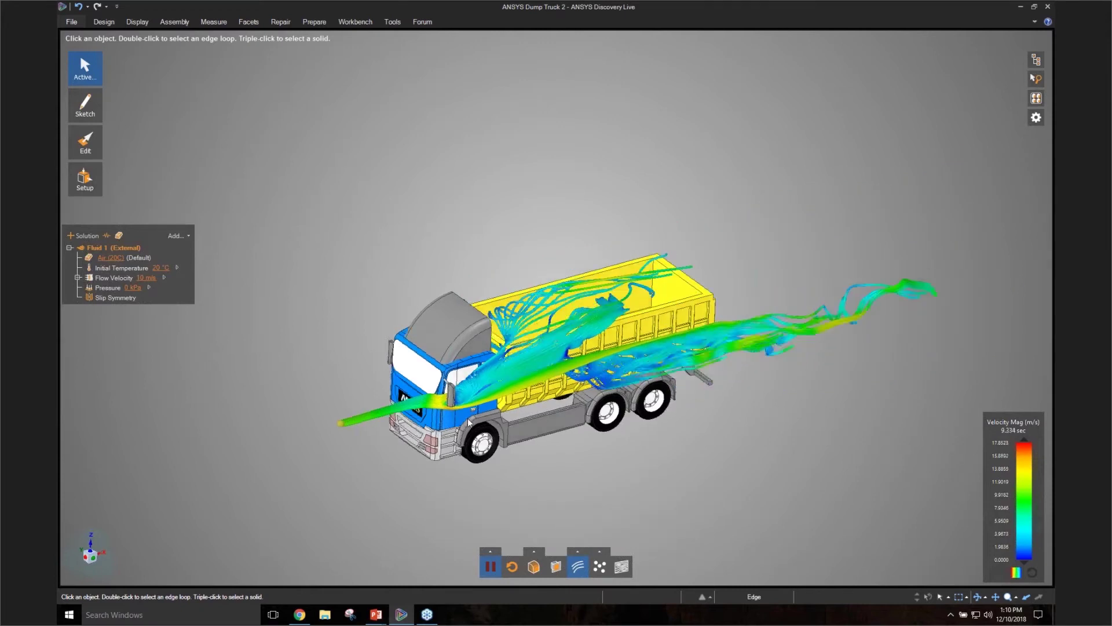
- Look at the truck from above and shift the streamline source across the cab so the flow passes the opposite side mirror
scroll(467, 429, up, 3)
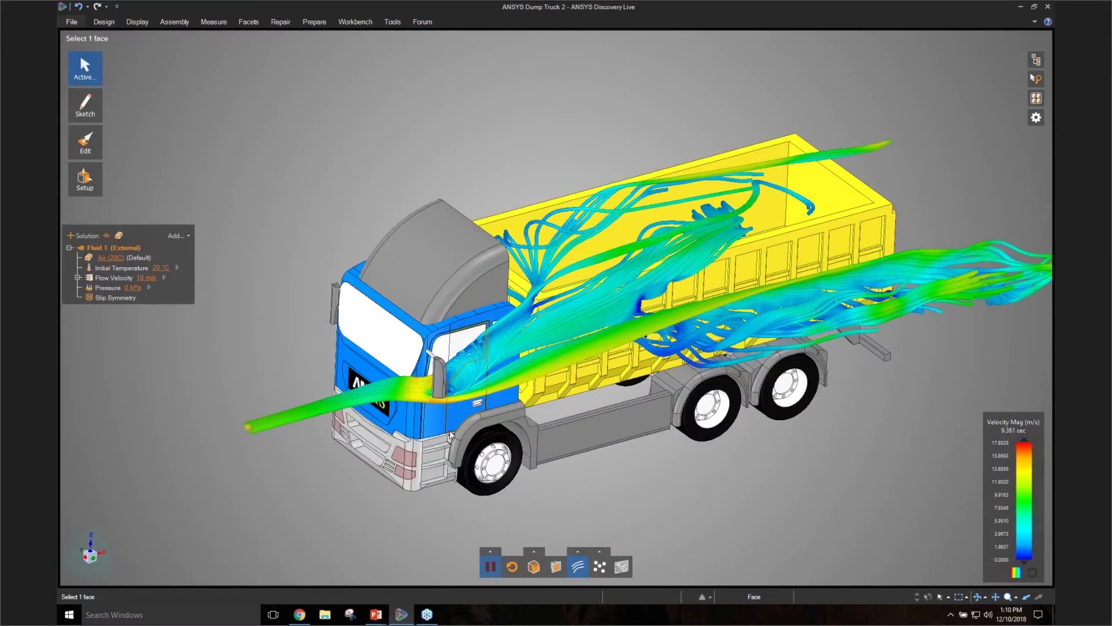
scroll(466, 428, up, 3)
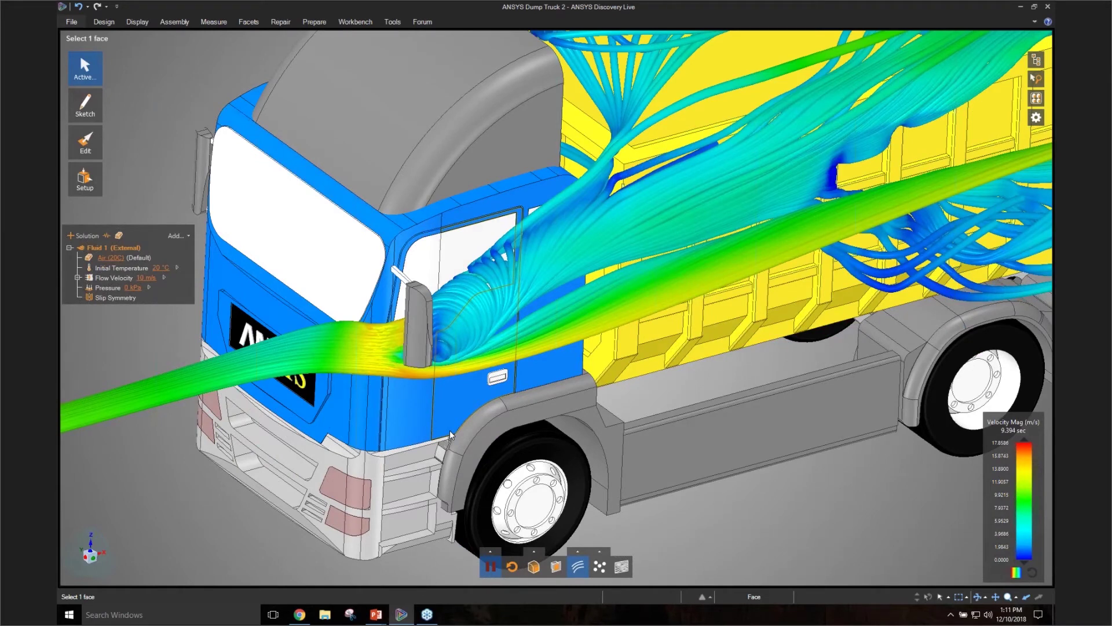
scroll(450, 434, up, 3)
scroll(510, 403, down, 6)
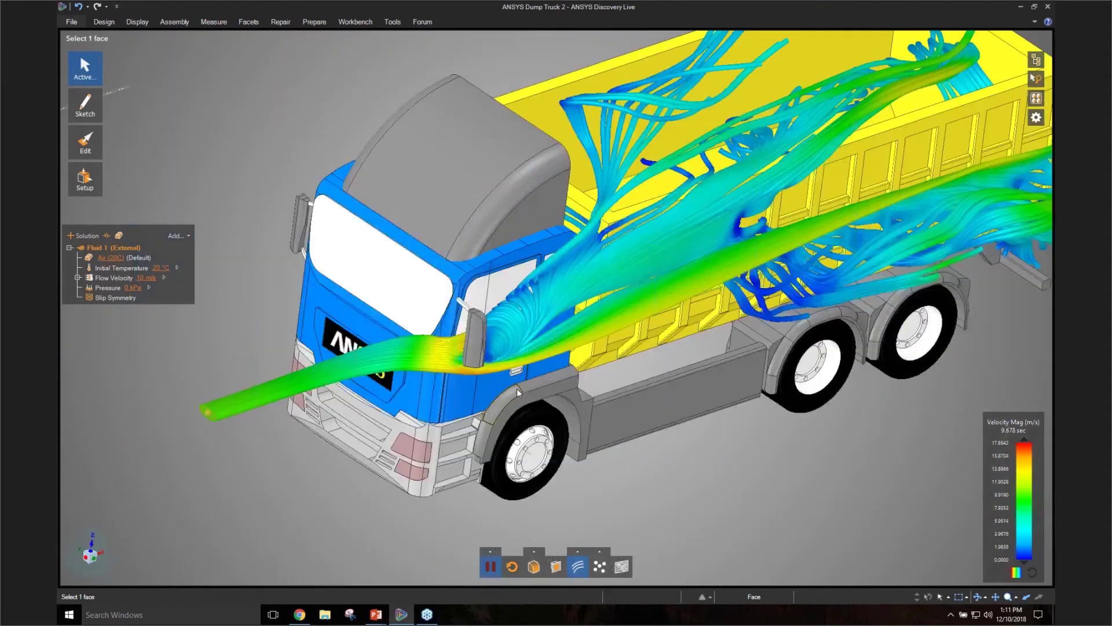
click(95, 555)
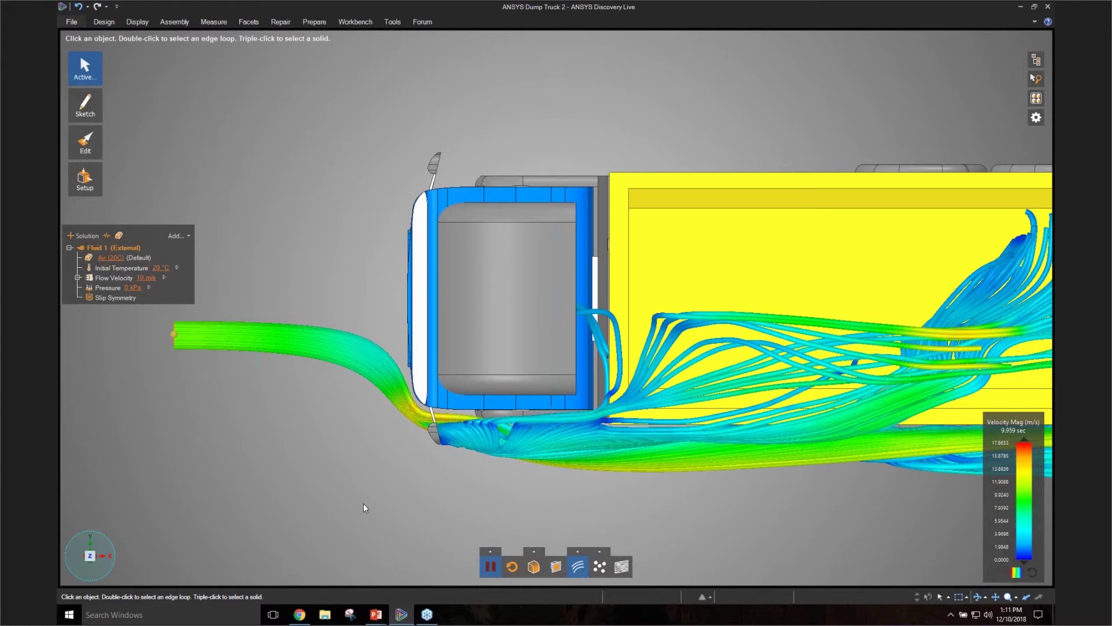
click(176, 346)
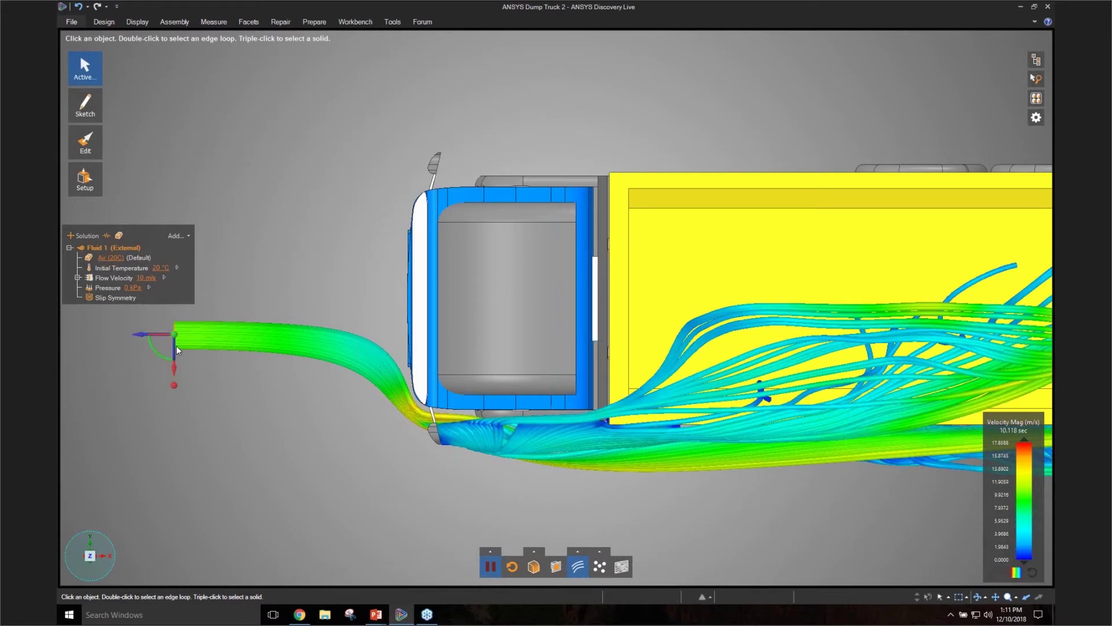
drag(177, 350, 172, 296)
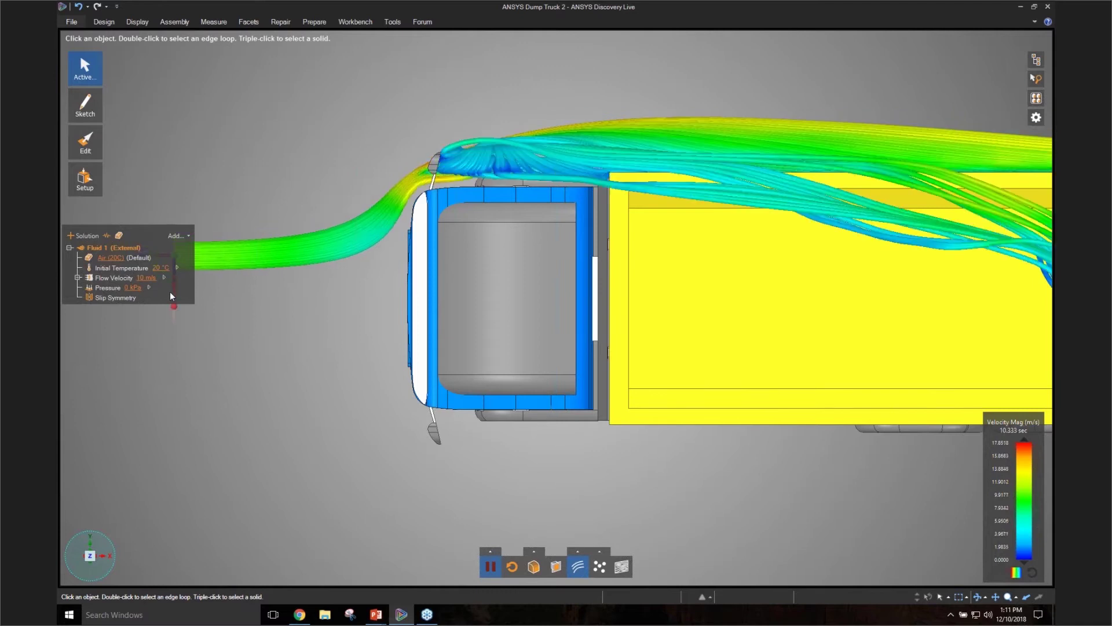
drag(172, 322, 167, 379)
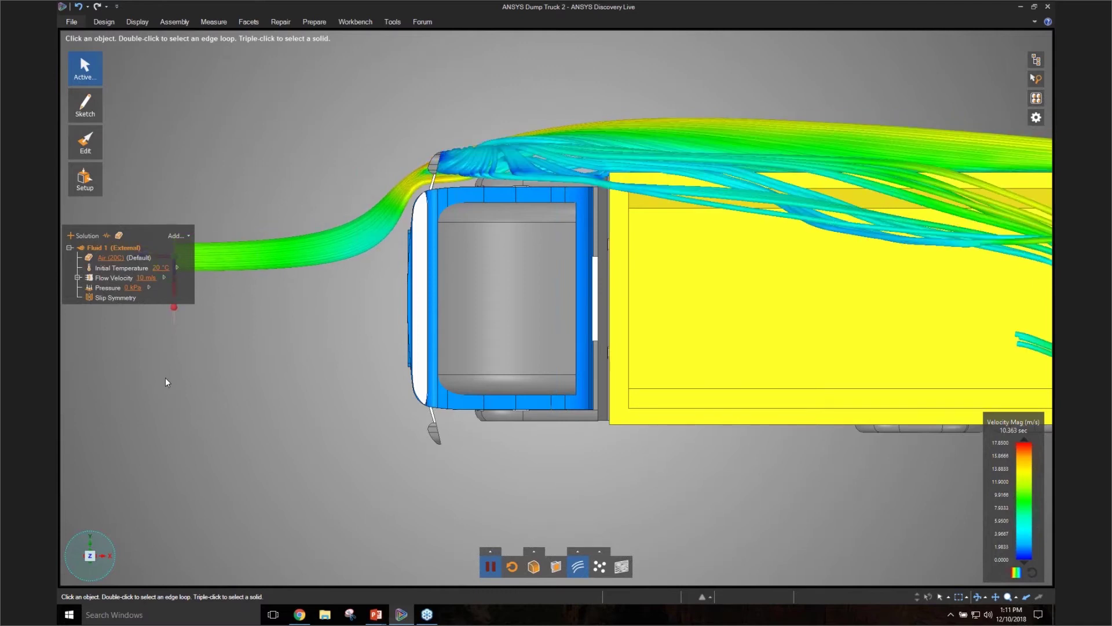
- Move the side mirror in the streamline path inward along its arm toward the cab, and clear the selection
scroll(434, 451, up, 5)
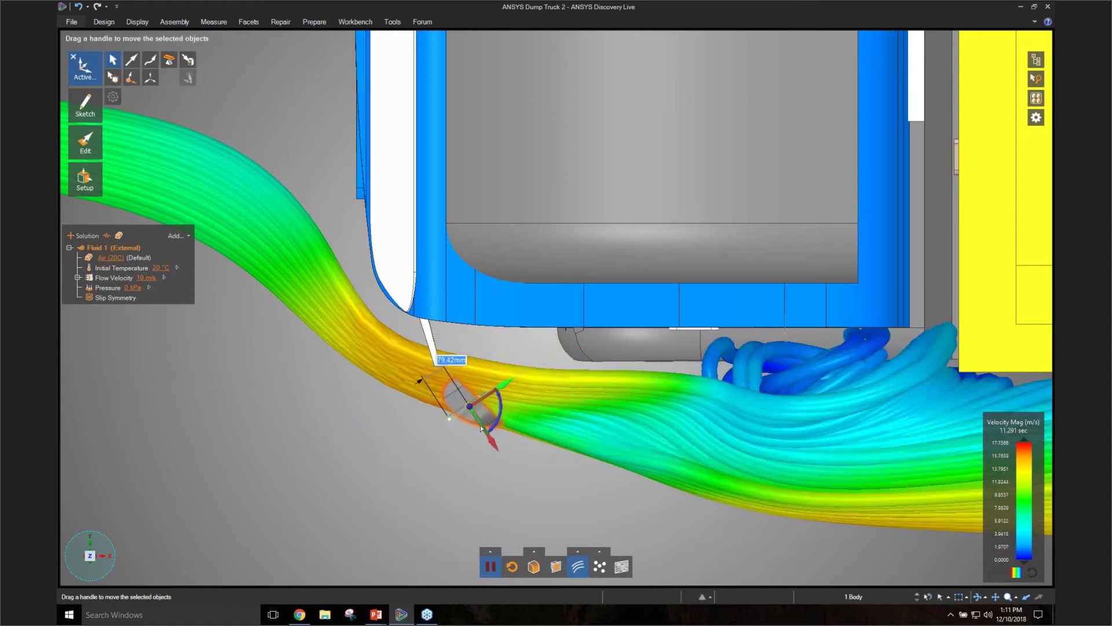
drag(491, 441, 478, 420)
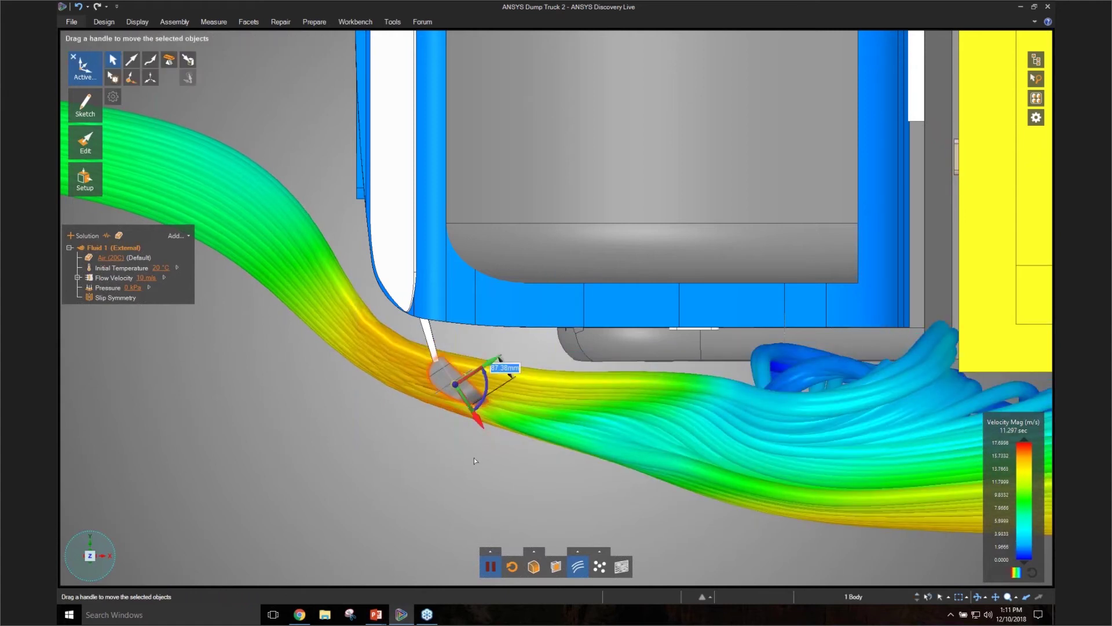
click(444, 491)
middle_drag(444, 491, 470, 482)
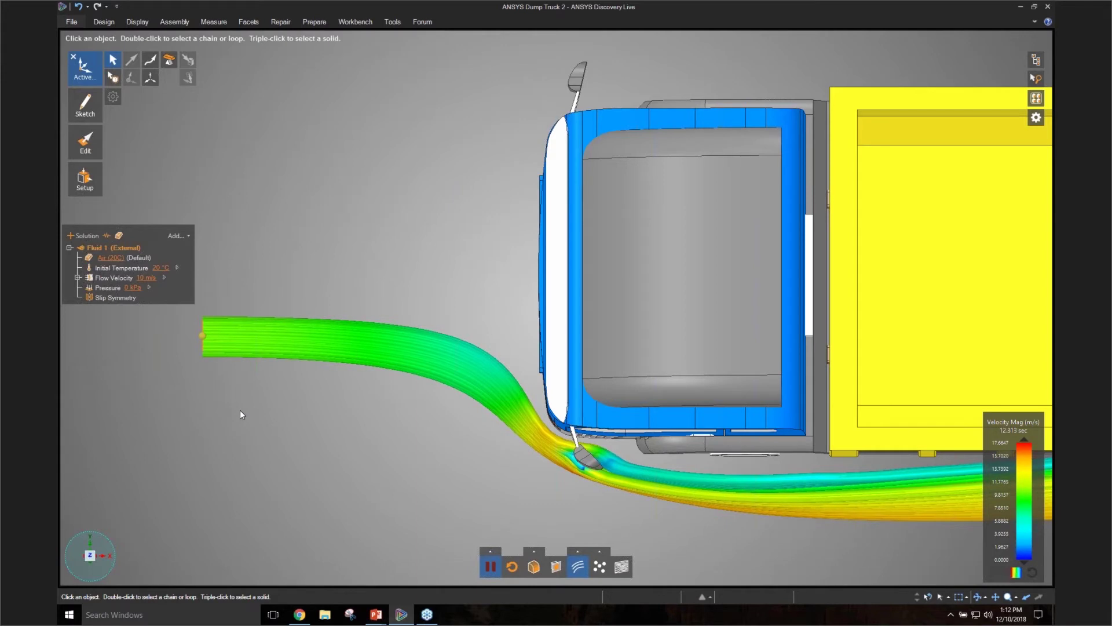
- Sweep the streamline source from one side mirror to the other and back, leaving it in front of the cab's middle
mouse_move(207, 362)
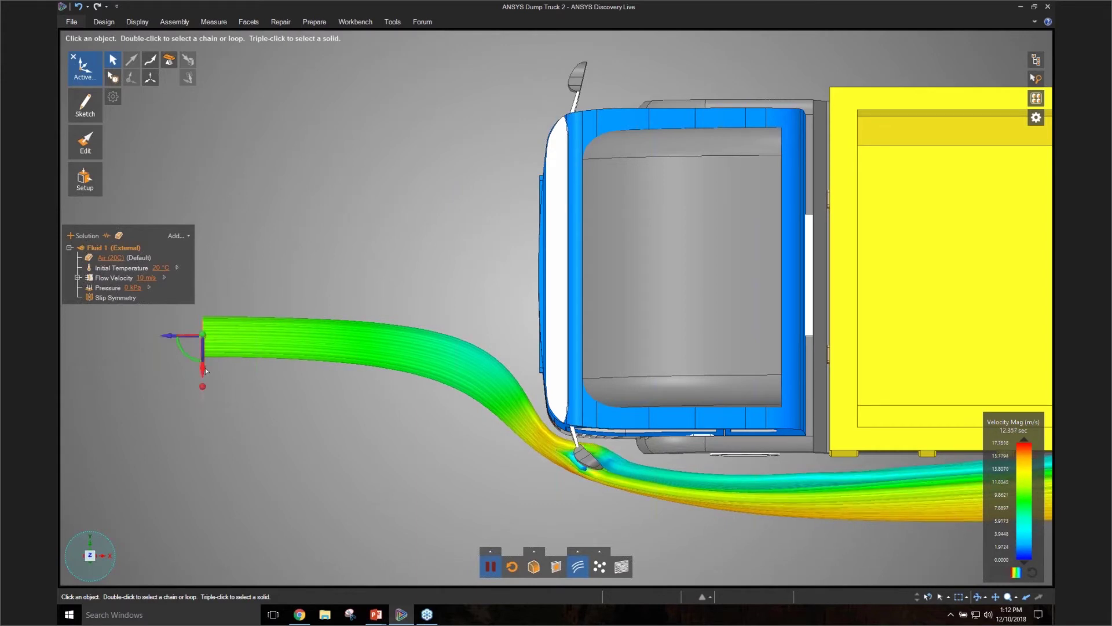
drag(208, 363, 206, 325)
drag(221, 253, 220, 253)
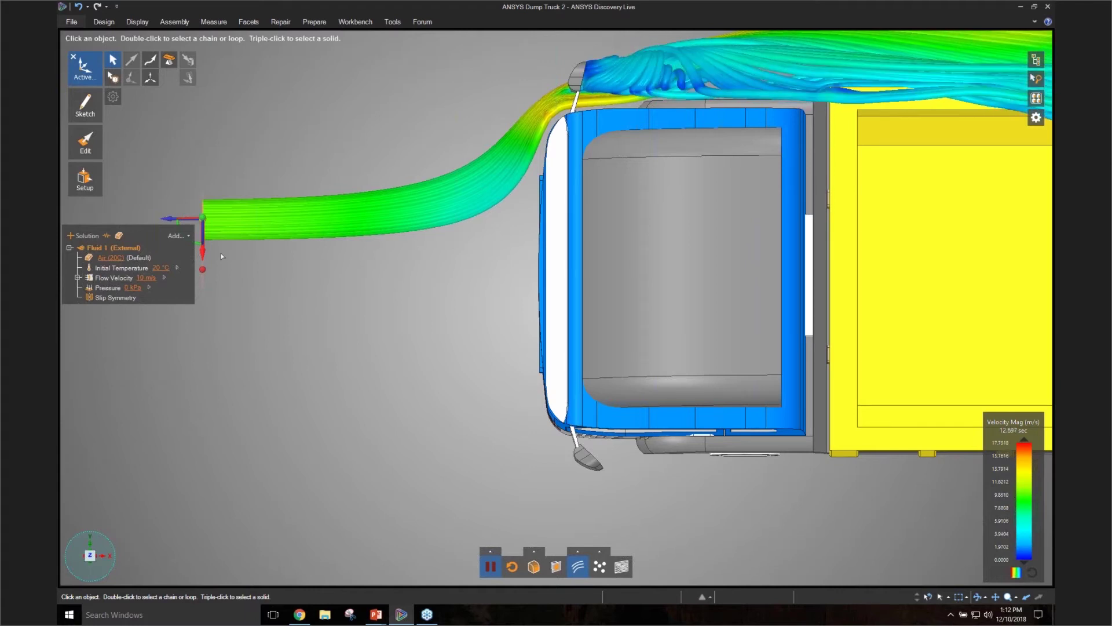
drag(220, 252, 242, 349)
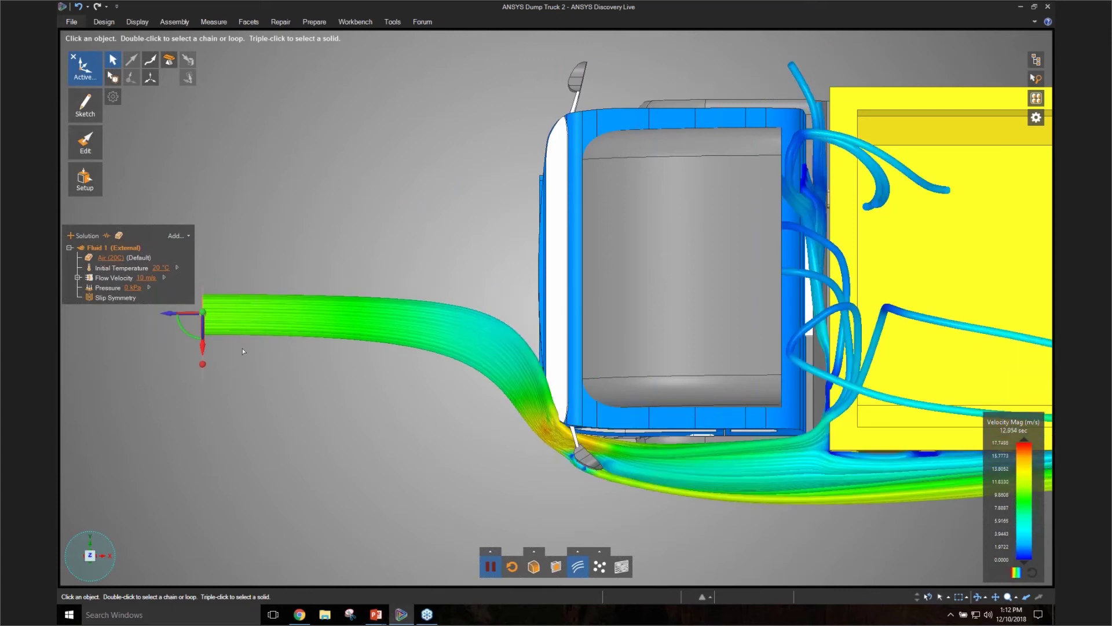
drag(242, 349, 244, 301)
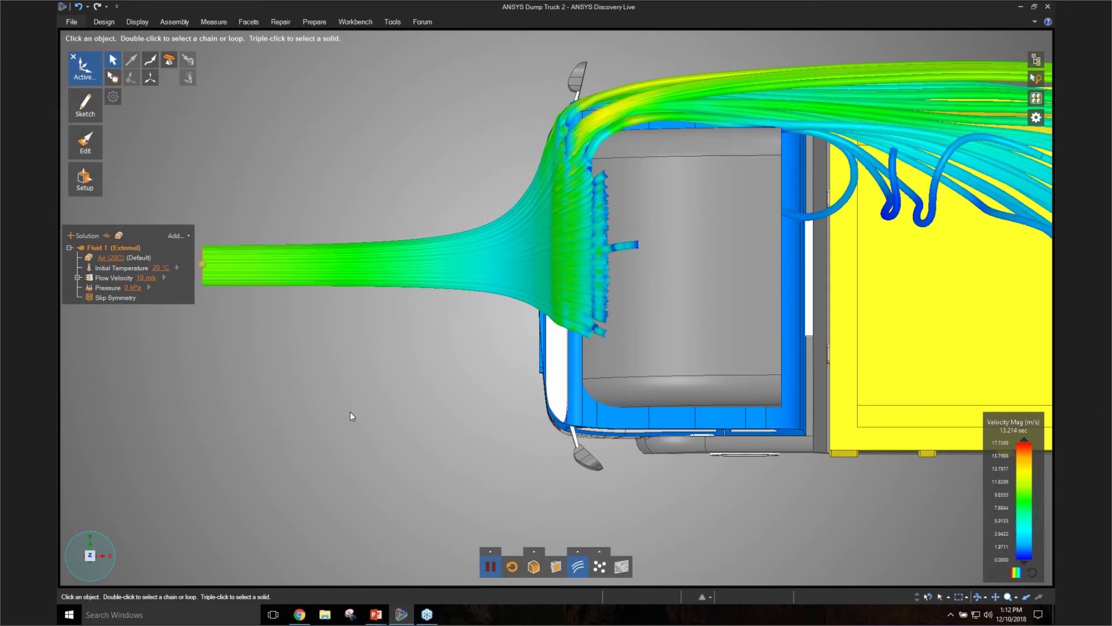
- View the whole truck in perspective, turn off the streamlines and show the velocity contour plane through the truck
middle_drag(350, 416, 322, 290)
scroll(328, 506, down, 2)
shift+middle_drag(328, 506, 307, 423)
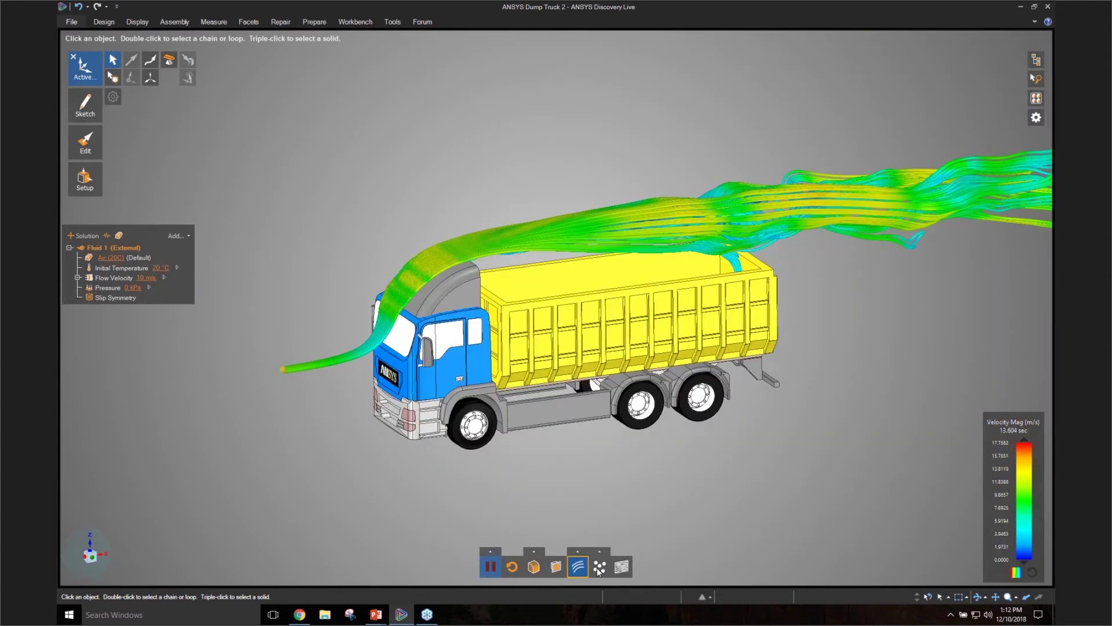
click(578, 566)
click(534, 566)
scroll(614, 458, down, 3)
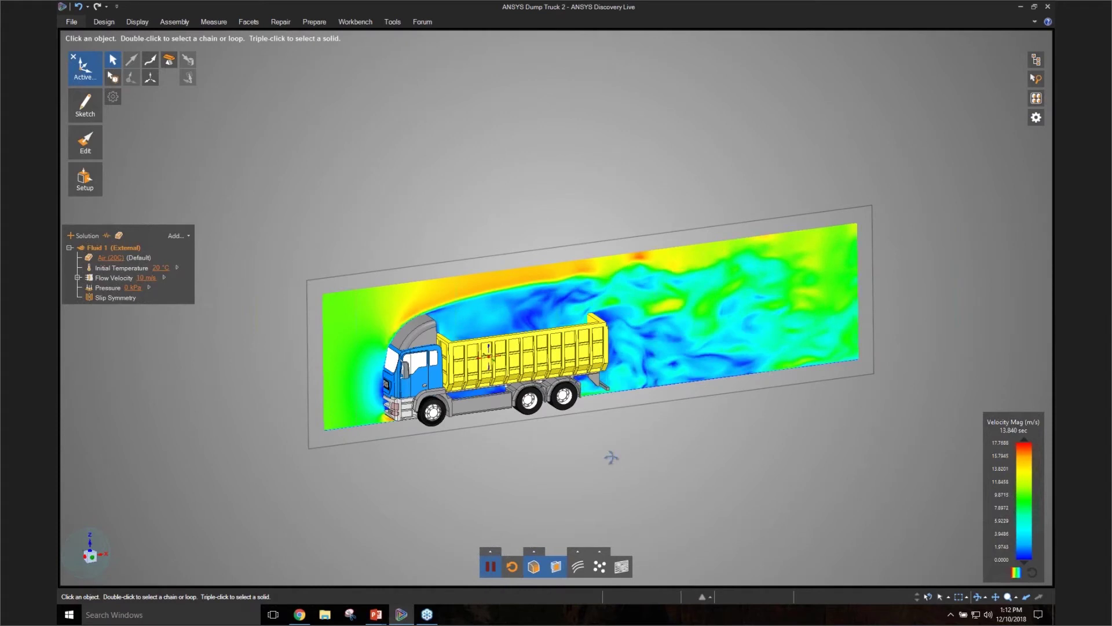
scroll(446, 473, up, 2)
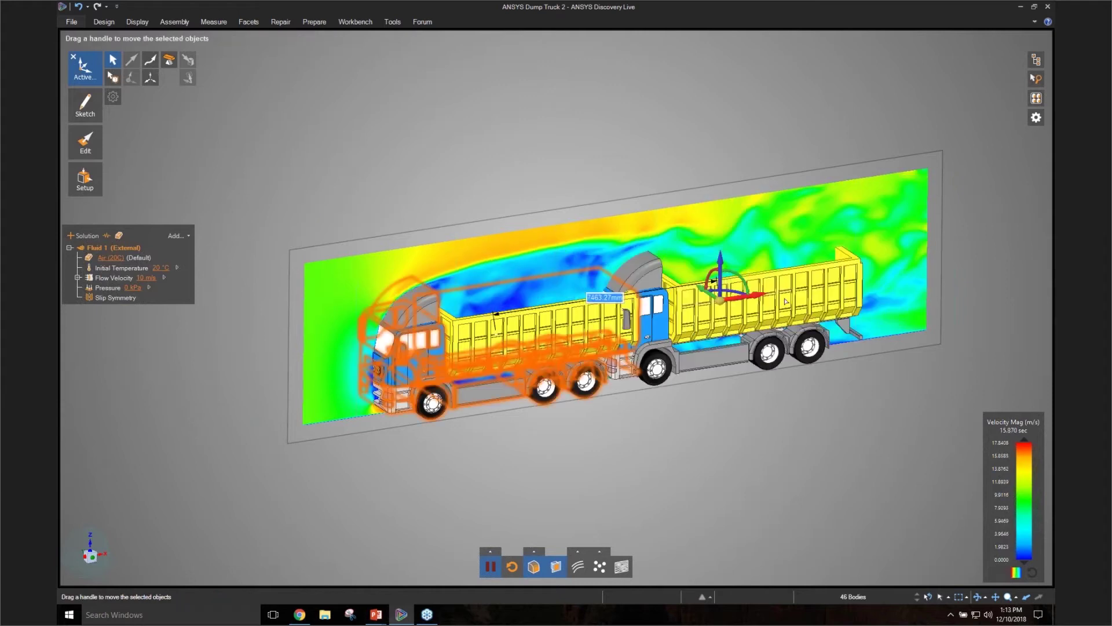
- Place a copy of the whole truck about 9.5 m behind the original, and clear the selection
ctrl+drag(756, 310, 811, 302)
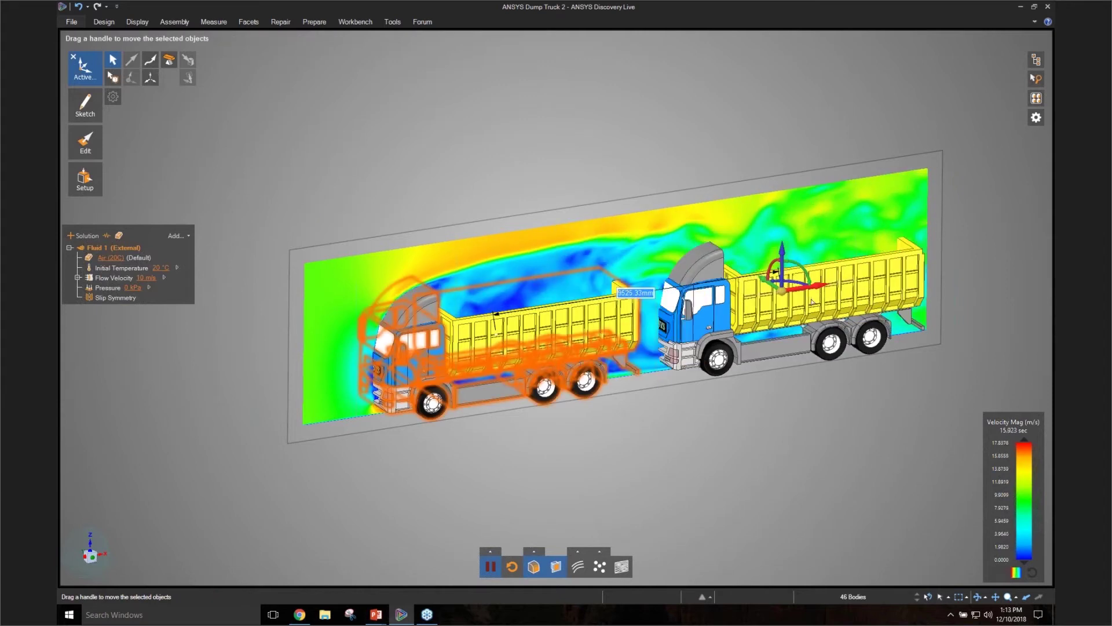
click(693, 450)
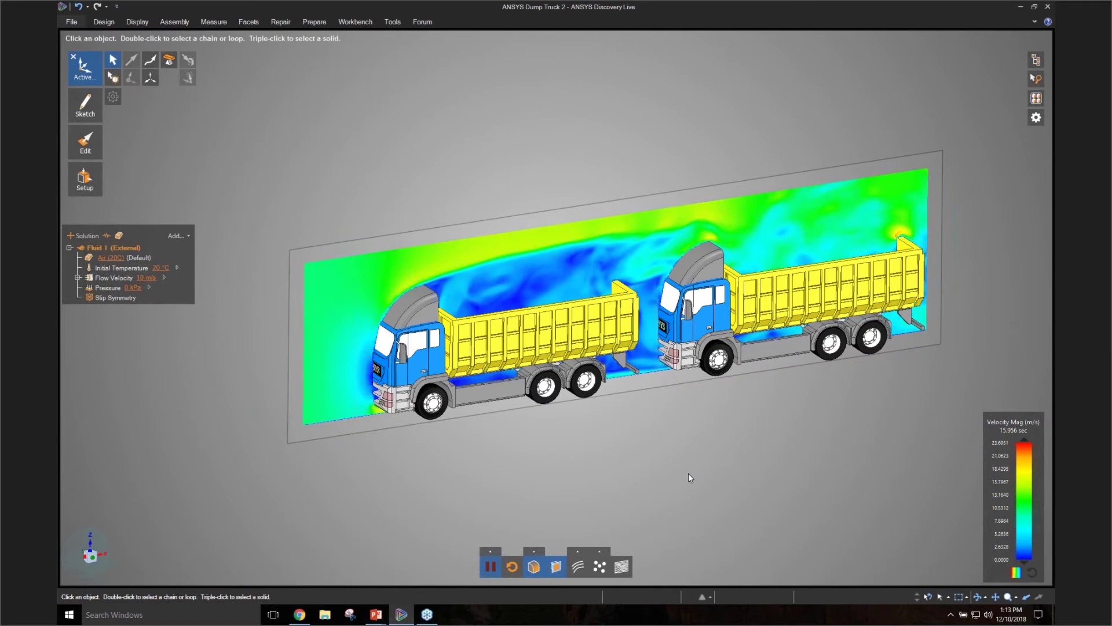
middle_drag(689, 473, 706, 473)
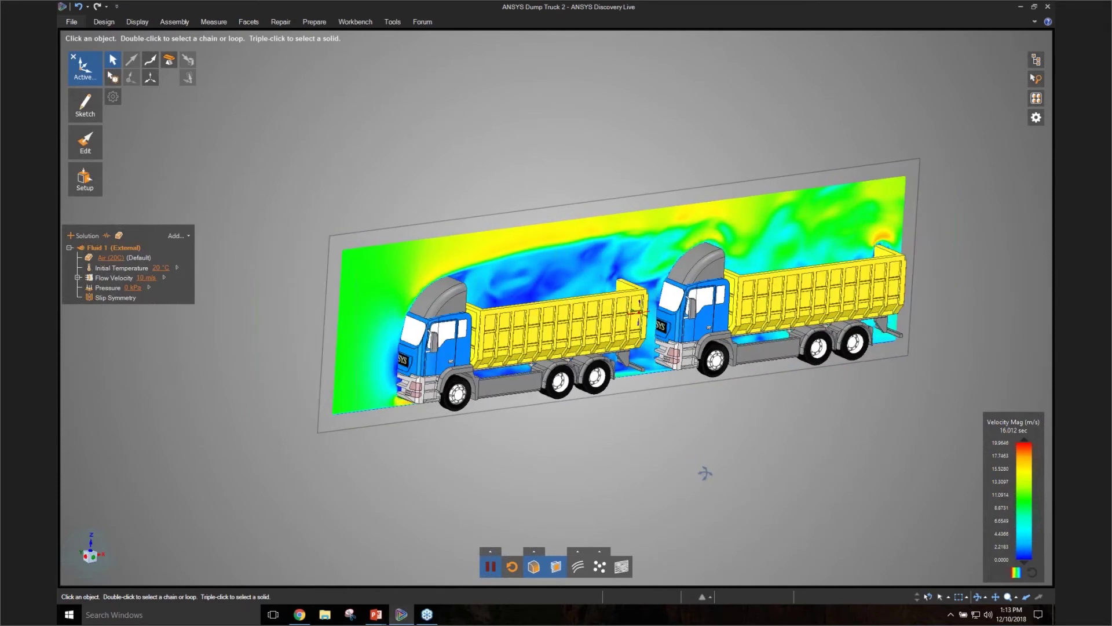
middle_drag(705, 472, 697, 483)
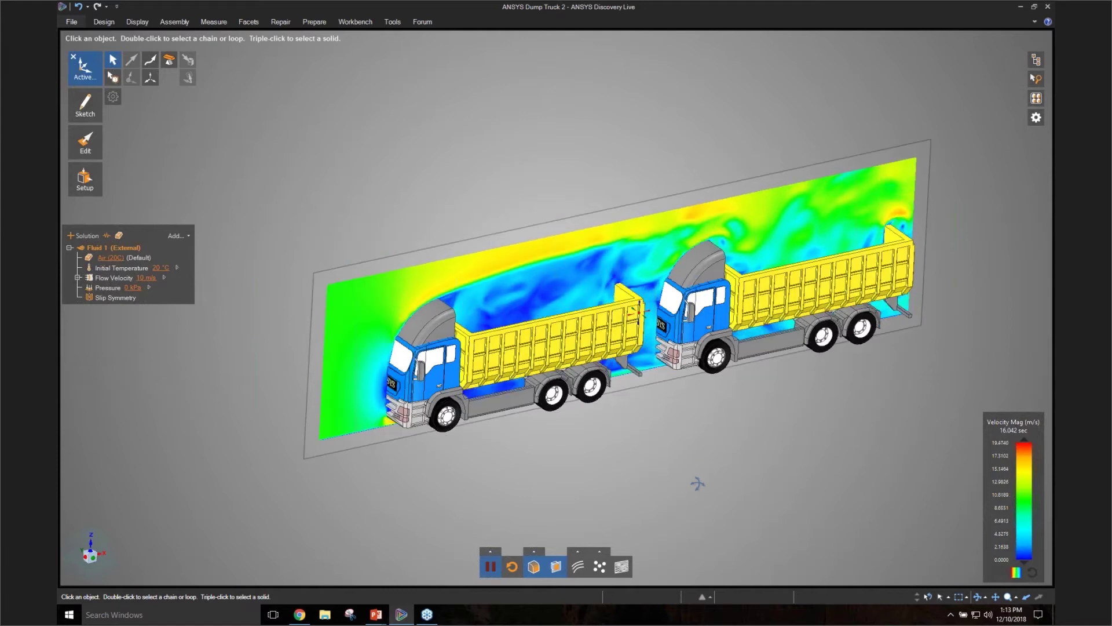
- Show streamlines with their source lowered in front of the leading truck's cab, and pause the solution
click(353, 407)
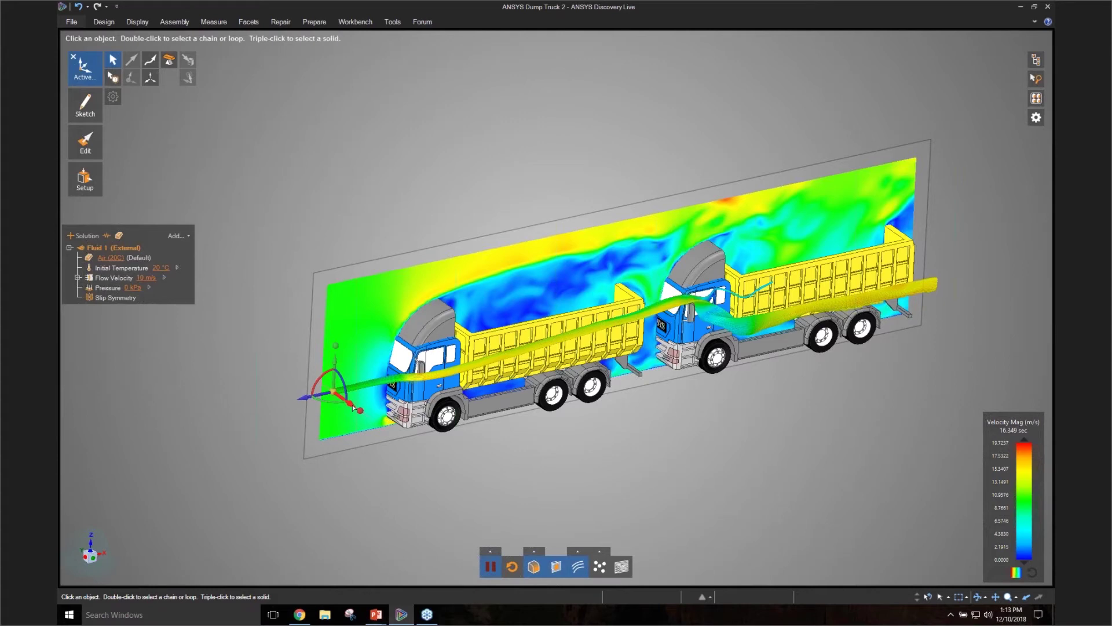
click(444, 485)
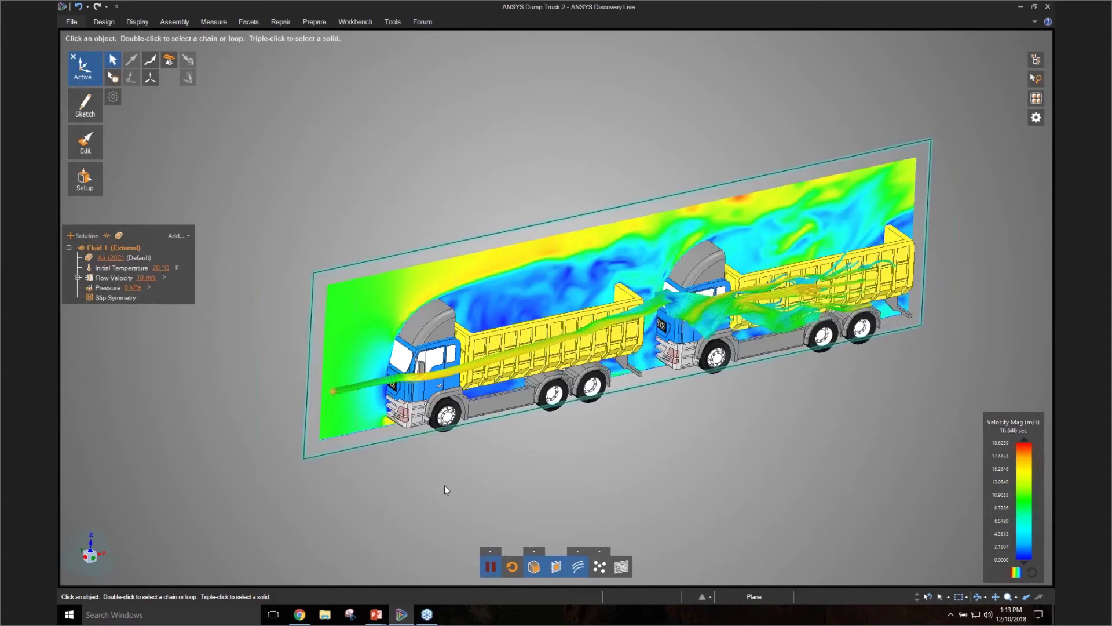
click(334, 391)
drag(336, 375, 344, 415)
click(677, 453)
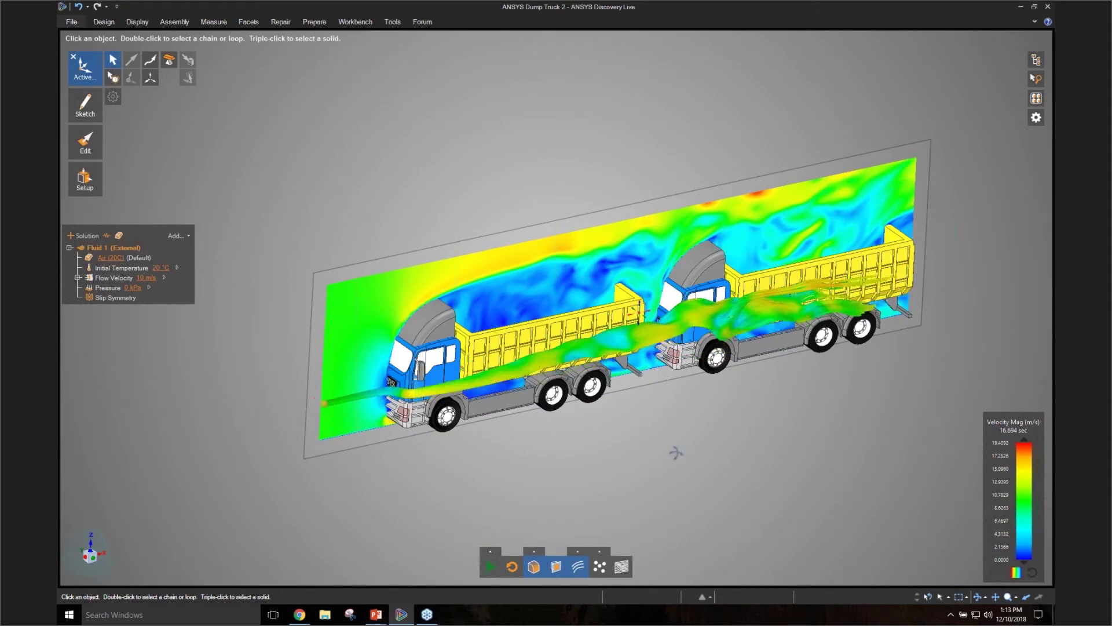
mouse_move(676, 452)
middle_down()
mouse_move(666, 469)
mouse_move(647, 461)
middle_up()
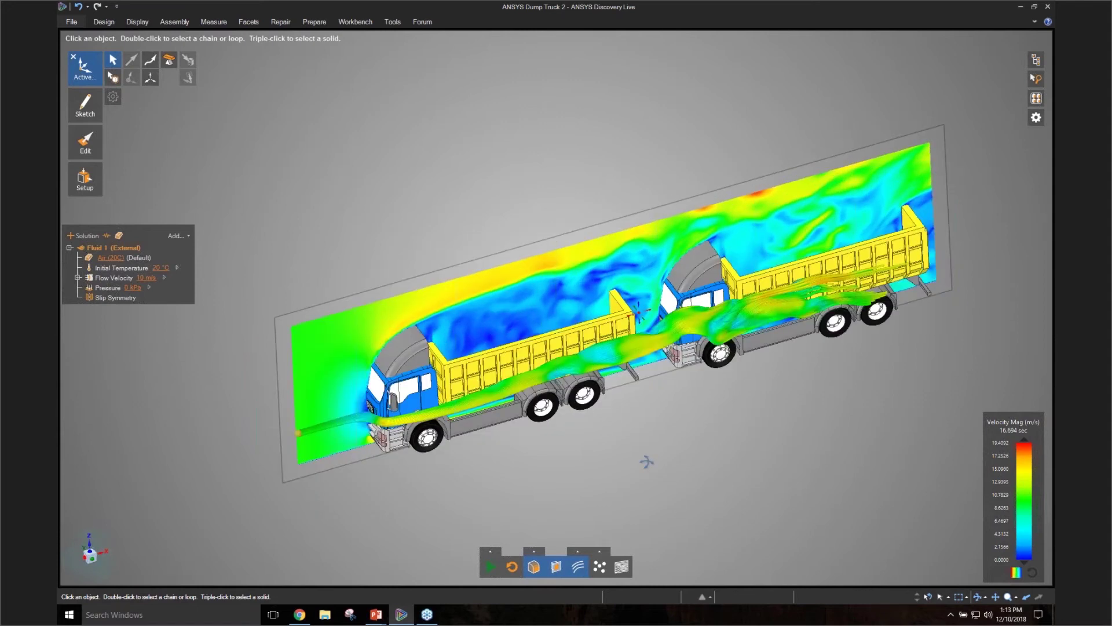
scroll(654, 457, up, 3)
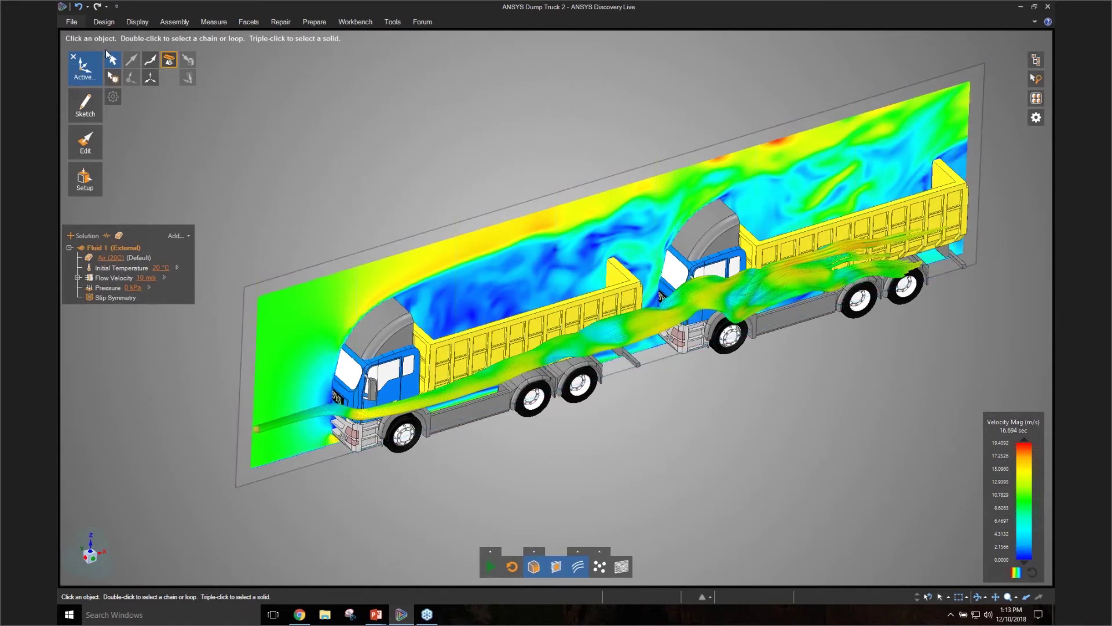
- Browse to the CAD Models folder for a file to open, listing all file types filtered by *duct*
click(71, 22)
click(454, 107)
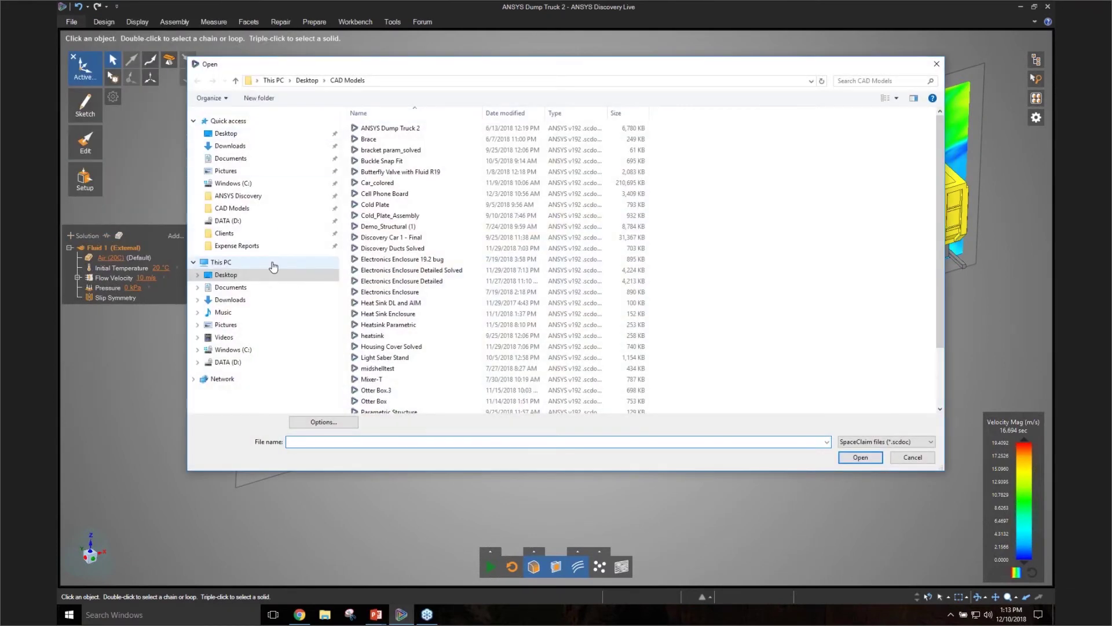
click(245, 210)
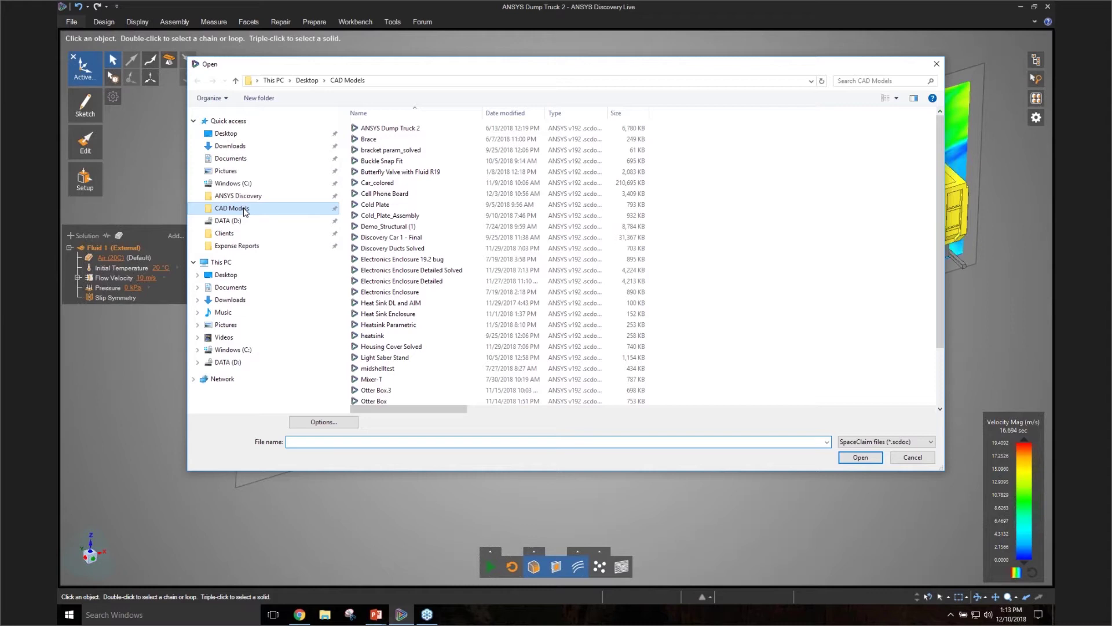
click(930, 441)
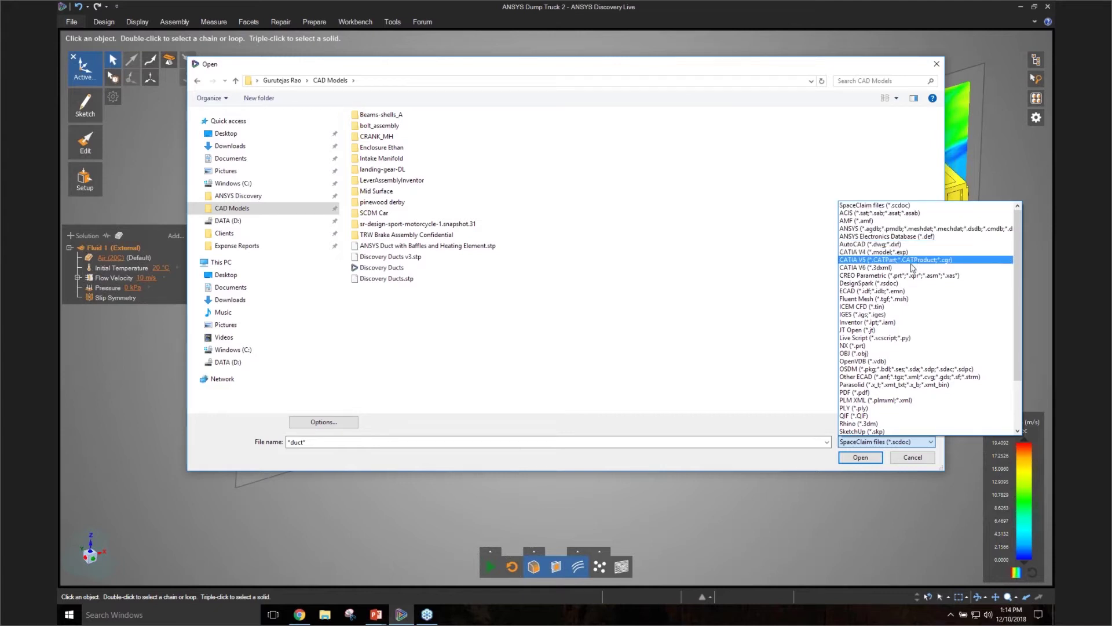
scroll(913, 268, down, 2)
scroll(912, 267, down, 1)
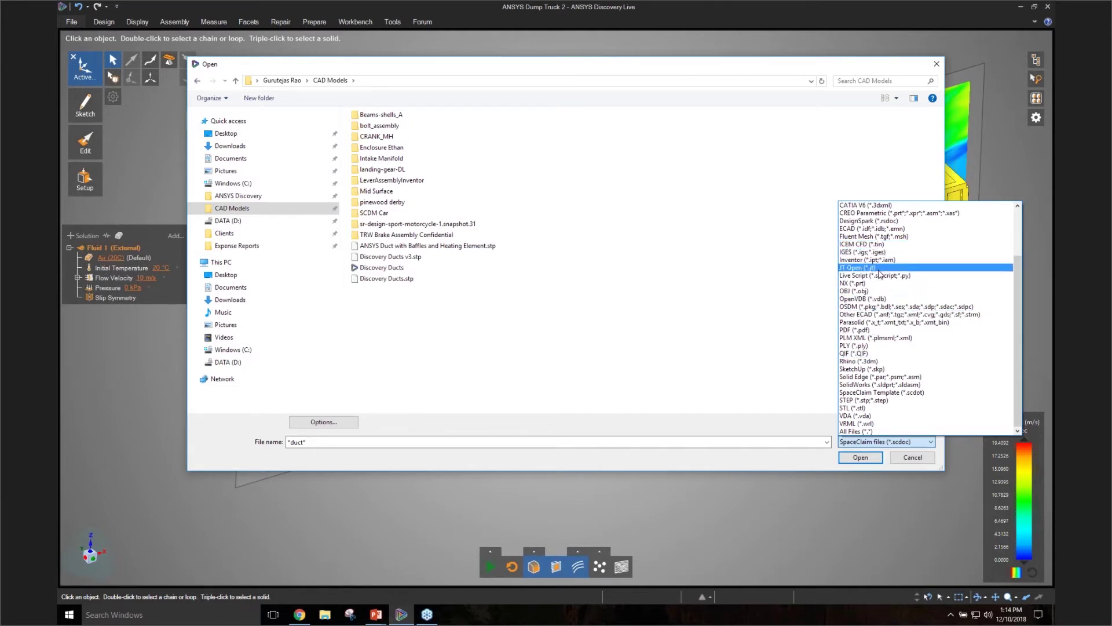
click(887, 430)
click(423, 441)
text(*duct*)
key(Return)
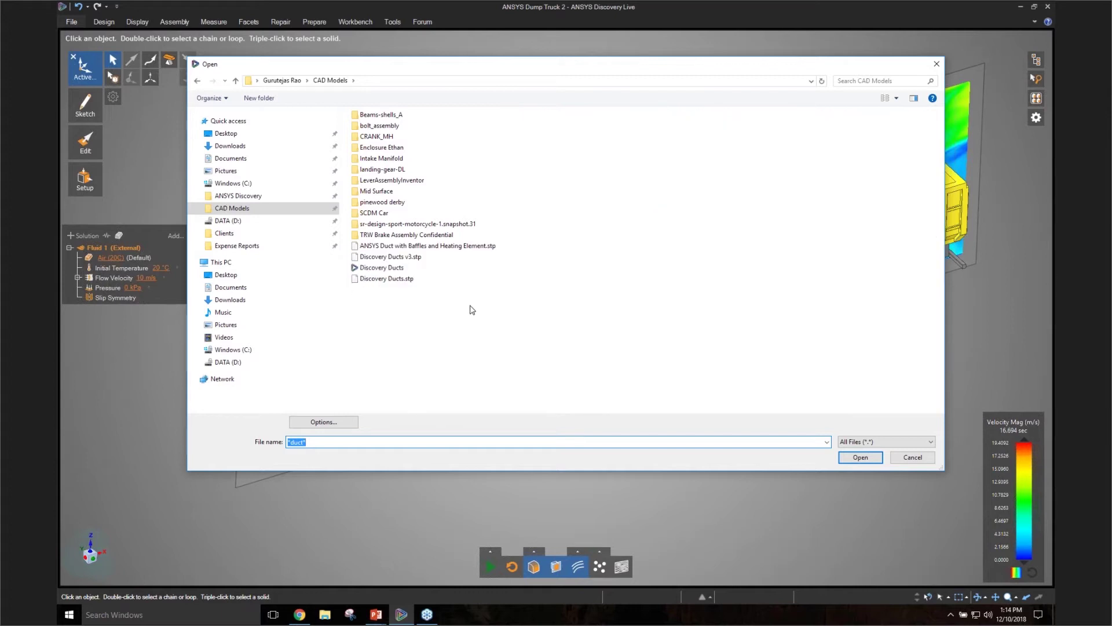
- Open Discovery Ducts v3.stp without saving the changes to the dump truck model
click(397, 258)
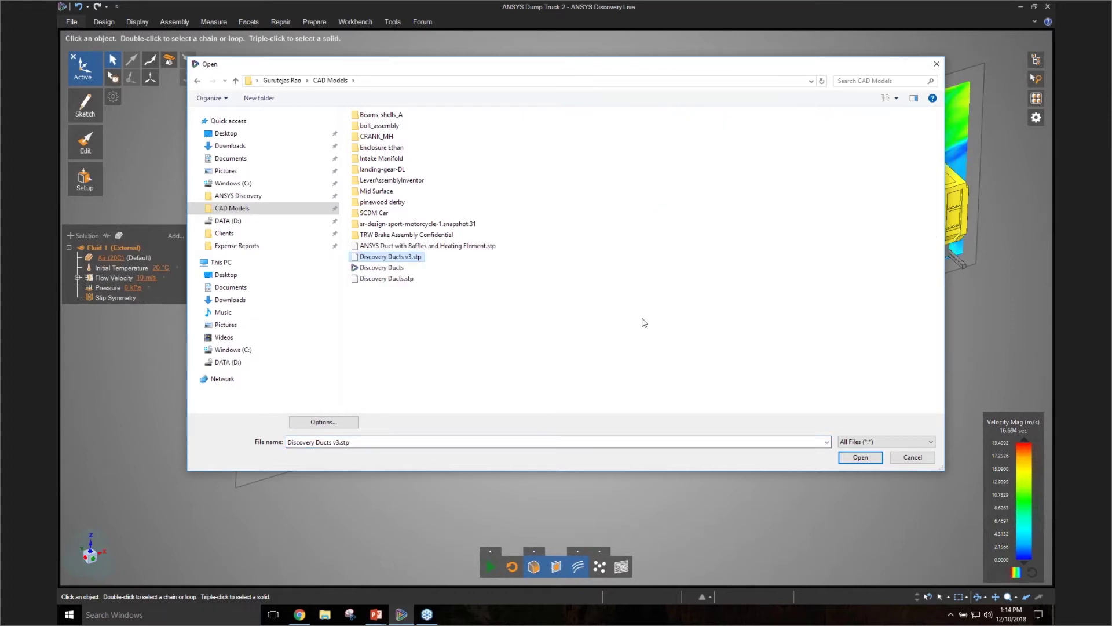
click(430, 246)
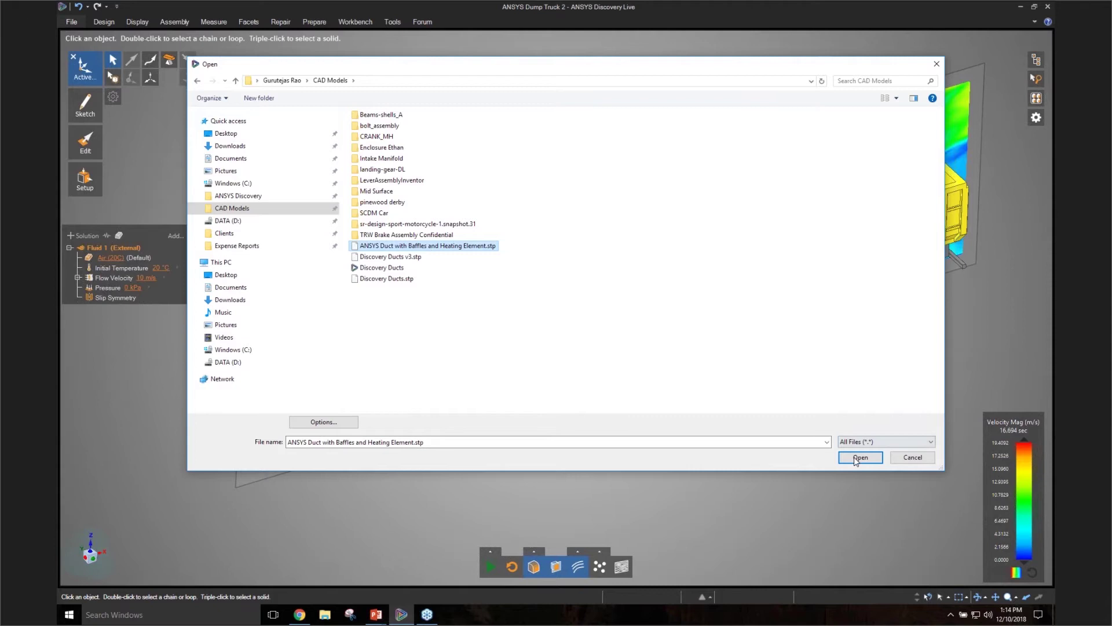
click(405, 257)
click(861, 459)
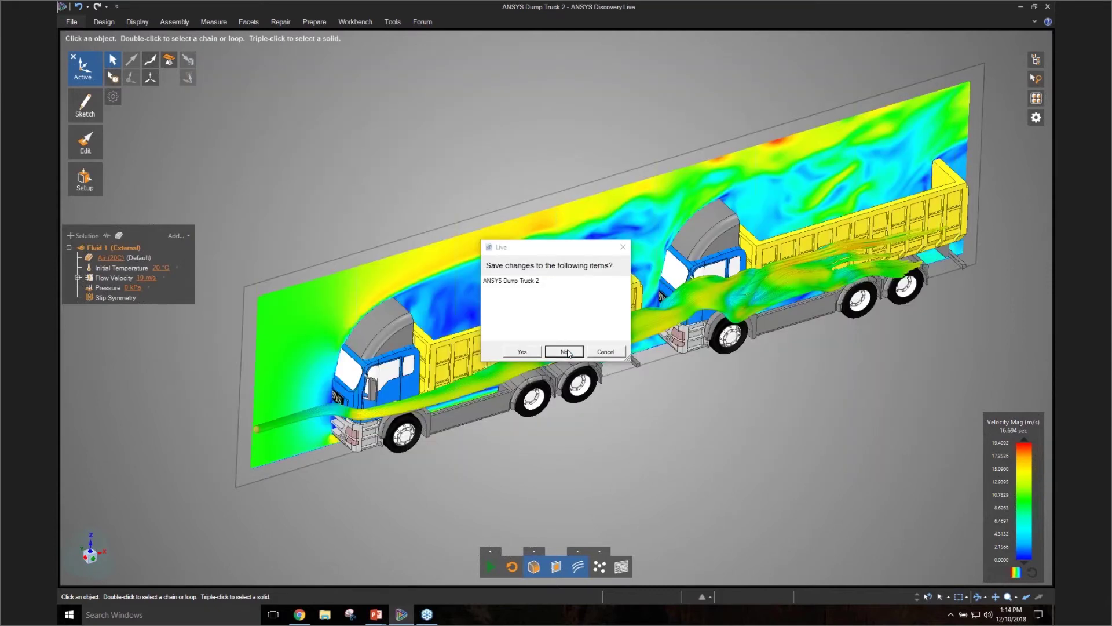
click(565, 352)
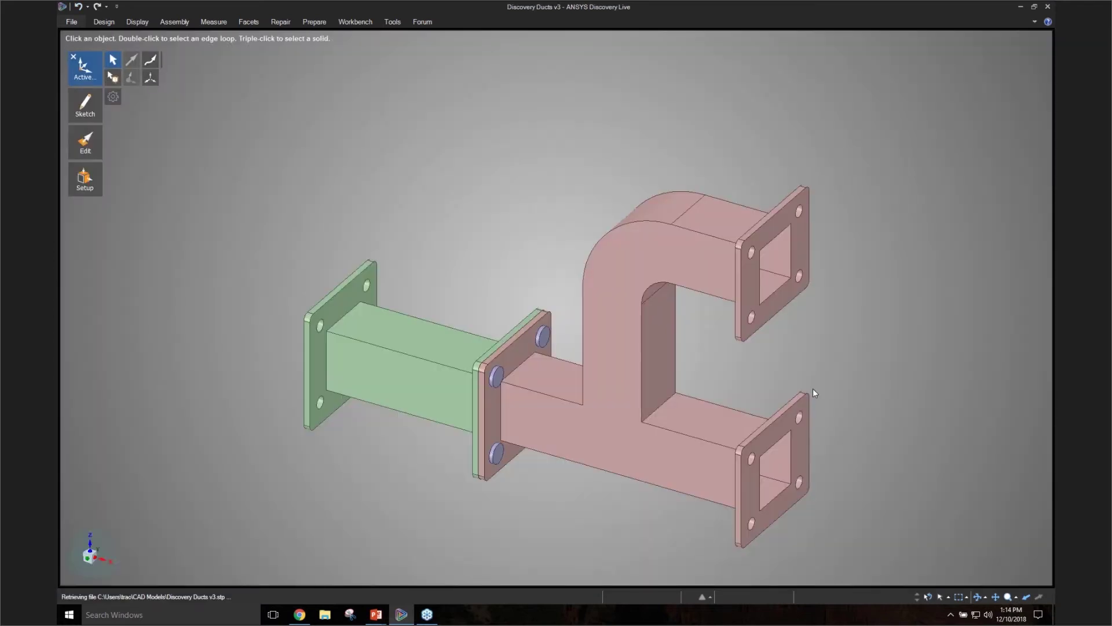
- Show the duct assembly's component structure and hide the Heating Element component
mouse_move(472, 238)
middle_down()
mouse_move(404, 221)
mouse_move(493, 188)
mouse_move(537, 191)
mouse_move(491, 179)
mouse_move(478, 223)
middle_up()
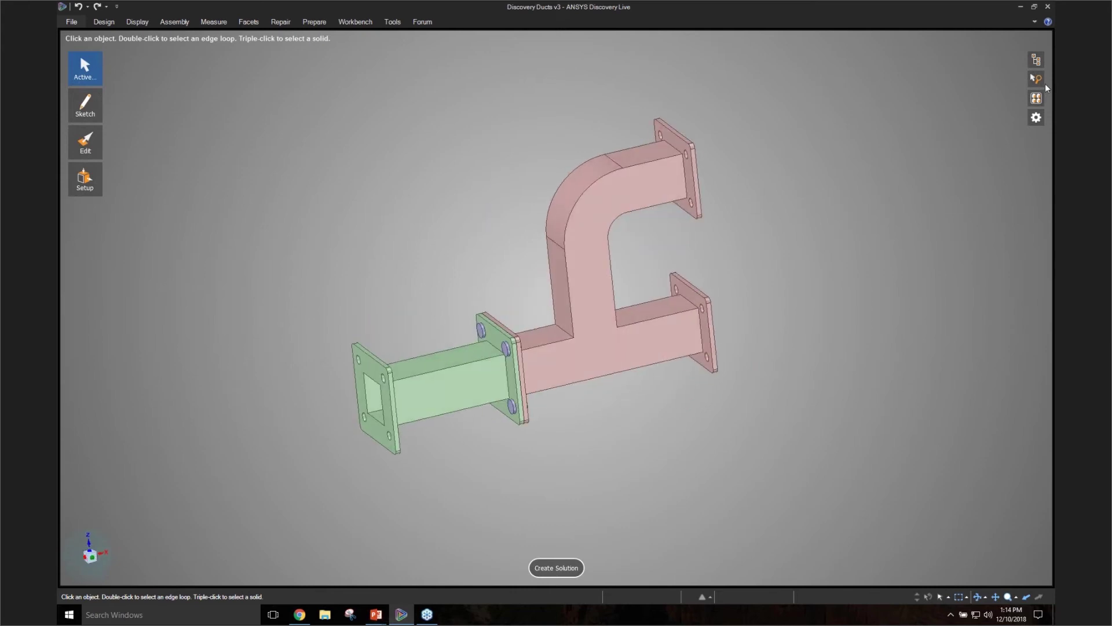
click(1036, 60)
click(918, 93)
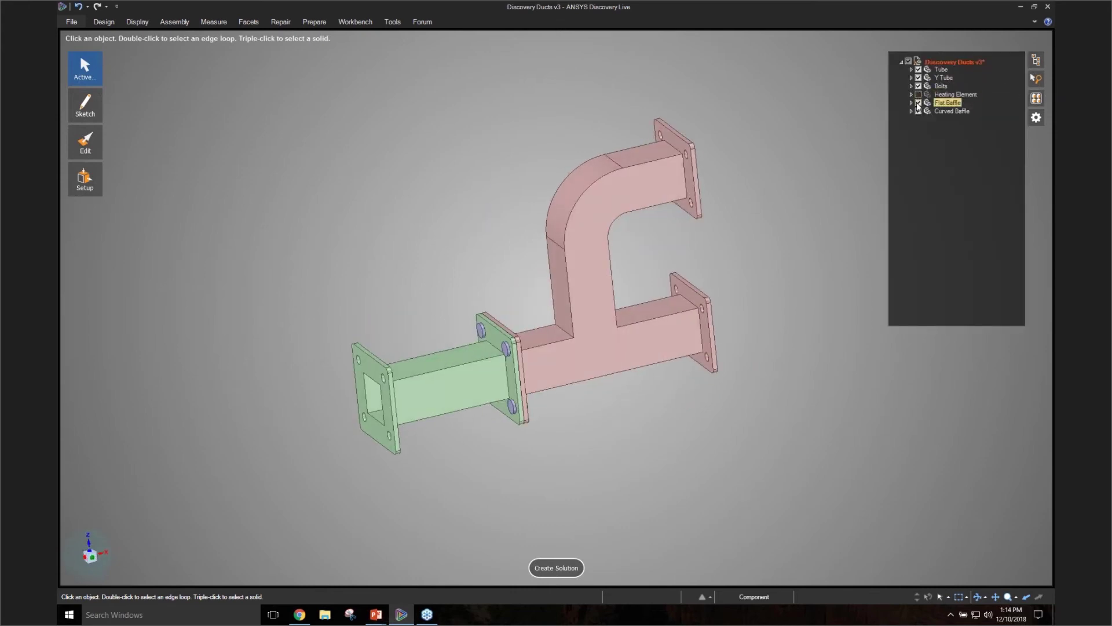
- Examine the green tube's inlet flange face and the Y tube's two outlet flange faces, and clear the selection
middle_drag(759, 283, 775, 287)
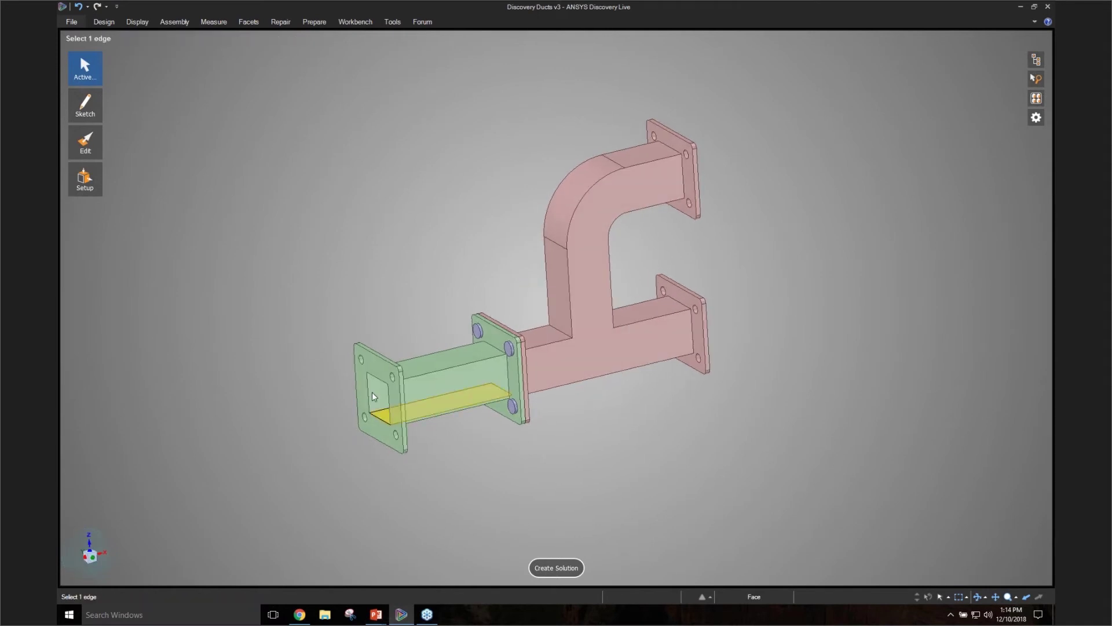
click(375, 371)
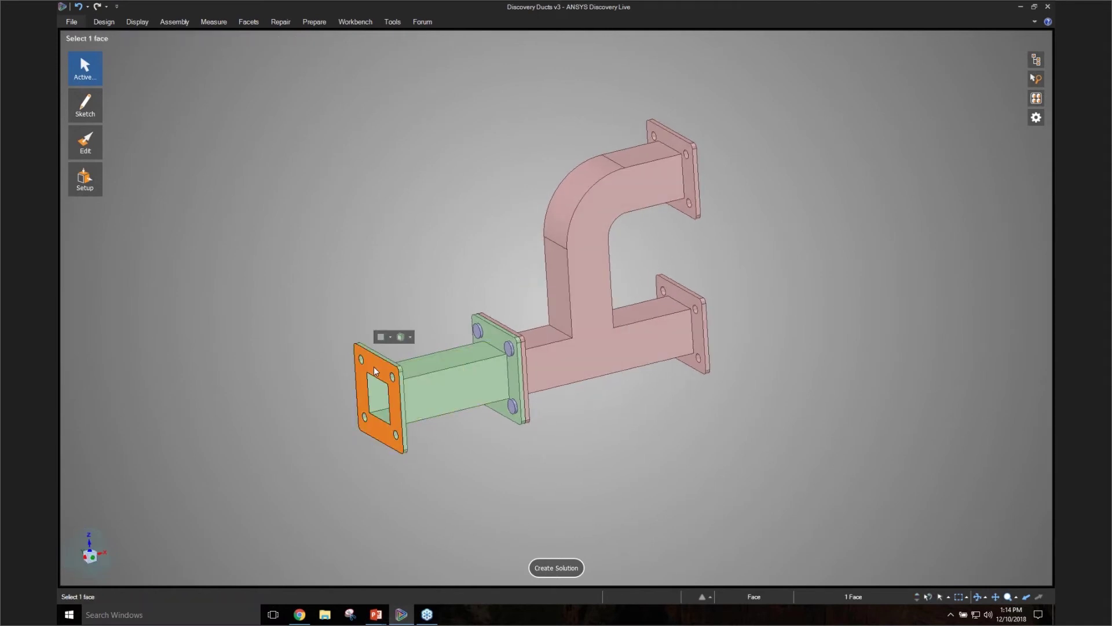
middle_drag(498, 255, 405, 214)
click(619, 139)
ctrl+click(673, 303)
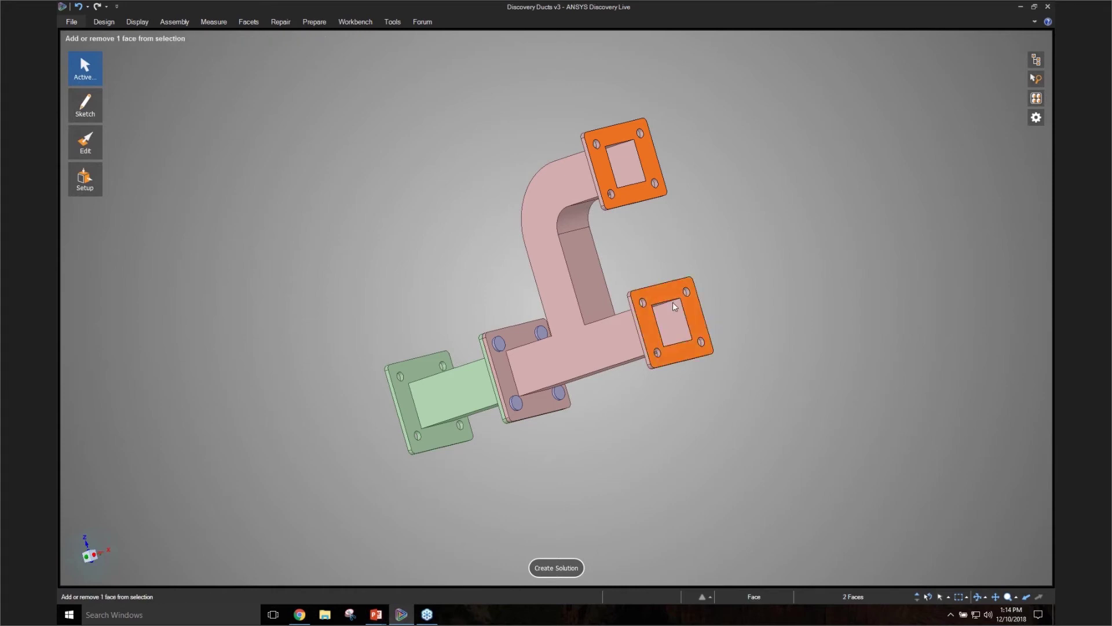
click(687, 426)
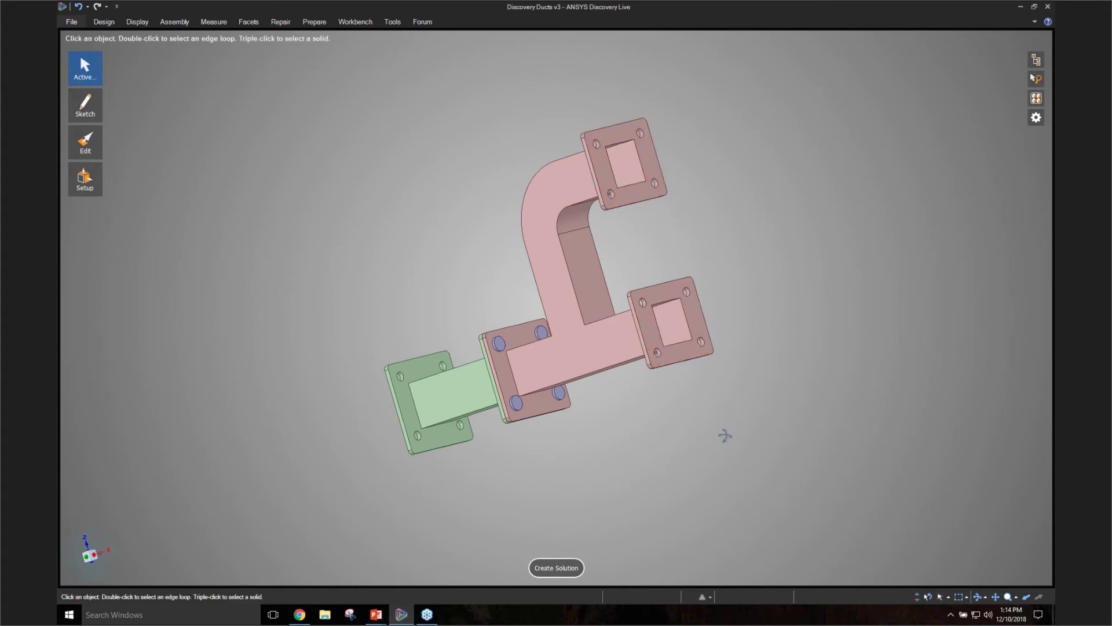
mouse_move(676, 415)
middle_down()
mouse_move(792, 426)
mouse_move(670, 419)
middle_up()
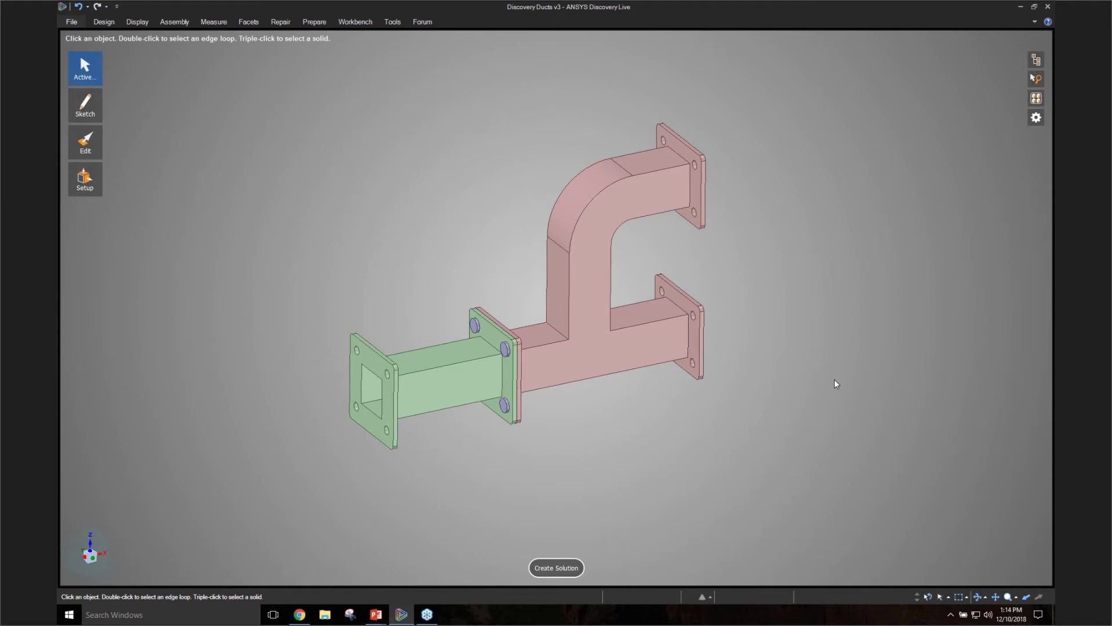
- Inspect both Y tube outlet flange faces together with the green tube's inlet flange face, and deselect all three
ctrl+click(700, 187)
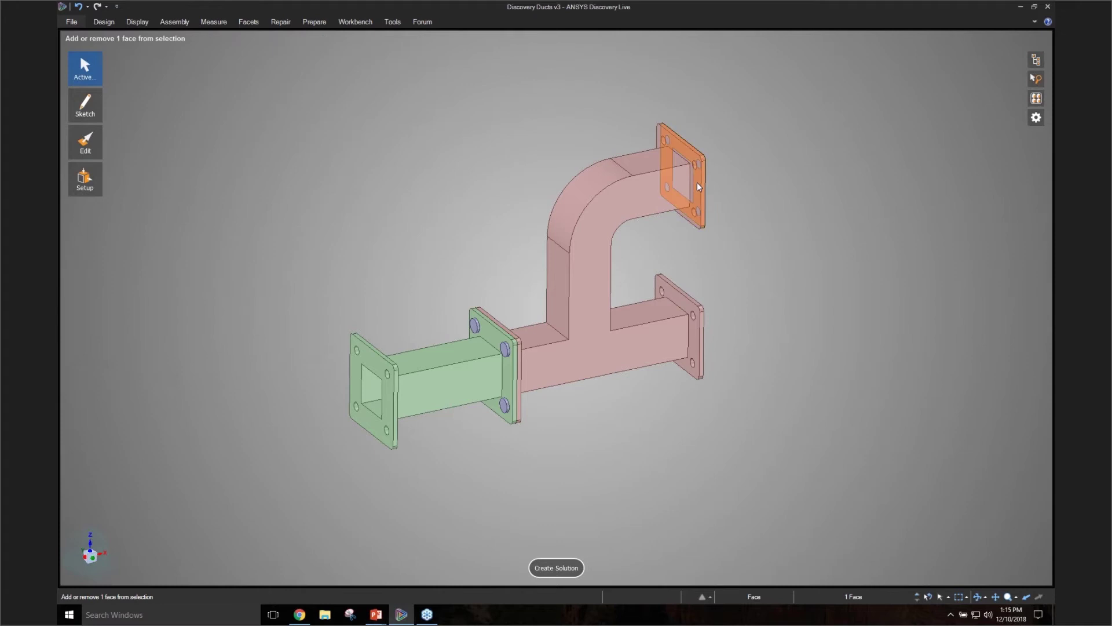
ctrl+click(698, 325)
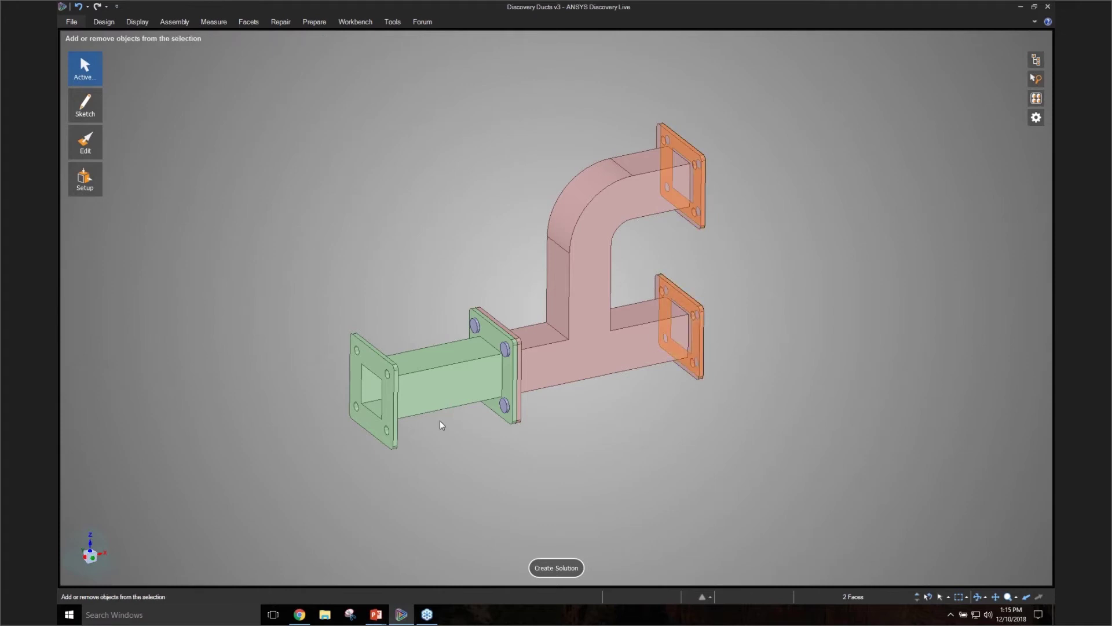
ctrl+click(389, 399)
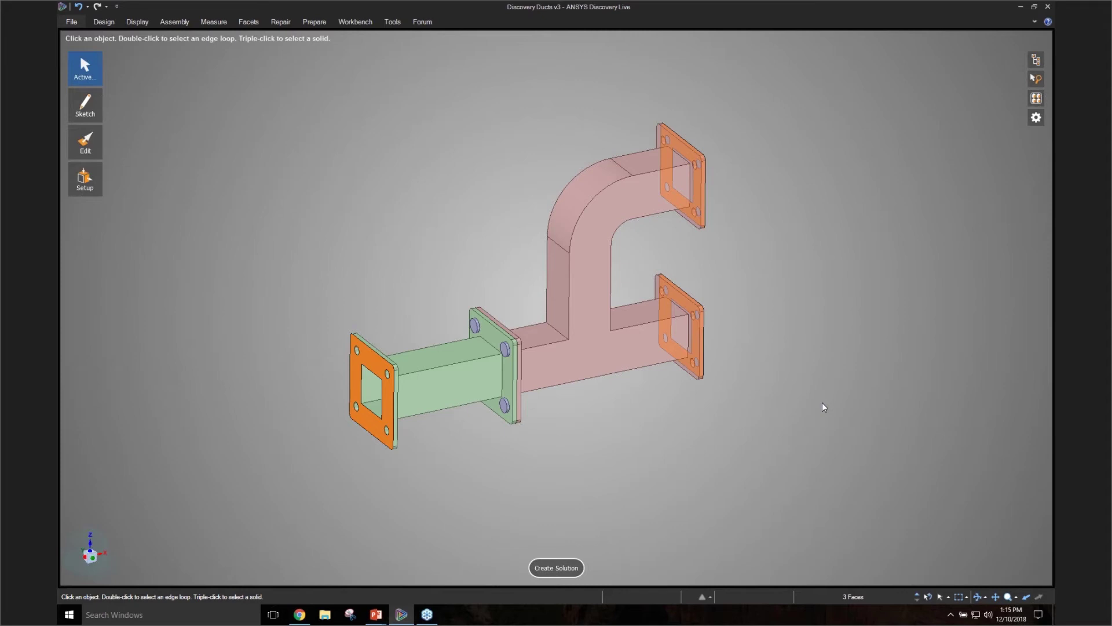
click(788, 378)
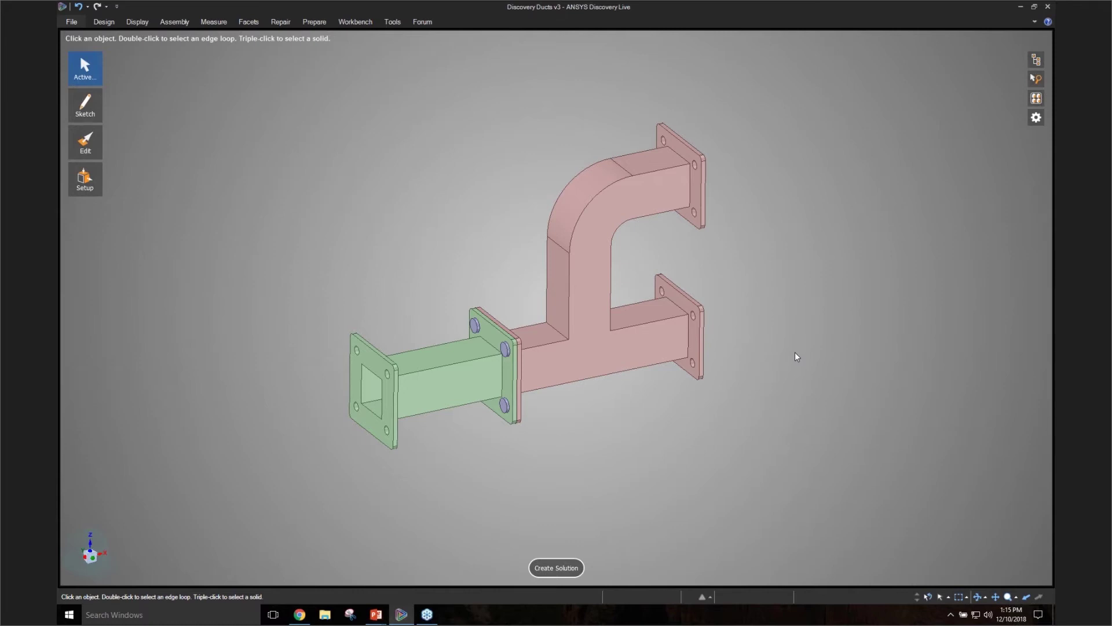
scroll(723, 277, up, 1)
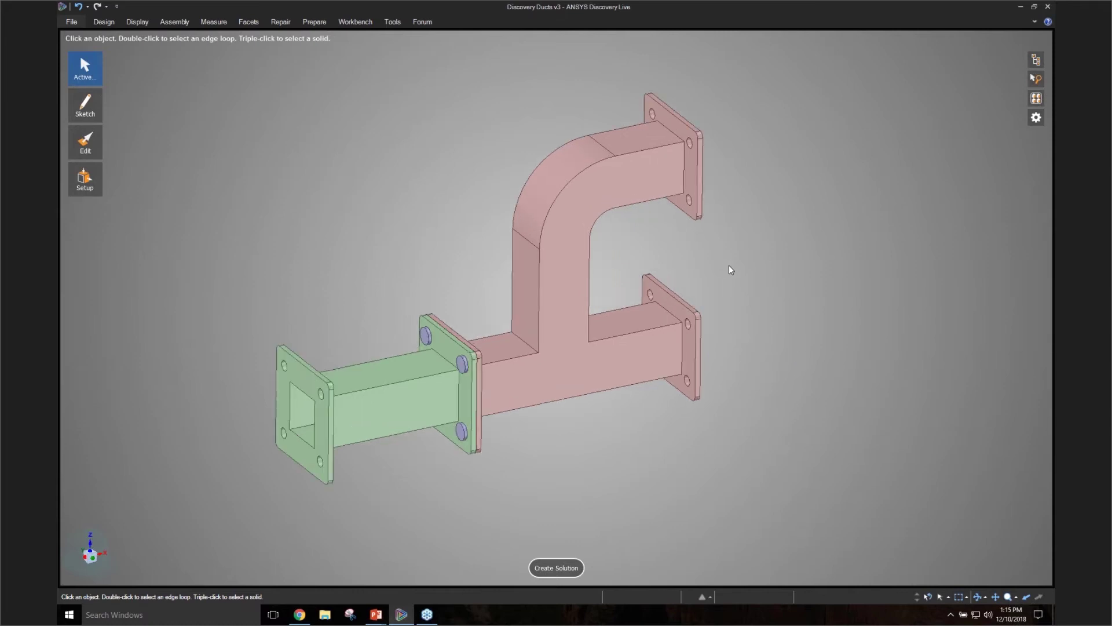
scroll(749, 290, down, 1)
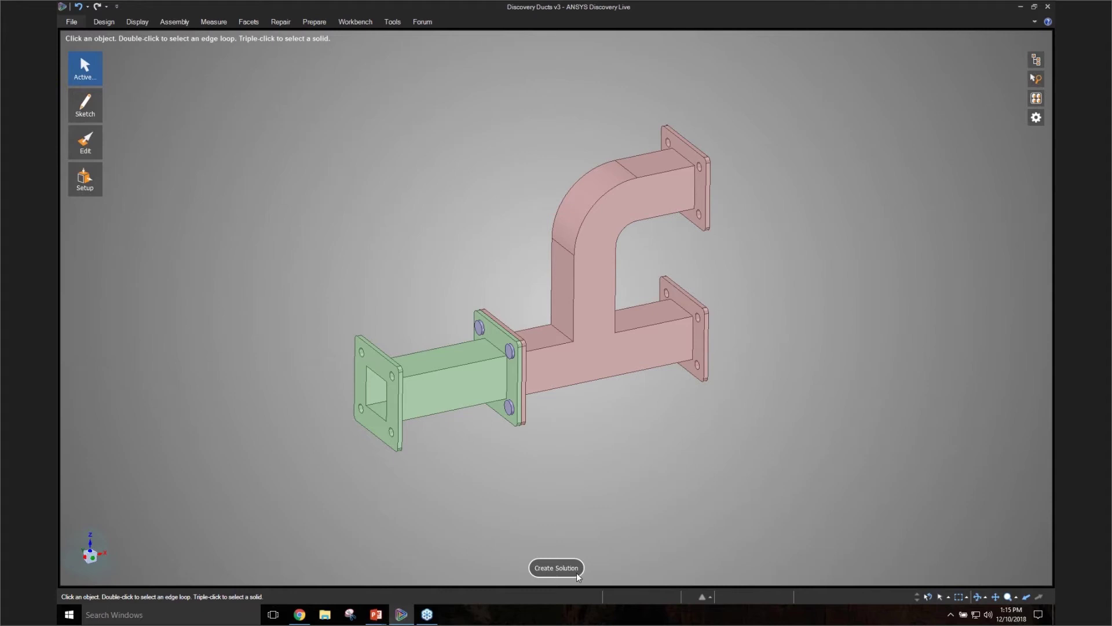
- Set up a fluid solution for Air (20C) with a fluid volume created for internal flow
click(552, 569)
click(542, 494)
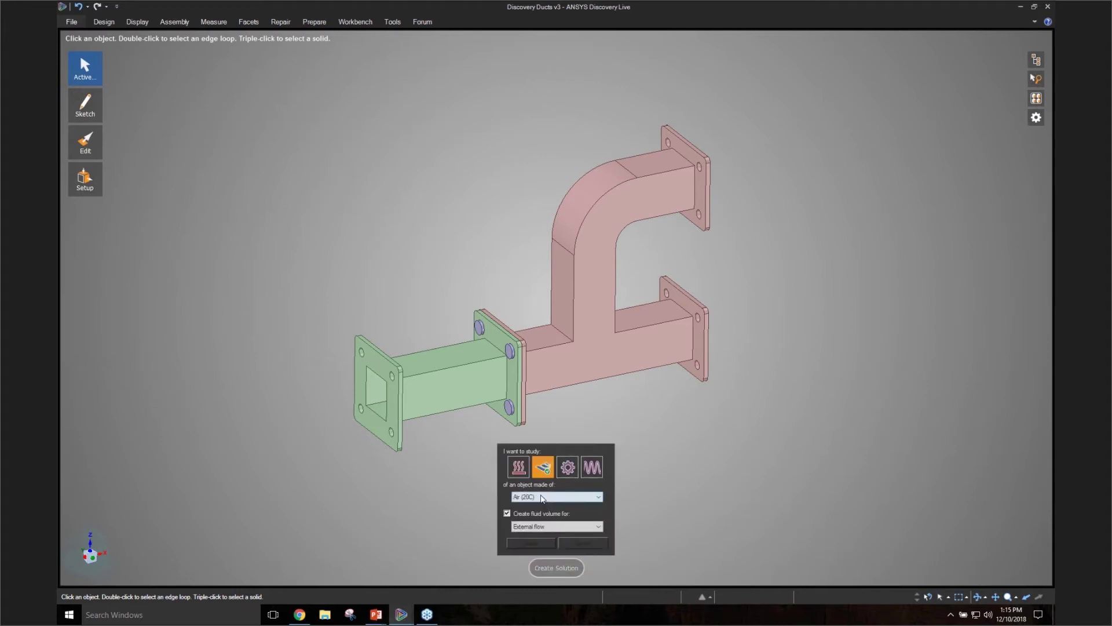
click(538, 526)
click(533, 542)
click(531, 542)
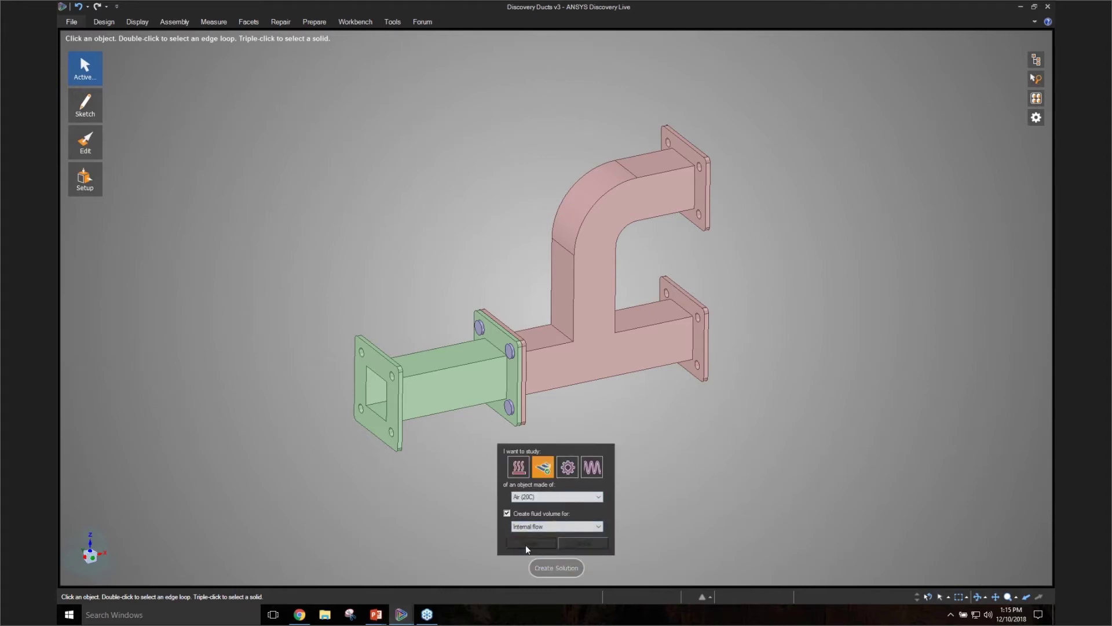
- Assign the green tube's flange face as flow inlet and the Y tube's two flange faces as flow exits
click(375, 370)
middle_drag(651, 459, 614, 359)
click(631, 183)
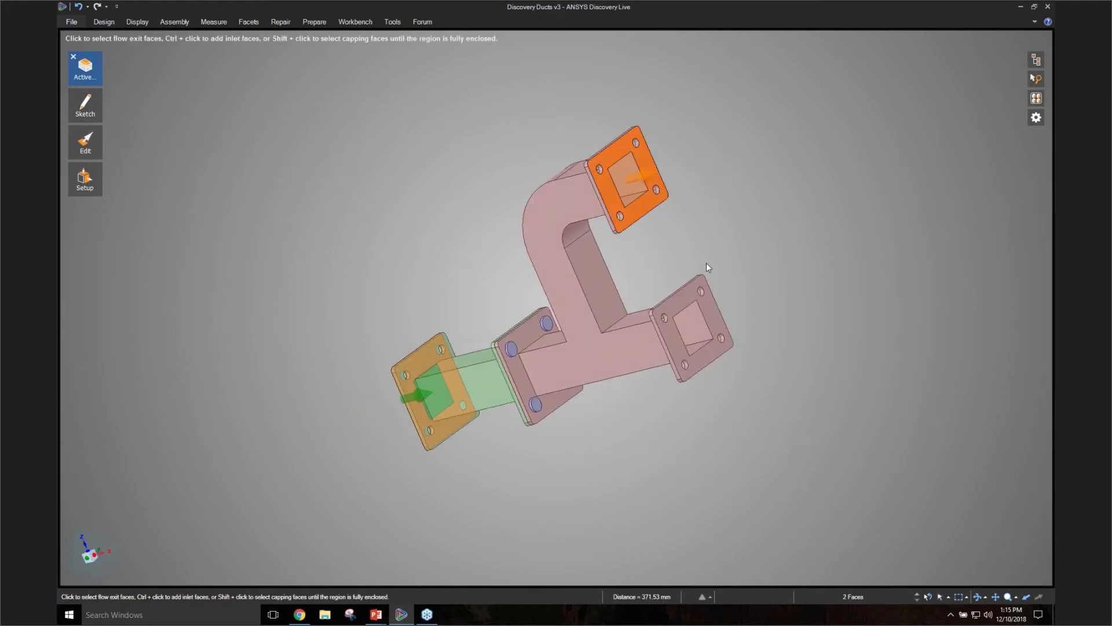
click(680, 302)
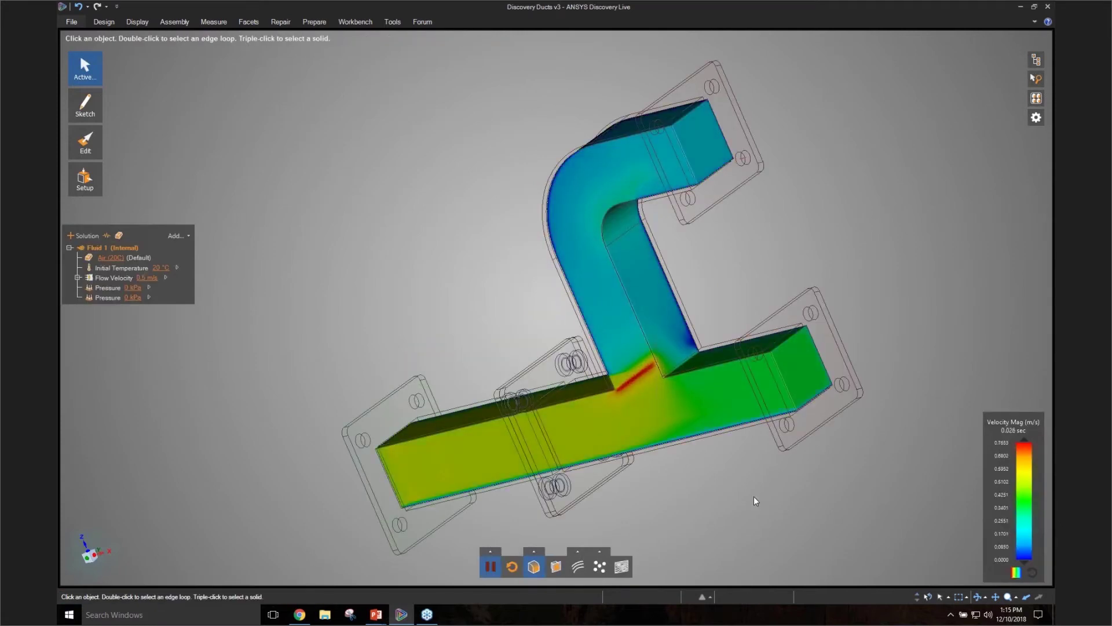
mouse_move(785, 523)
middle_down()
mouse_move(875, 505)
mouse_move(842, 489)
mouse_move(881, 429)
middle_up()
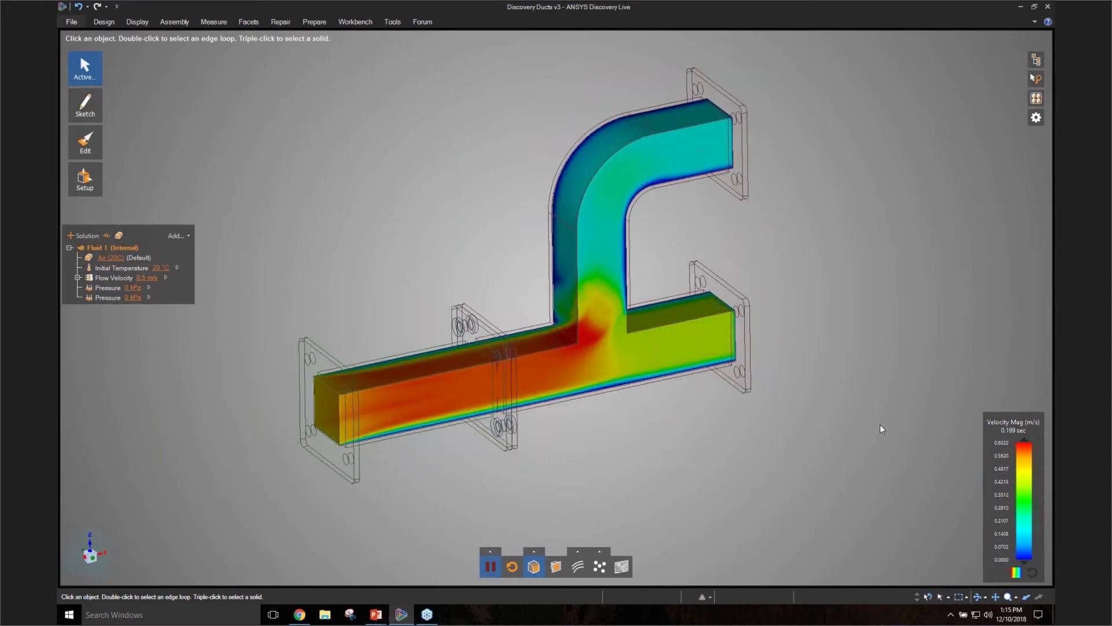
- Set the inlet flow velocity to 2 m/s
click(147, 278)
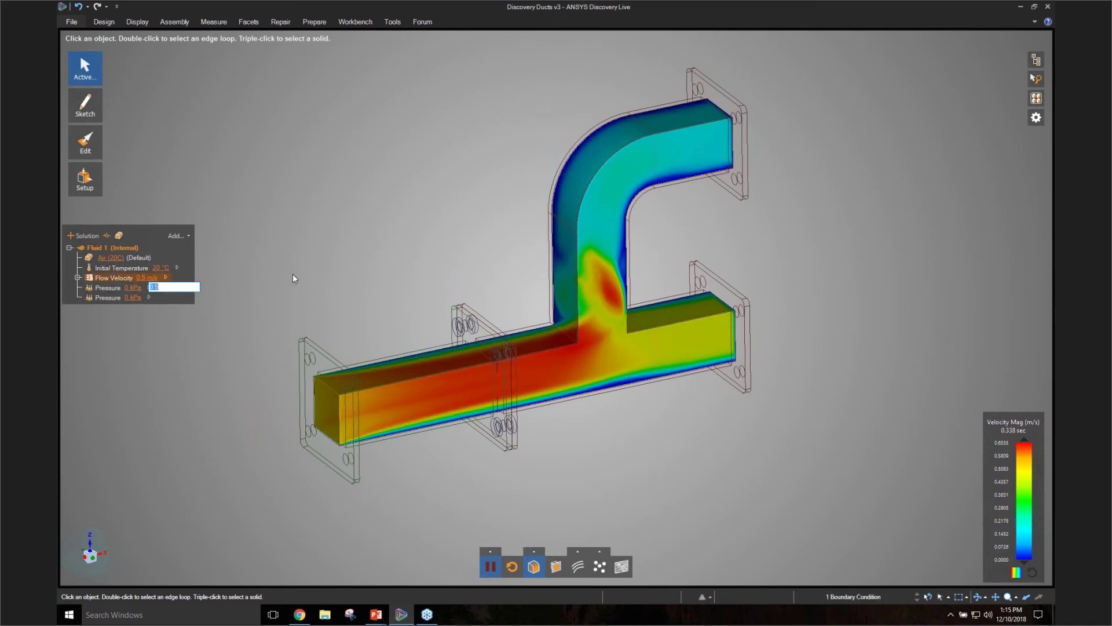
text(1)
key(Return)
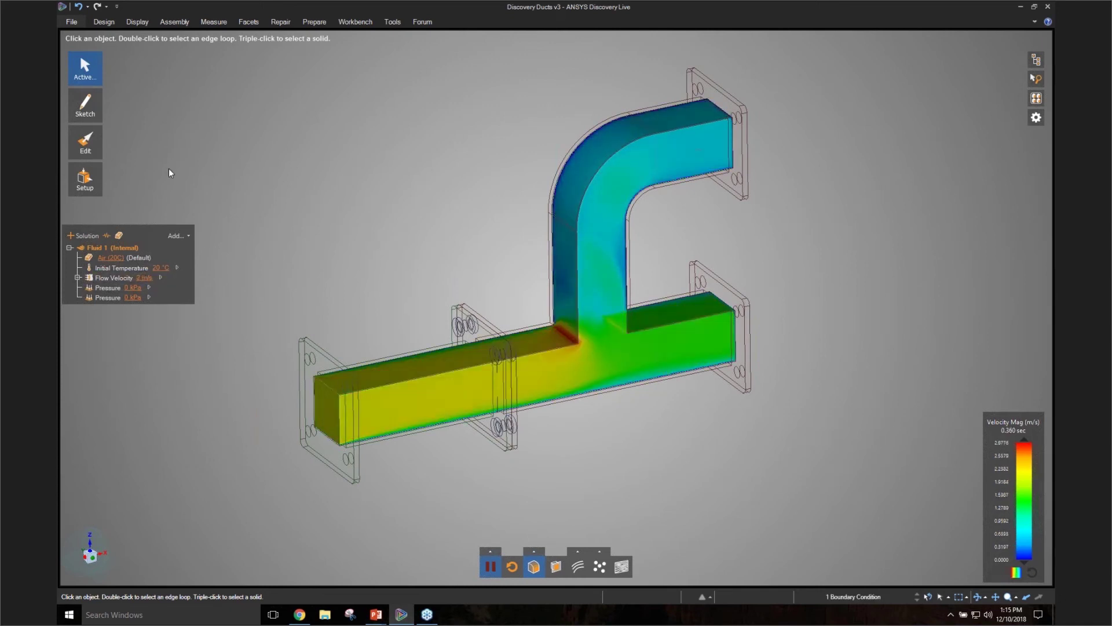
click(85, 179)
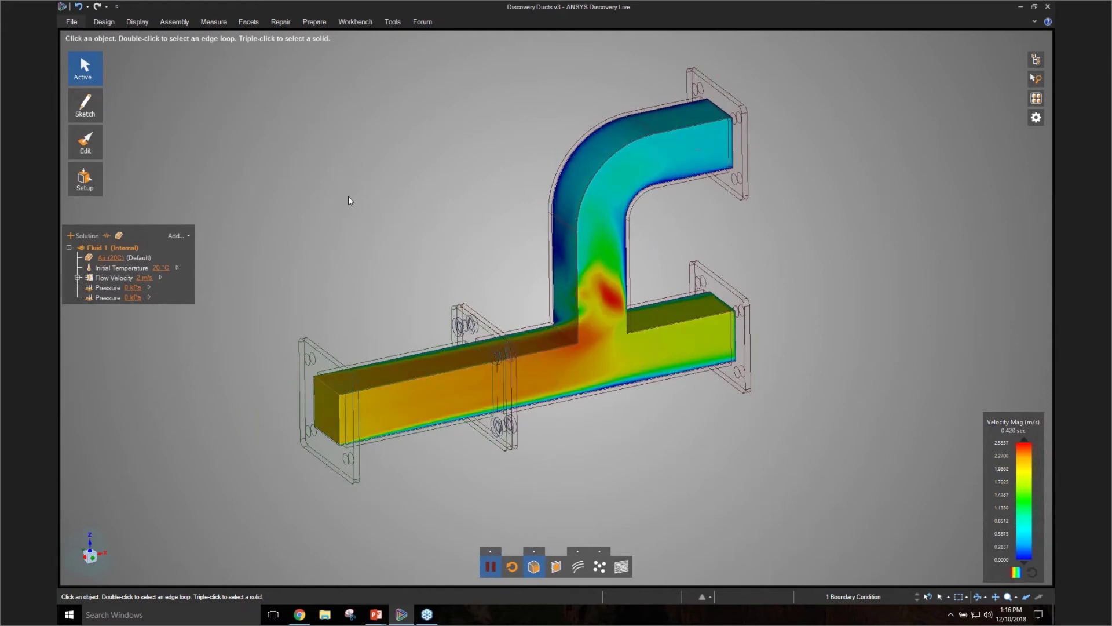
- Render the velocity result as Surface on a lengthwise plane through the duct, and view the assembly in section there
click(535, 553)
click(567, 521)
click(560, 536)
click(555, 567)
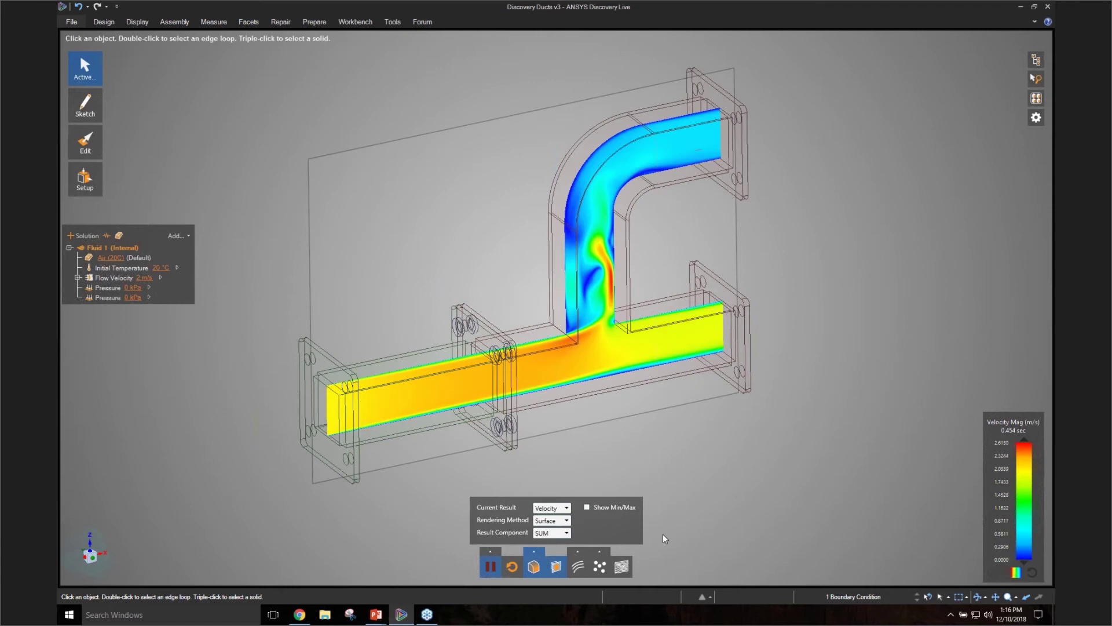
click(534, 553)
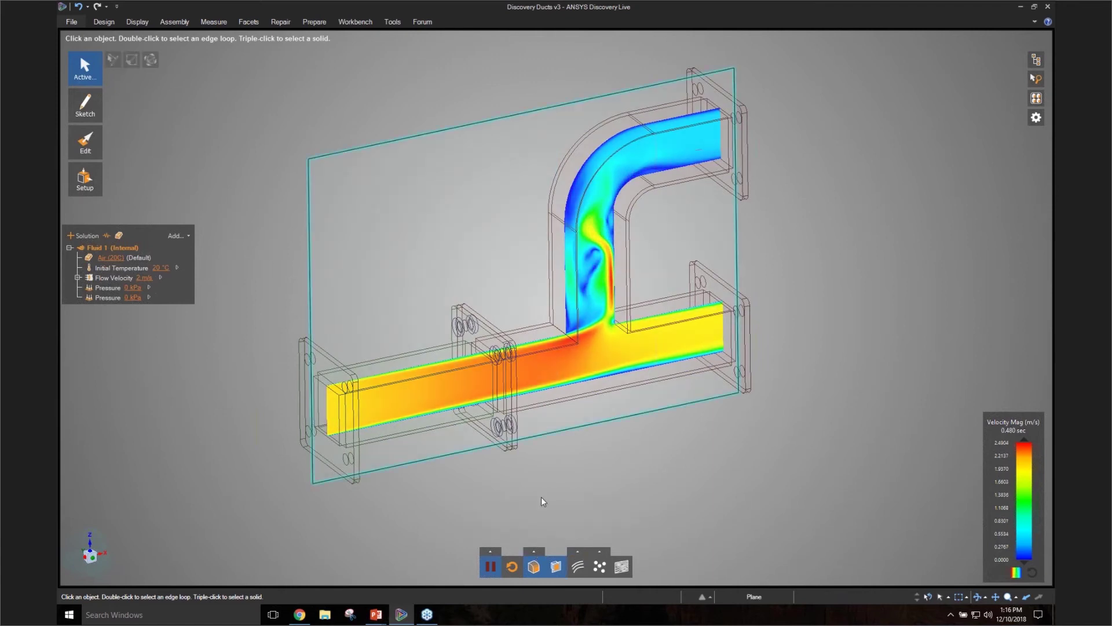
key(x)
middle_drag(573, 479, 581, 483)
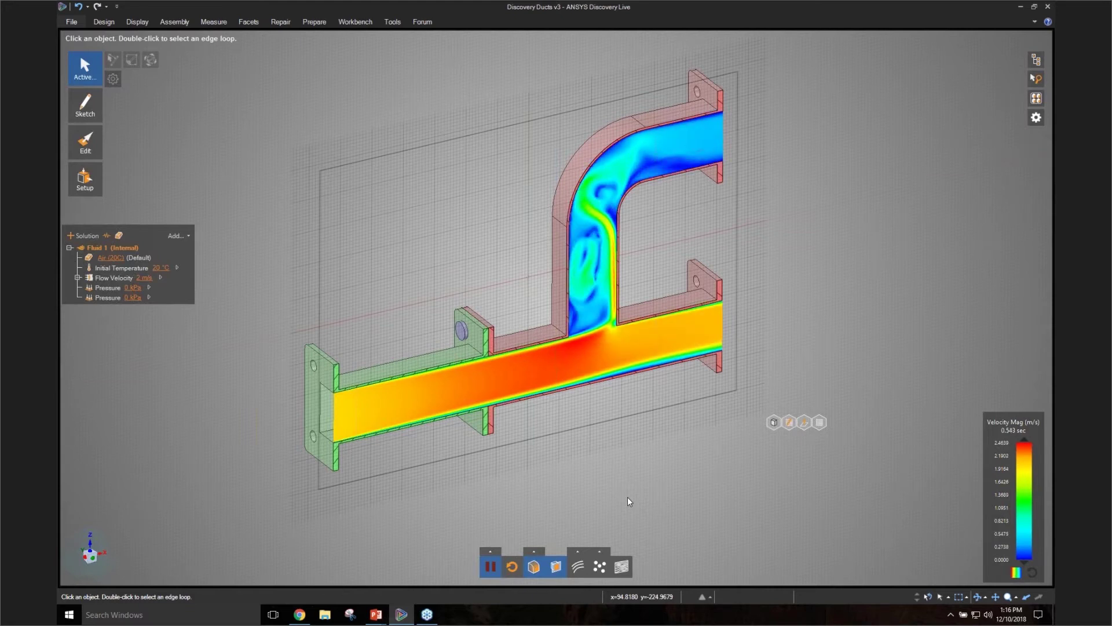
- Hide the velocity contours and return from the section view to the full 3D model with the Volume component shown
click(554, 563)
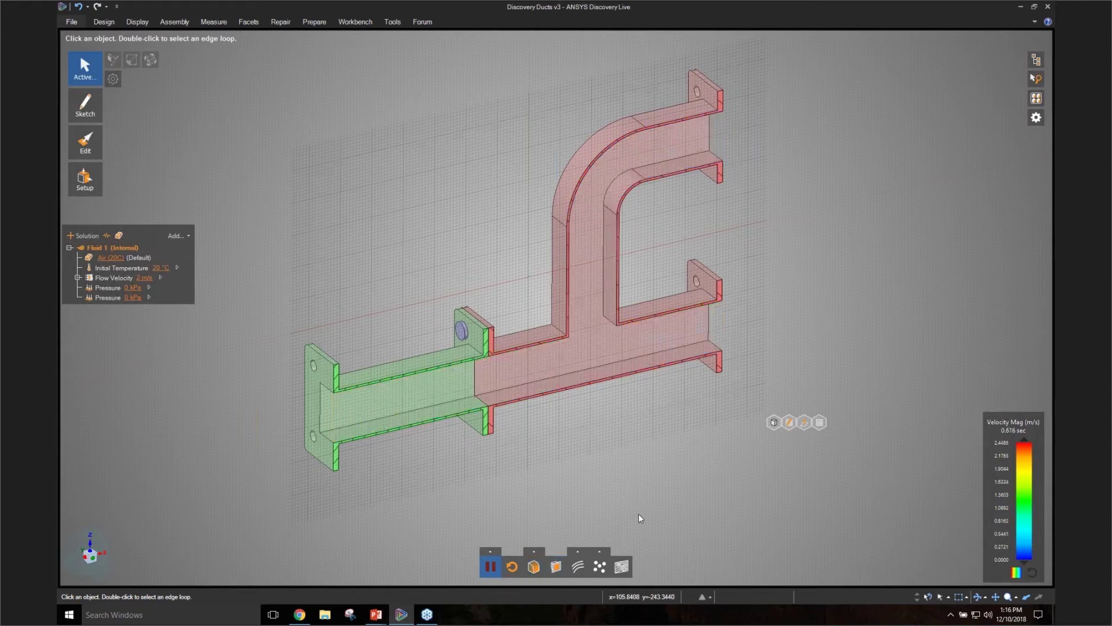
click(774, 423)
mouse_move(1036, 59)
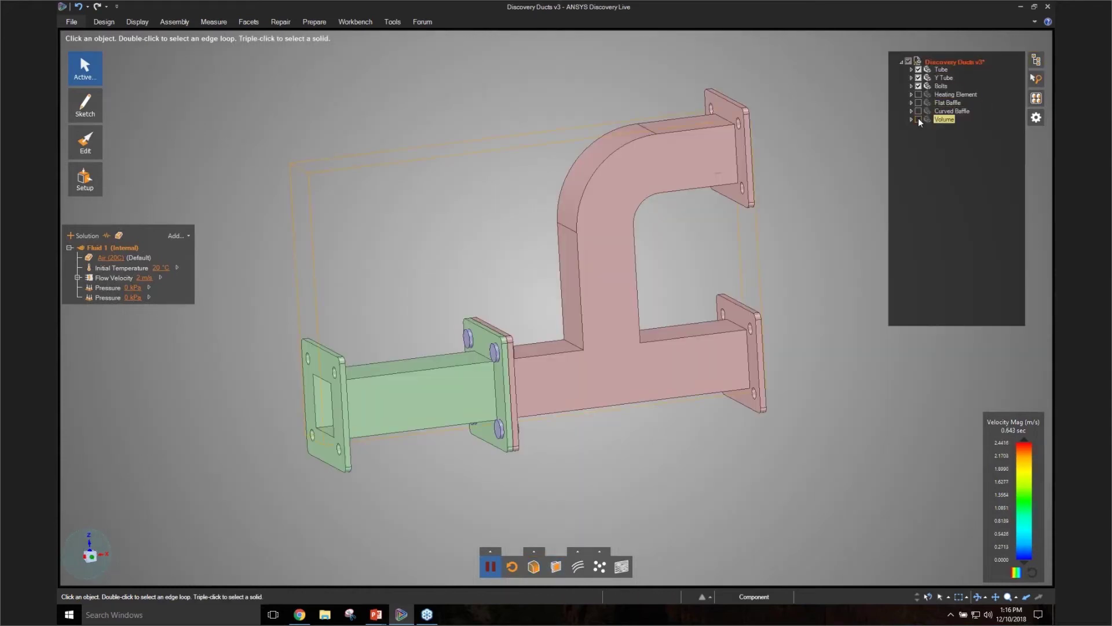
click(919, 120)
middle_drag(828, 253, 264, 304)
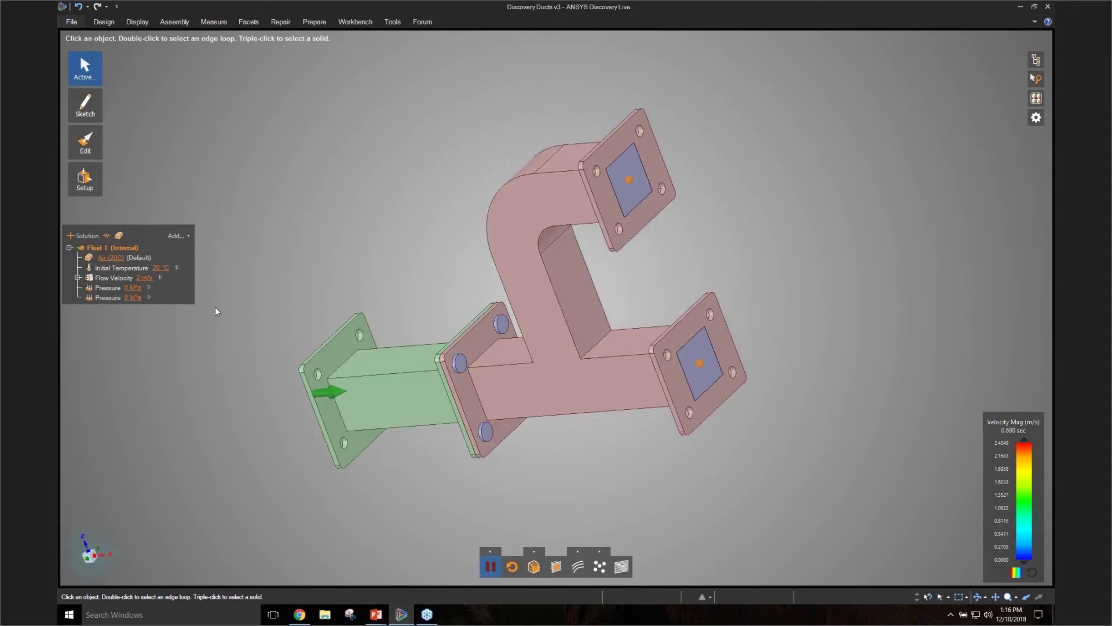
- Configure a face-based chart calculator for the X component of Velocity with Integral as the statistical operator
click(106, 235)
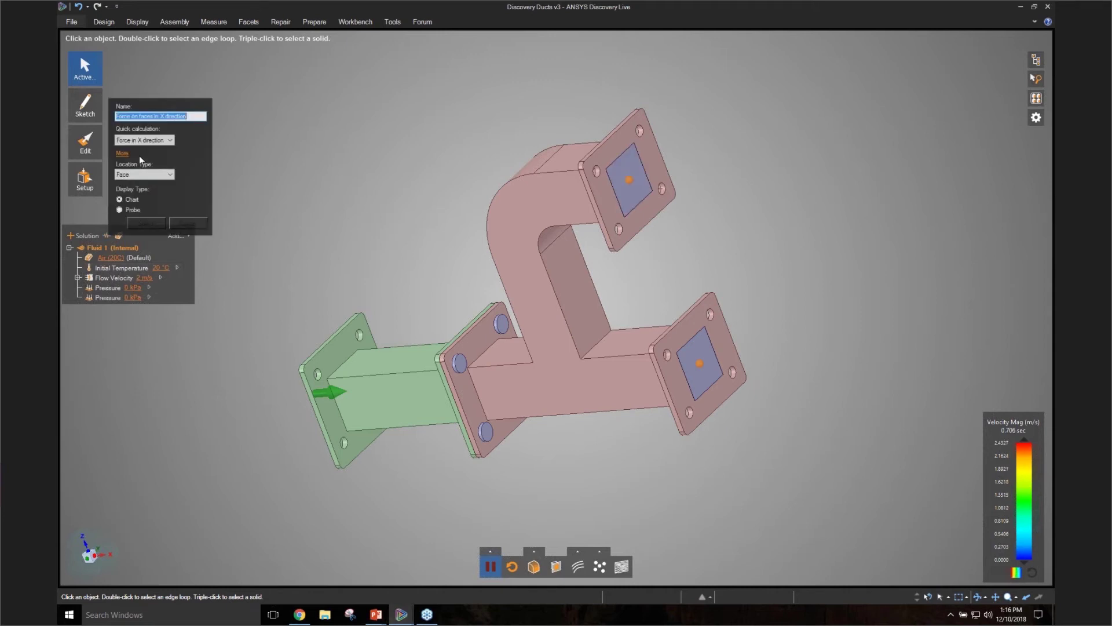
click(122, 153)
click(175, 85)
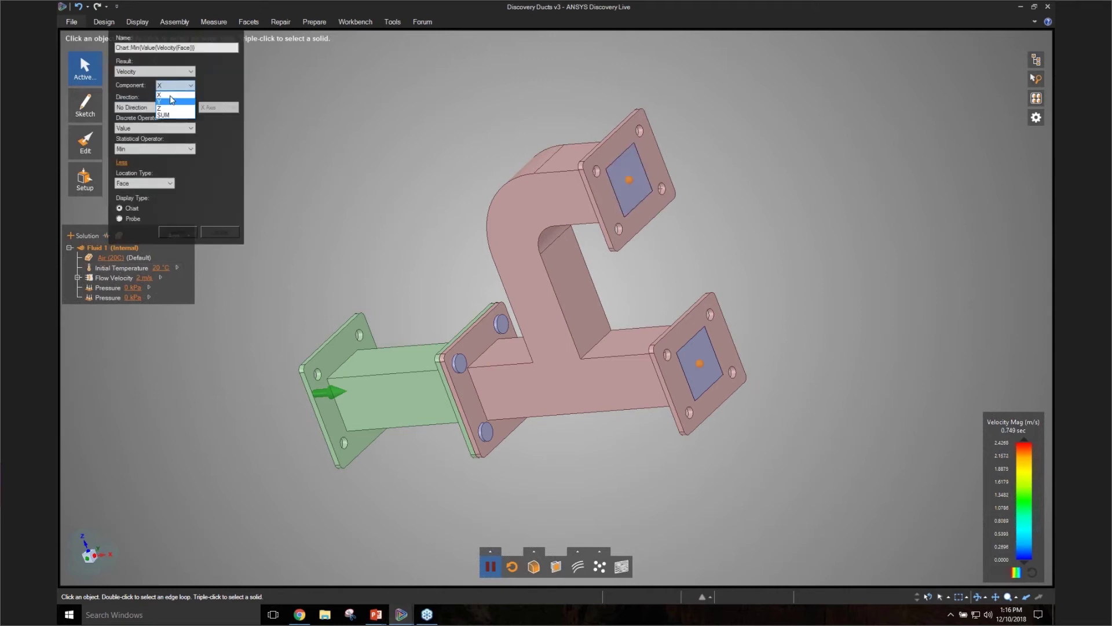
click(165, 94)
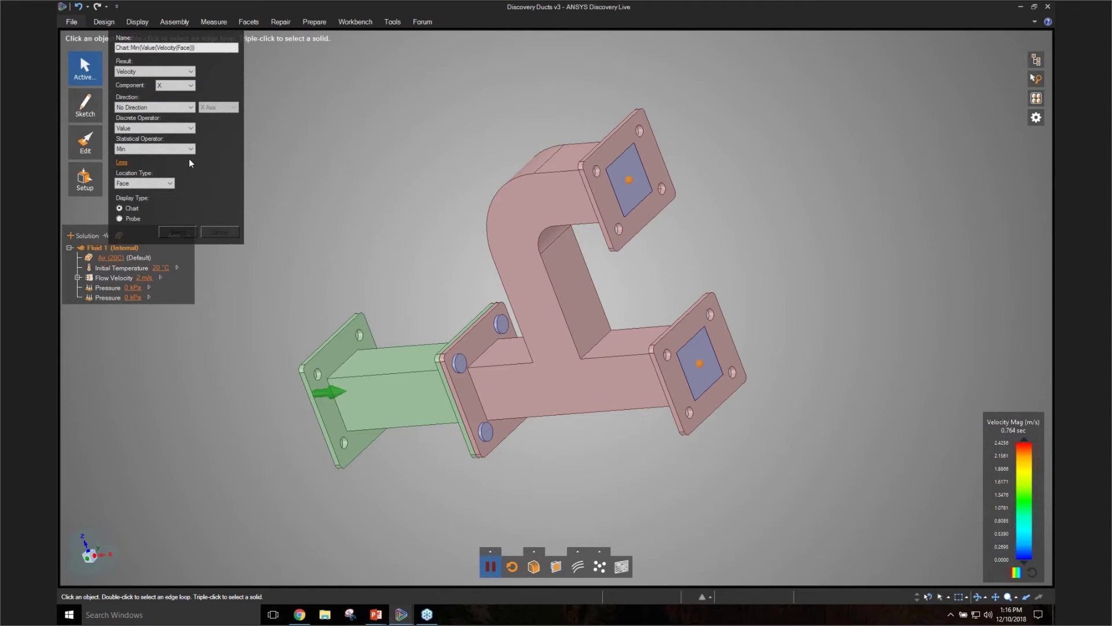
click(191, 150)
click(137, 179)
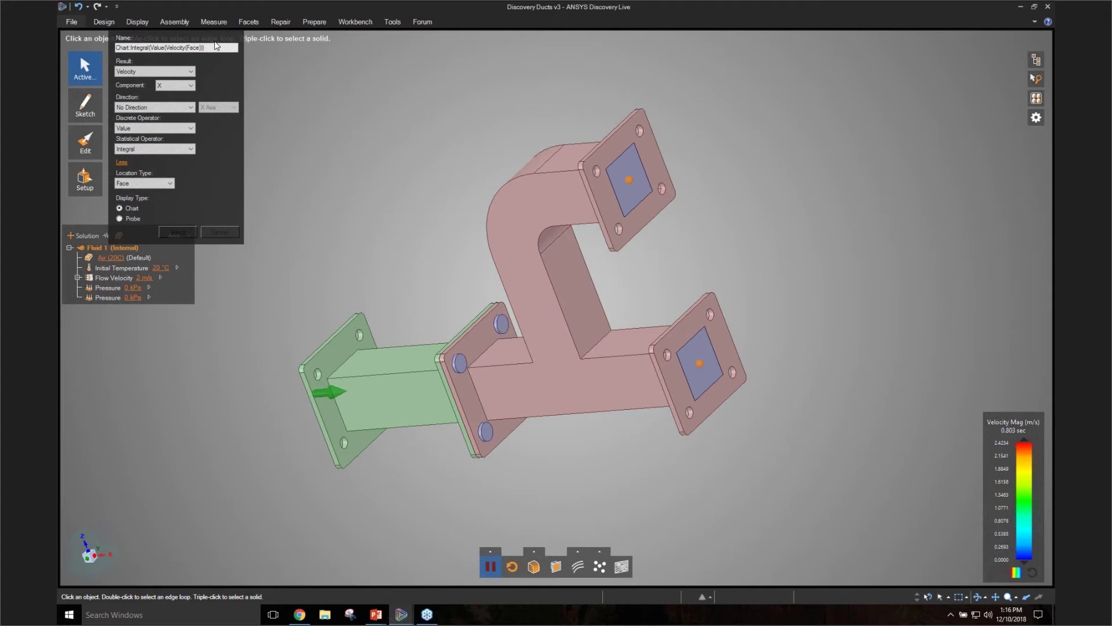
- Apply the velocity integral calculator to the upper outlet's fluid face, and move and collapse its chart beside the model
click(178, 232)
click(630, 180)
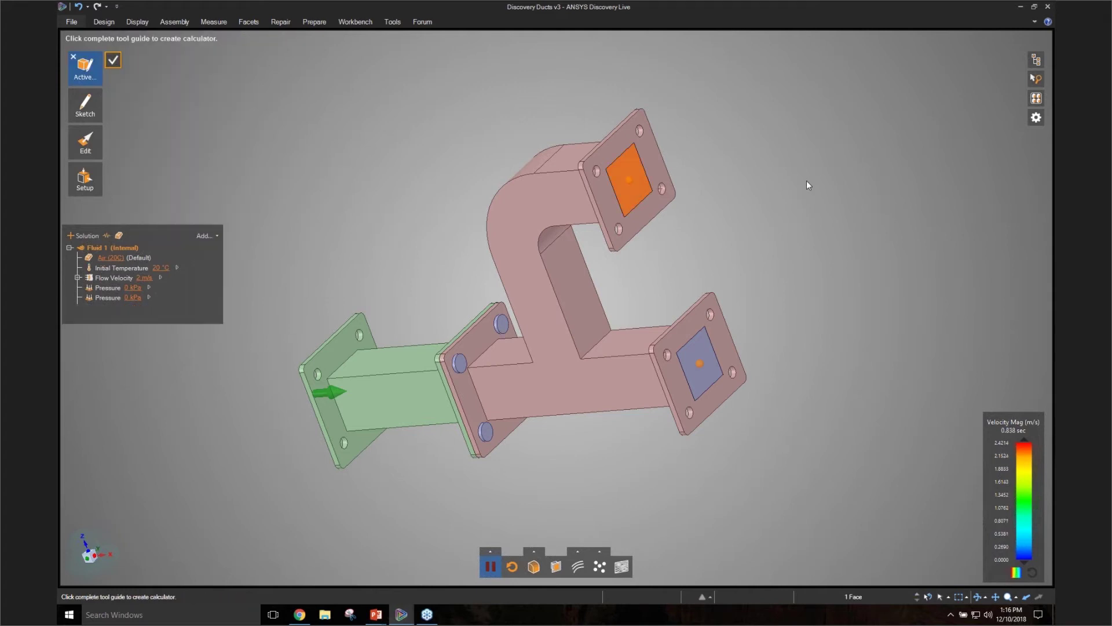
click(889, 197)
drag(892, 199, 801, 155)
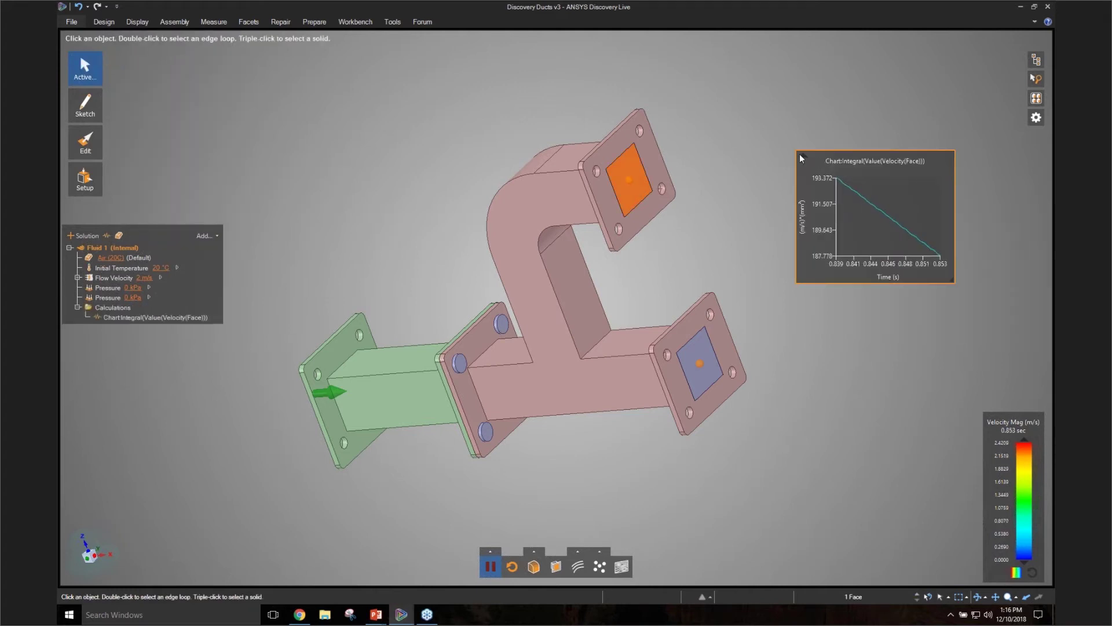
click(803, 157)
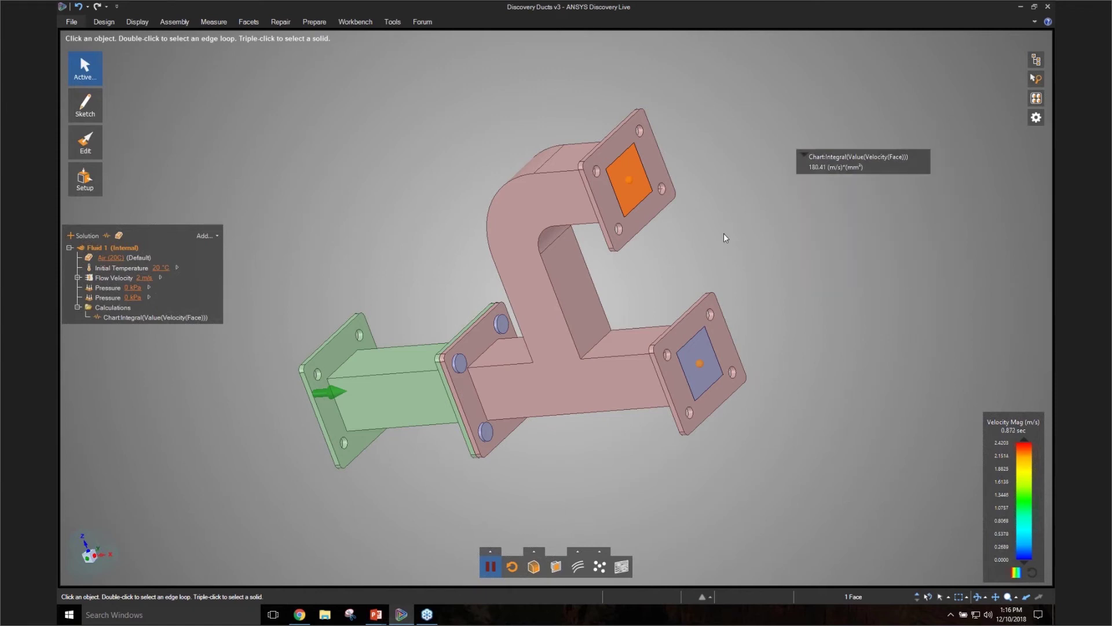
middle_drag(724, 237, 825, 230)
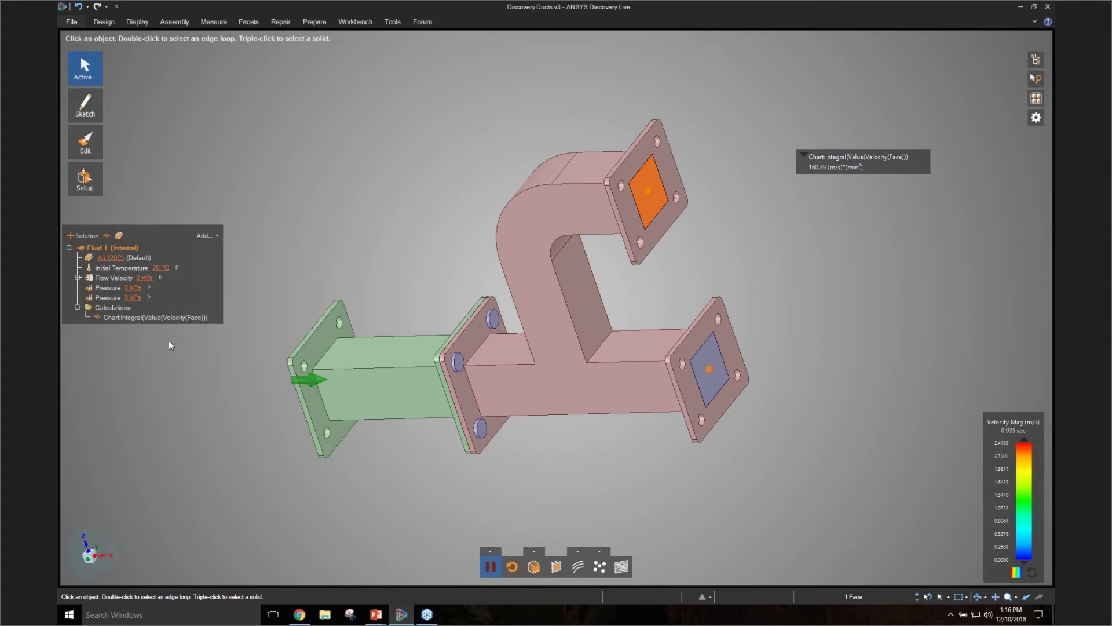
- Duplicate the velocity integral calculator and relocate the copy to the lower outlet's fluid face
right_click(138, 318)
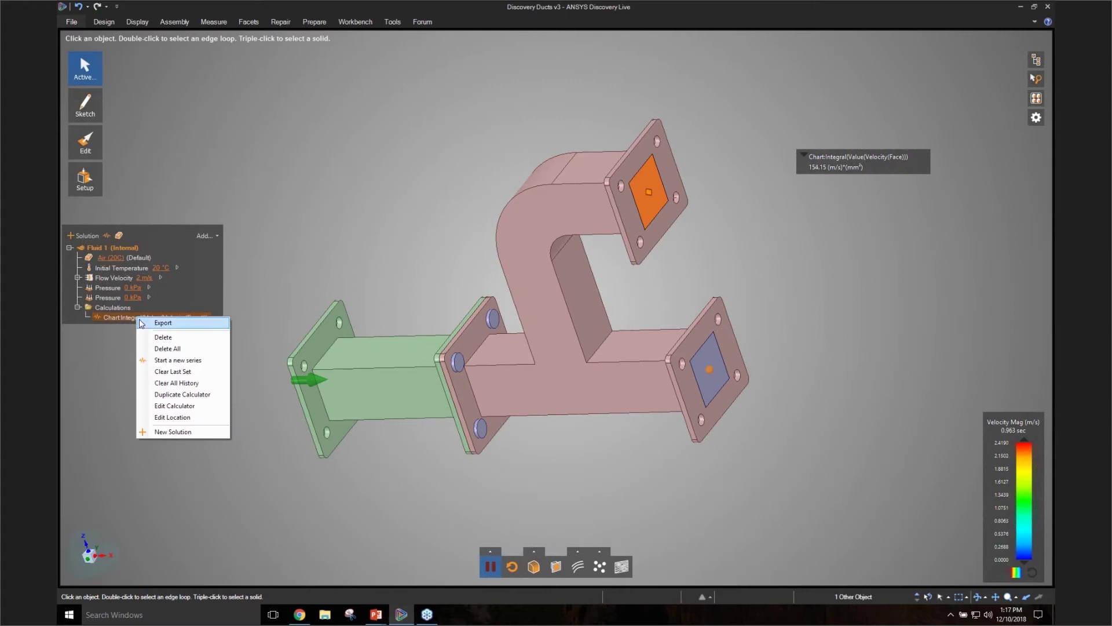
click(181, 394)
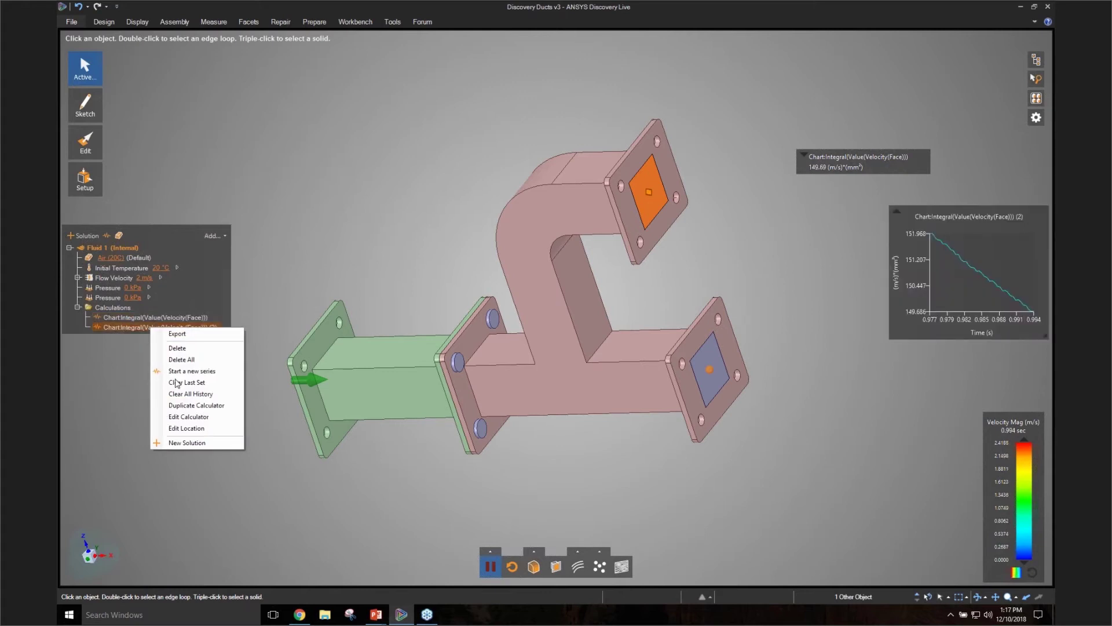
click(186, 428)
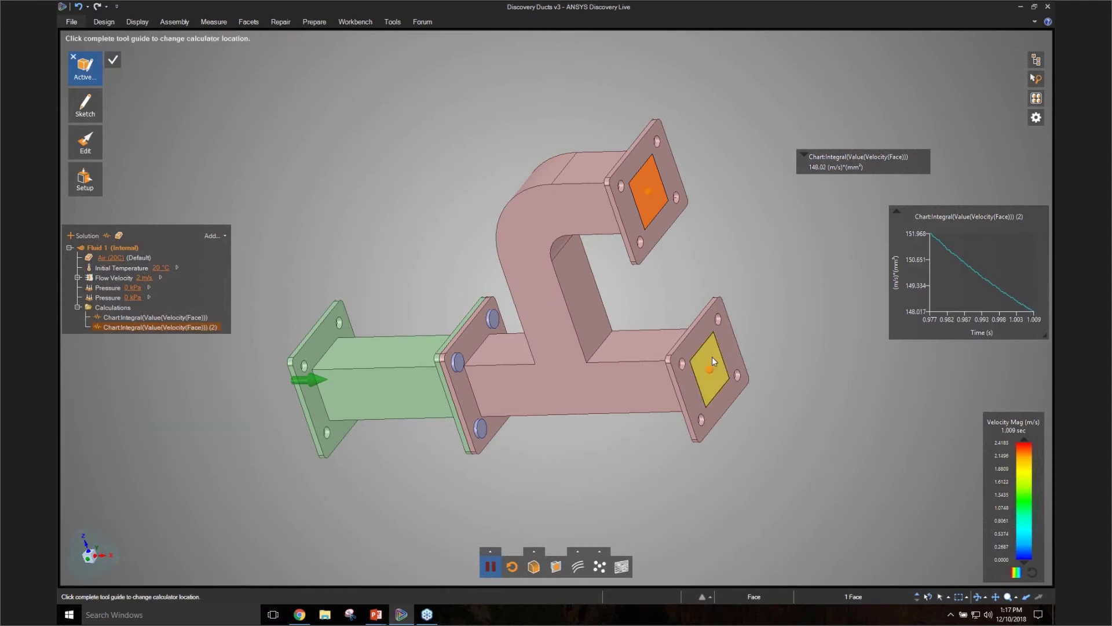
click(112, 60)
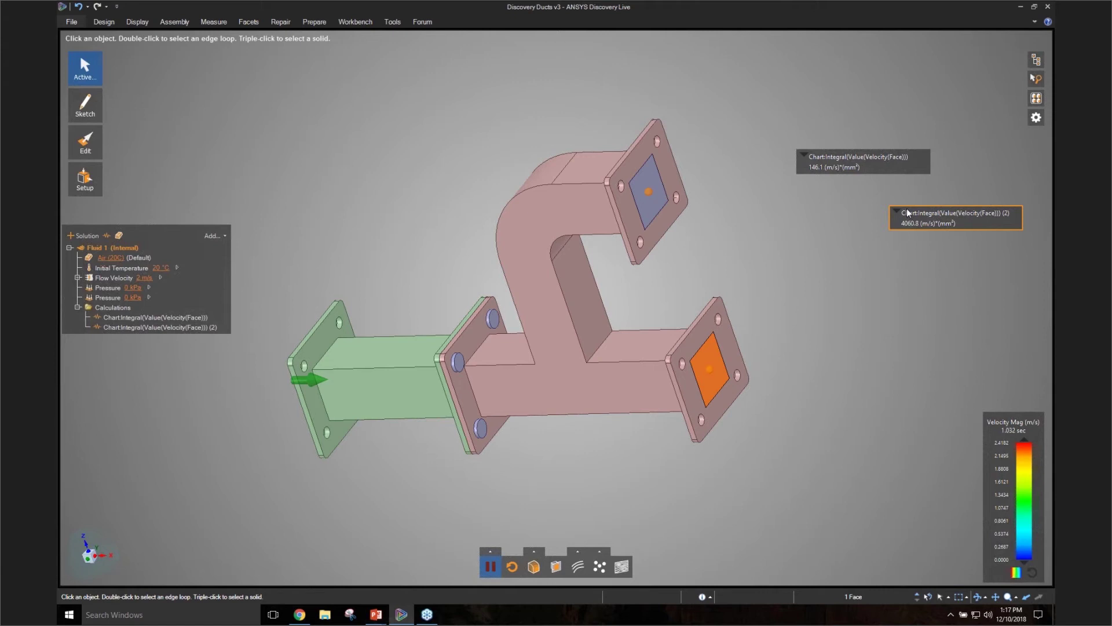
- Rename the upper outlet's velocity integral calculator as Outlet Top
right_click(161, 320)
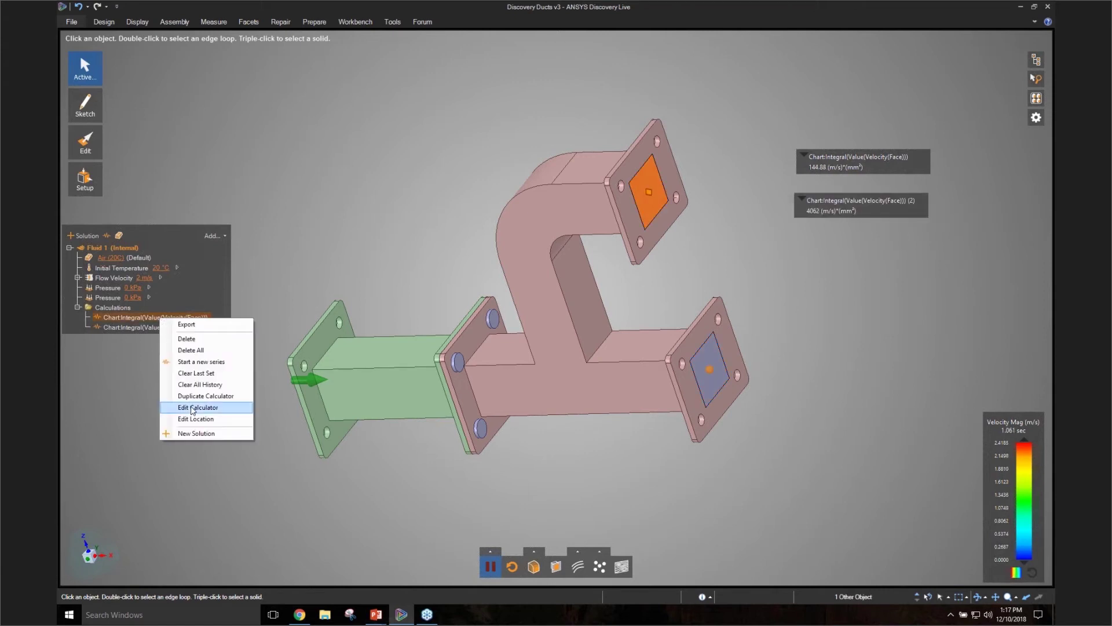
click(193, 408)
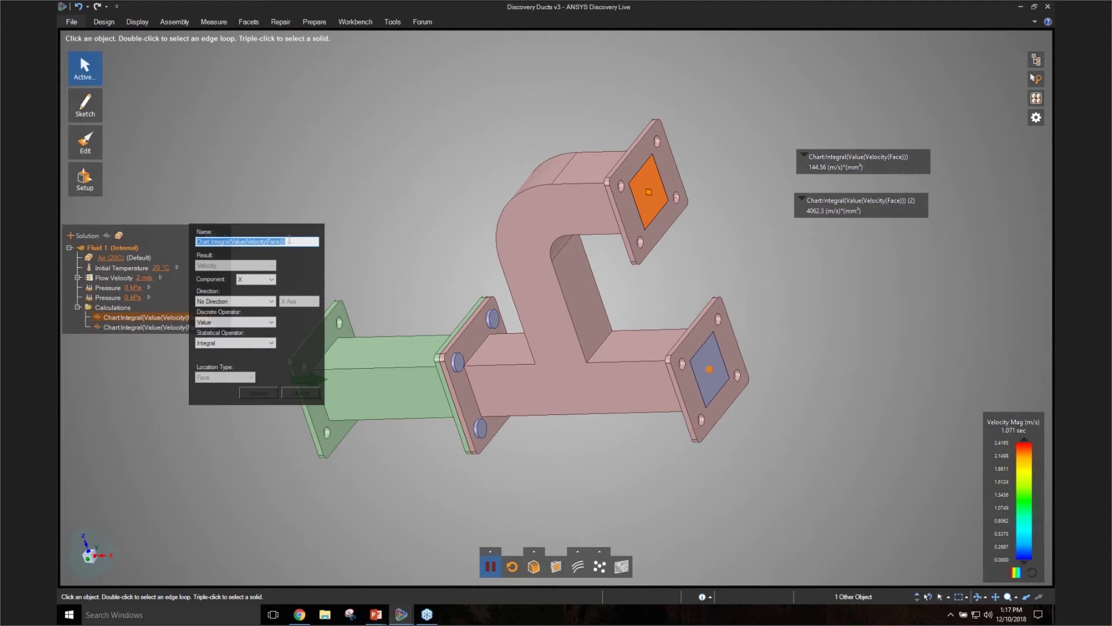
text(Outlet Top)
key(Return)
- Rename the lower outlet's velocity integral calculator as Outlet Bottom and stack both outlet charts beside the duct outlets
right_click(170, 328)
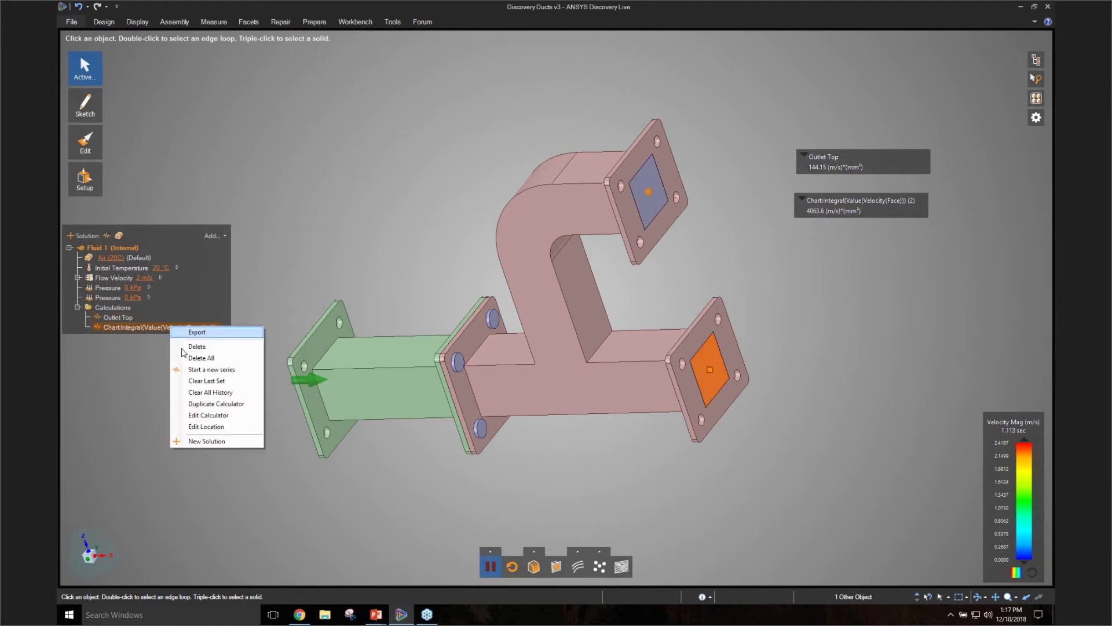
click(207, 415)
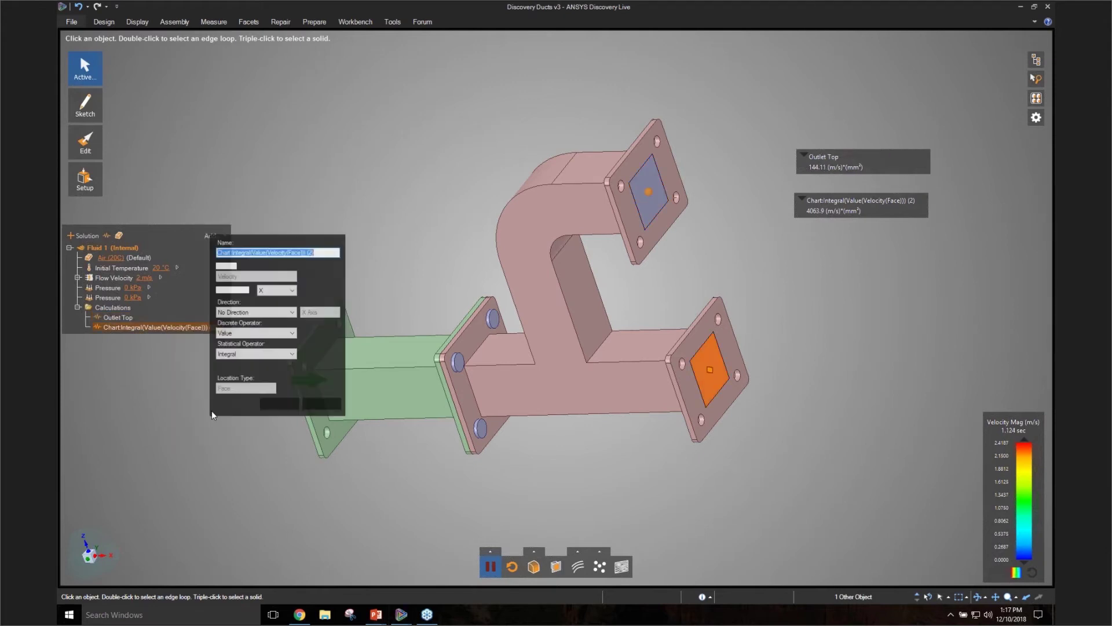
text(Outlet )
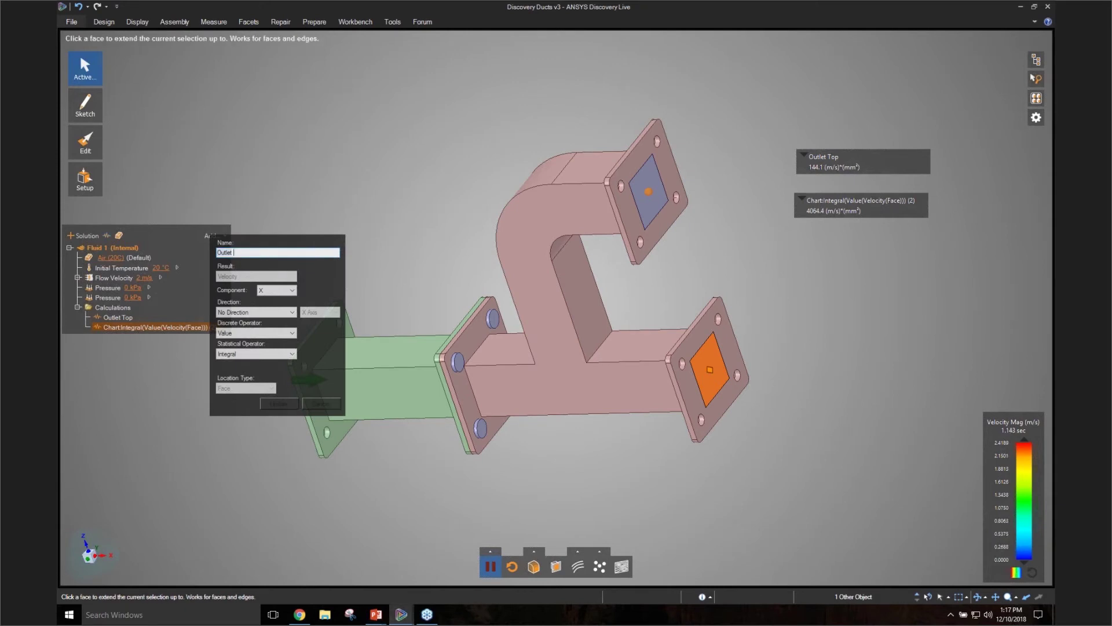
text(Bottom)
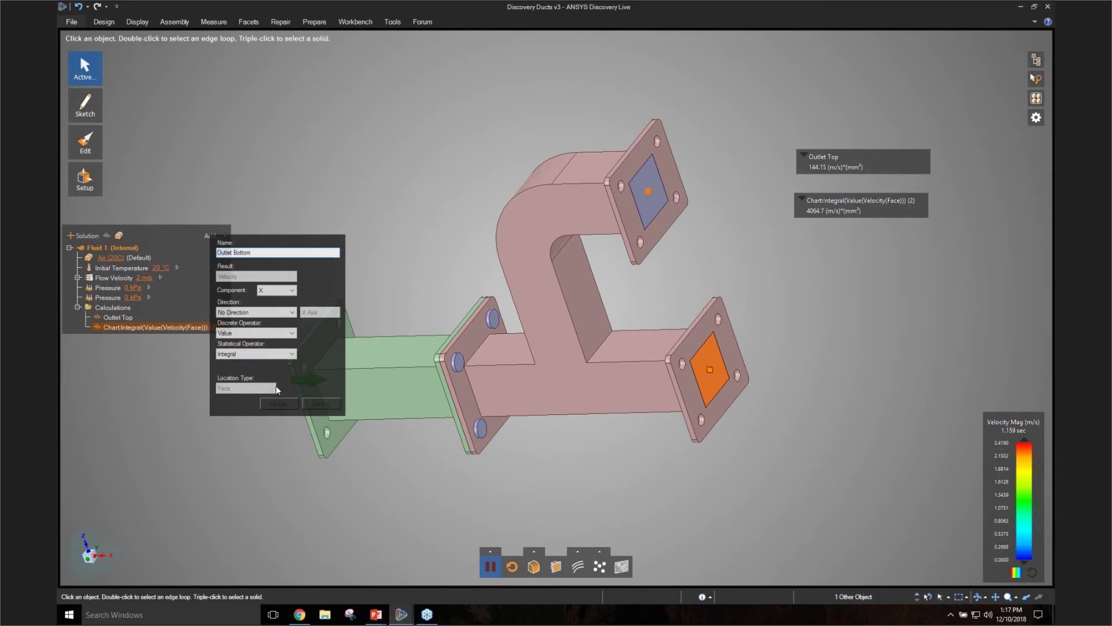
click(279, 403)
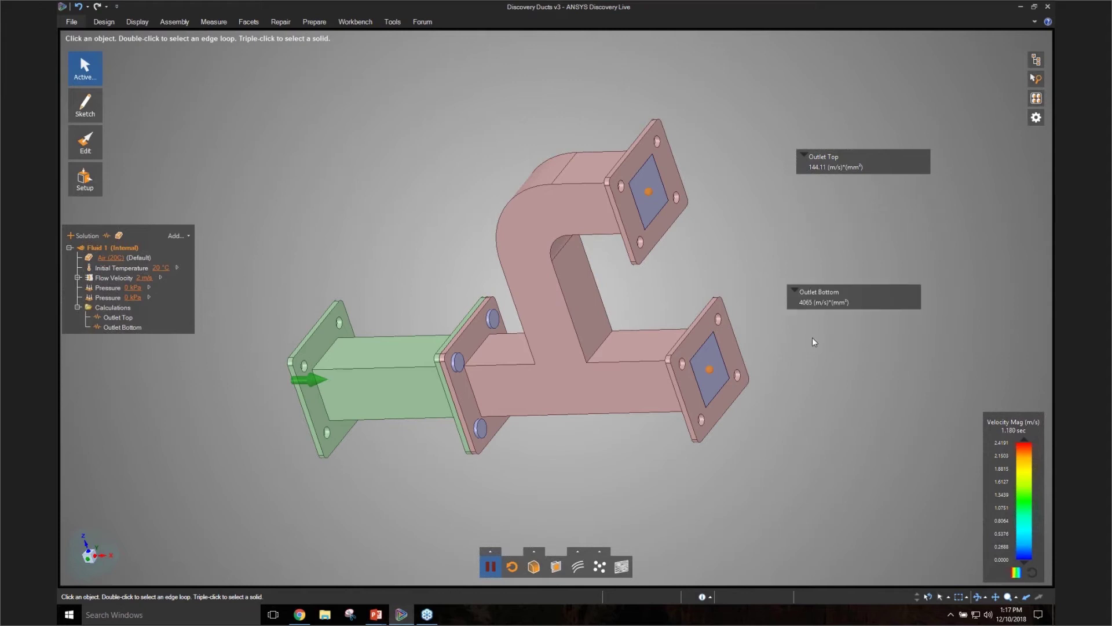
drag(823, 160, 786, 233)
drag(814, 377, 808, 275)
- Hide the Volume component and display velocity streamlines together with the contour on the lengthwise section plane
mouse_move(1036, 60)
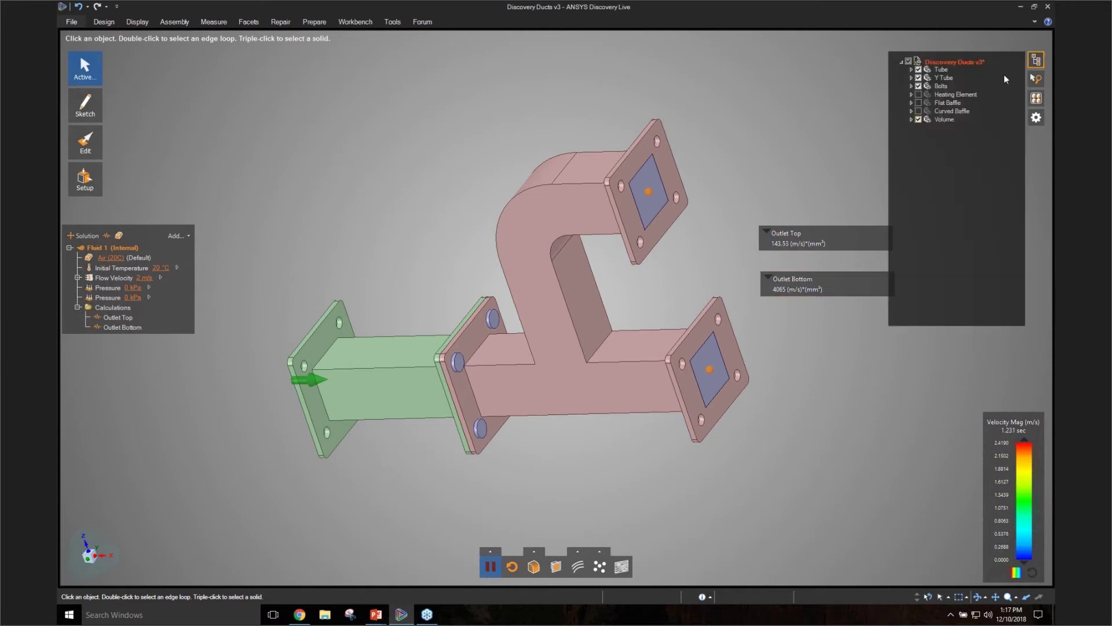
click(918, 120)
middle_drag(749, 503, 477, 293)
click(581, 564)
click(534, 567)
click(555, 566)
mouse_move(774, 477)
middle_down()
mouse_move(825, 442)
mouse_move(794, 432)
middle_up()
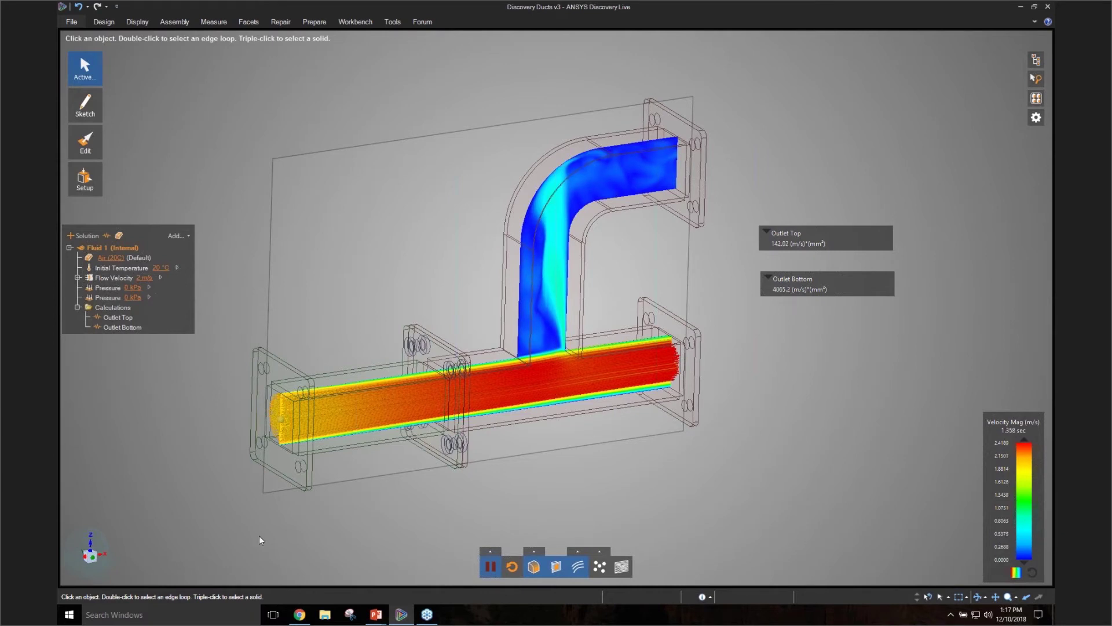
- Section the duct assembly along the contour plane without streamlines, and show the Flat Baffle component at the junction
click(280, 489)
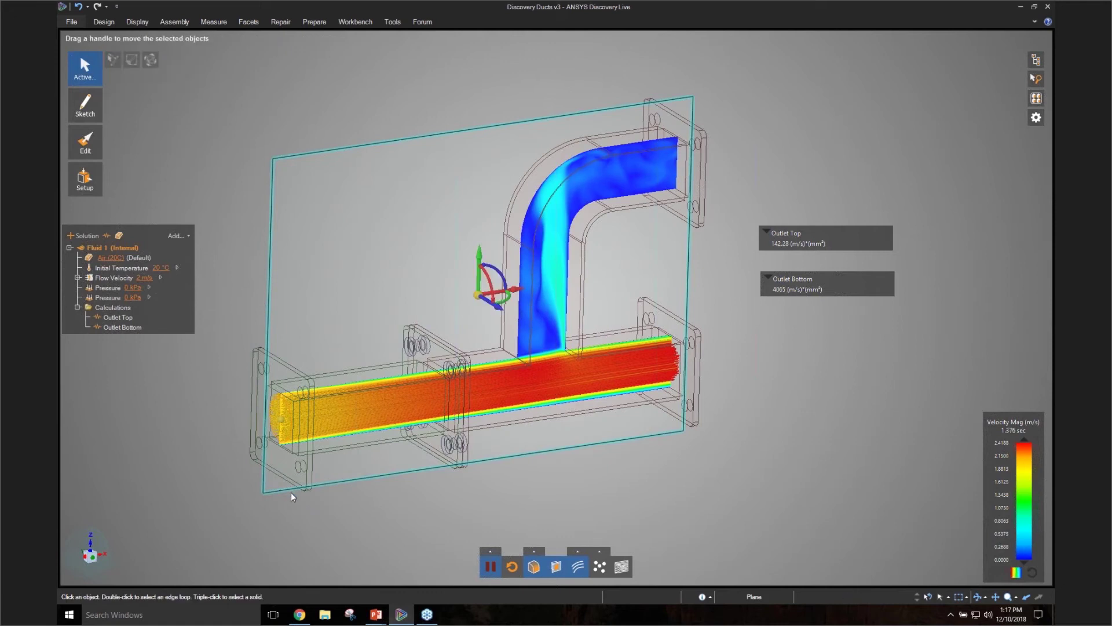
click(290, 497)
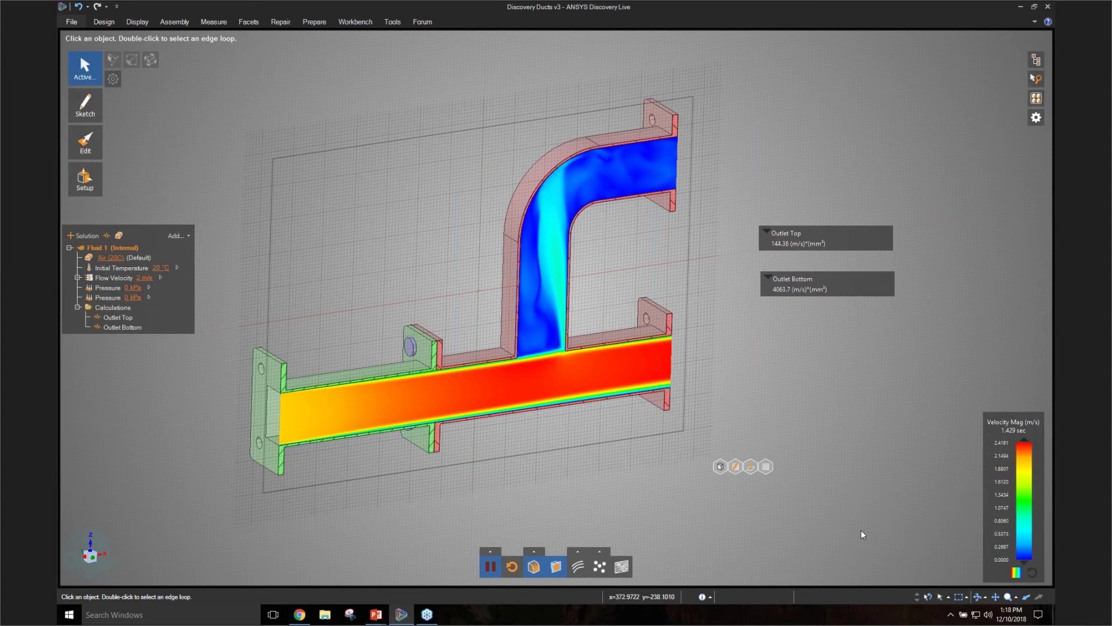
click(1037, 59)
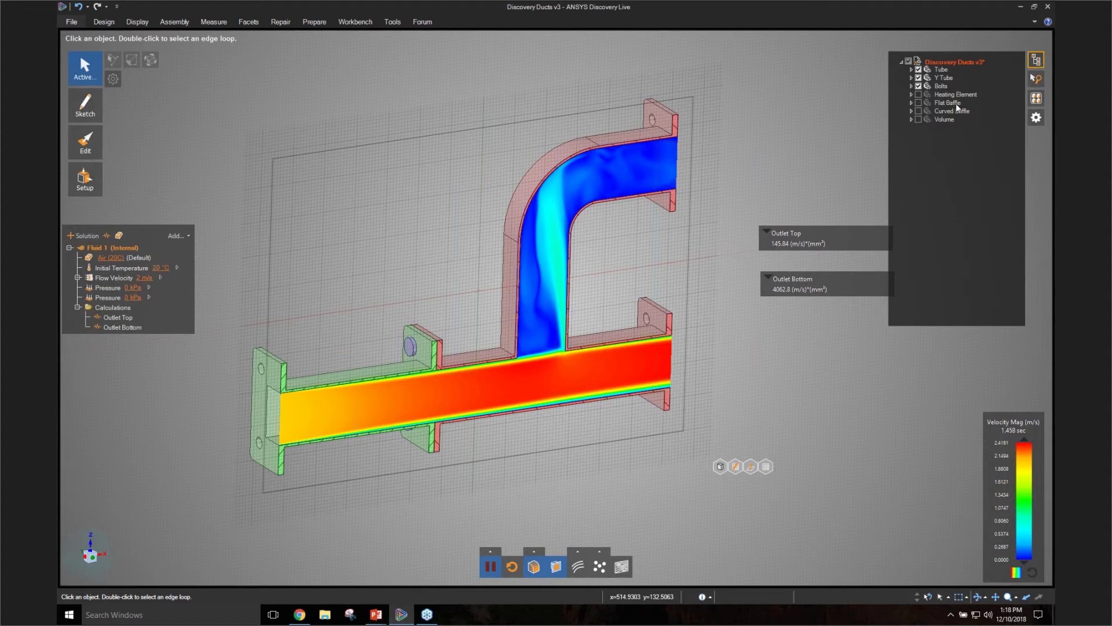
click(918, 103)
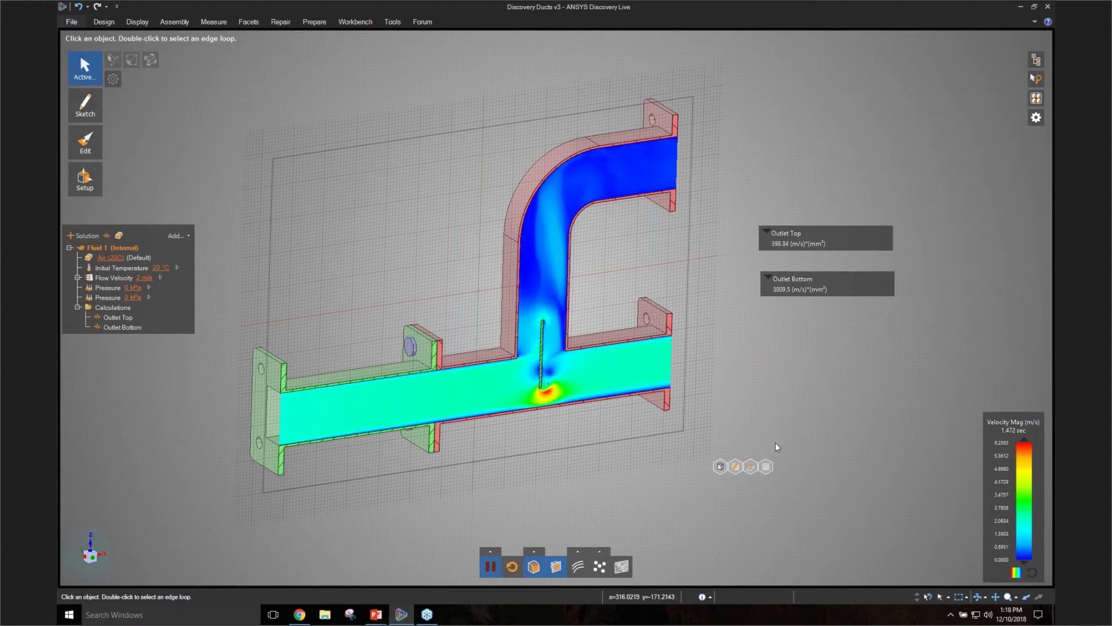
middle_drag(799, 439, 777, 447)
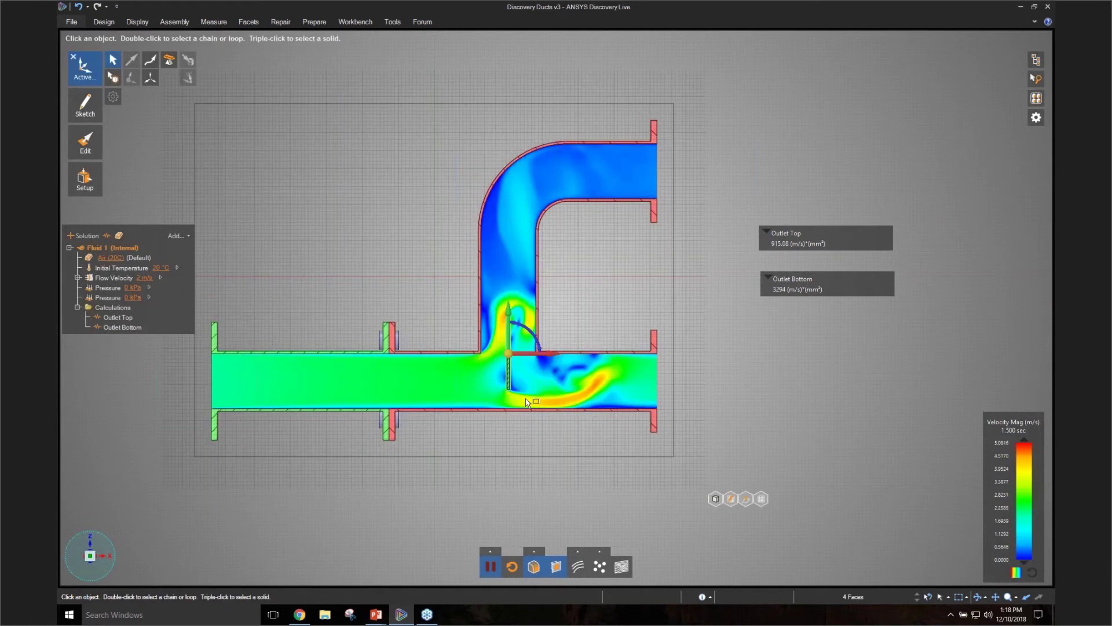
- Tilt the flat baffle so it slopes up from the main duct toward the branch corner, then shift it about 7.5 mm
drag(539, 349, 530, 401)
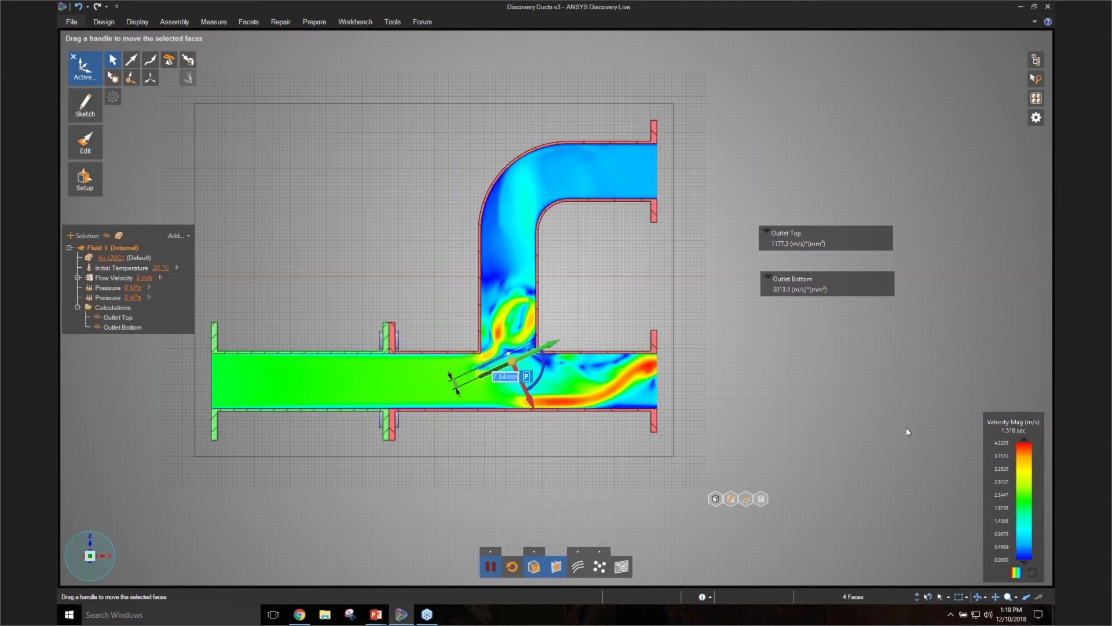
key(Escape)
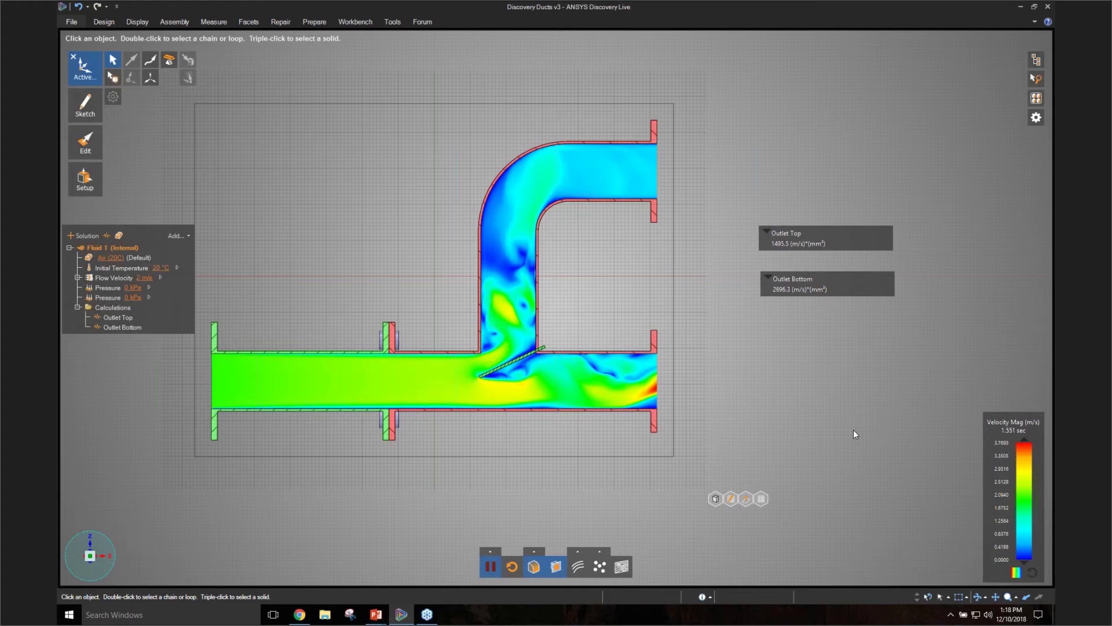
scroll(479, 383, up, 5)
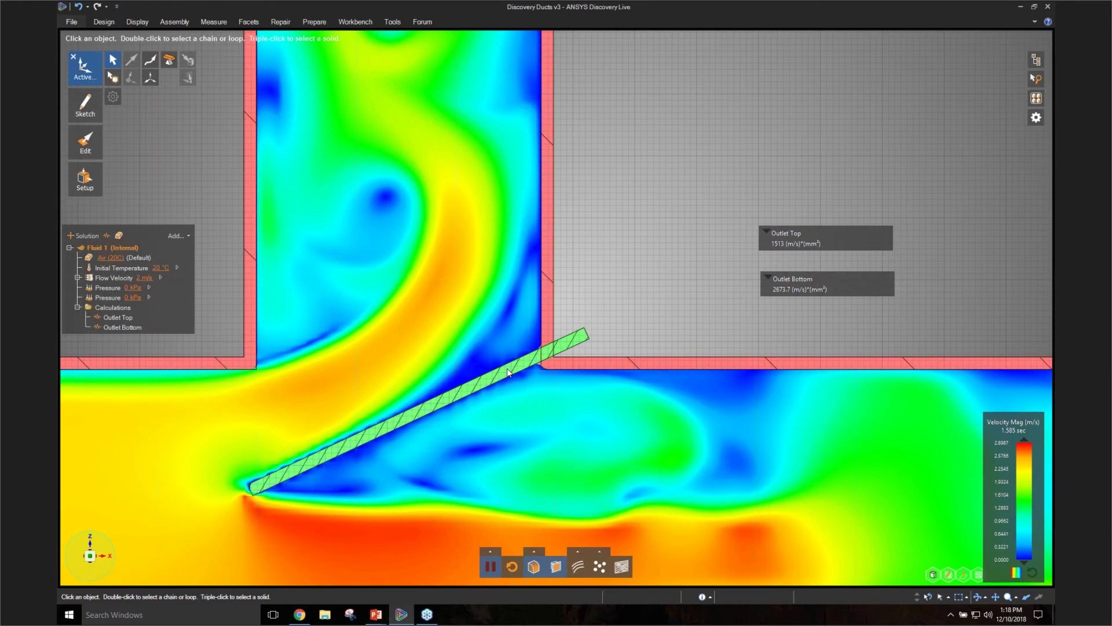
scroll(561, 366, down, 1)
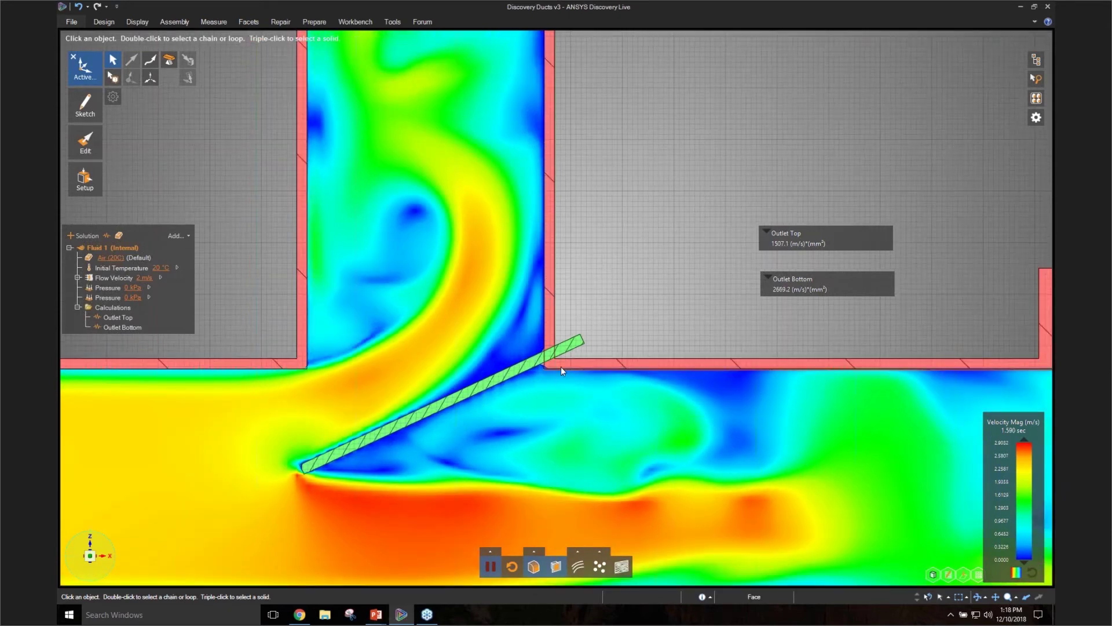
- View the velocity streamlines around the tilted flat baffle from an angled view, and turn them off again
key(h)
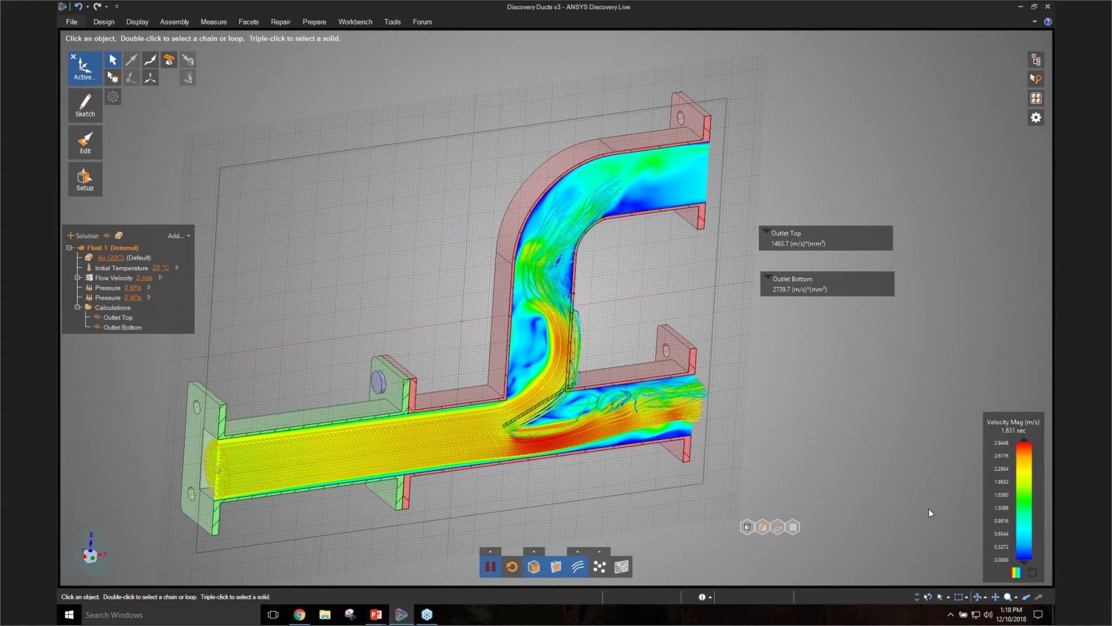
middle_drag(896, 417, 879, 415)
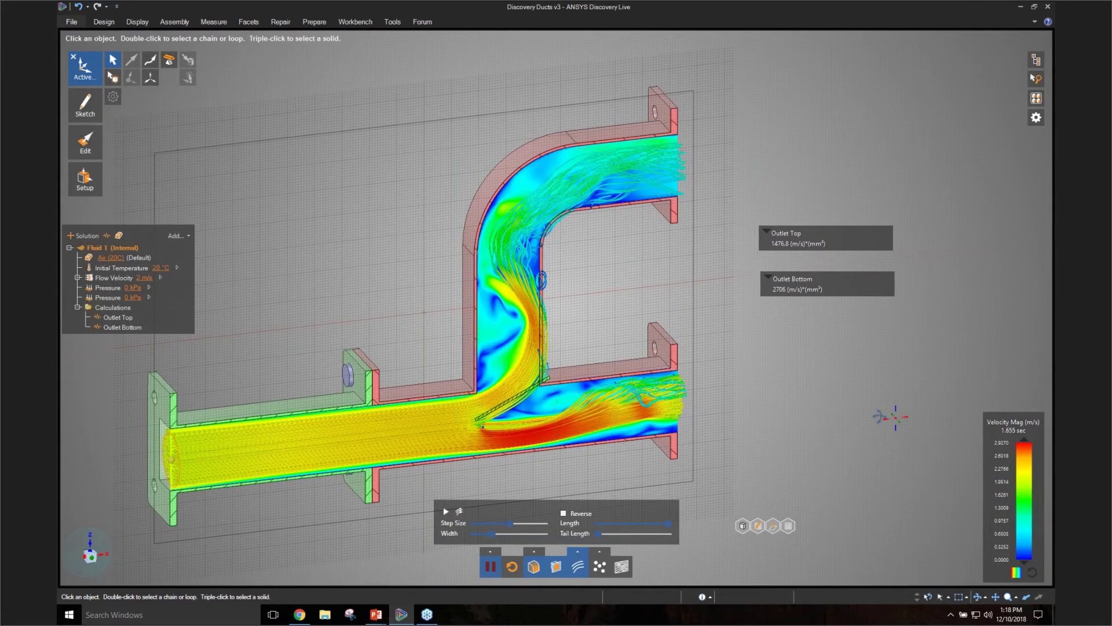
mouse_move(879, 416)
middle_down()
mouse_move(837, 392)
mouse_move(885, 416)
middle_up()
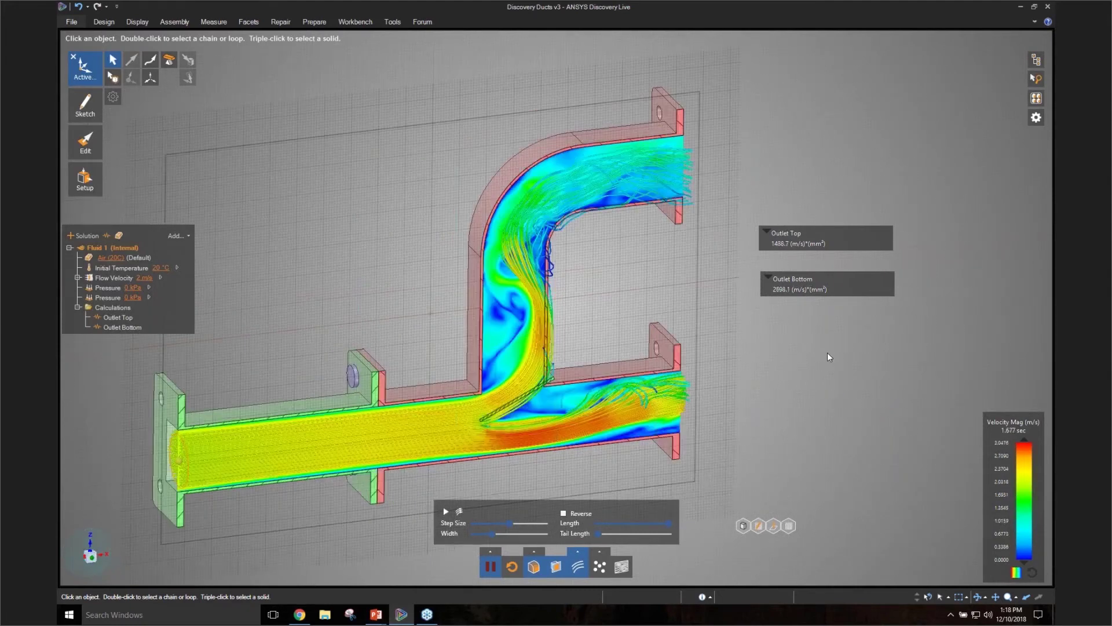
click(577, 567)
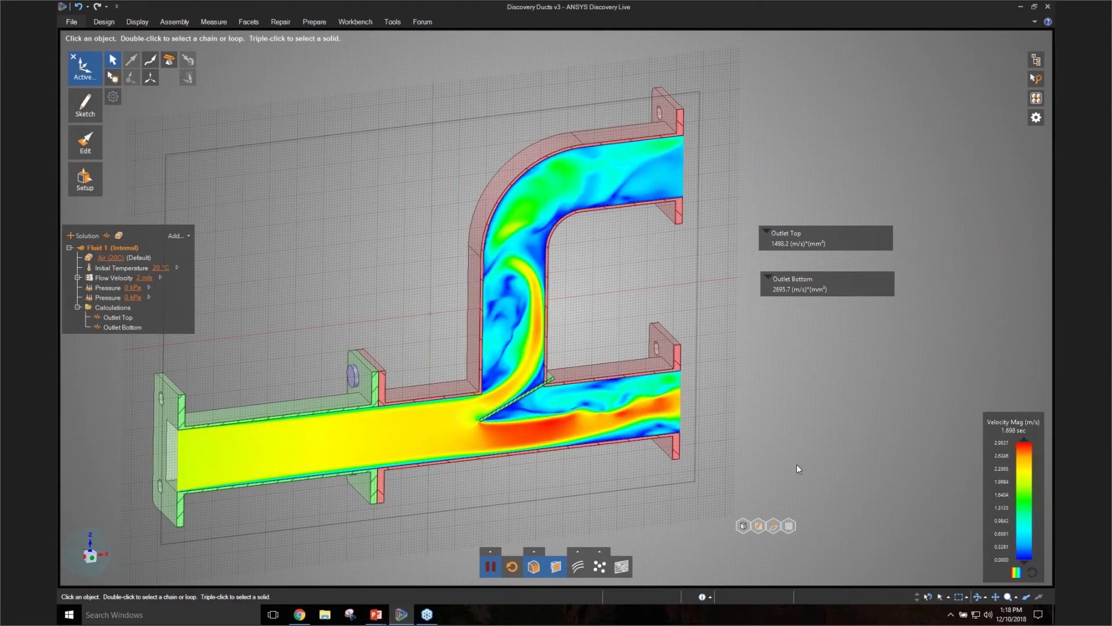
key(v)
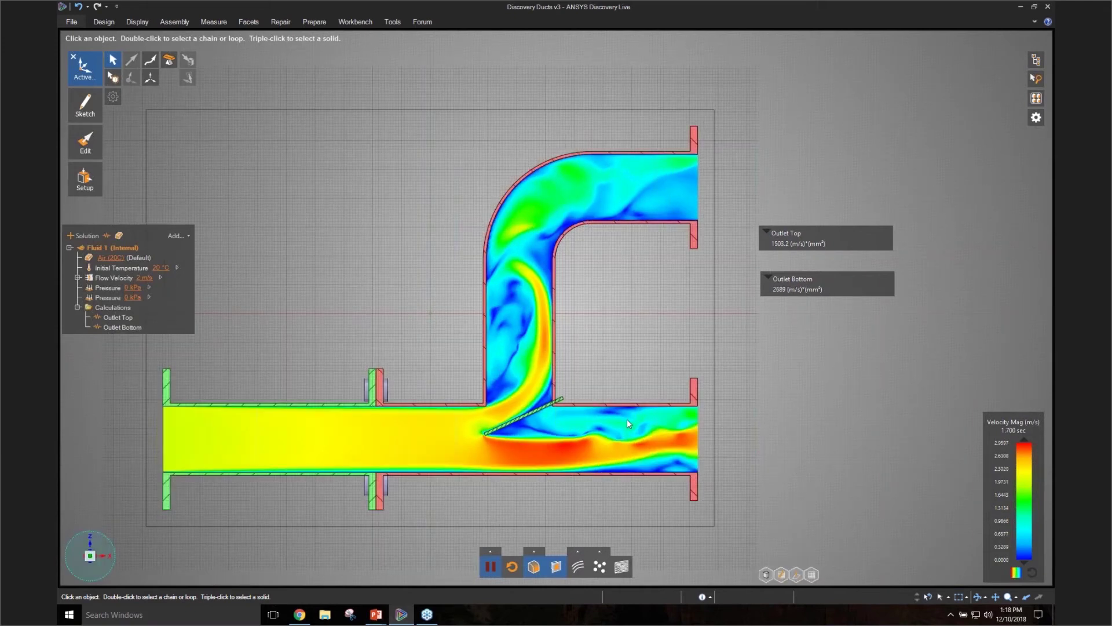
scroll(531, 417, up, 3)
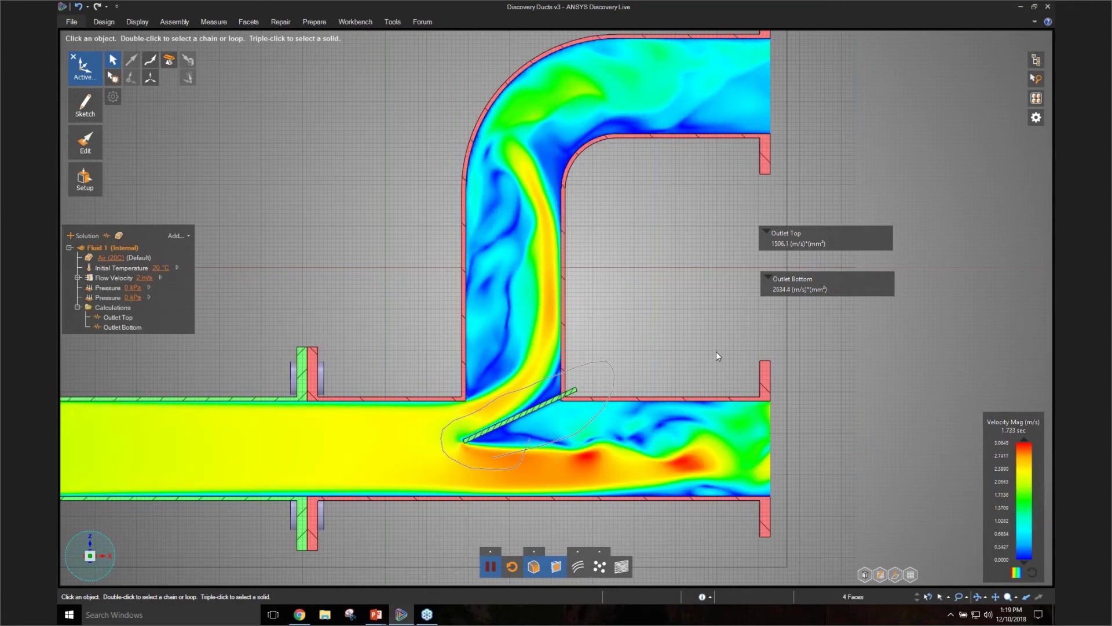
key(m)
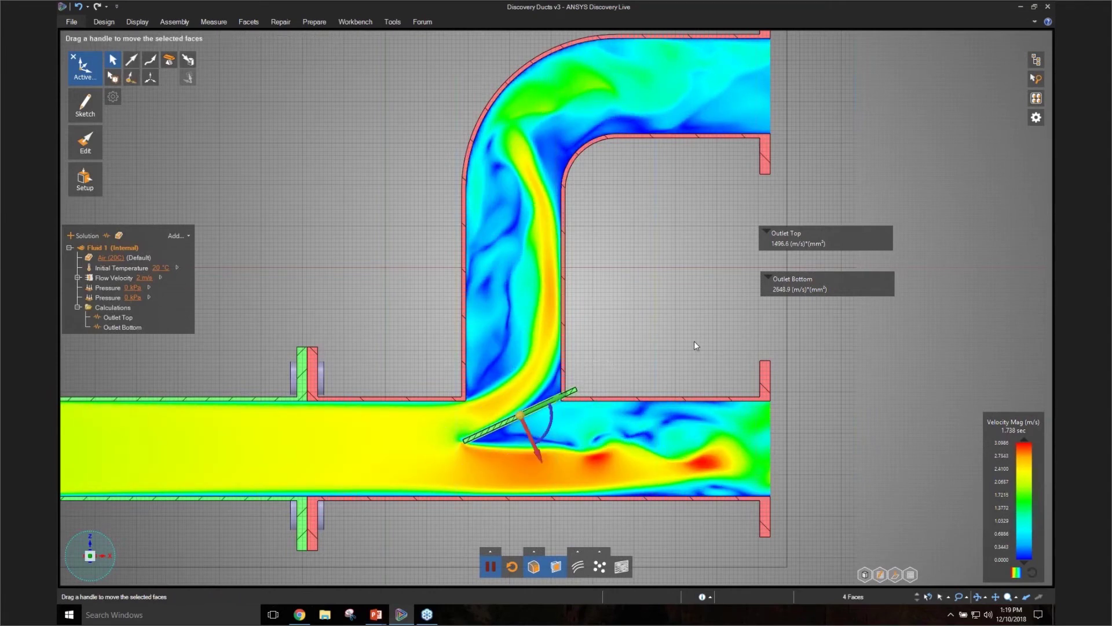
key(Escape)
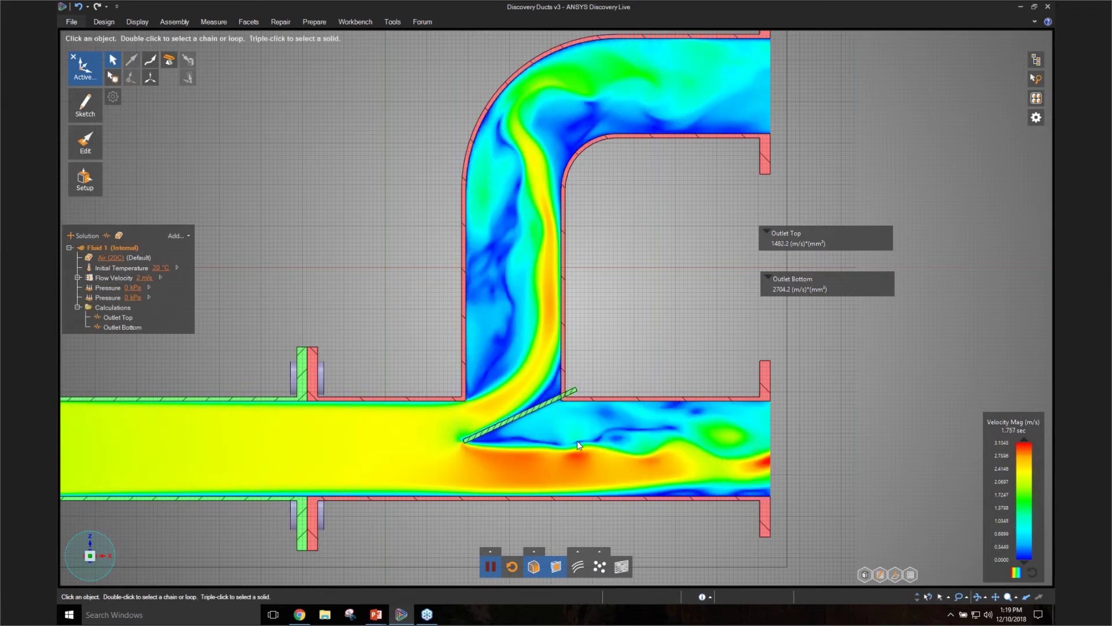
- Switch to box selection and rotate the Flat Baffle's solid body to a steeper angle across the duct junction
click(966, 597)
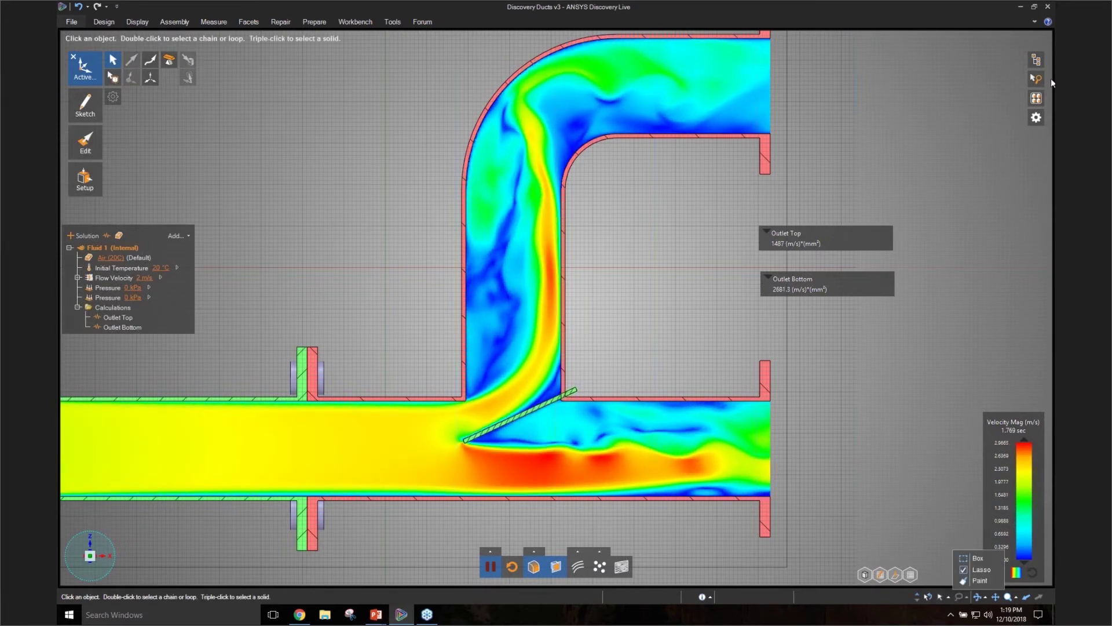
click(978, 557)
mouse_move(1036, 60)
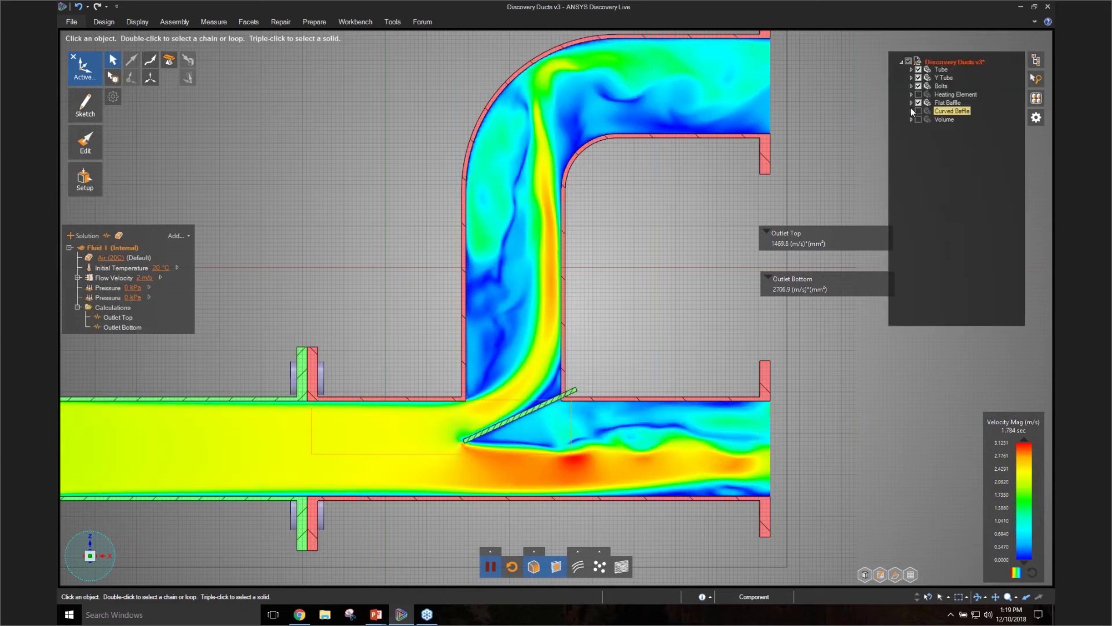
click(500, 397)
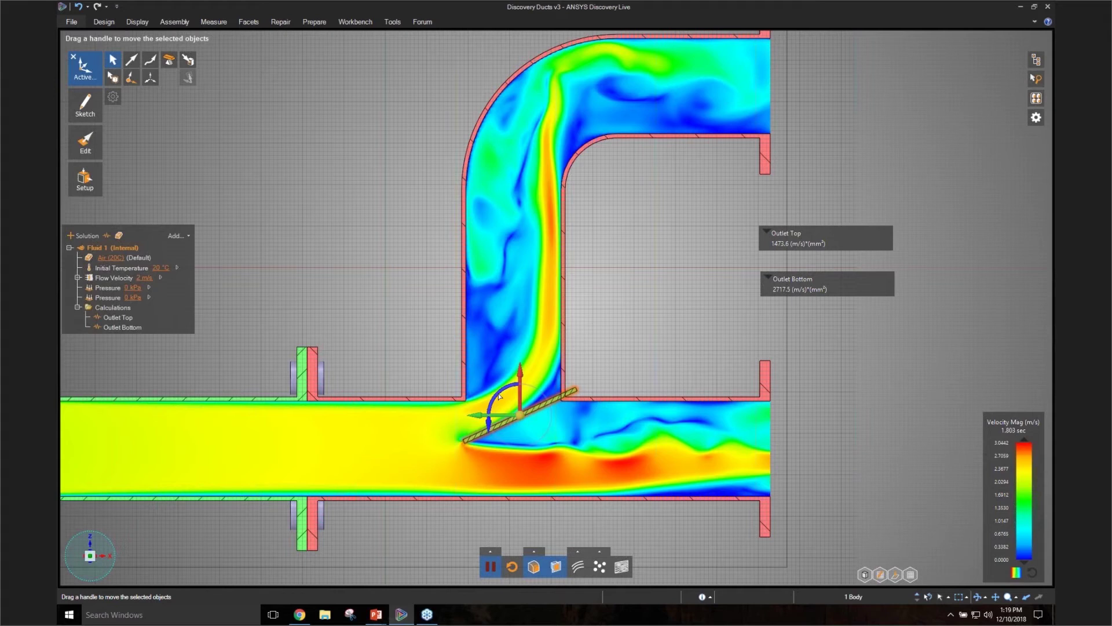
drag(498, 394, 497, 400)
click(949, 371)
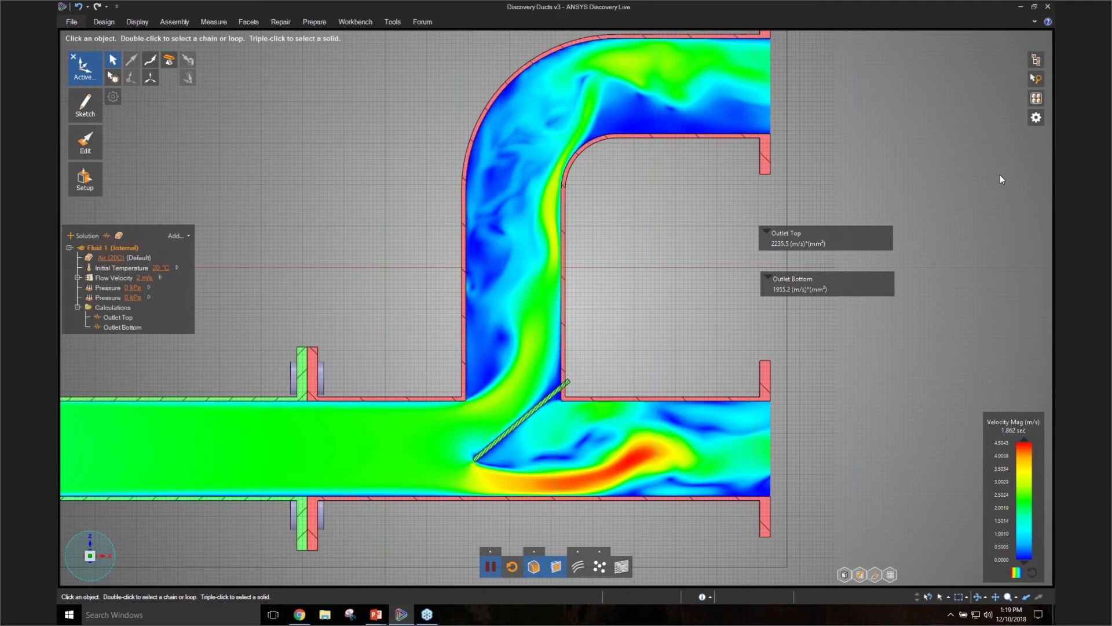
- Hide the Flat Baffle component and show the Curved Baffle component instead
click(1037, 60)
click(918, 102)
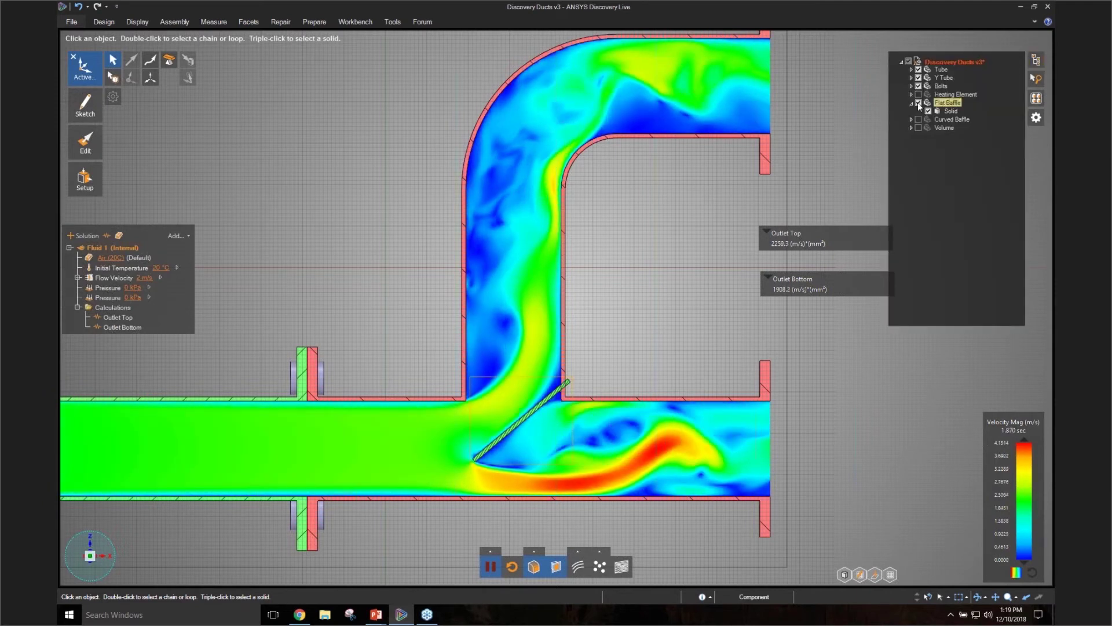
click(918, 119)
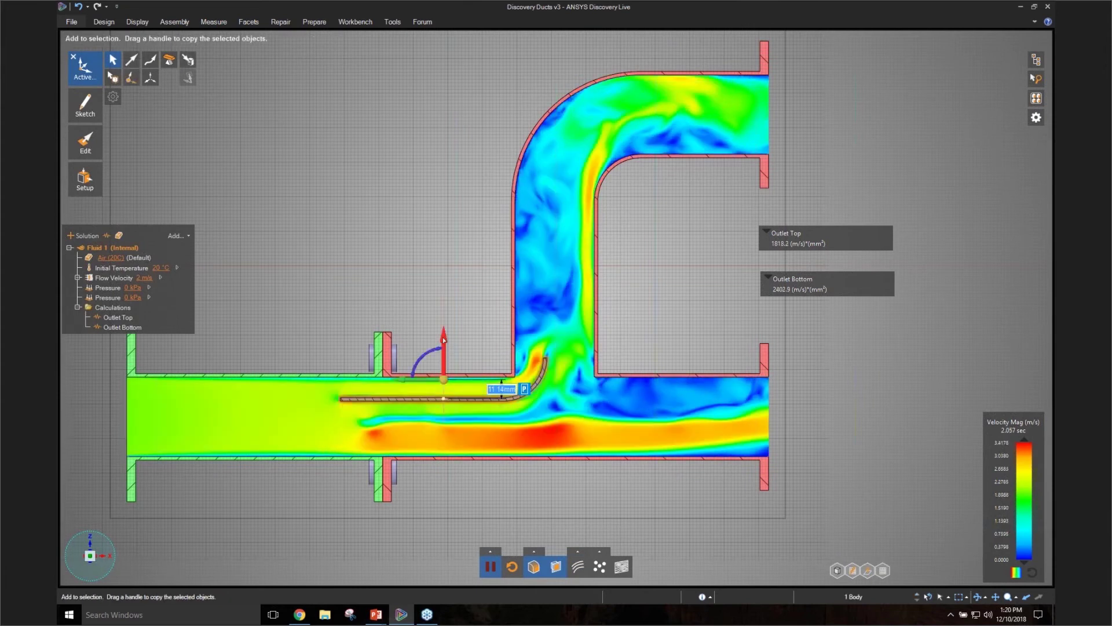
- Place a copy of the curved baffle below and slightly downstream of the original, and display velocity streamlines in the sectioned assembly
ctrl+drag(444, 340, 451, 367)
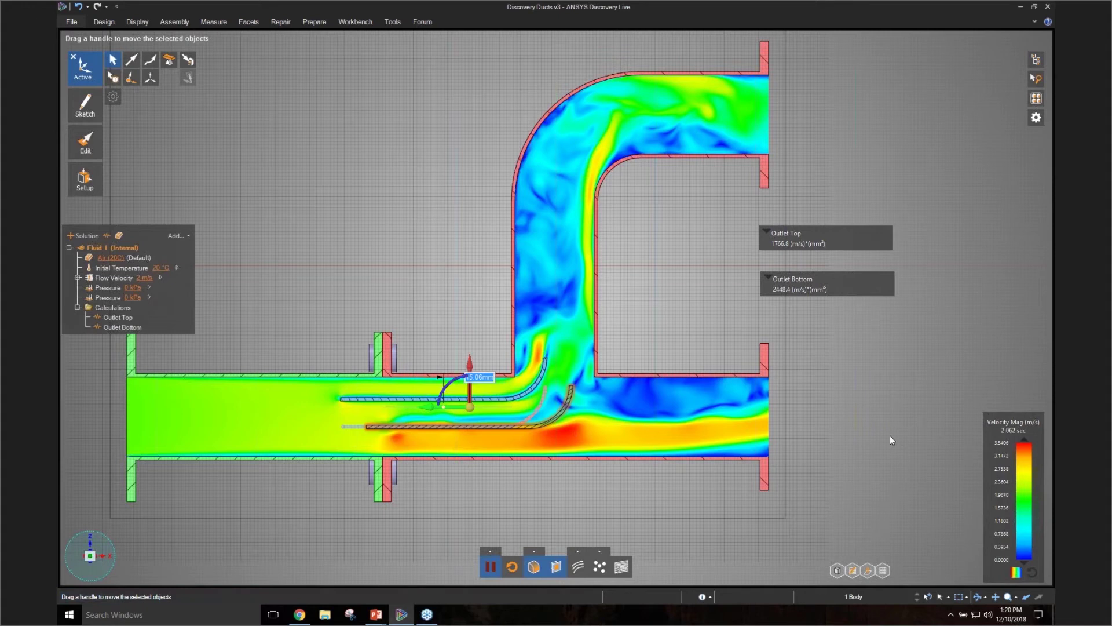
key(Escape)
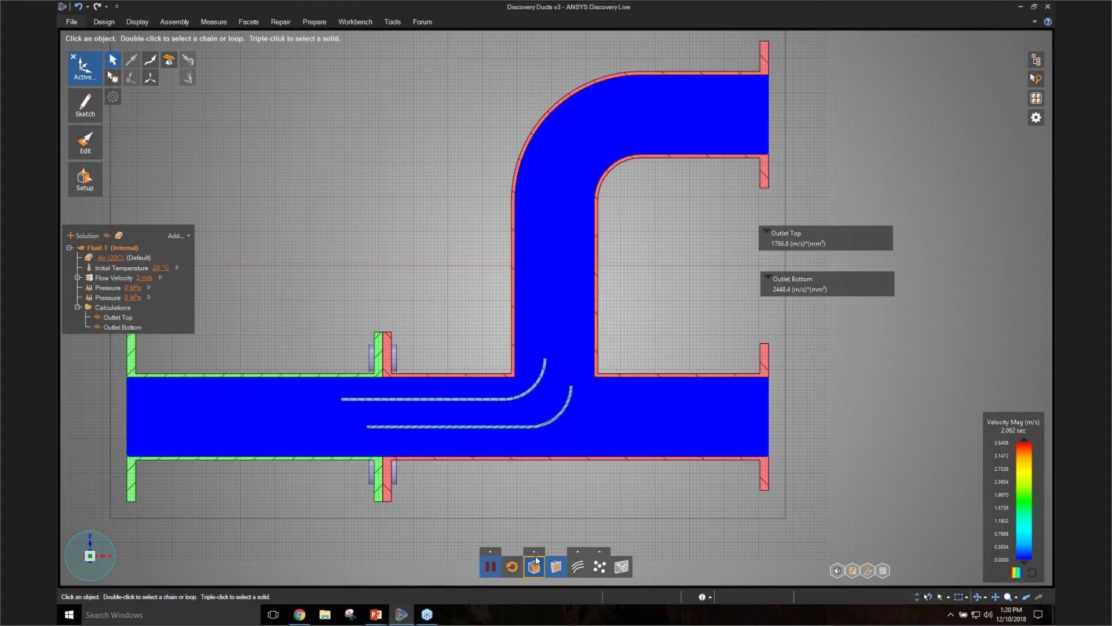
click(535, 554)
scroll(453, 336, down, 2)
mouse_move(454, 335)
middle_down()
mouse_move(502, 355)
mouse_move(488, 370)
middle_up()
scroll(802, 503, down, 2)
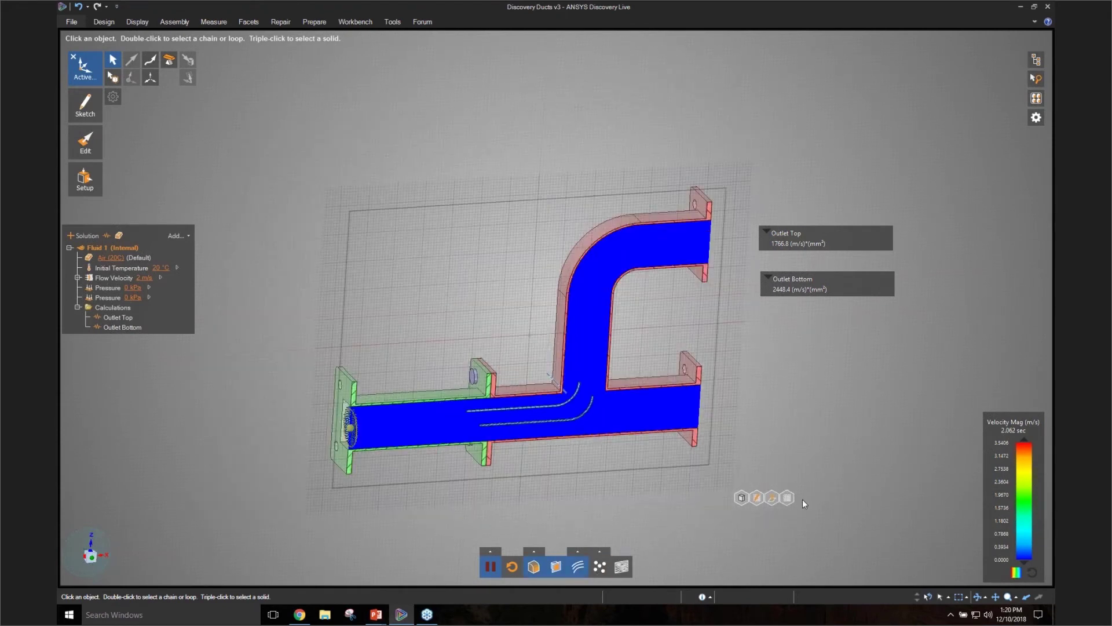
- Open the Electronics Enclosure Detailed model without saving the changes to Discovery Ducts v3
click(78, 23)
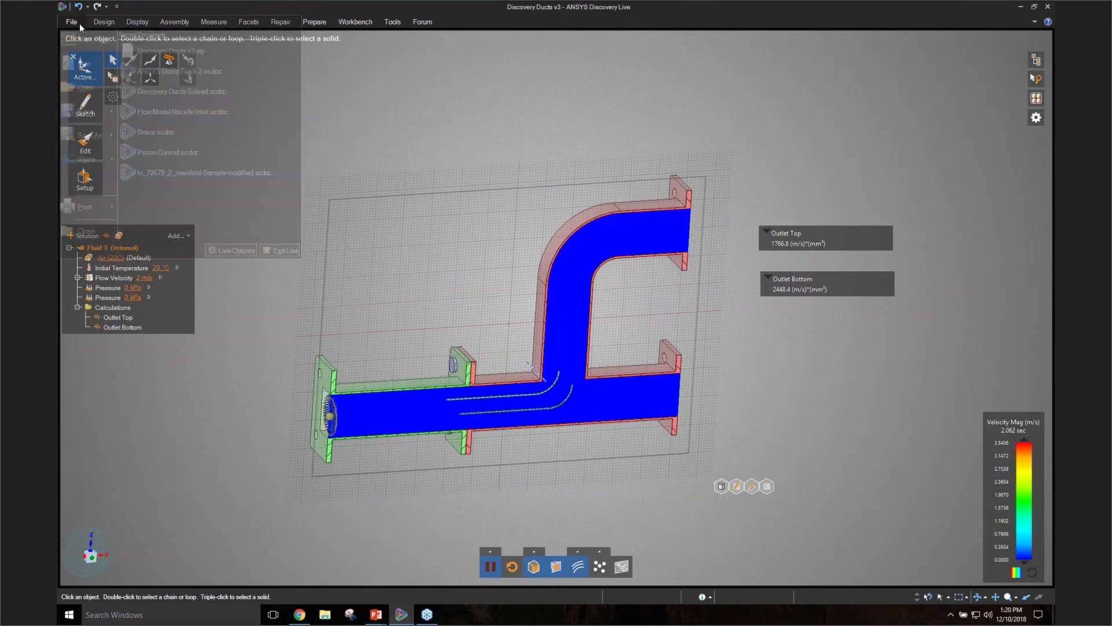
click(87, 88)
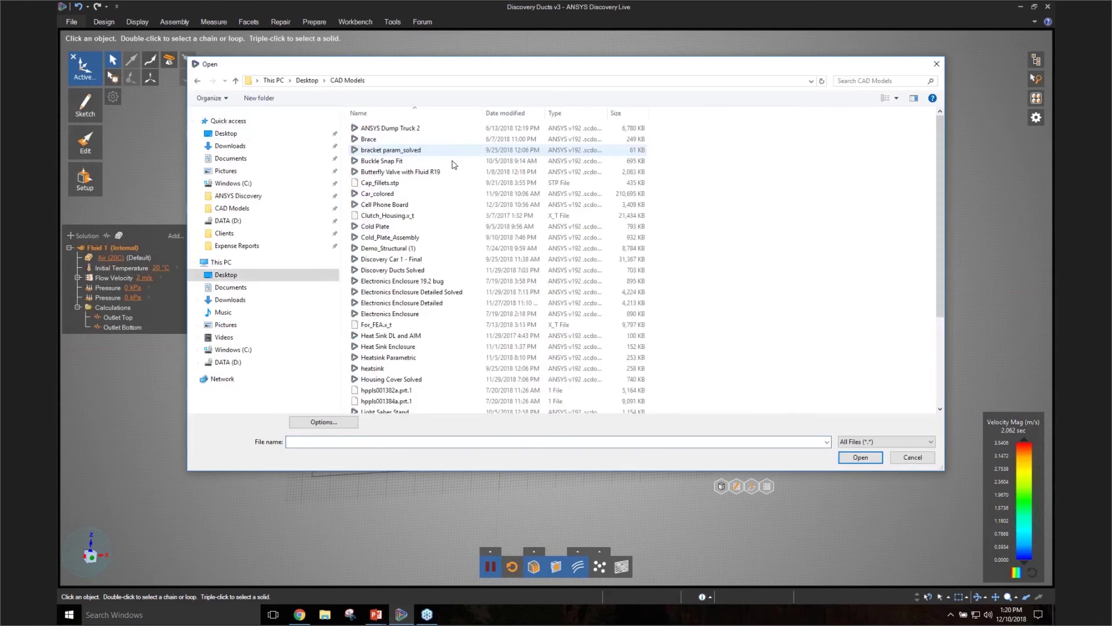
click(436, 302)
click(861, 457)
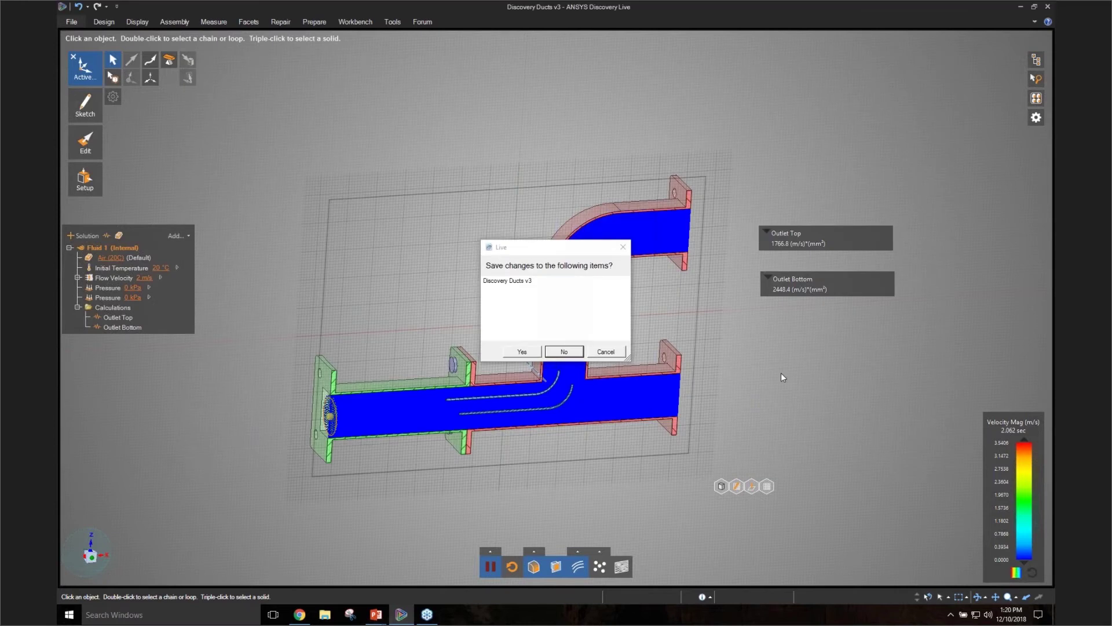
key(Return)
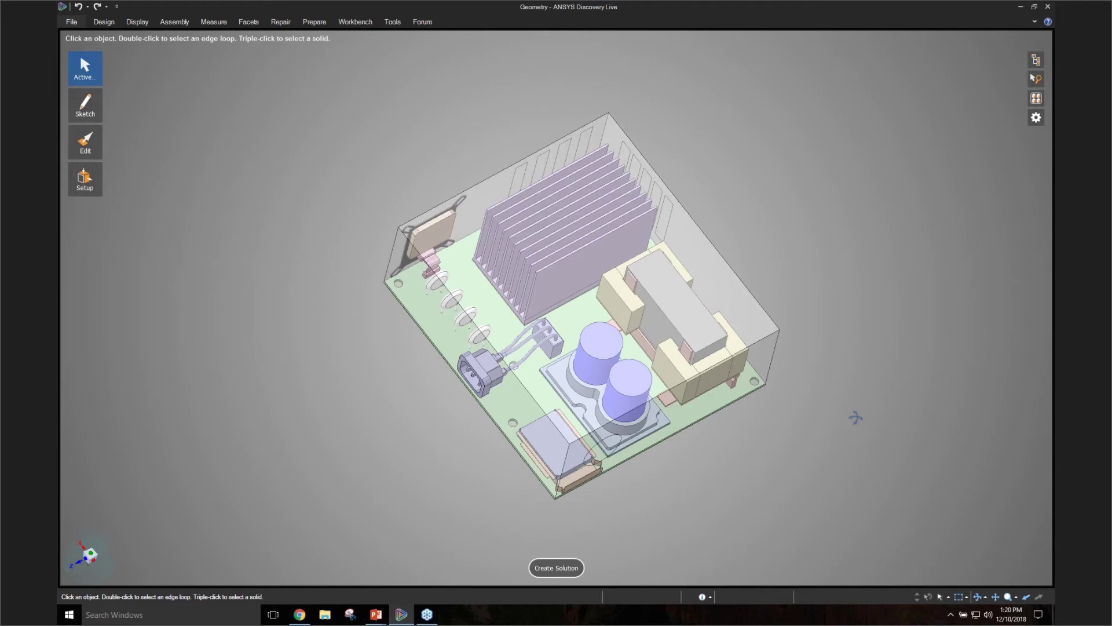
- Examine the electronics enclosure's heat sink, circular inlet opening and vent slots from several angles, highlighting each in turn
middle_drag(856, 417, 801, 328)
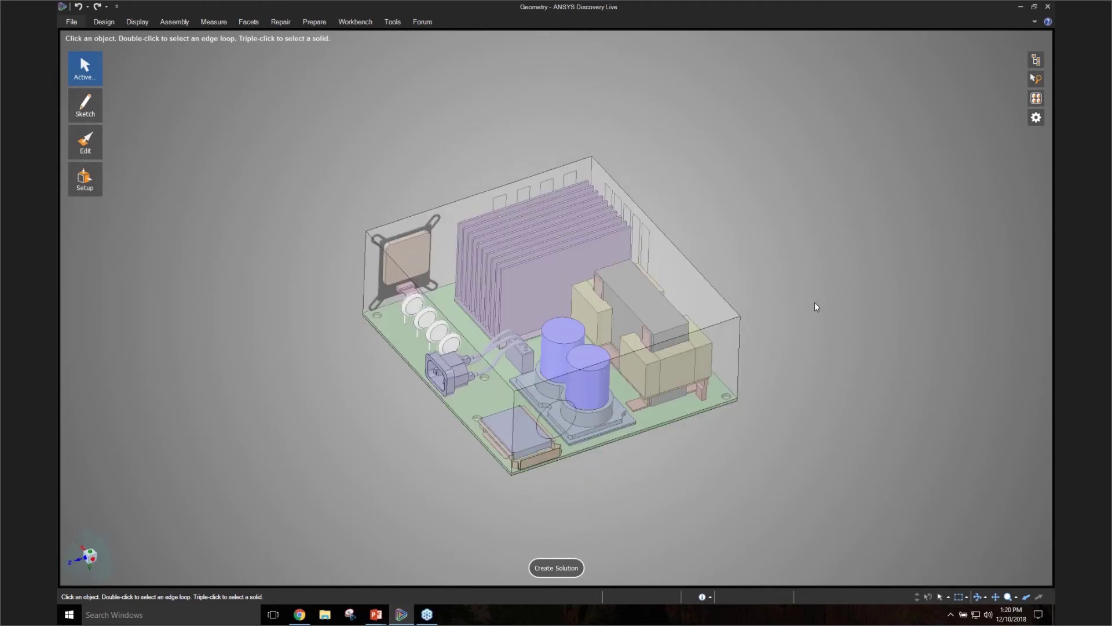
middle_drag(772, 248, 798, 301)
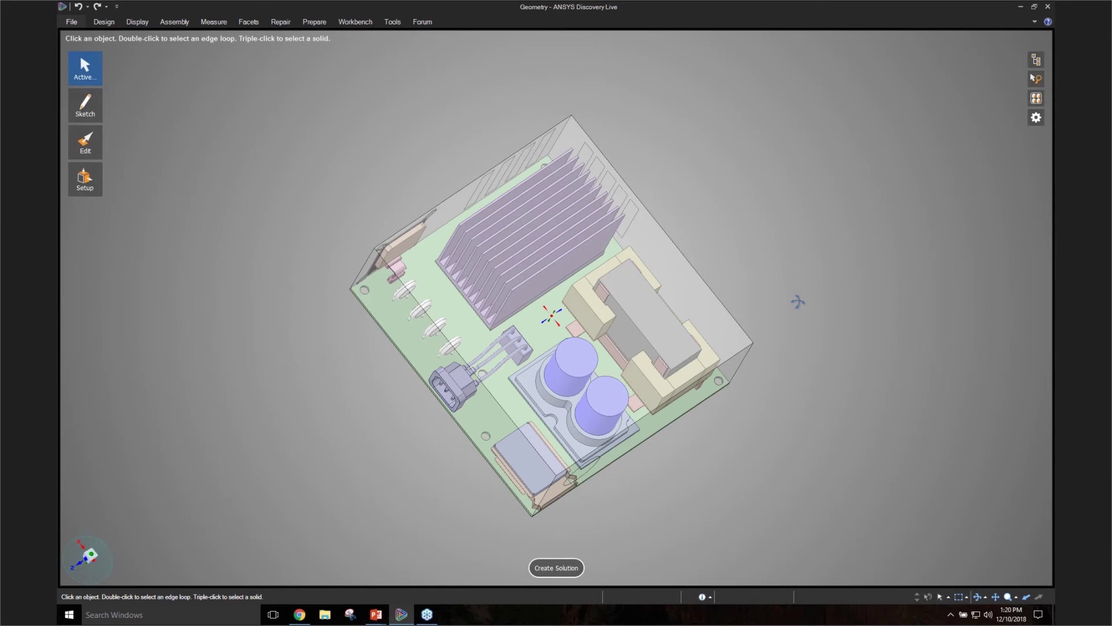
middle_drag(798, 301, 661, 274)
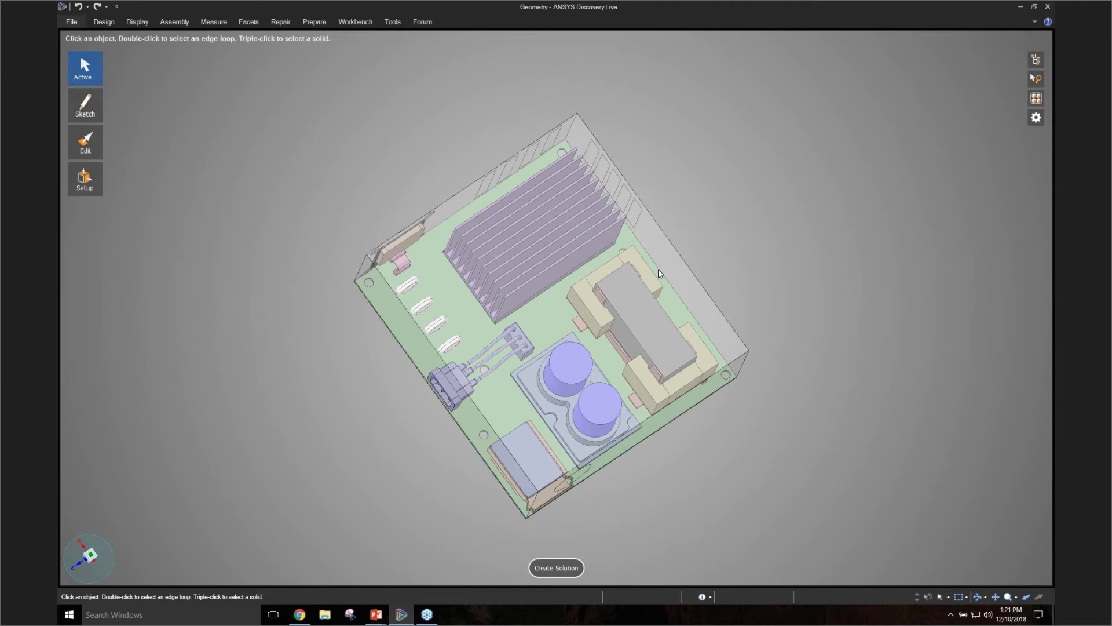
click(521, 253)
click(775, 427)
middle_drag(774, 427, 768, 412)
click(557, 443)
middle_drag(807, 152, 672, 165)
ctrl+click(634, 183)
ctrl+click(635, 204)
ctrl+click(633, 222)
ctrl+click(630, 236)
ctrl+click(625, 251)
click(750, 278)
middle_drag(716, 357, 849, 301)
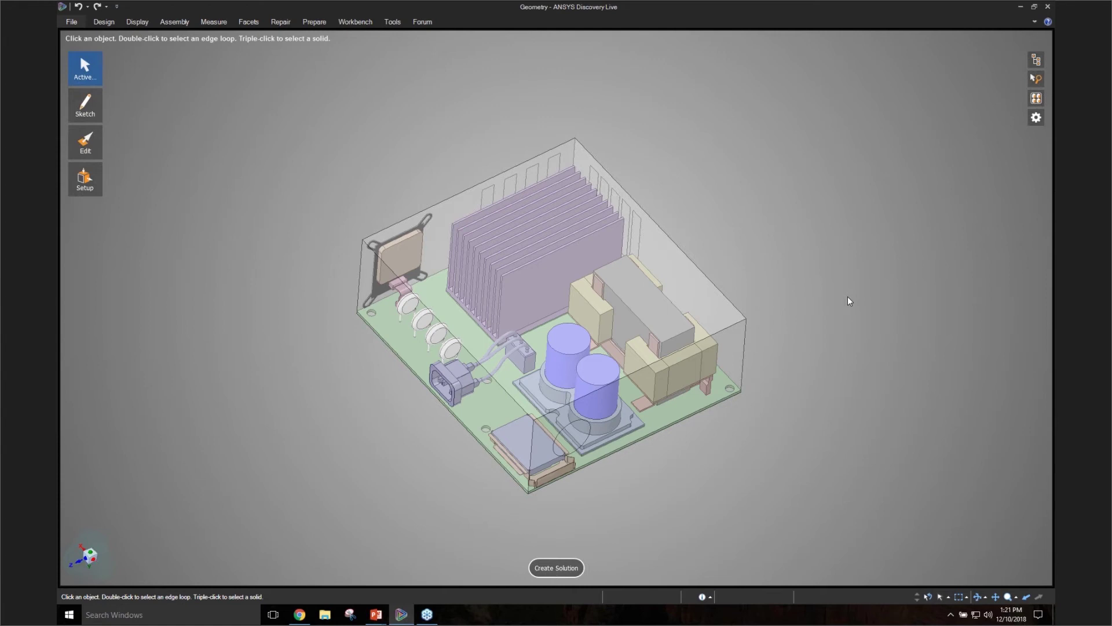
- Create a fluid flow solution for the enclosure using Air (20C), without creating a fluid volume
click(557, 568)
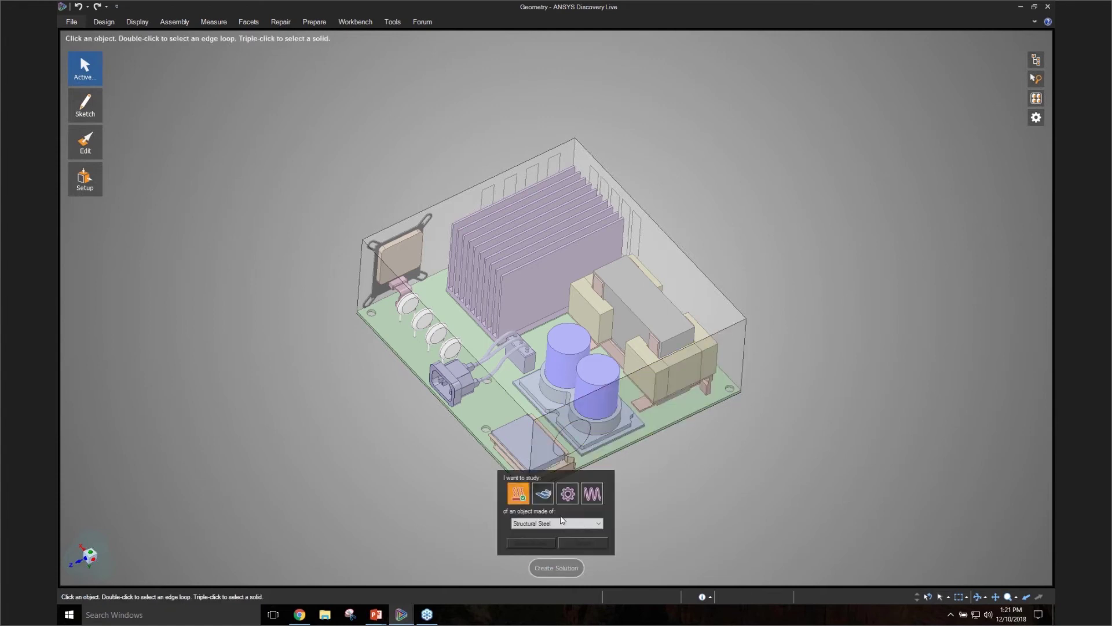
click(543, 493)
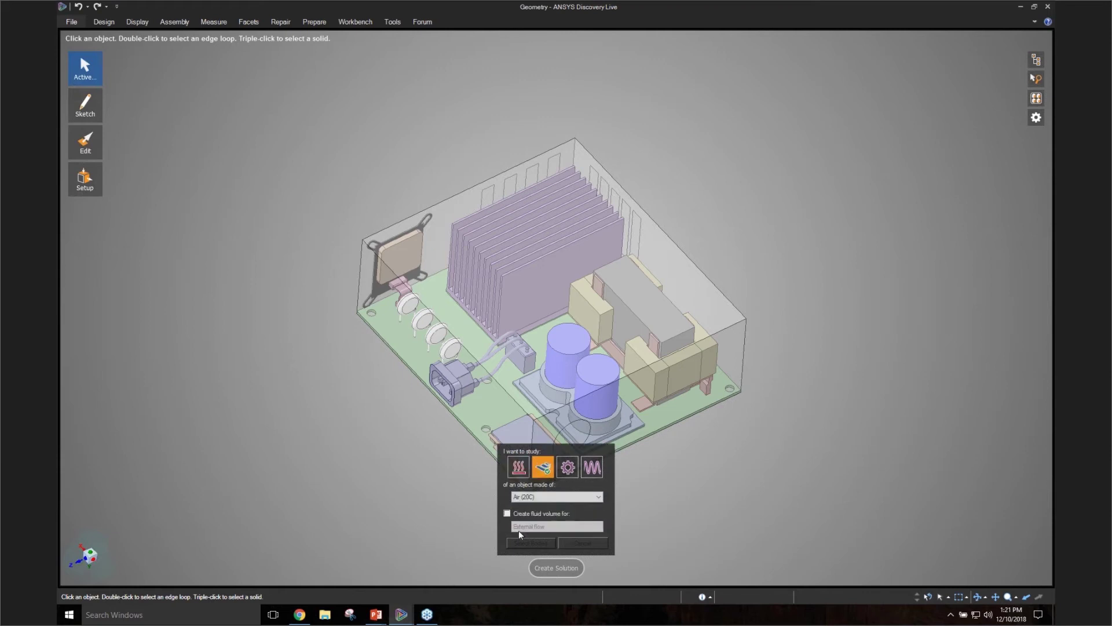
click(526, 546)
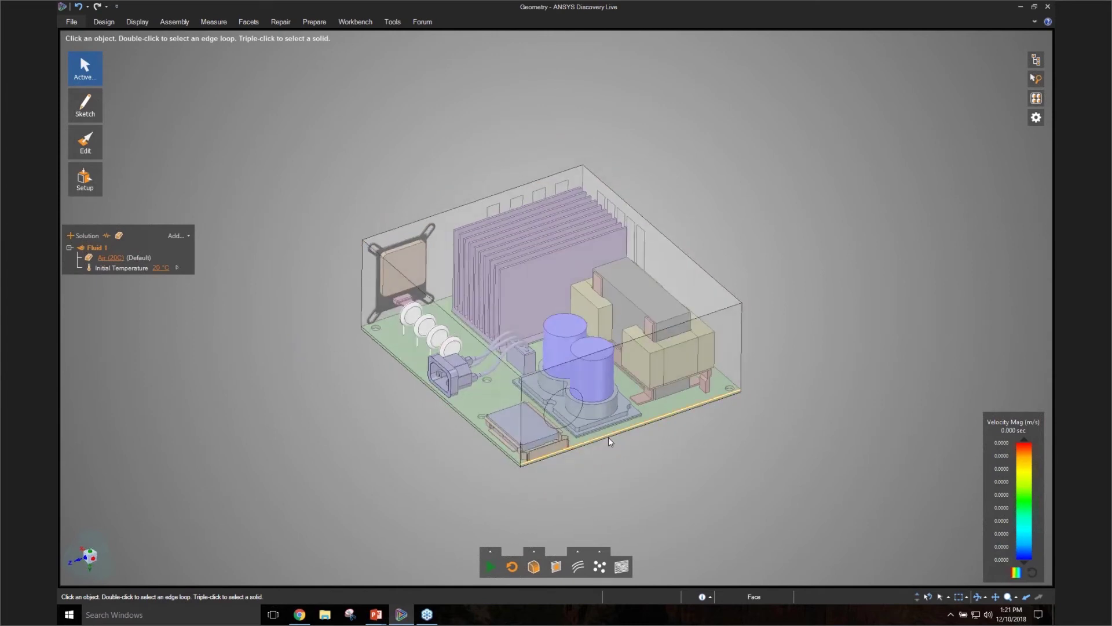
- Apply a 2 m/s flow velocity to the circular opening in the enclosure wall beside the capacitors
click(562, 406)
click(584, 364)
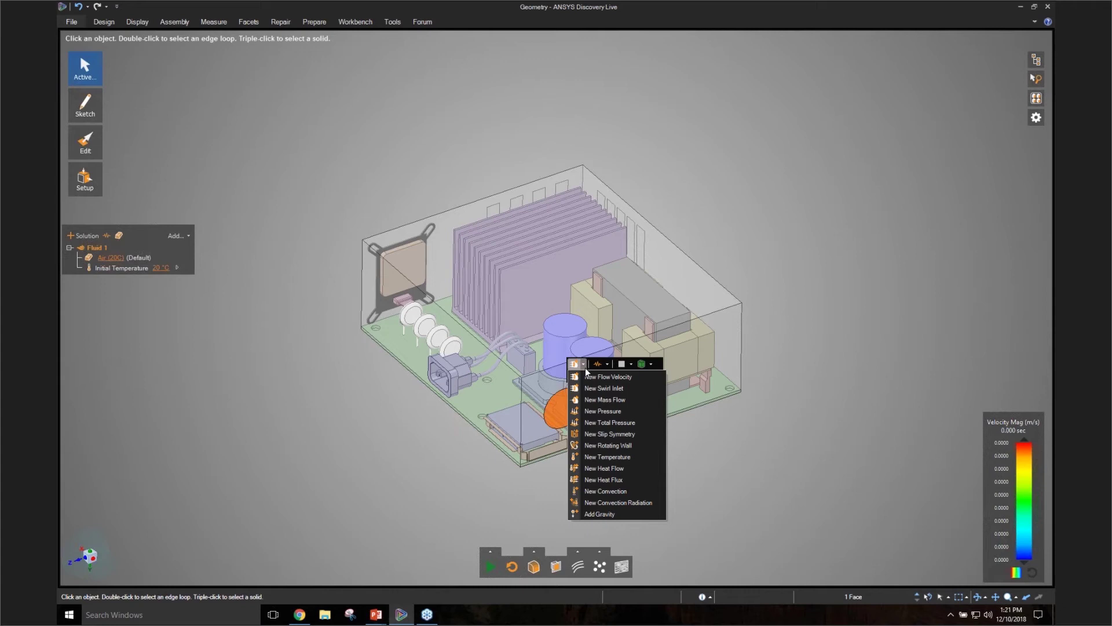
click(596, 377)
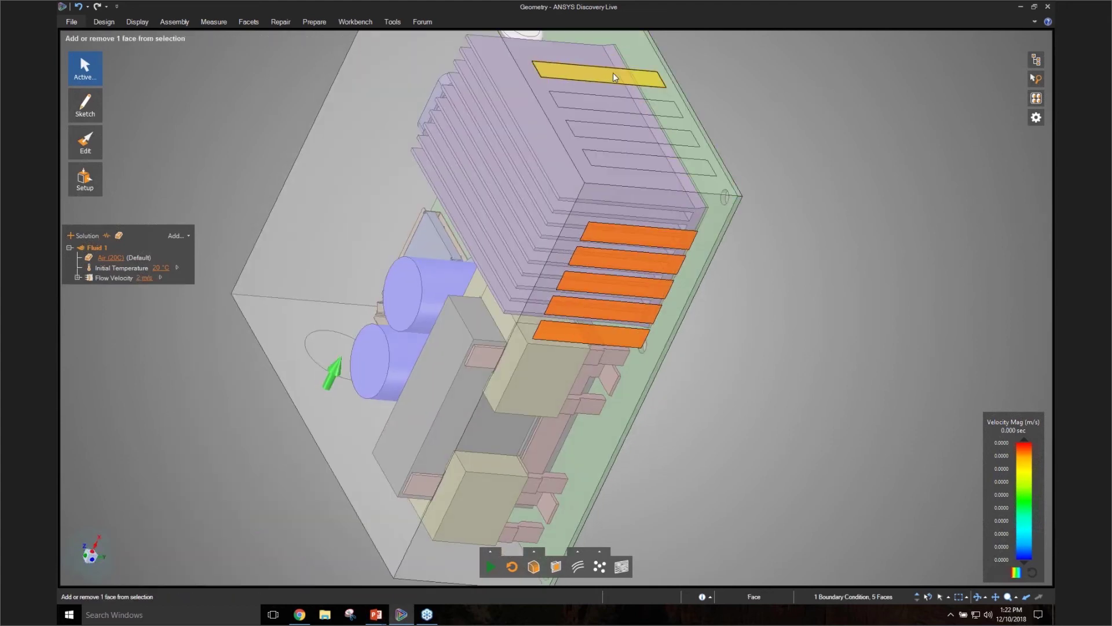
- Apply a 0 kPa pressure condition to all nine vent slots on the two walls around the heat sink
ctrl+click(614, 77)
ctrl+click(626, 106)
ctrl+click(637, 135)
ctrl+click(647, 164)
click(659, 121)
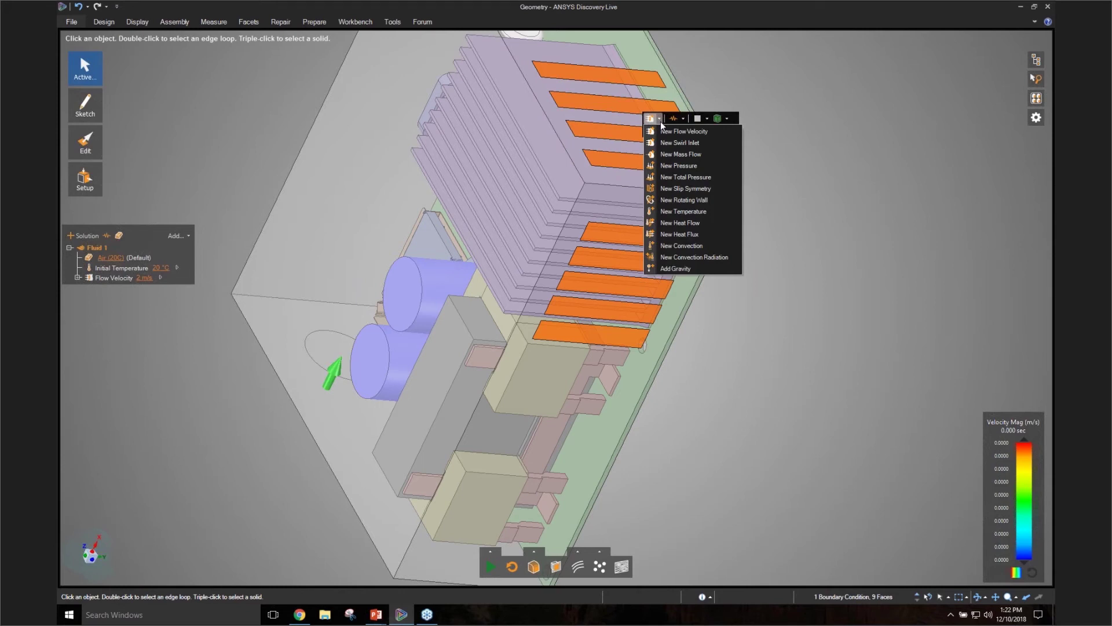
click(679, 164)
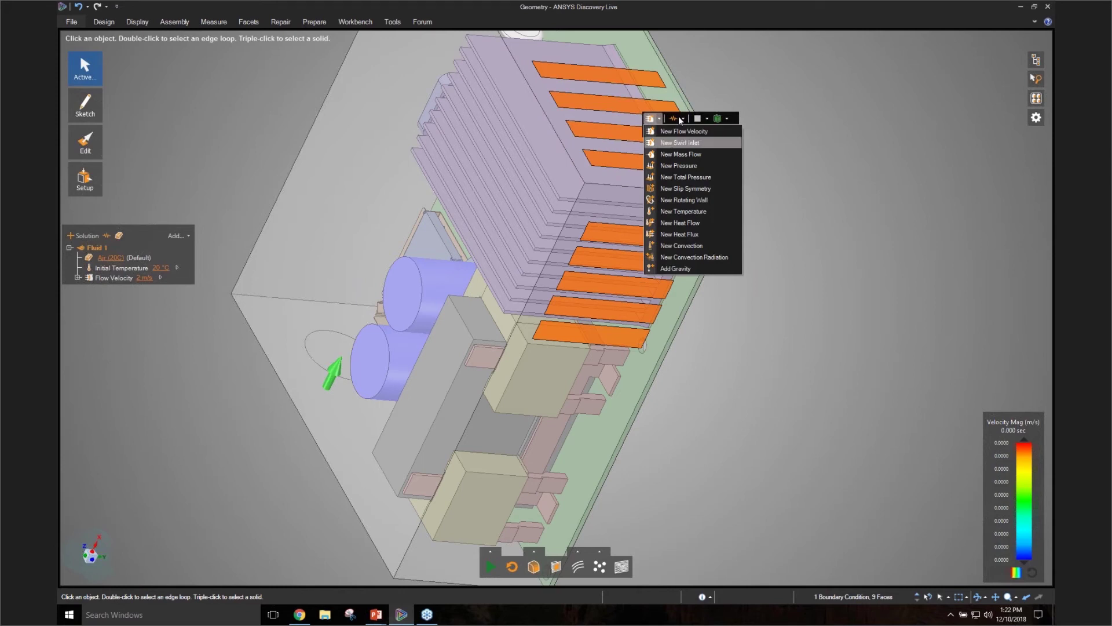
click(679, 115)
click(700, 162)
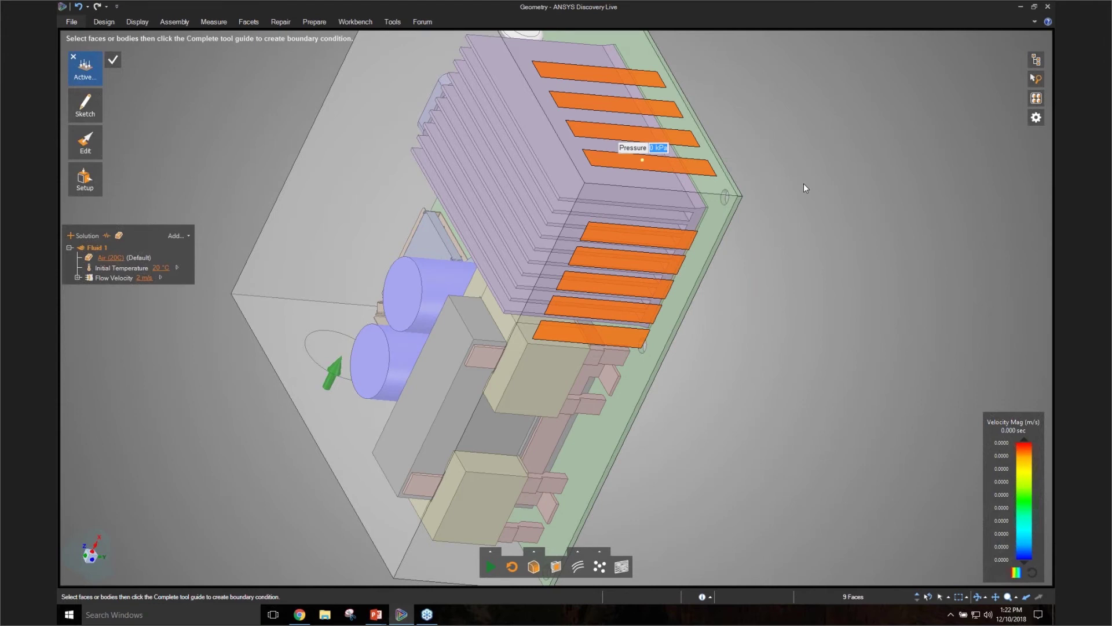
- Start the airflow simulation and view the velocity streamlines from the circular inlet toward the heat sink
middle_drag(804, 184, 950, 215)
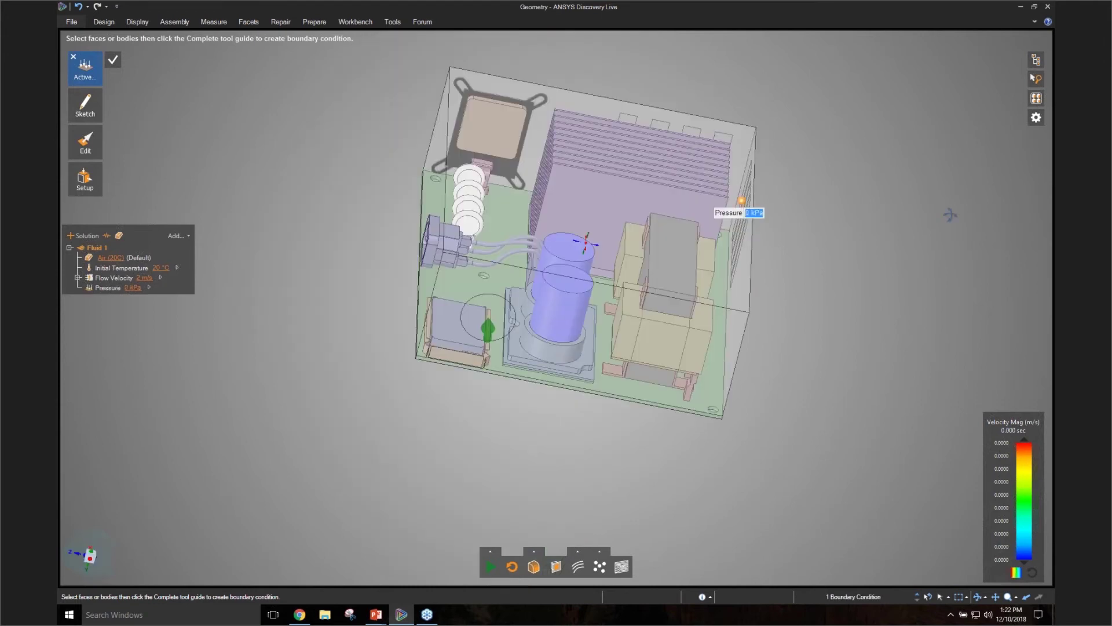
click(491, 566)
middle_drag(966, 480, 897, 488)
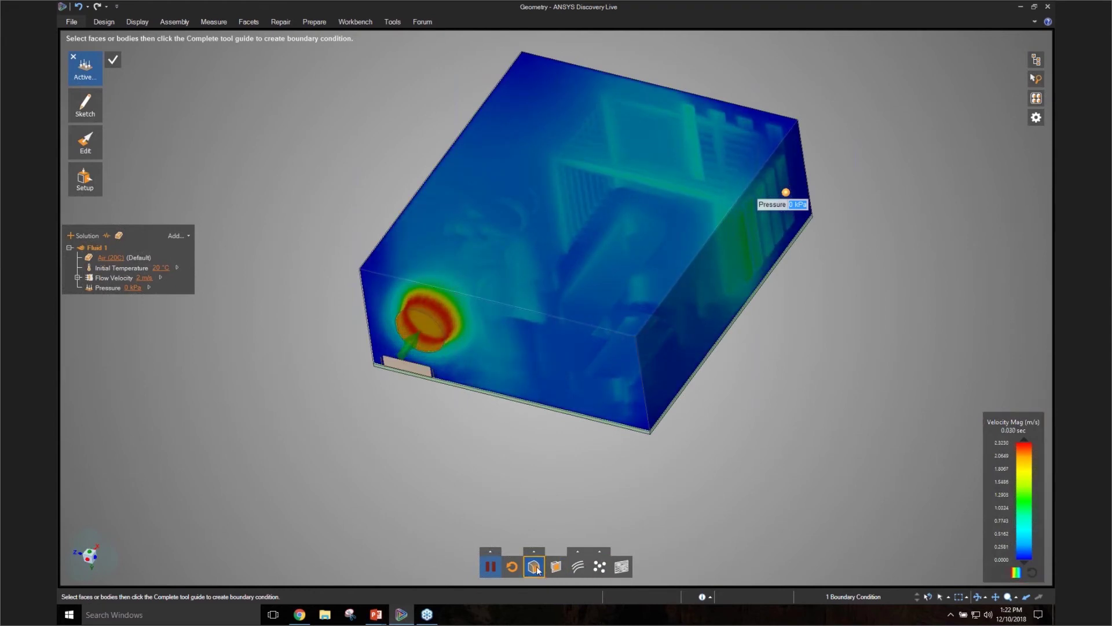
click(578, 566)
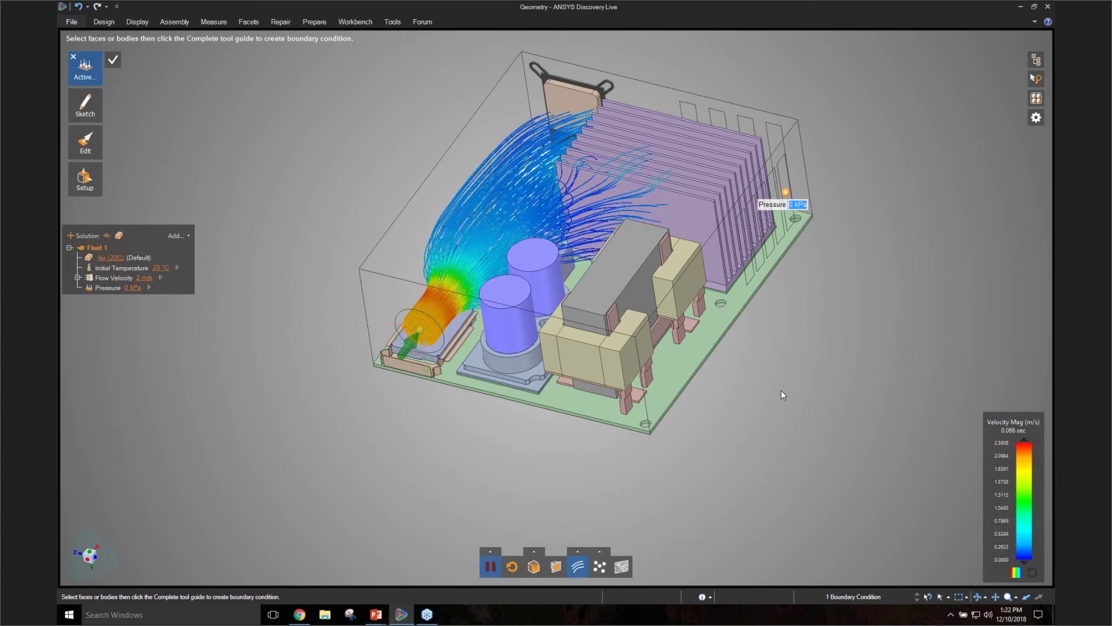
middle_drag(781, 390, 689, 471)
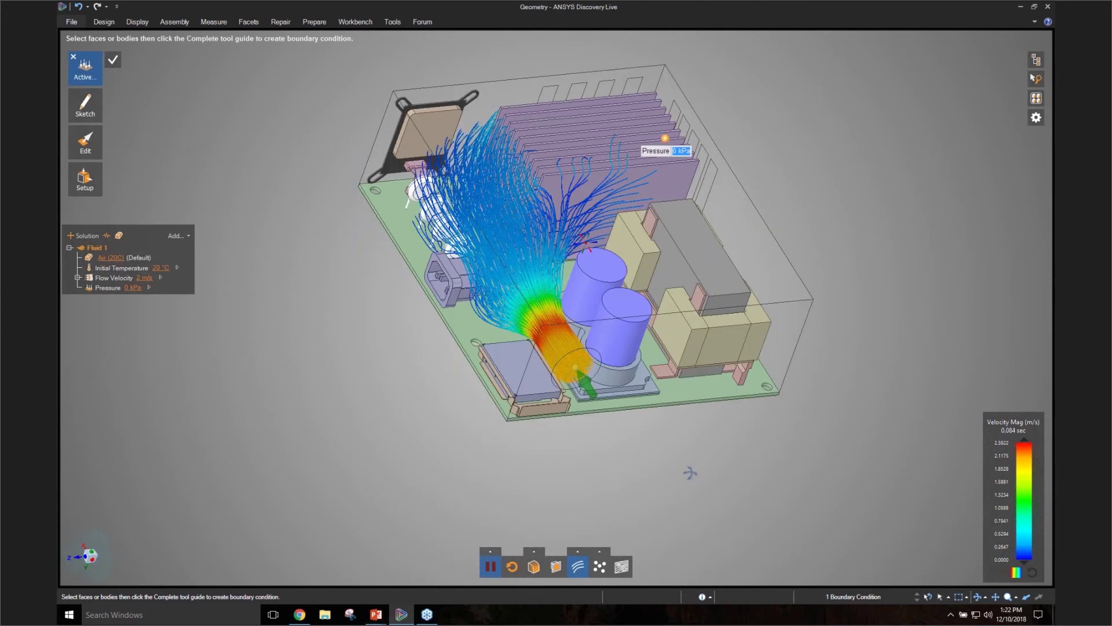
middle_drag(838, 222, 811, 219)
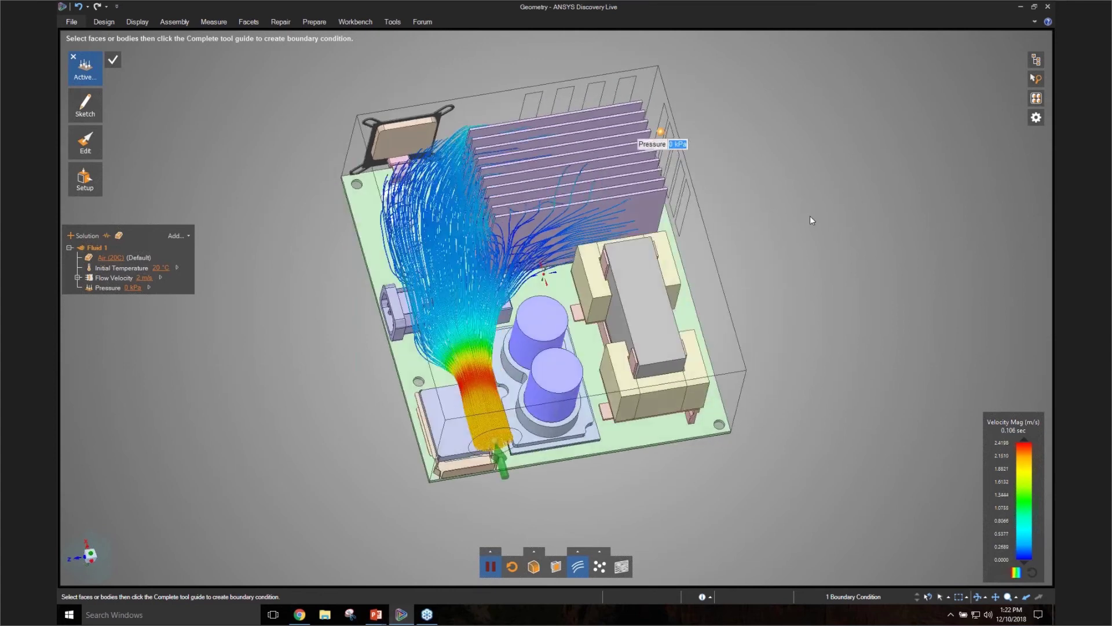
- Replace the streamlines with the flow direction pattern on a horizontal plane and view it from directly above
click(574, 566)
click(621, 566)
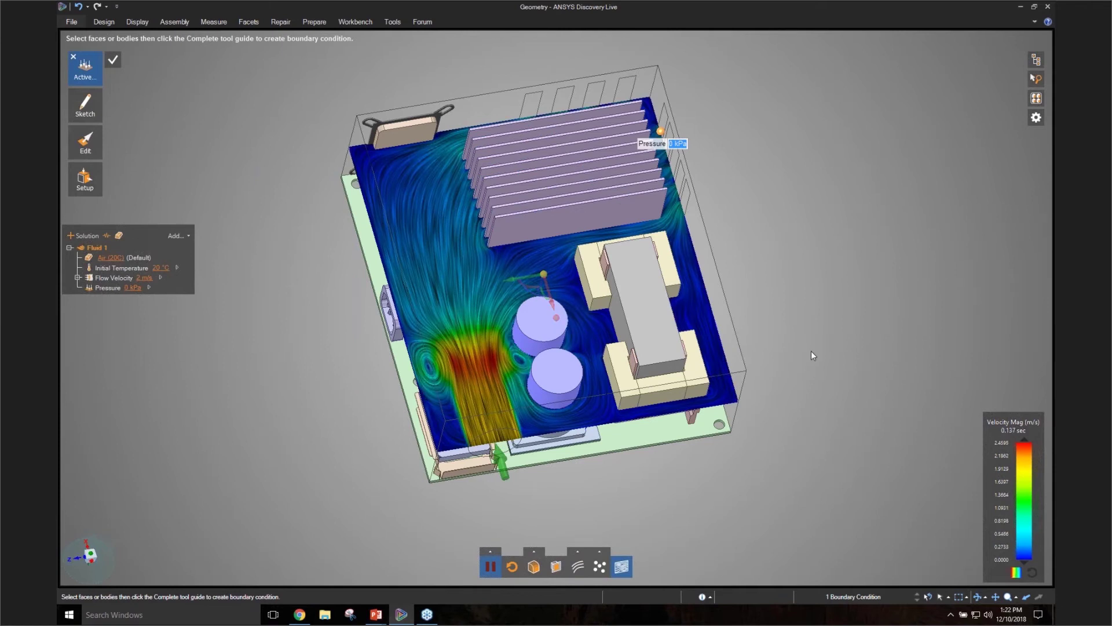
click(90, 553)
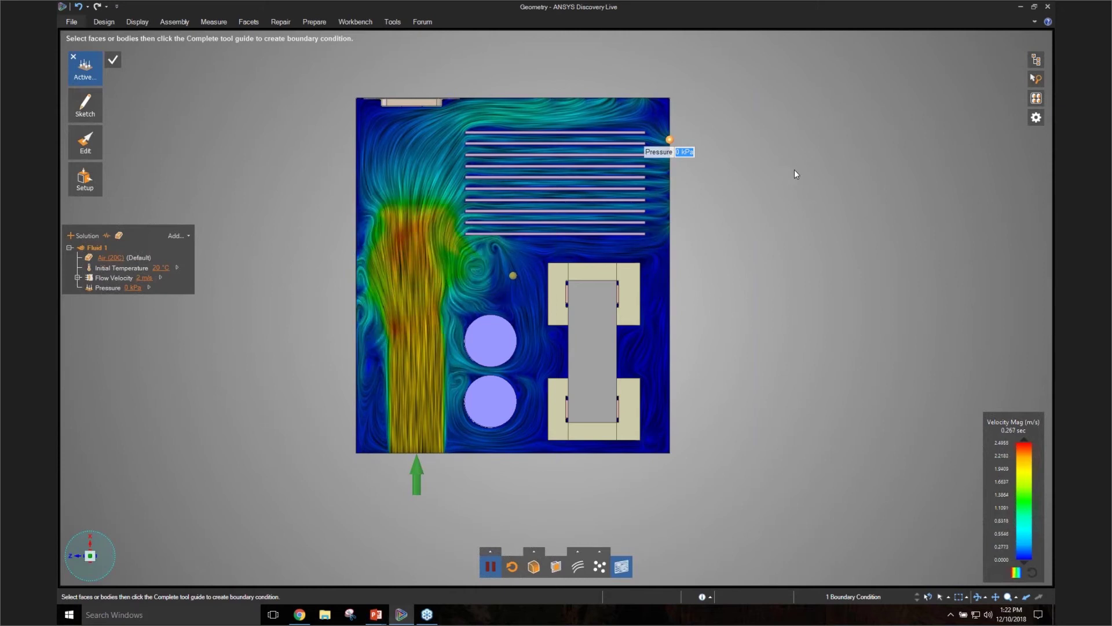
- Display velocity contours on a horizontal cross-section of the enclosure with the rendering method set to Surface
click(534, 567)
click(557, 566)
middle_drag(769, 464, 764, 346)
click(534, 550)
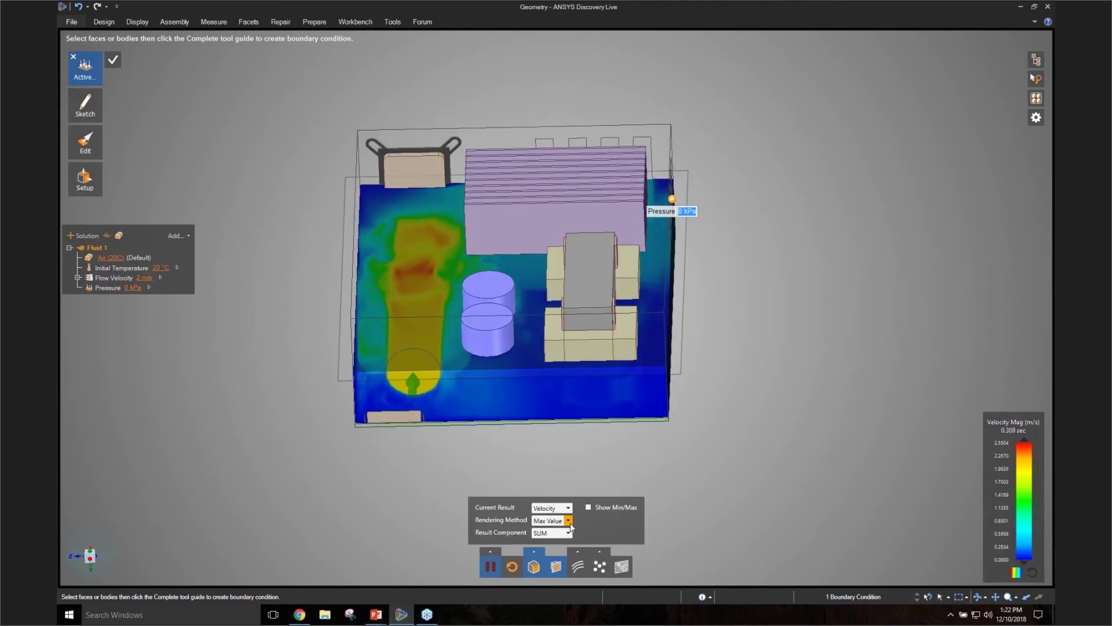
click(570, 523)
click(567, 530)
middle_drag(806, 399, 800, 453)
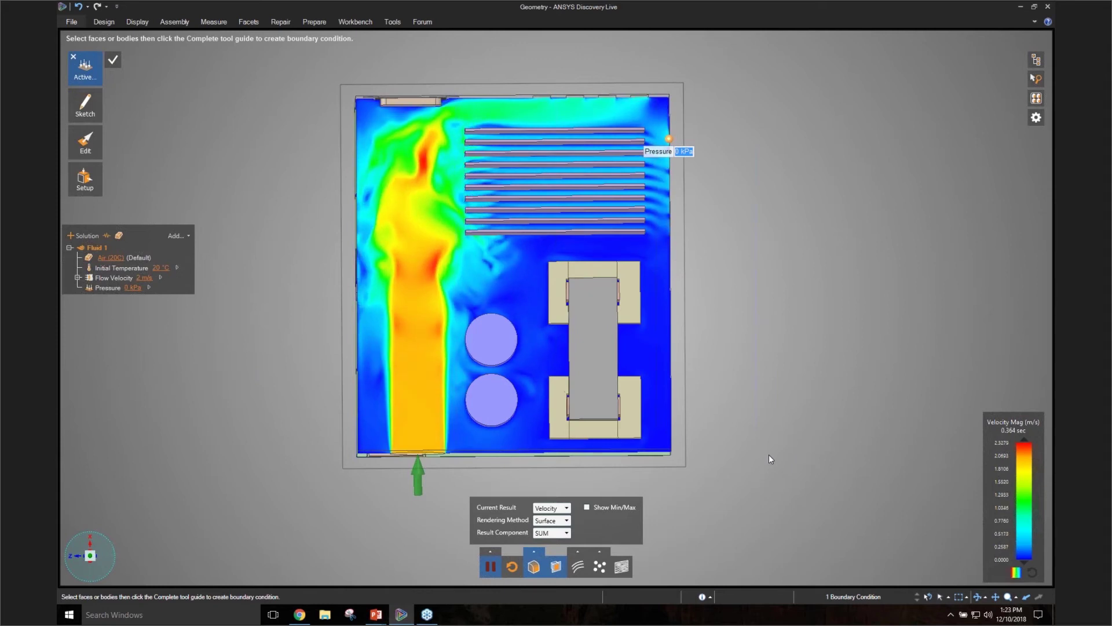
- Examine the sectioned velocity contours from different angles and check the simulation's end time and speed/fidelity options
click(101, 557)
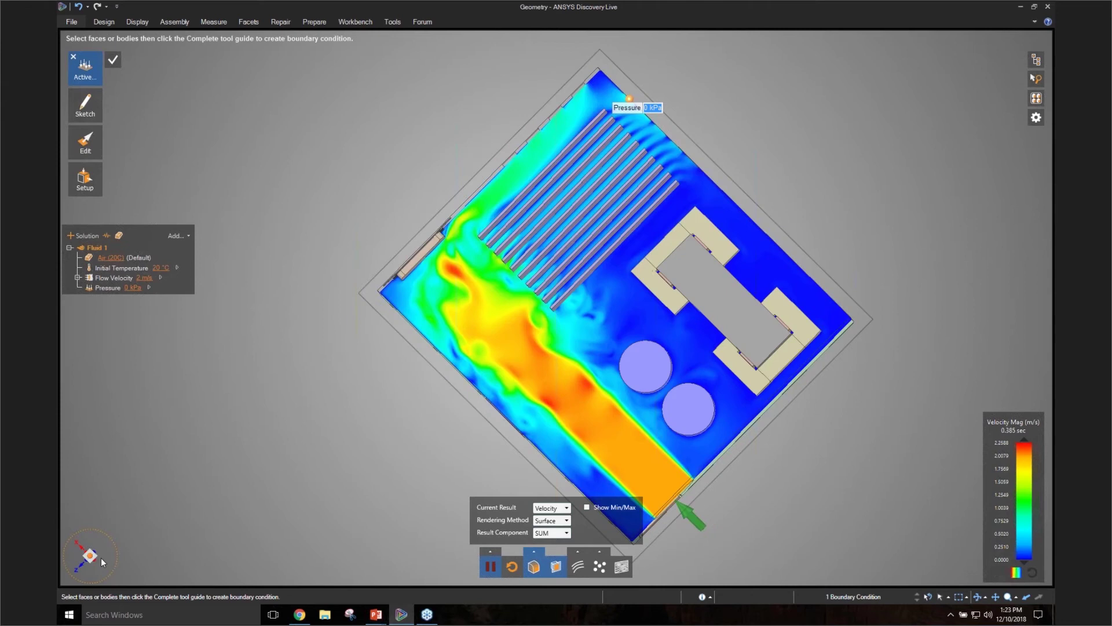
scroll(283, 410, down, 4)
middle_drag(660, 370, 712, 308)
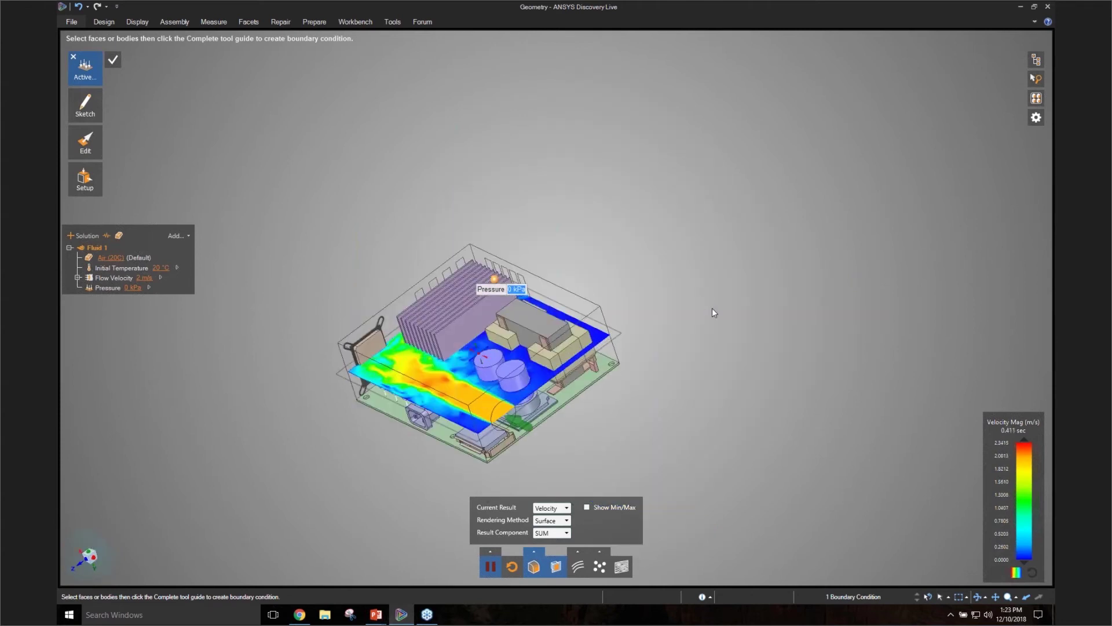
middle_drag(713, 312, 692, 461)
scroll(665, 400, up, 2)
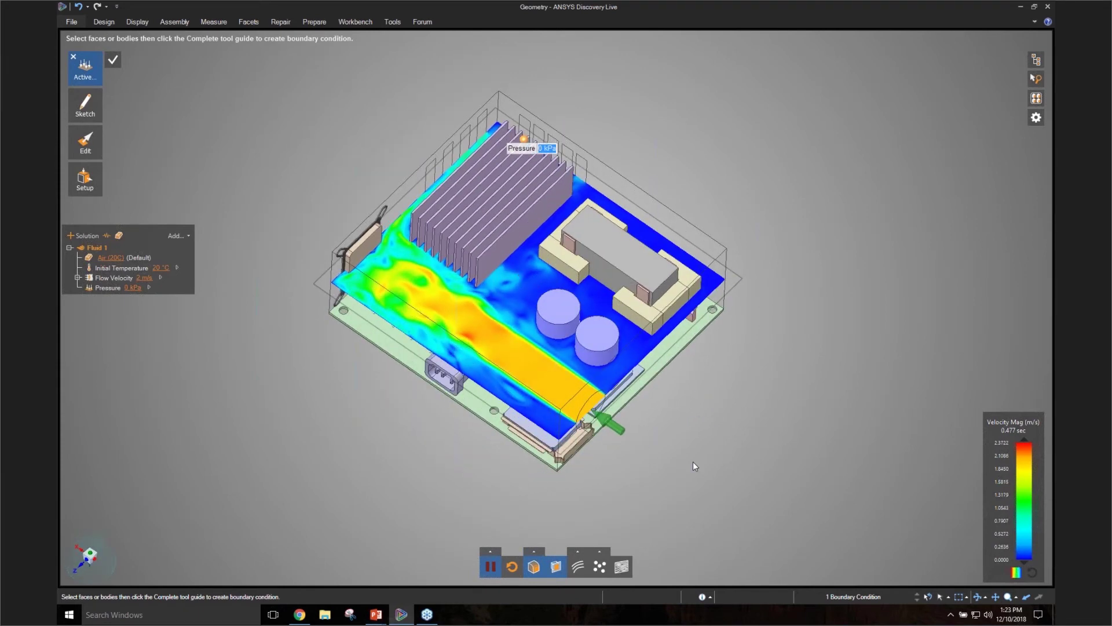
click(488, 550)
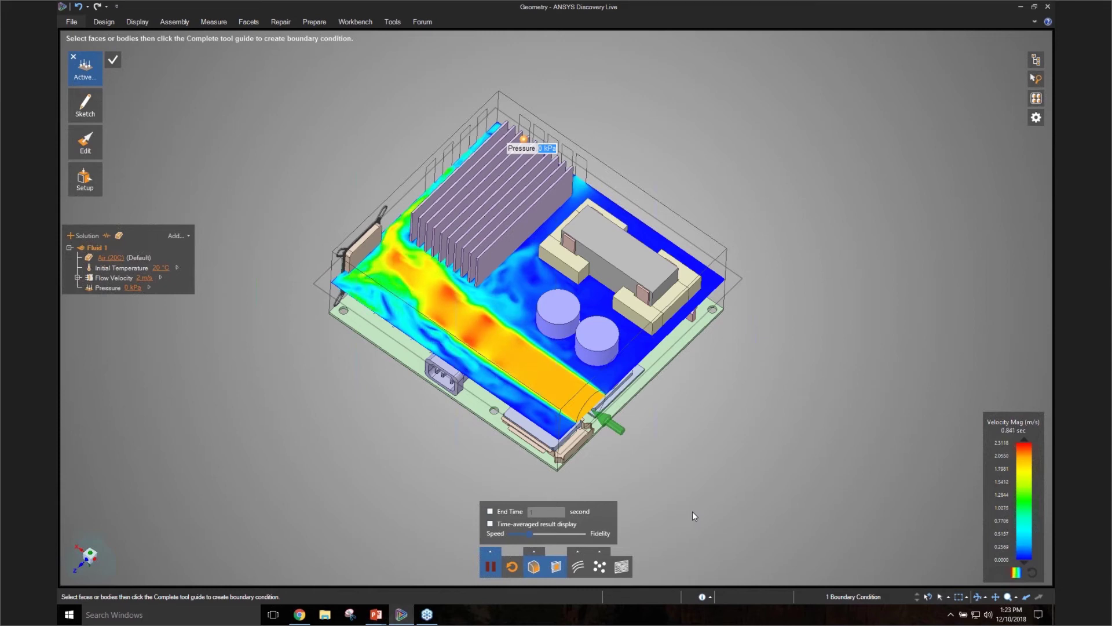
middle_drag(470, 503, 721, 325)
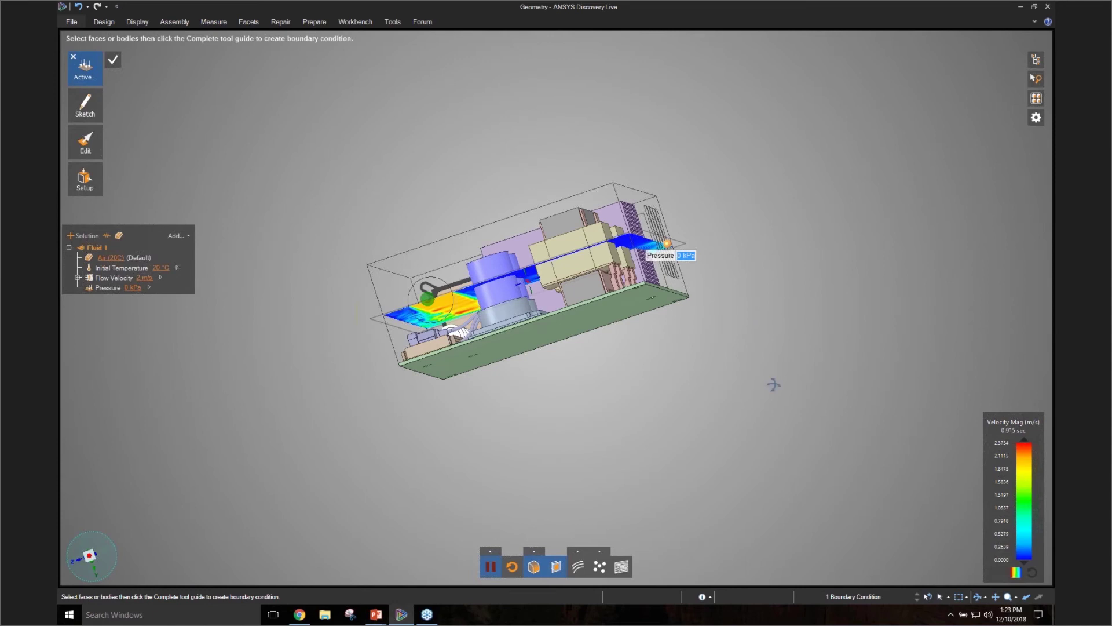
click(90, 555)
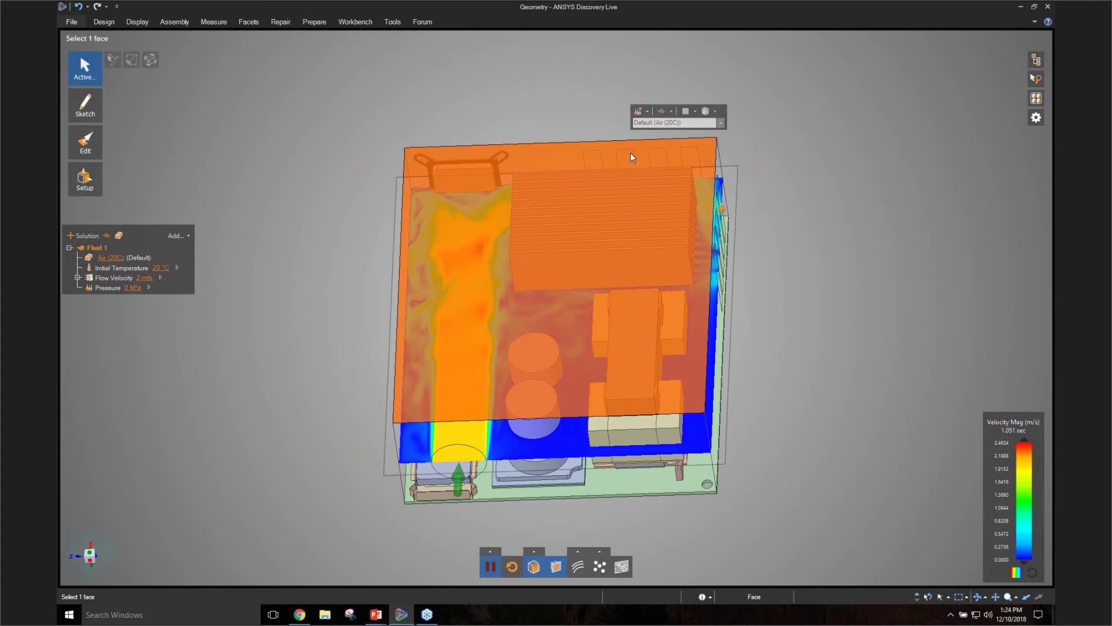
- Sketch a thin rectangle about 0.006 m by 0.048 m on the enclosure's top face, between the heat sink and the vented wall
click(630, 152)
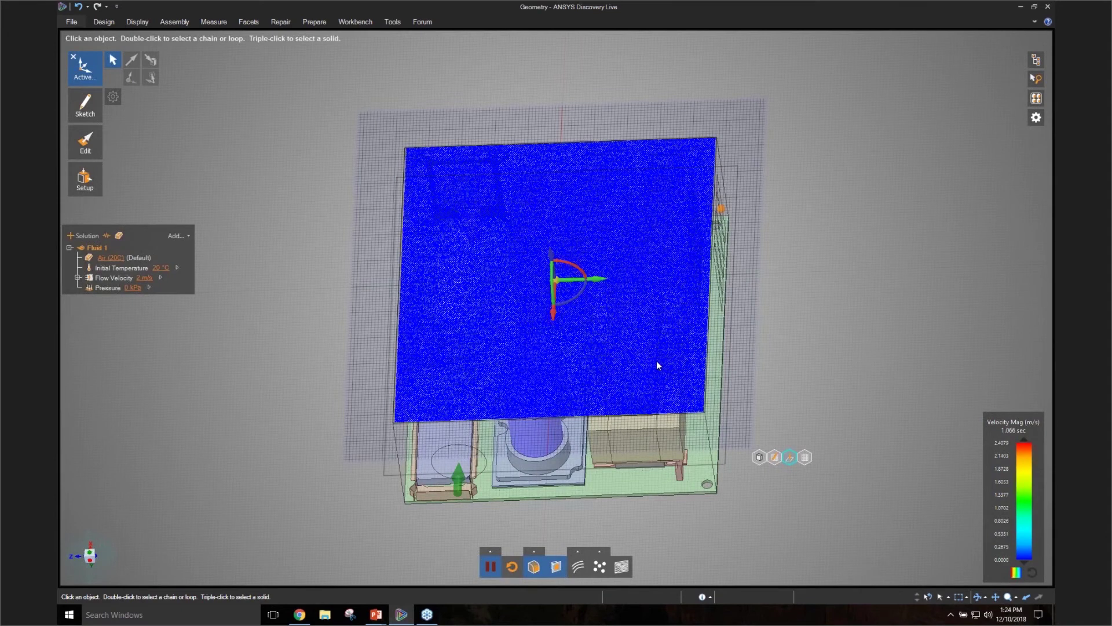
middle_drag(656, 360, 895, 319)
key(r)
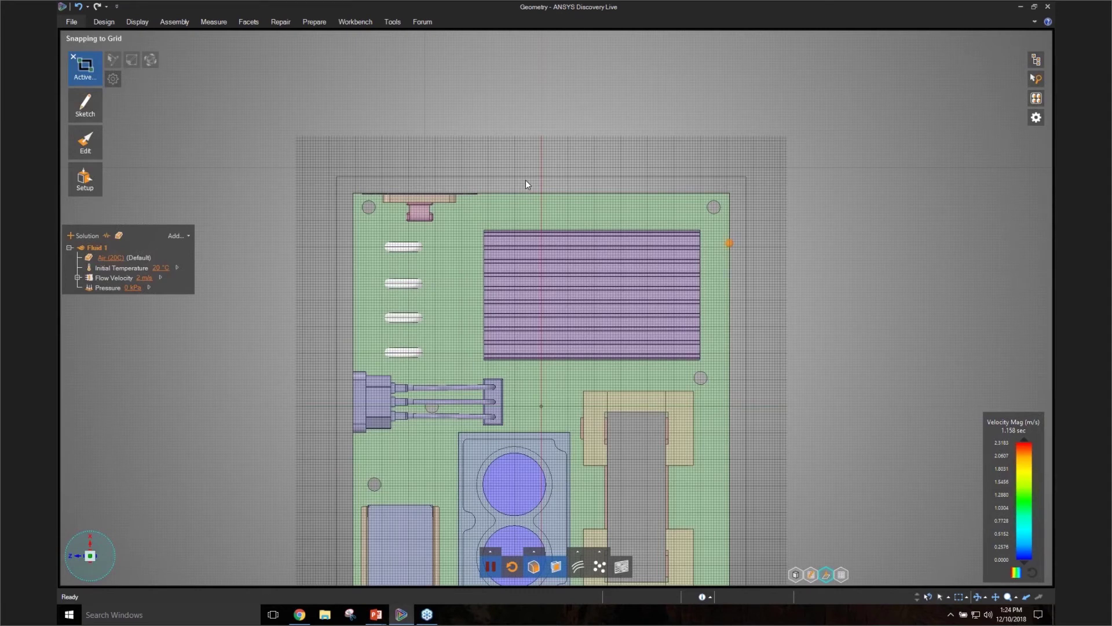
click(493, 165)
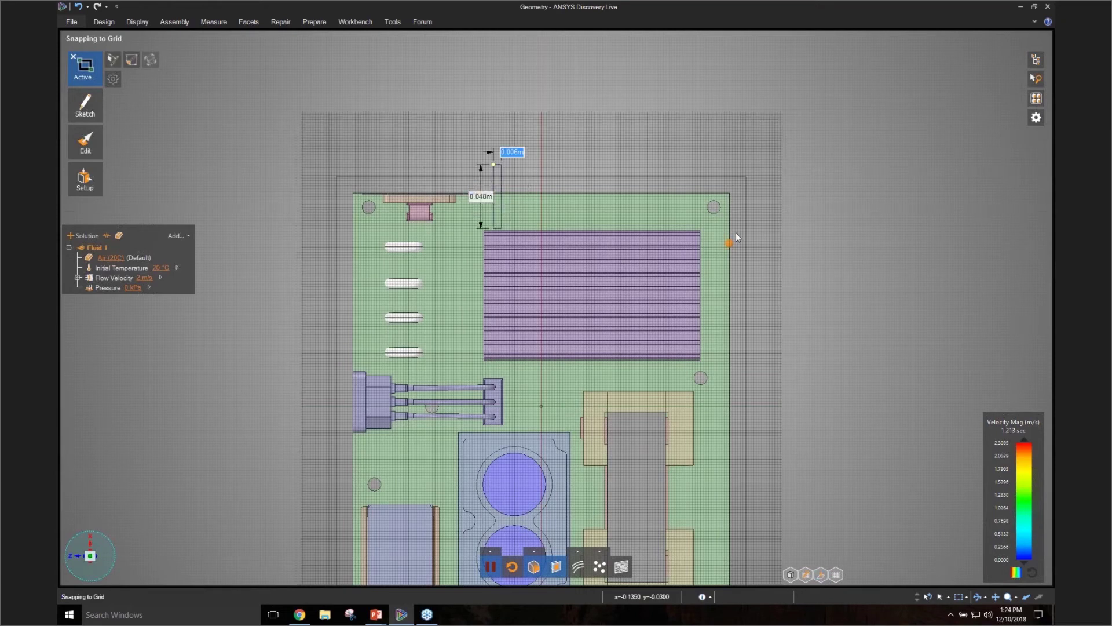
click(501, 227)
- Pull the thin rectangle about 0.128 m down into the enclosure as a baffle and view the velocity contours from directly above
key(p)
click(496, 174)
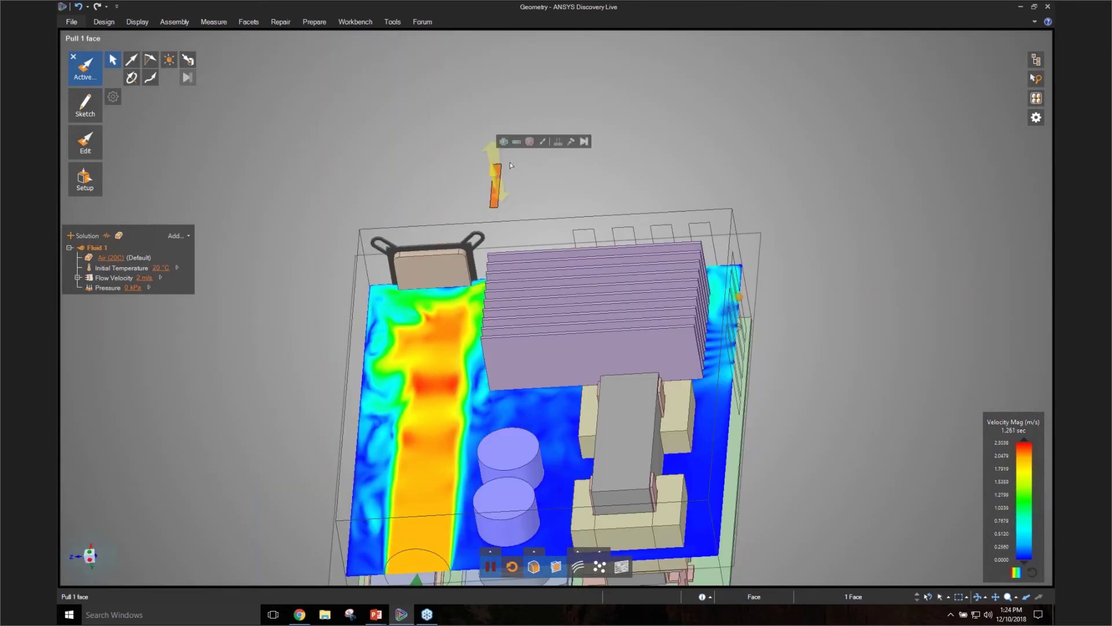
drag(529, 167, 532, 254)
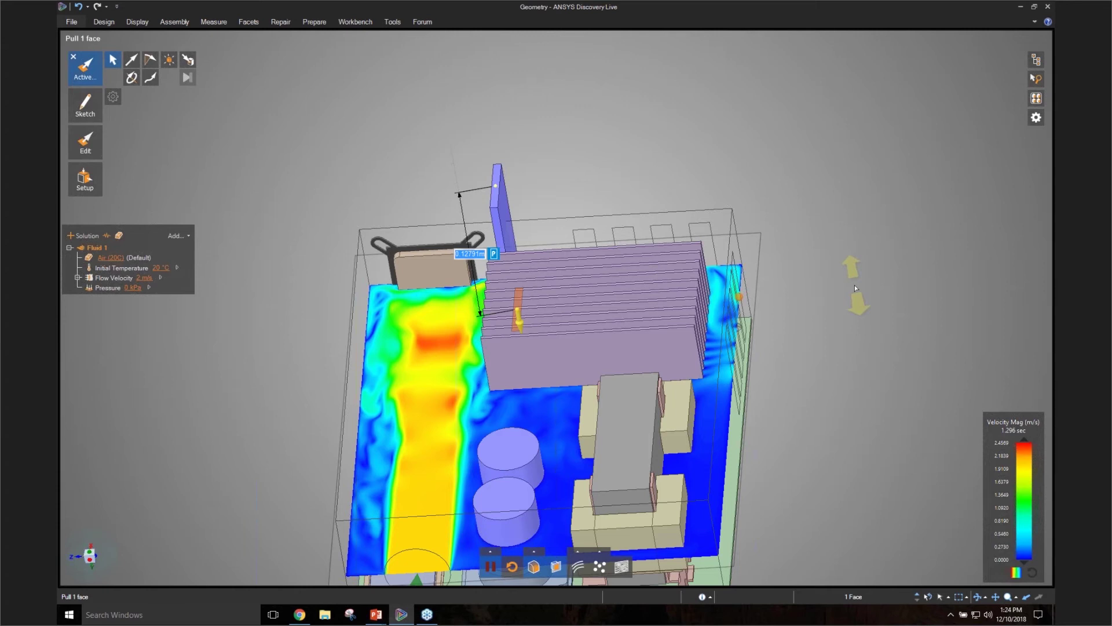
key(Escape)
scroll(853, 284, down, 3)
key(Escape)
middle_drag(846, 226, 863, 289)
ctrl+middle_drag(863, 289, 834, 244)
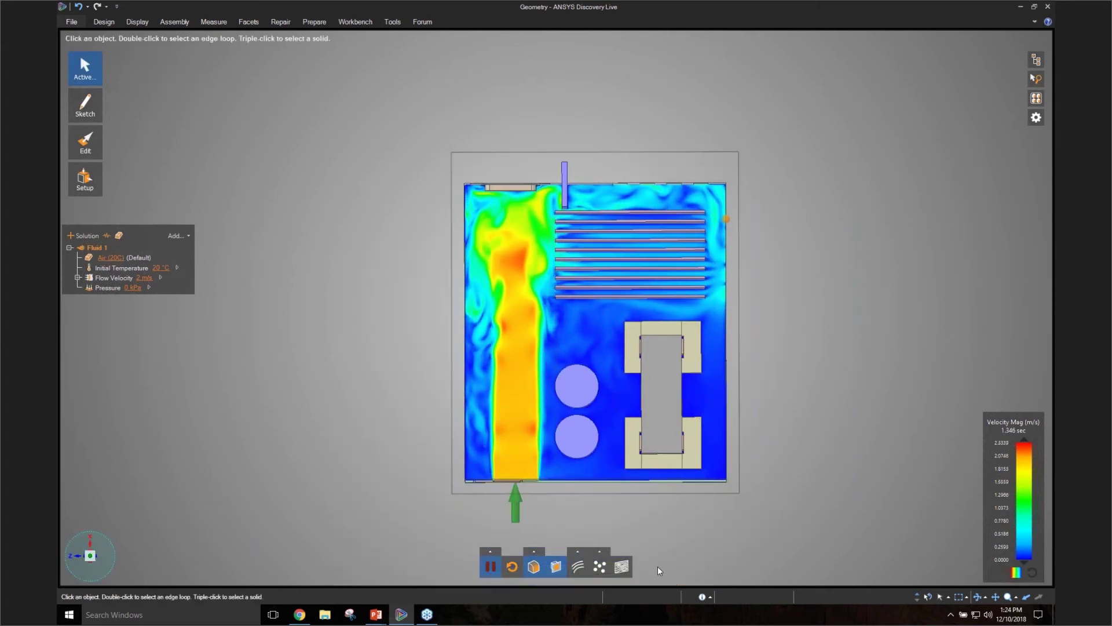
- Display streamlines, replace them with the flow direction pattern, and examine the airflow around the baffle from above
click(578, 566)
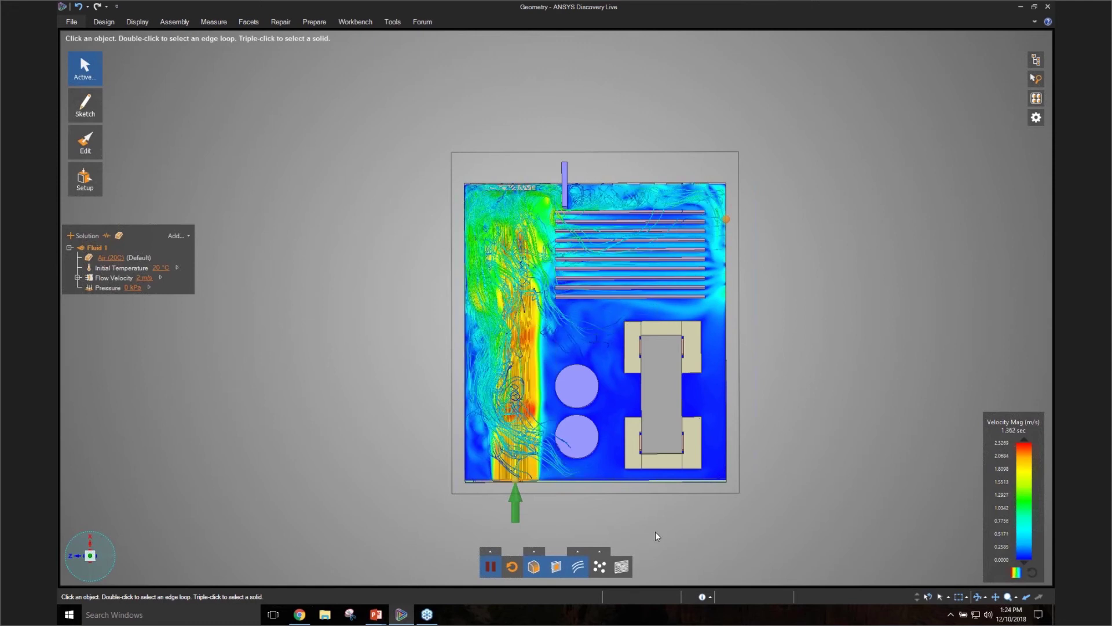
click(624, 566)
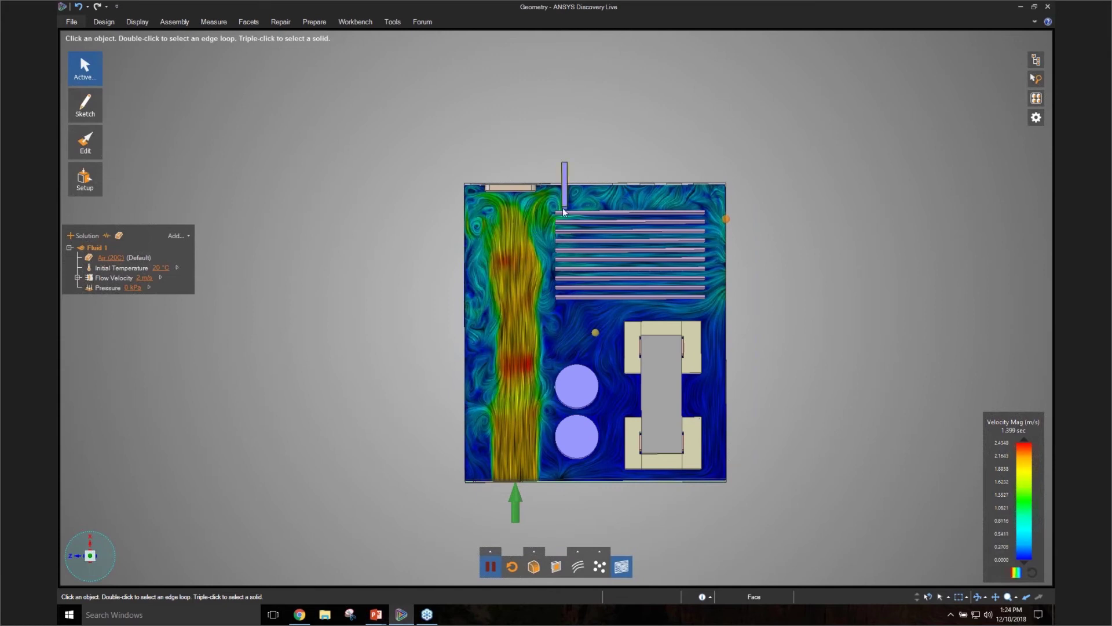
scroll(561, 203, up, 5)
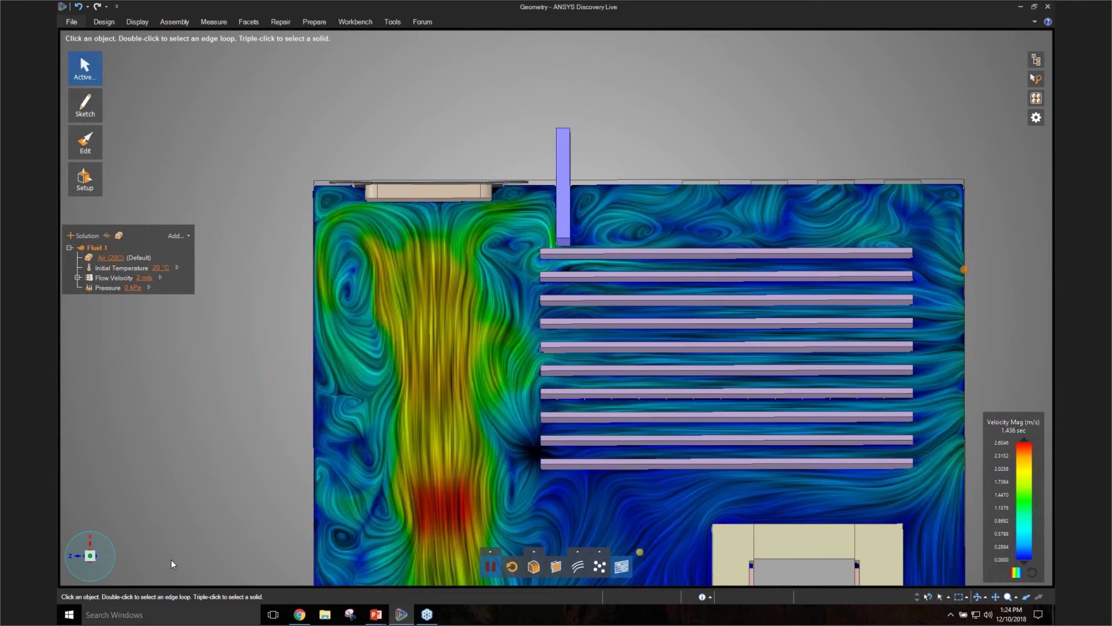
click(109, 564)
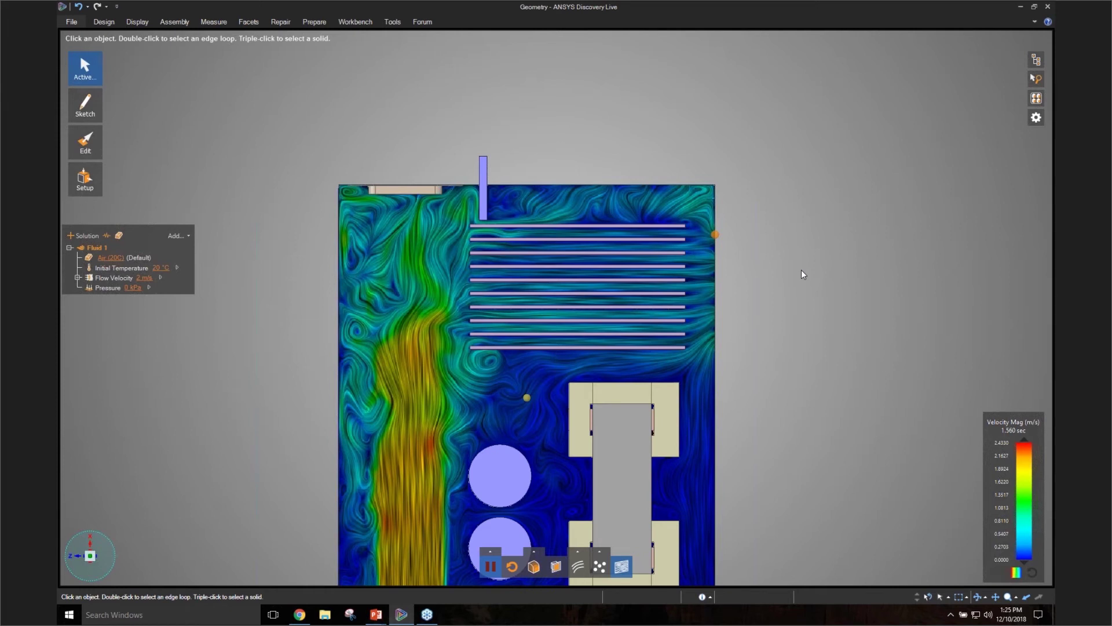
- Rotate the heat sink fins' end faces on the inlet-stream side so the fin ends follow a diagonal line
scroll(870, 332, down, 3)
middle_drag(871, 332, 857, 238)
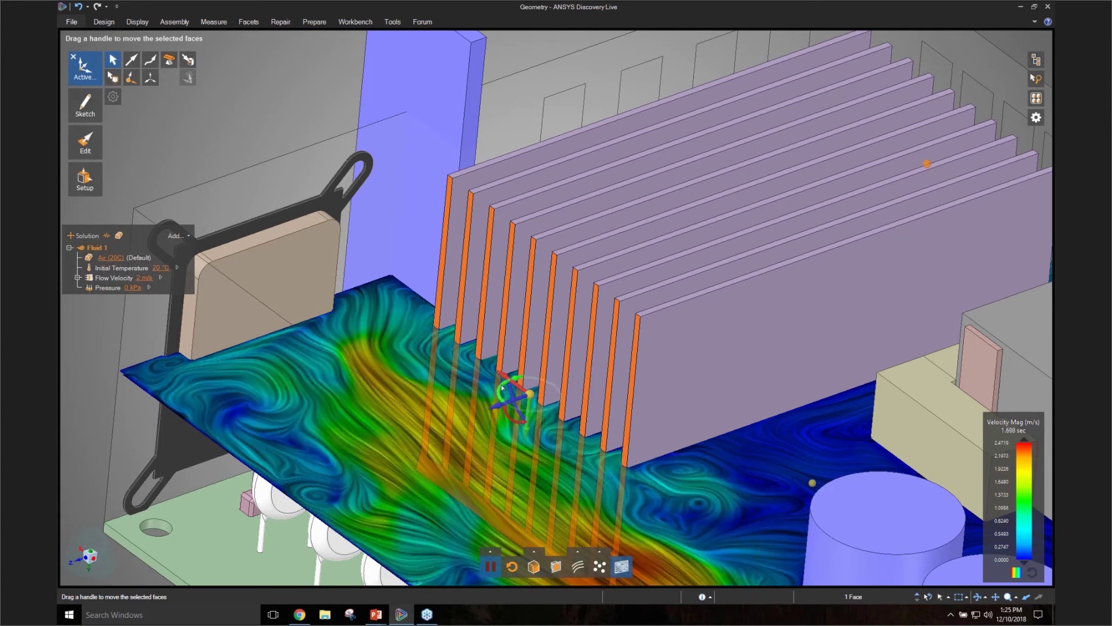
drag(502, 387, 500, 397)
scroll(378, 205, down, 6)
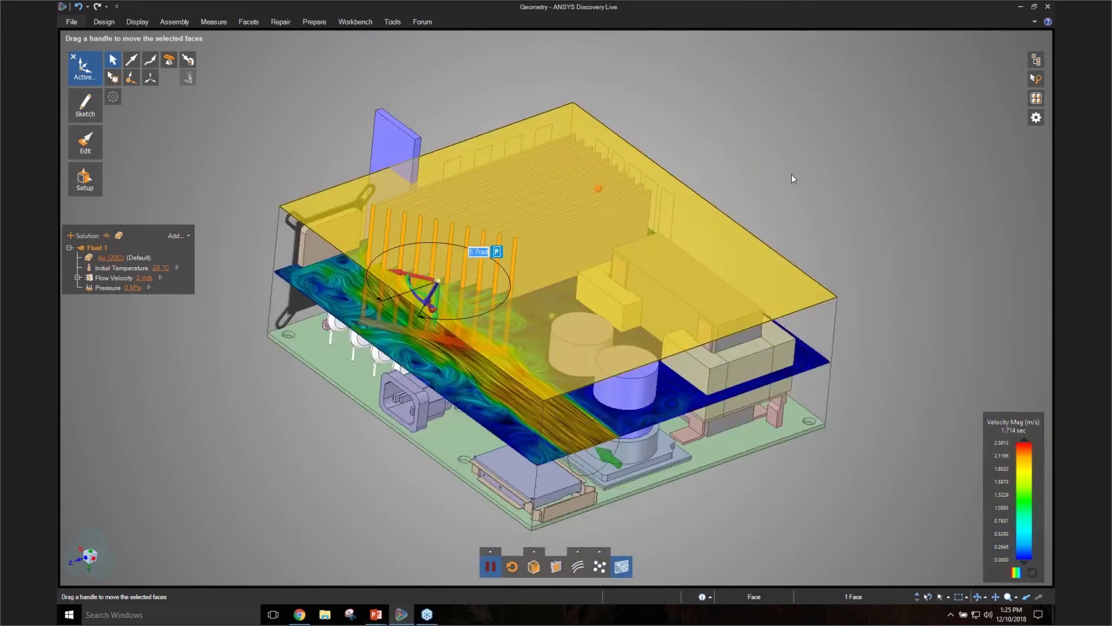
click(793, 178)
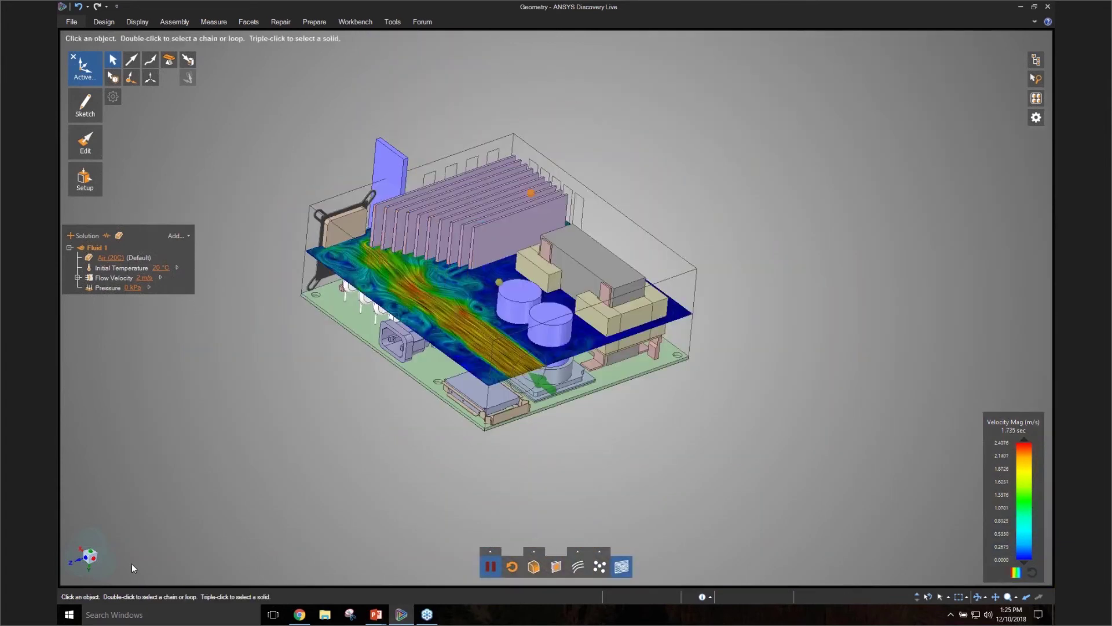
- Examine the flow direction pattern around the angled heat sink fins from directly above
click(92, 551)
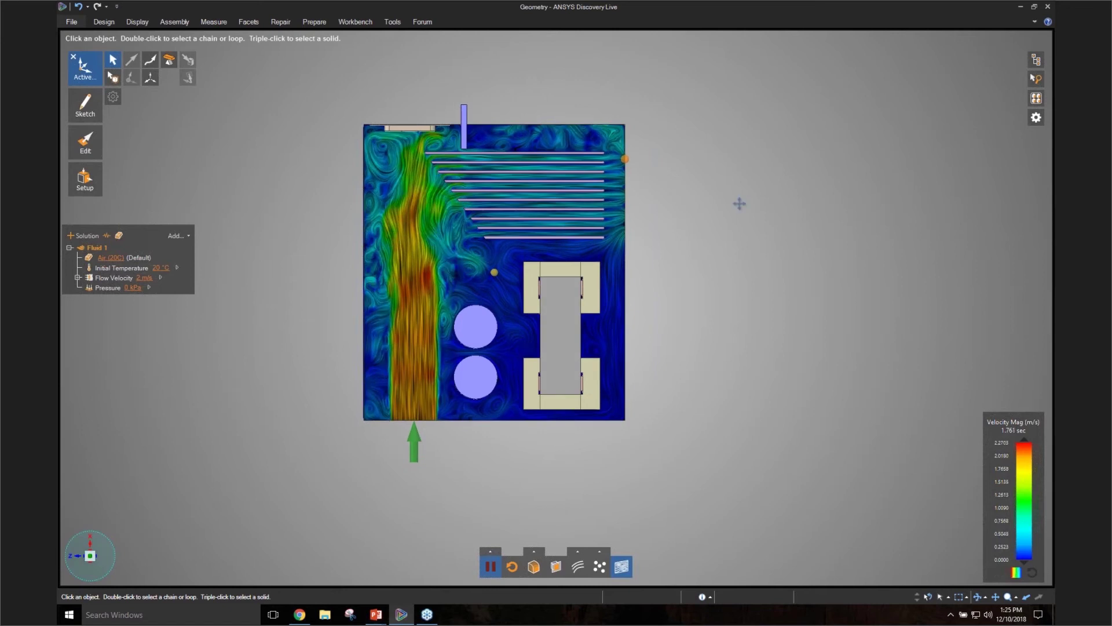
key(Escape)
scroll(739, 203, up, 2)
shift+middle_drag(740, 203, 942, 253)
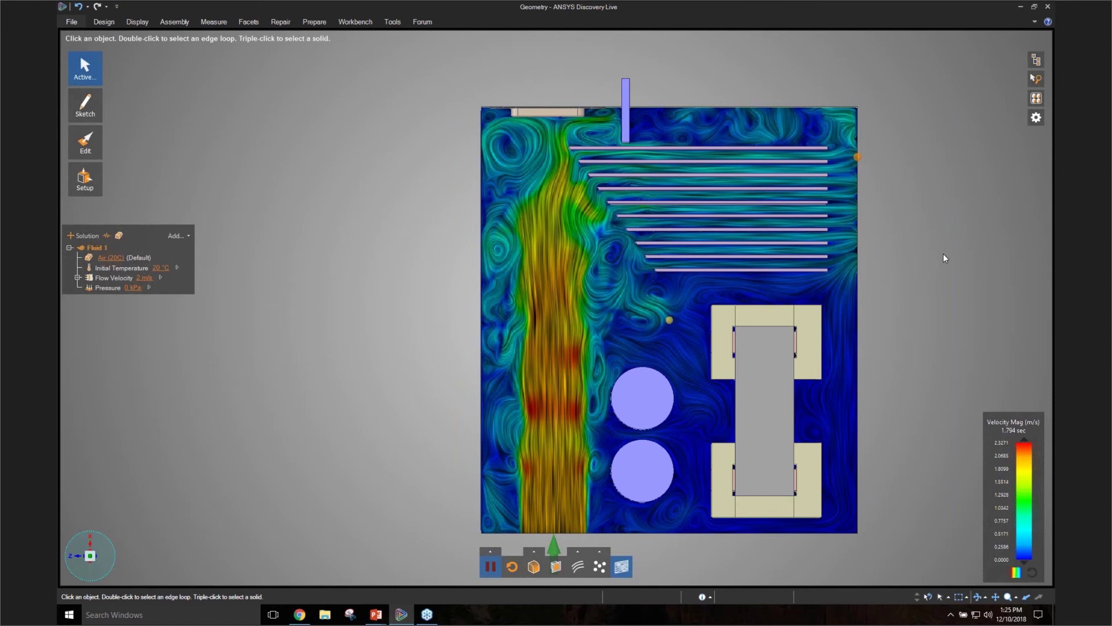
shift+middle_drag(943, 252, 882, 227)
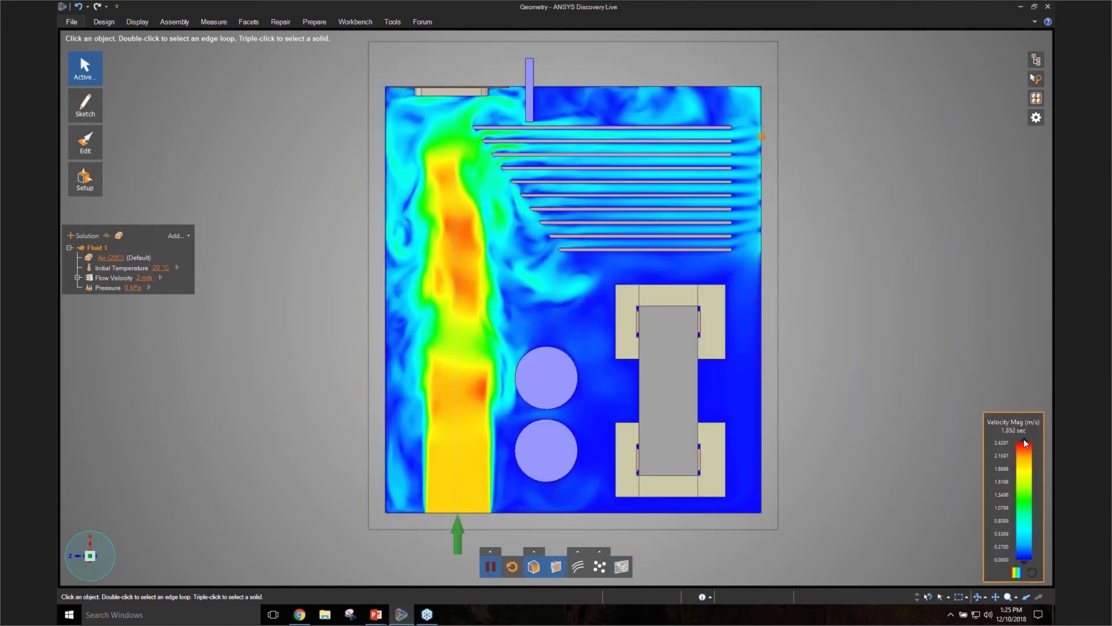
- Lower the velocity legend's upper limit to about 1.89 m/s and examine the contours around the heat sink from different angles
drag(1025, 442, 1027, 468)
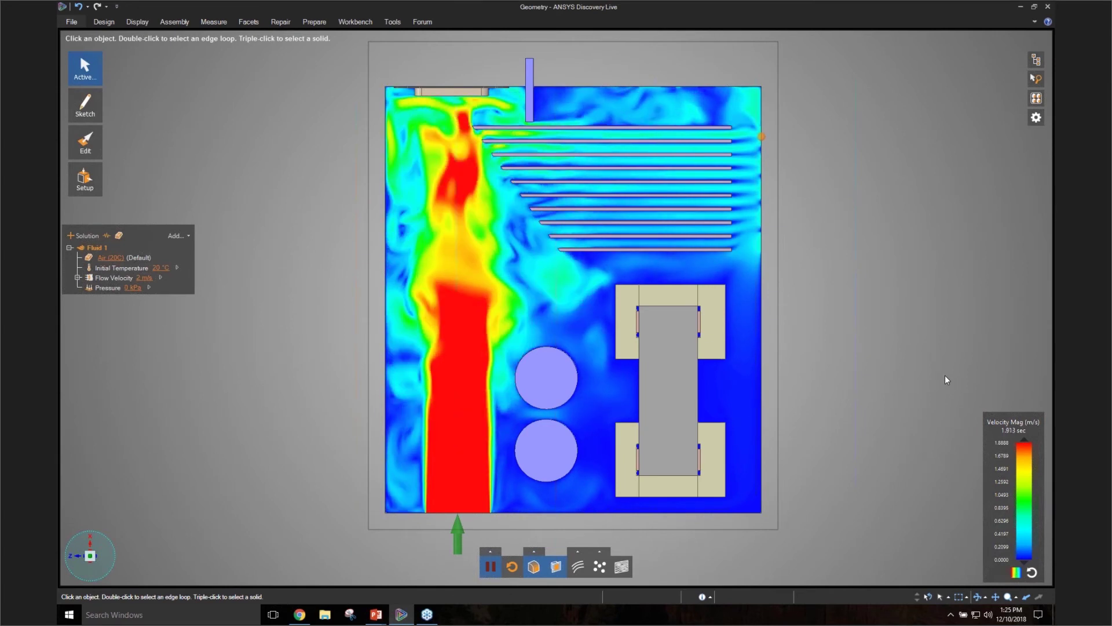
middle_drag(892, 383, 936, 307)
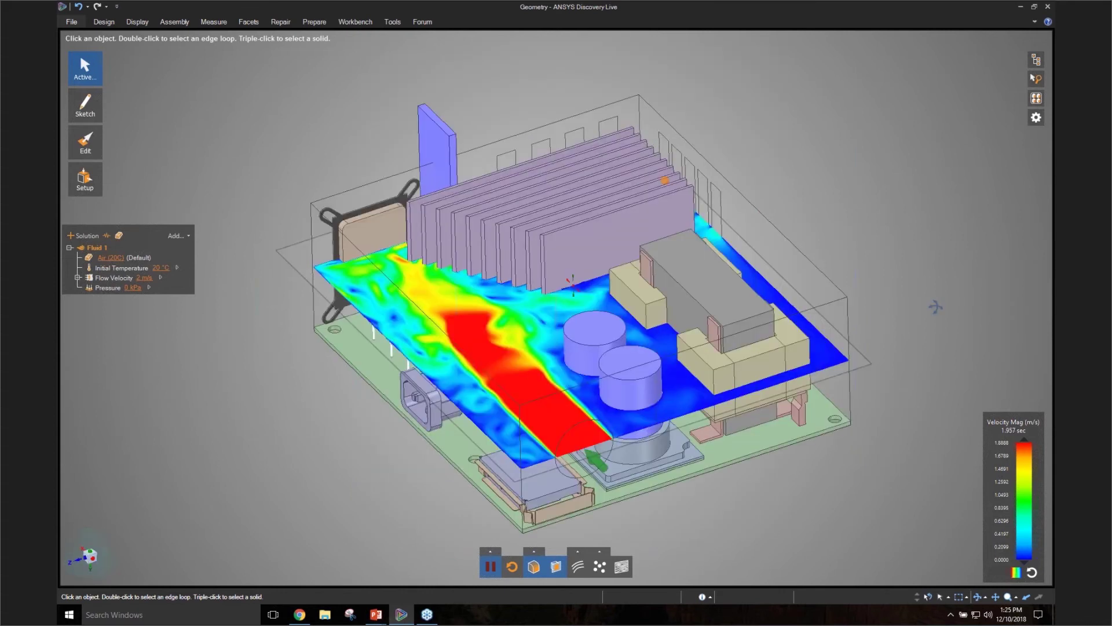
middle_drag(936, 307, 849, 252)
scroll(849, 253, down, 2)
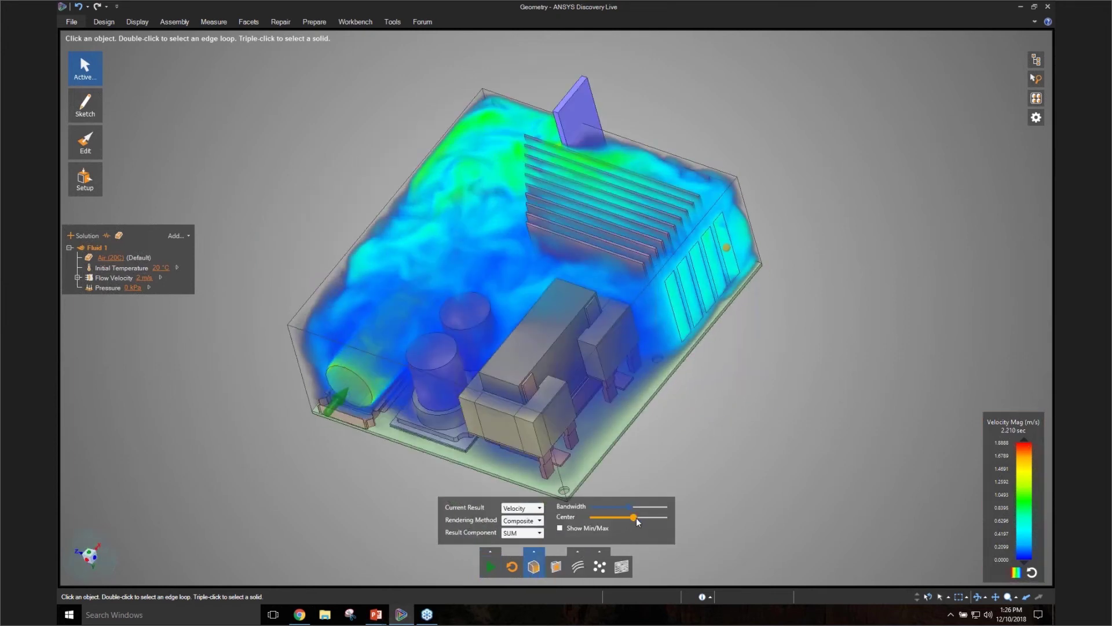
- Raise the center value of the Composite velocity rendering and examine the faster airflow around the heat sink from above
drag(636, 518, 649, 518)
middle_drag(833, 336, 832, 377)
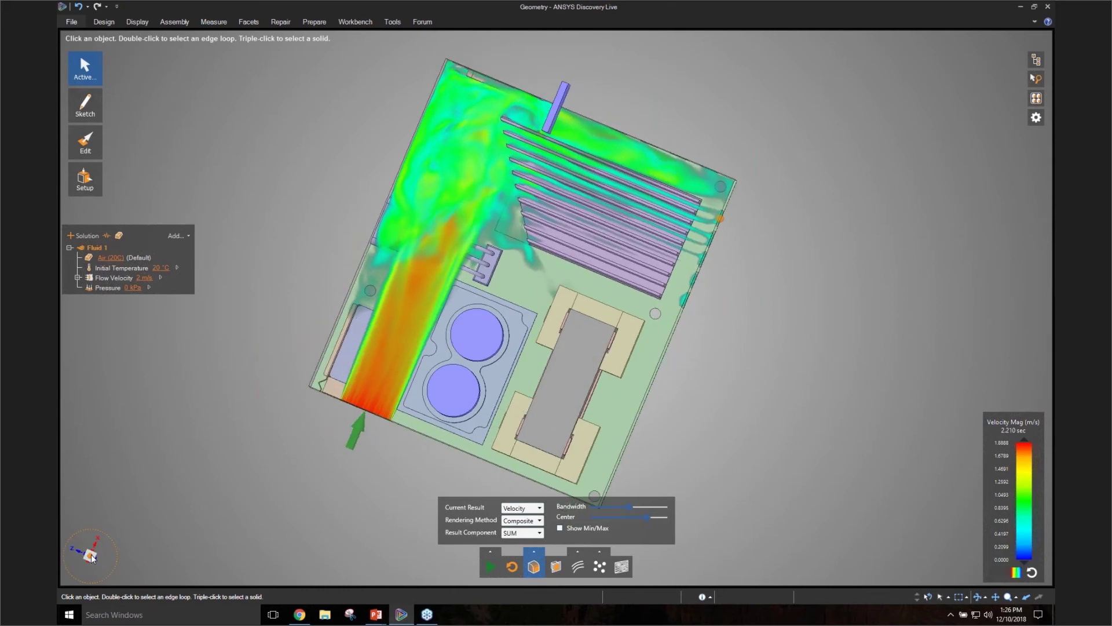
click(91, 557)
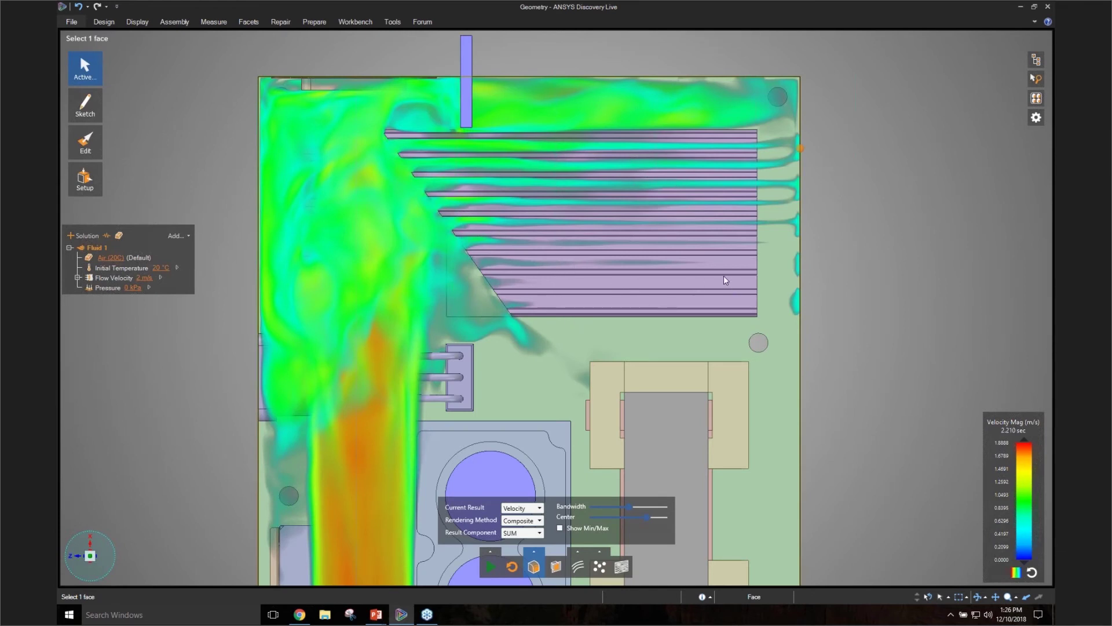
scroll(698, 266, down, 3)
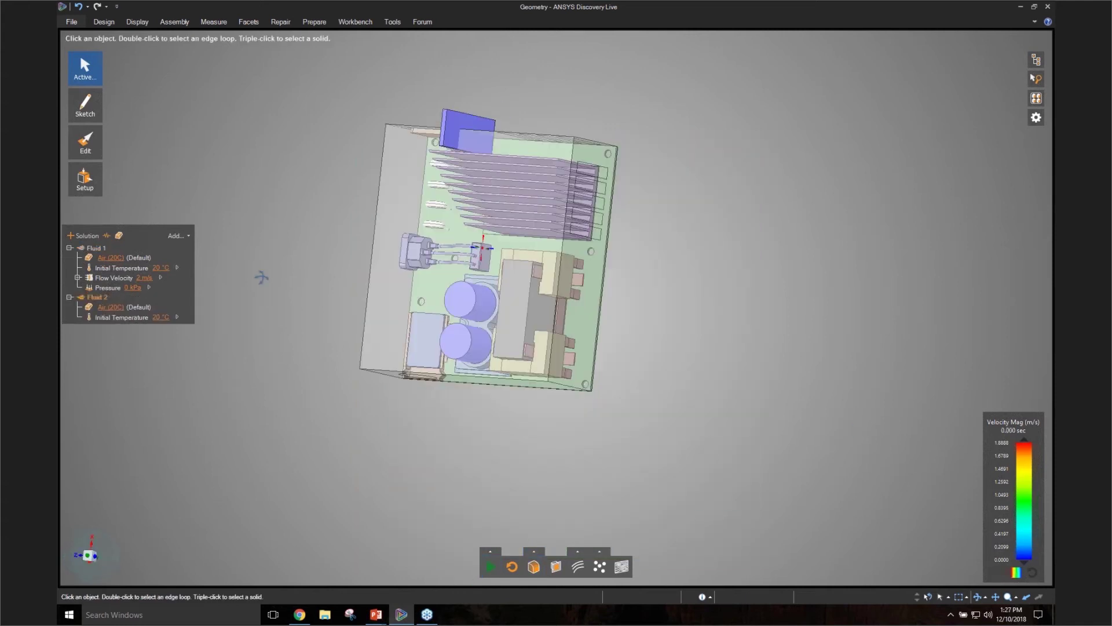
- Apply a new pressure boundary condition of 0 kPa to all nine vent openings around the heat sink for Fluid 2
middle_drag(262, 277, 512, 165)
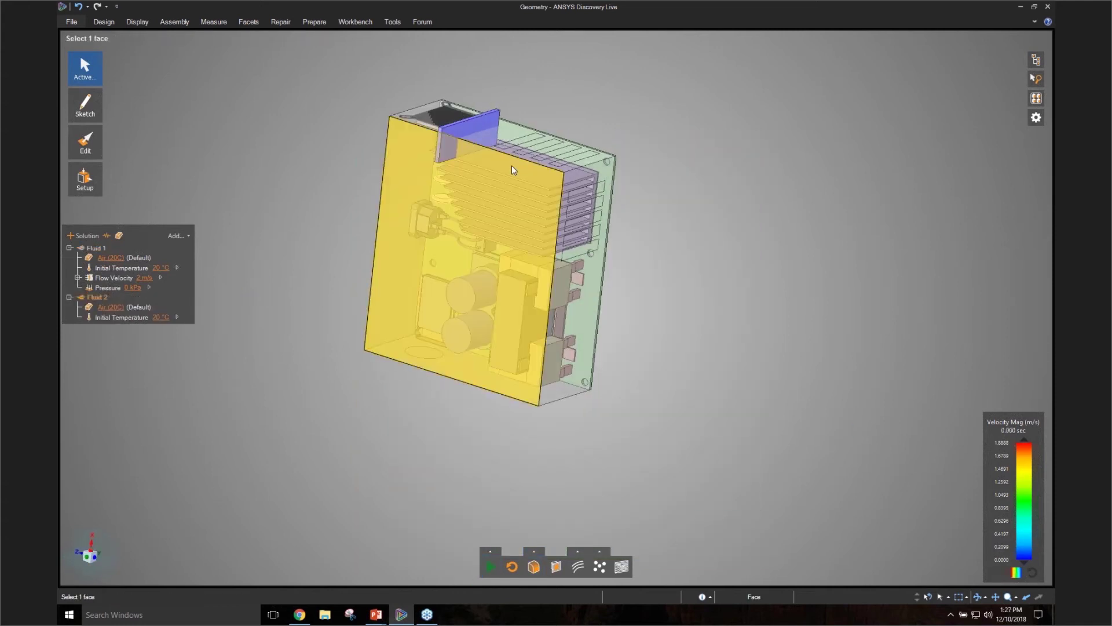
scroll(570, 138, up, 3)
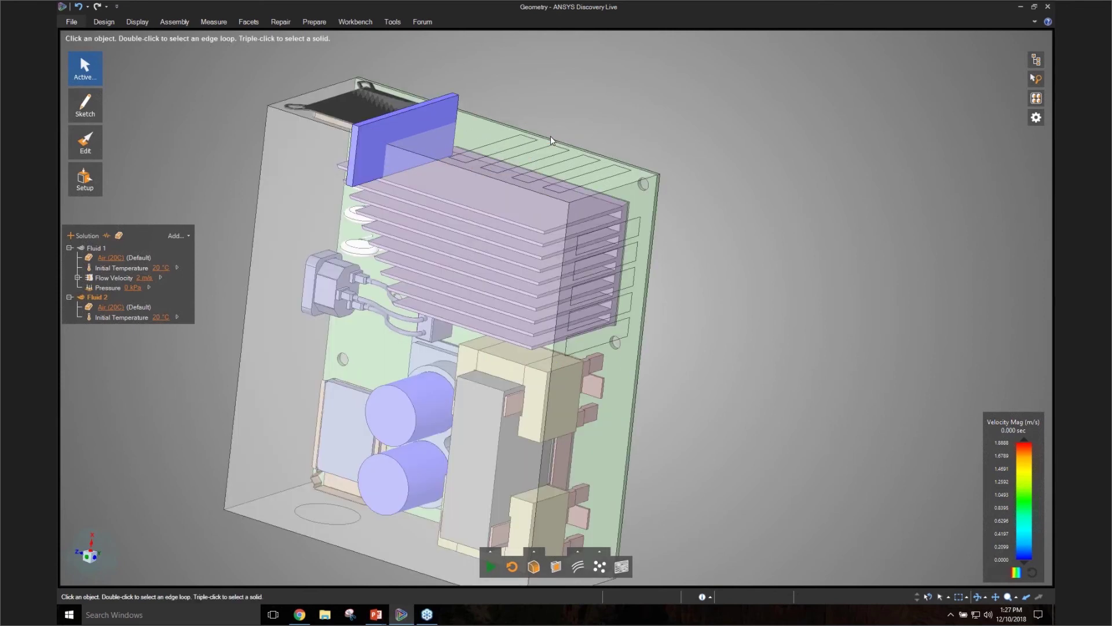
click(528, 143)
ctrl+click(534, 158)
ctrl+click(570, 165)
ctrl+click(596, 179)
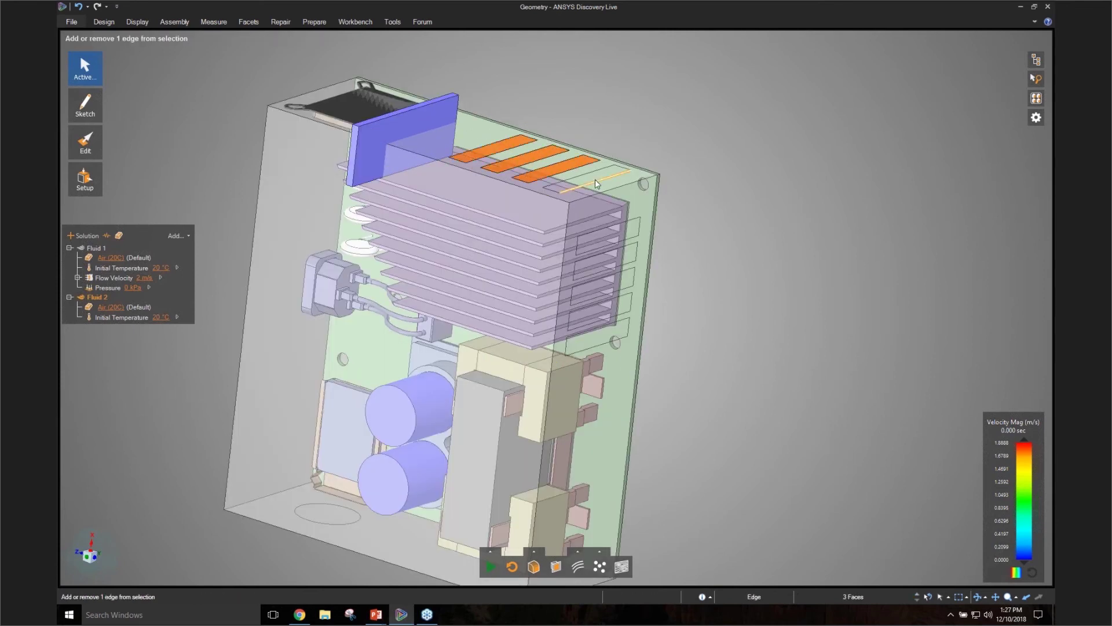
ctrl+click(608, 234)
ctrl+click(605, 261)
ctrl+click(603, 284)
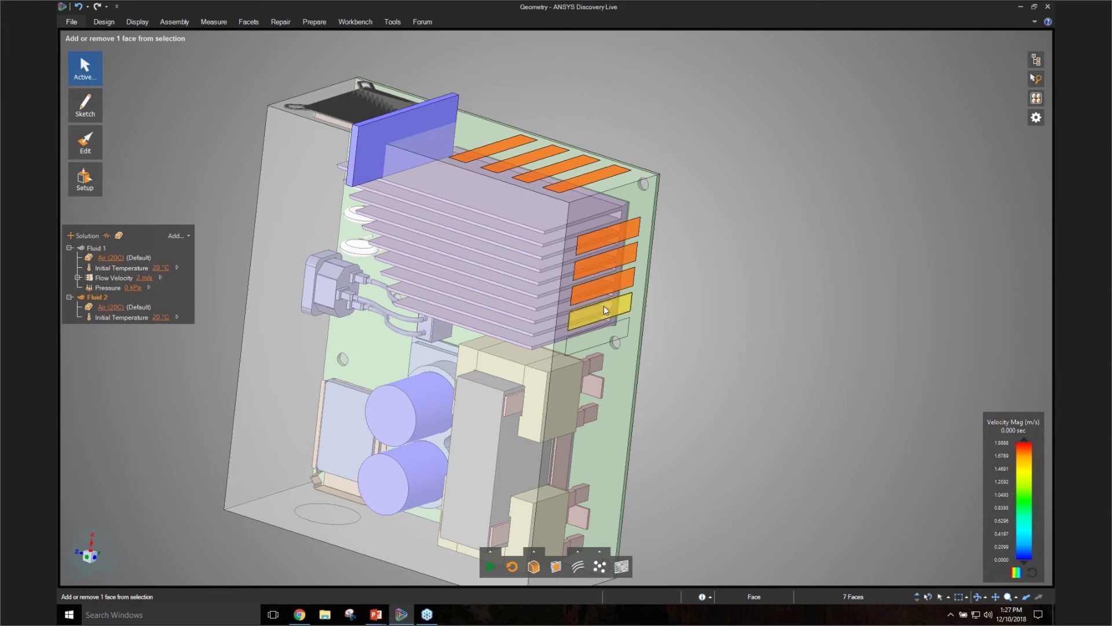
ctrl+click(595, 334)
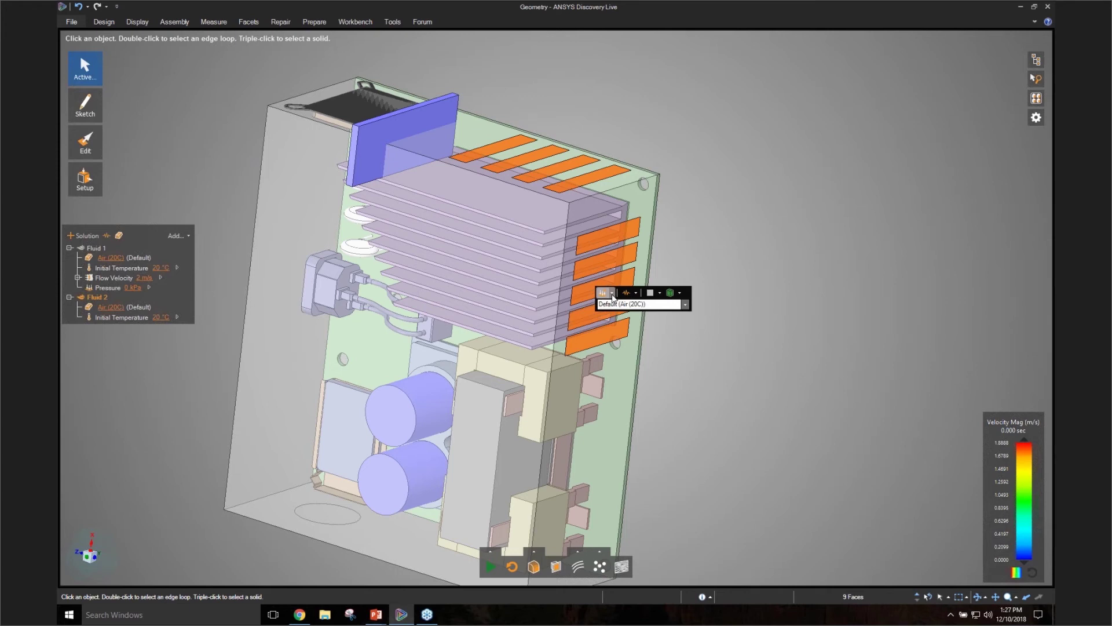
click(611, 293)
click(631, 338)
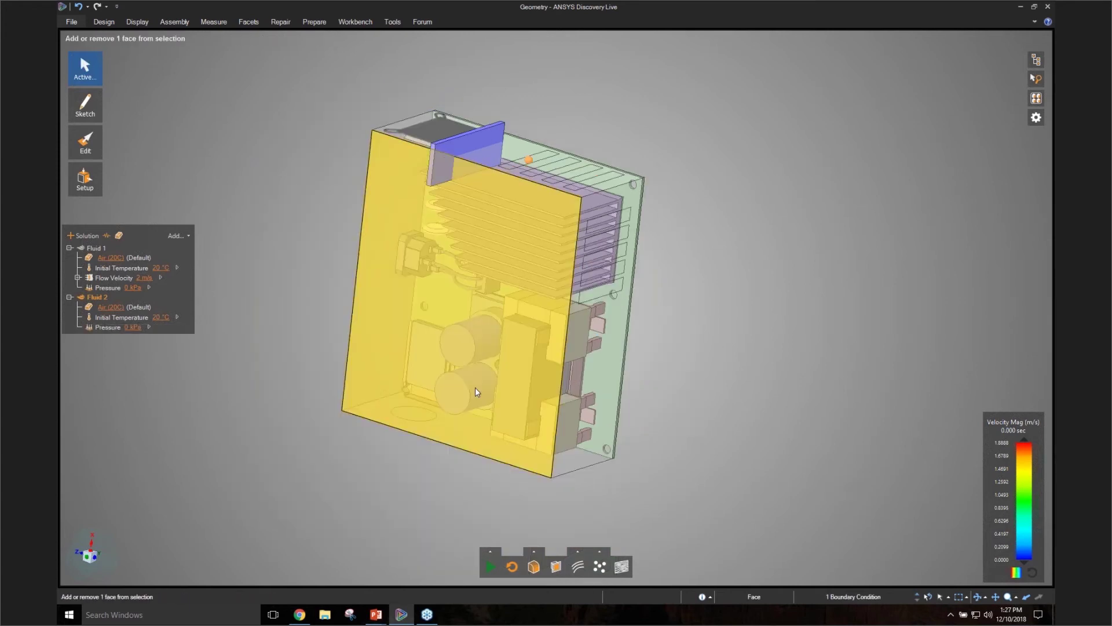
- Add a 100 W heat flow to the lower of the two cylindrical components on the board
click(475, 391)
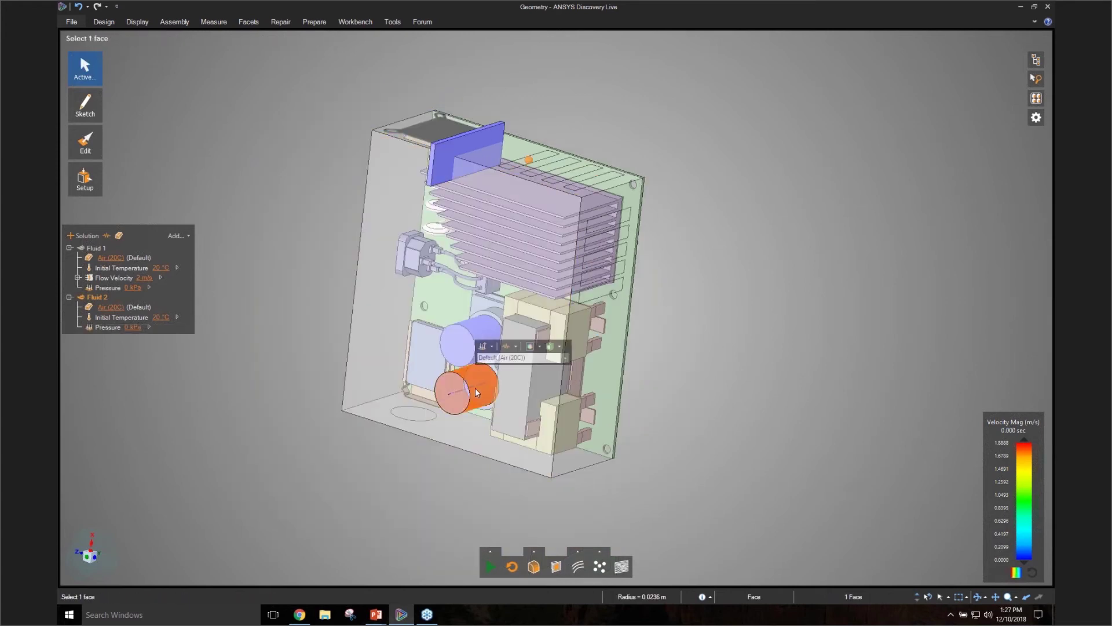
click(491, 347)
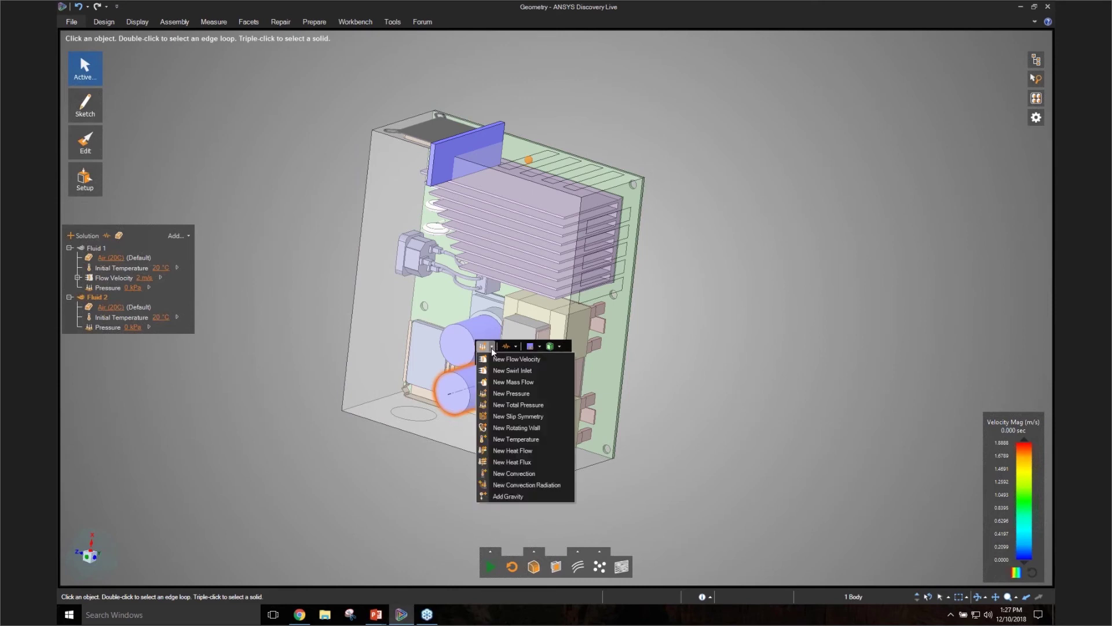
click(512, 450)
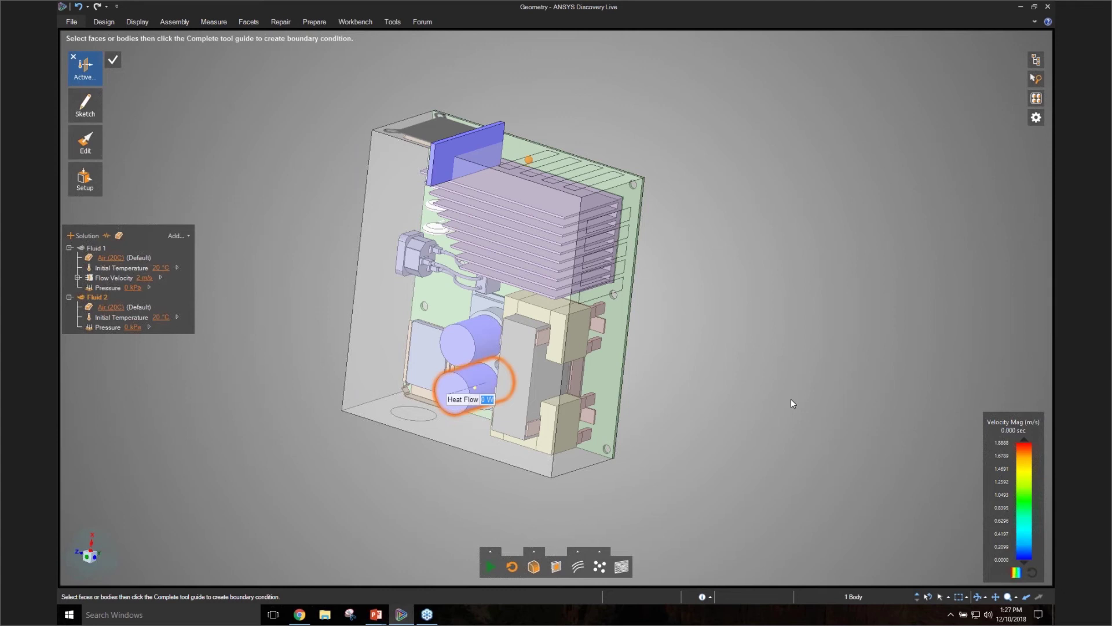
text(100)
key(Return)
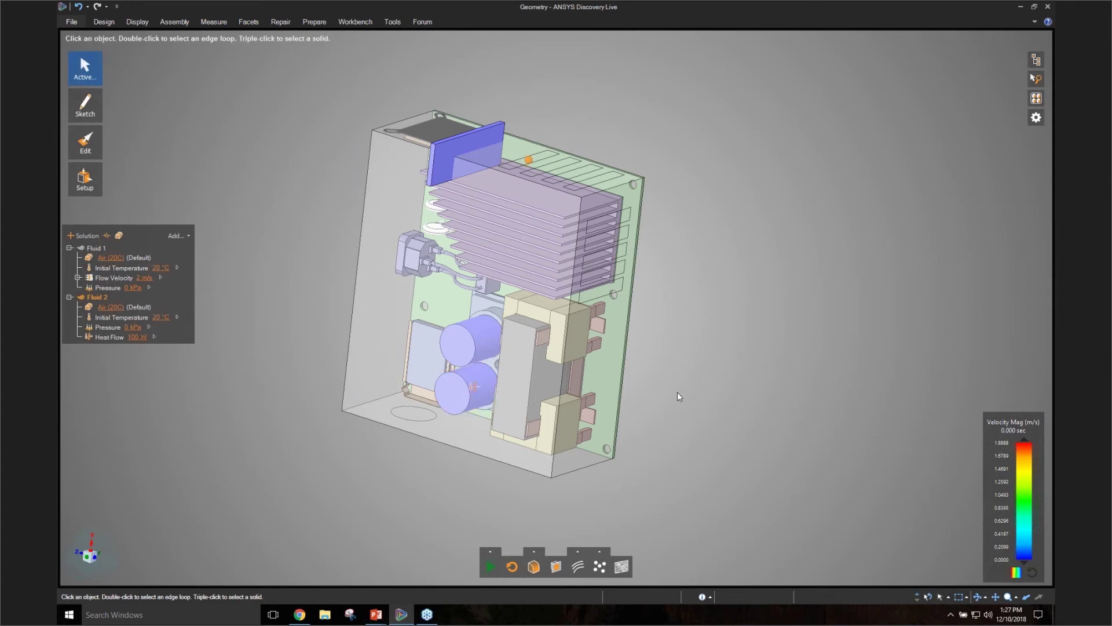
- Add gravity to Fluid 2 and set its X component to -9.81 m/s²
right_click(241, 309)
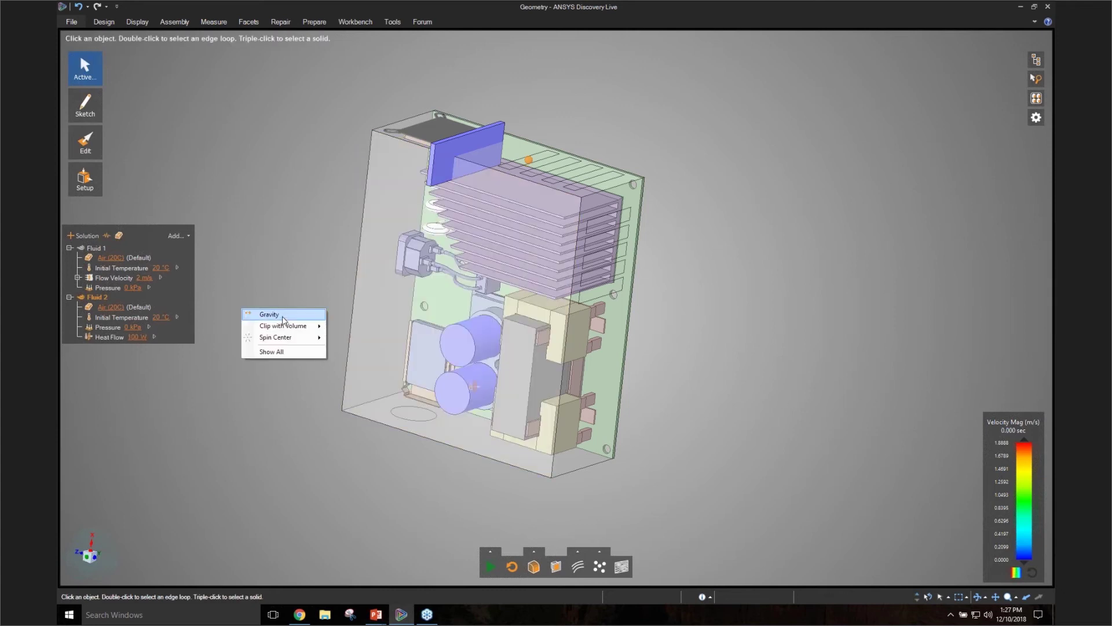
click(282, 316)
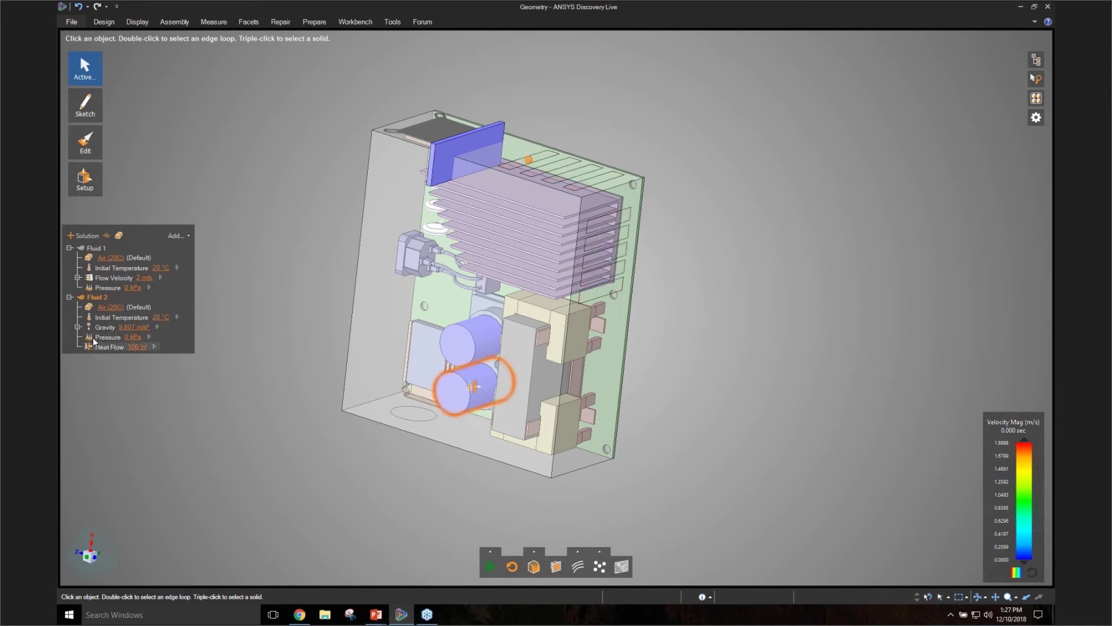
click(77, 327)
middle_drag(283, 351, 276, 358)
click(119, 337)
text(-9.81)
key(Return)
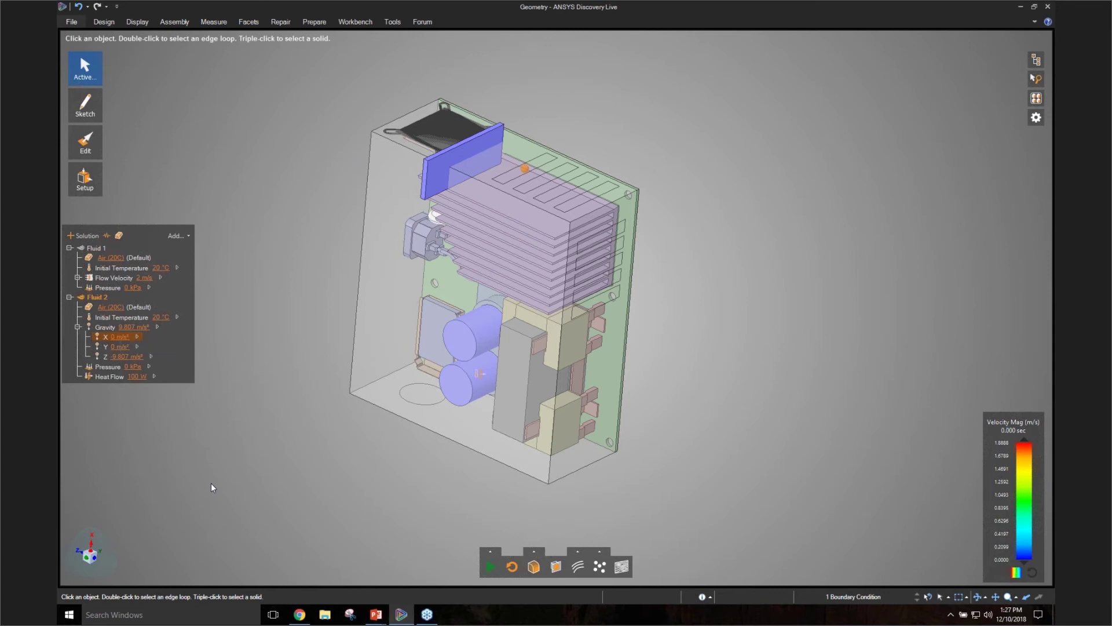
- Set gravity's Z component to 0 m/s² and start the Fluid 2 simulation
click(127, 356)
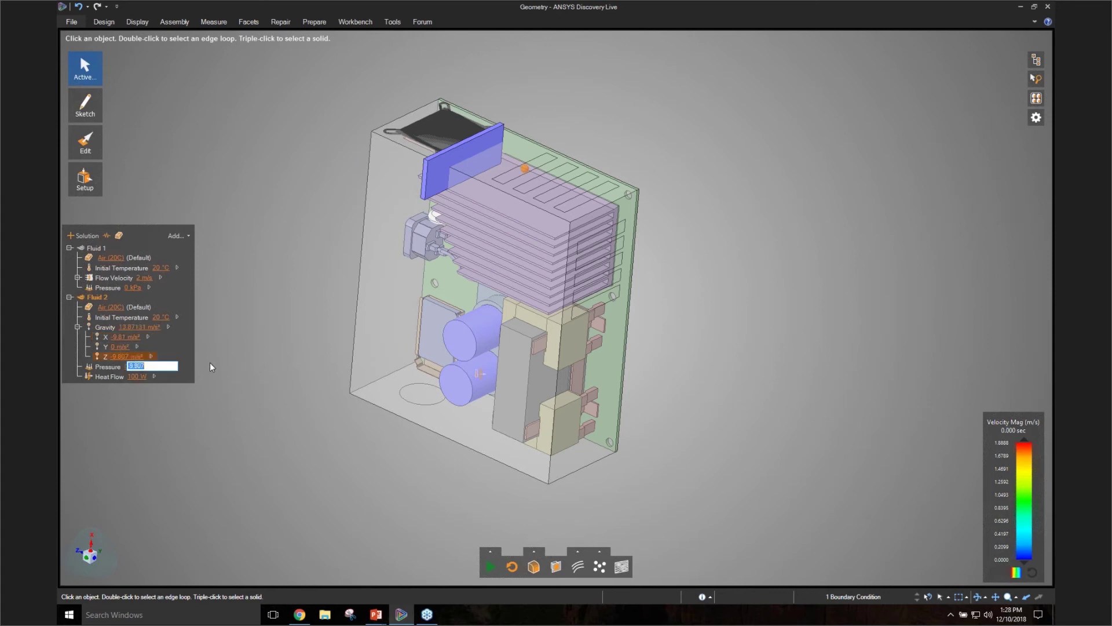
text(0)
key(Return)
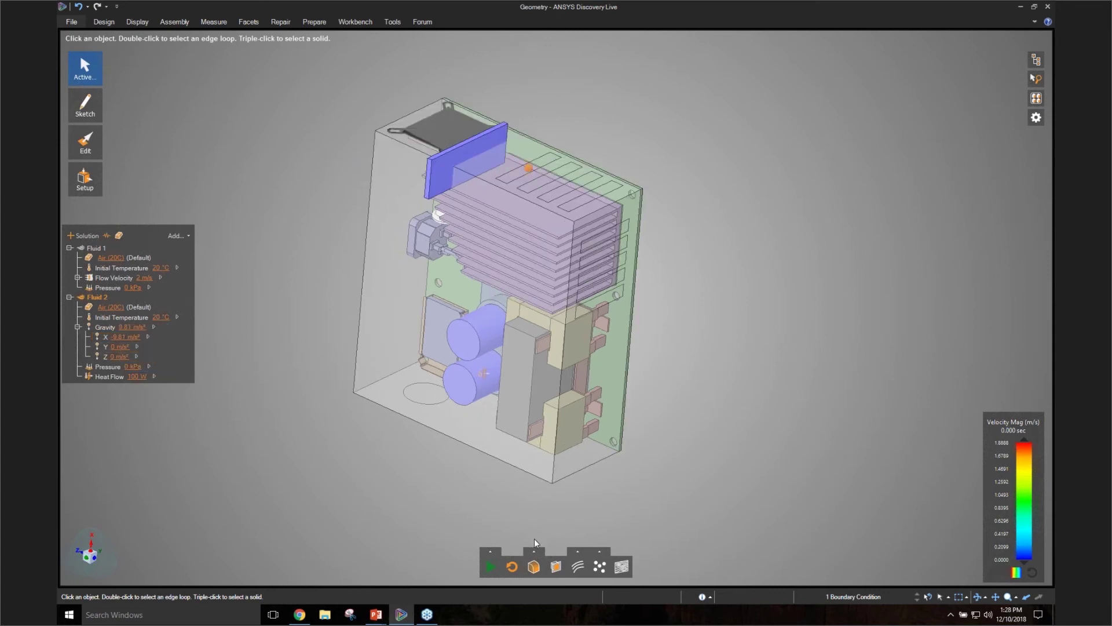
click(490, 568)
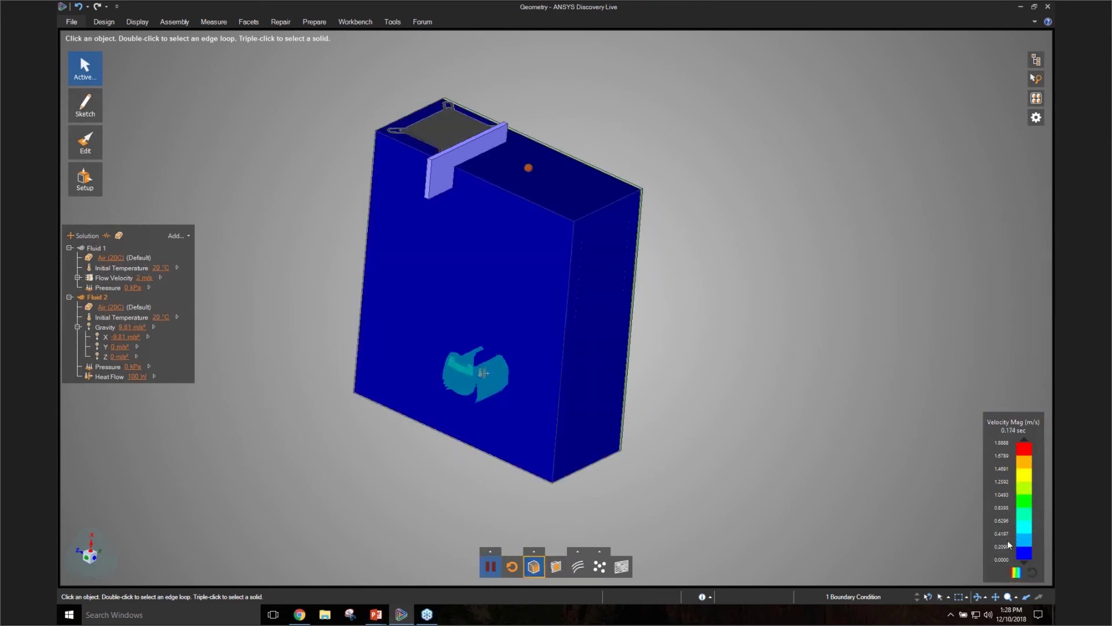
- Switch the legend to a smooth colour gradient and show the results on a cutting plane through the enclosure
click(1017, 572)
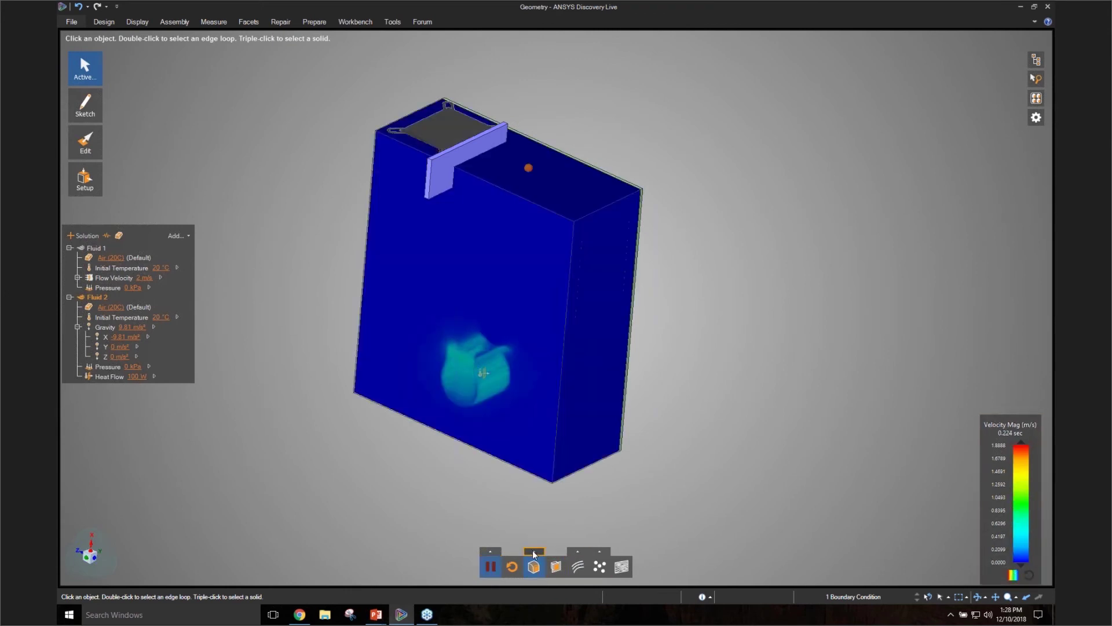
click(534, 552)
click(556, 566)
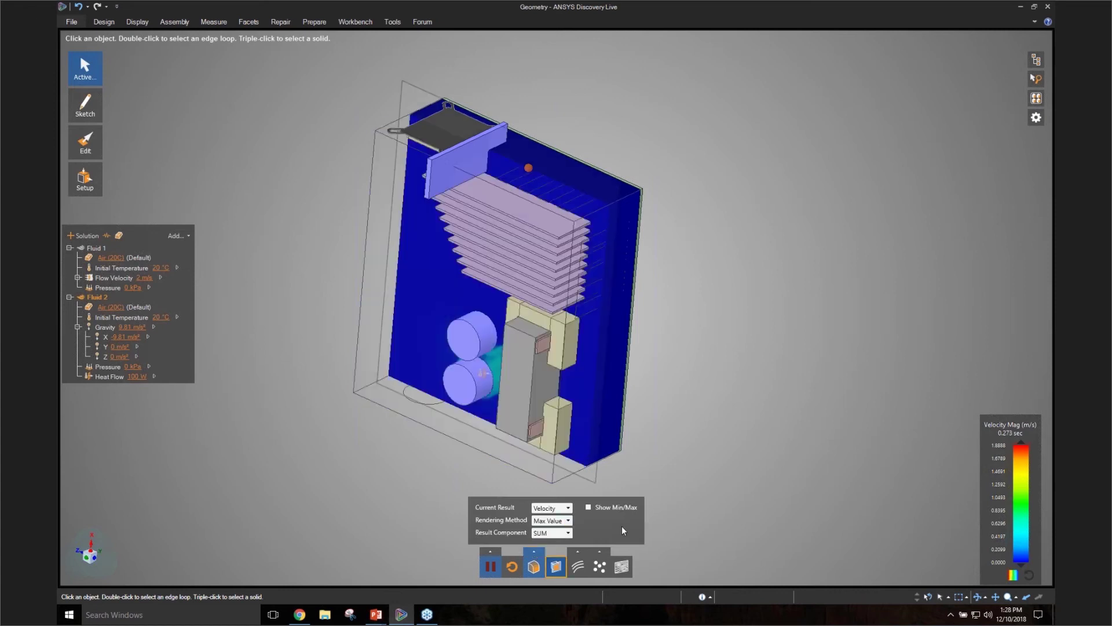
- Display Temperature as the current result with the Composite rendering method
click(568, 508)
click(560, 535)
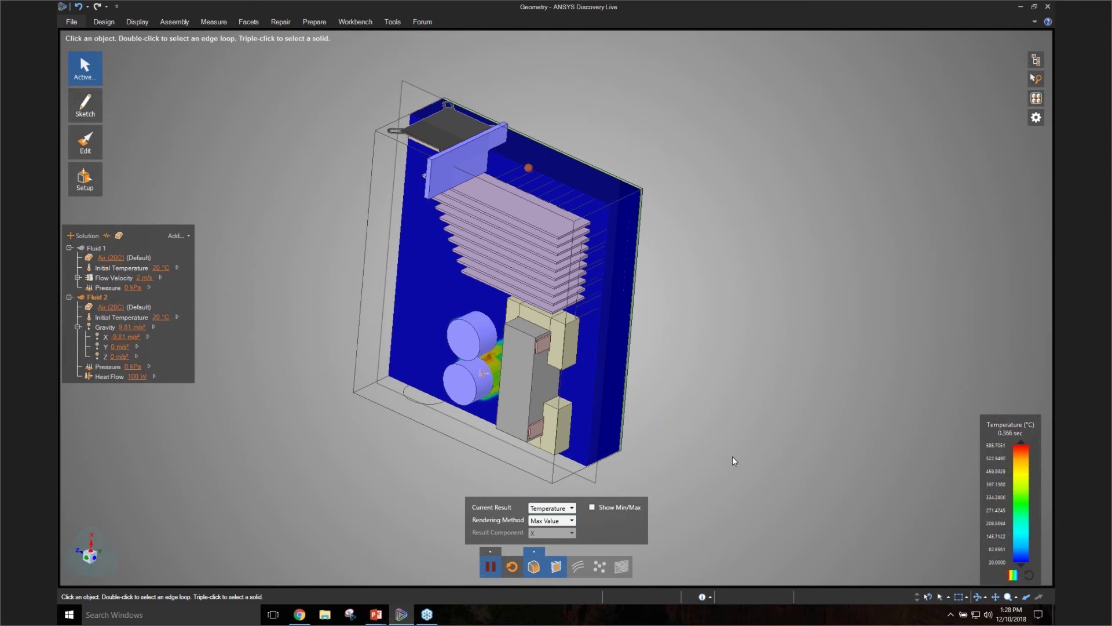
click(571, 521)
click(551, 542)
mouse_move(763, 407)
middle_down()
mouse_move(767, 395)
mouse_move(767, 405)
middle_up()
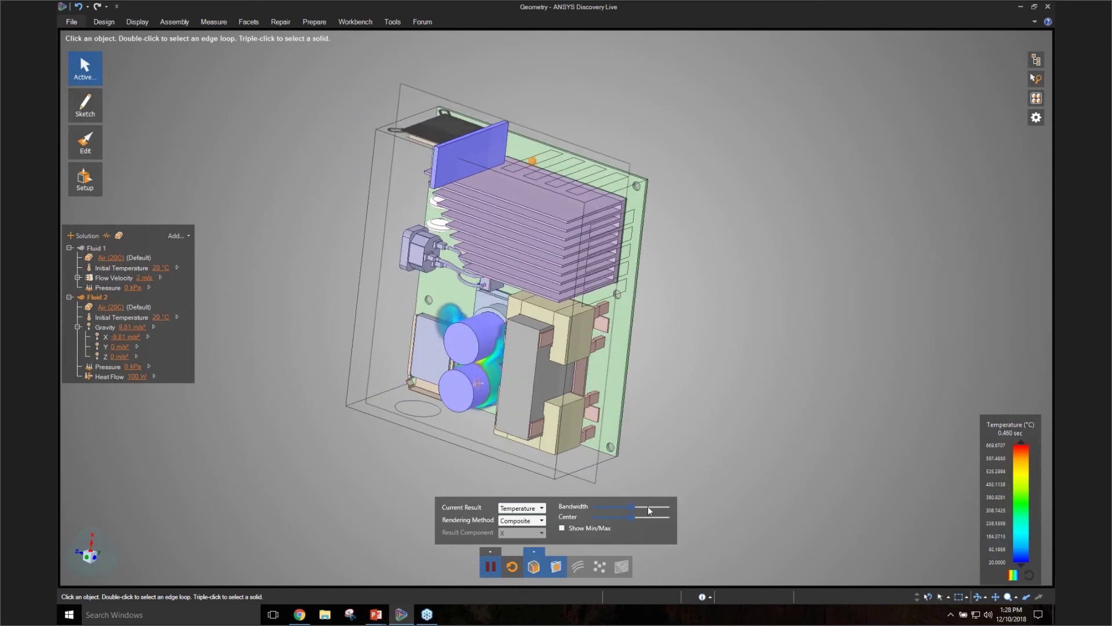
- Adjust the composite rendering's Center slightly and lower the temperature legend's upper limit to about 113.9 °C
drag(632, 517, 634, 516)
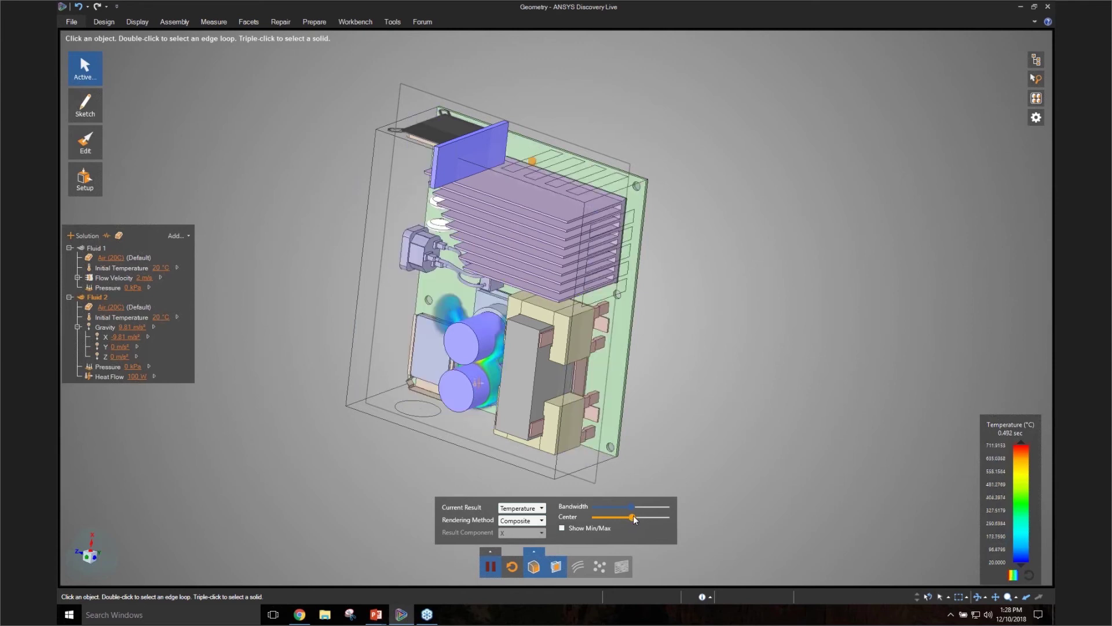
scroll(658, 384, up, 2)
ctrl+middle_drag(688, 375, 768, 338)
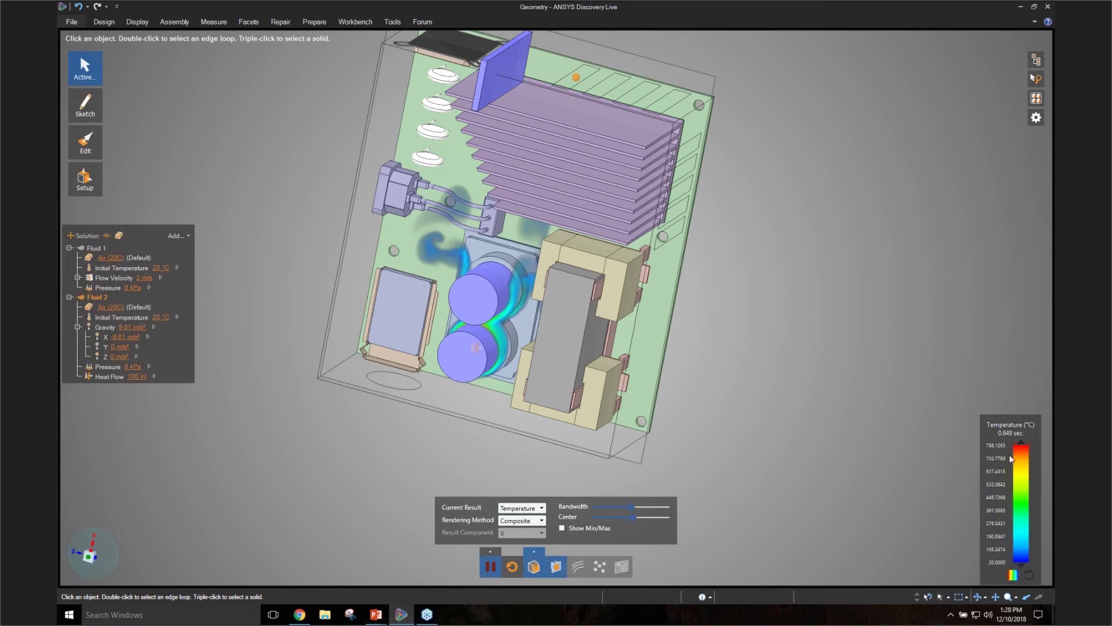
drag(1009, 455, 1012, 522)
- Examine from several angles how the hot air develops around the heated cylinders, the heat sink and the fan opening
middle_drag(785, 401, 836, 379)
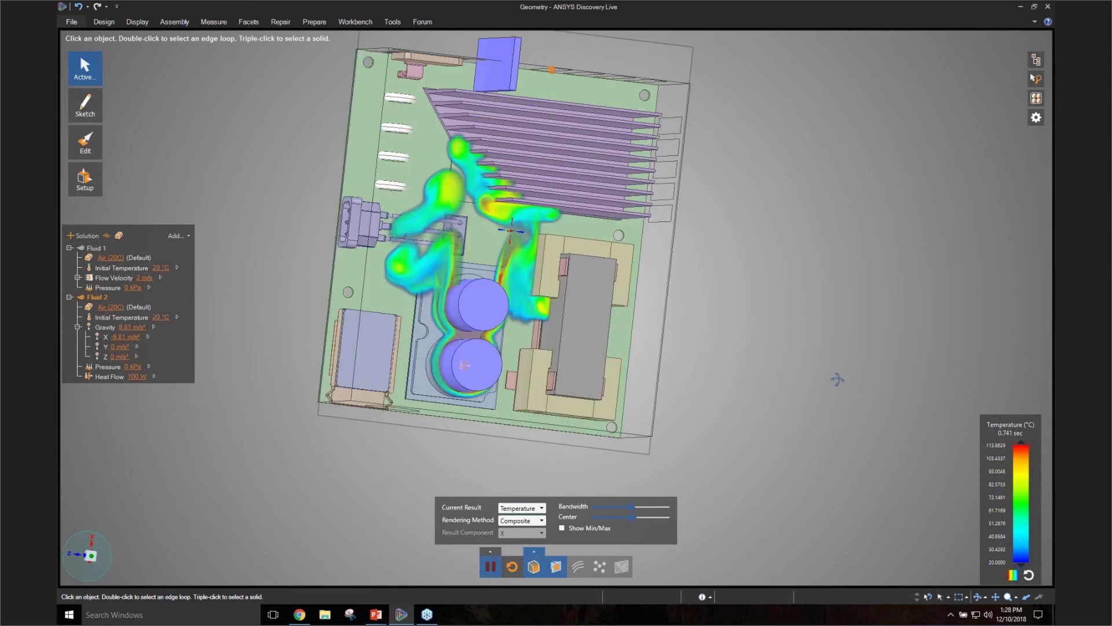
middle_drag(840, 378, 790, 297)
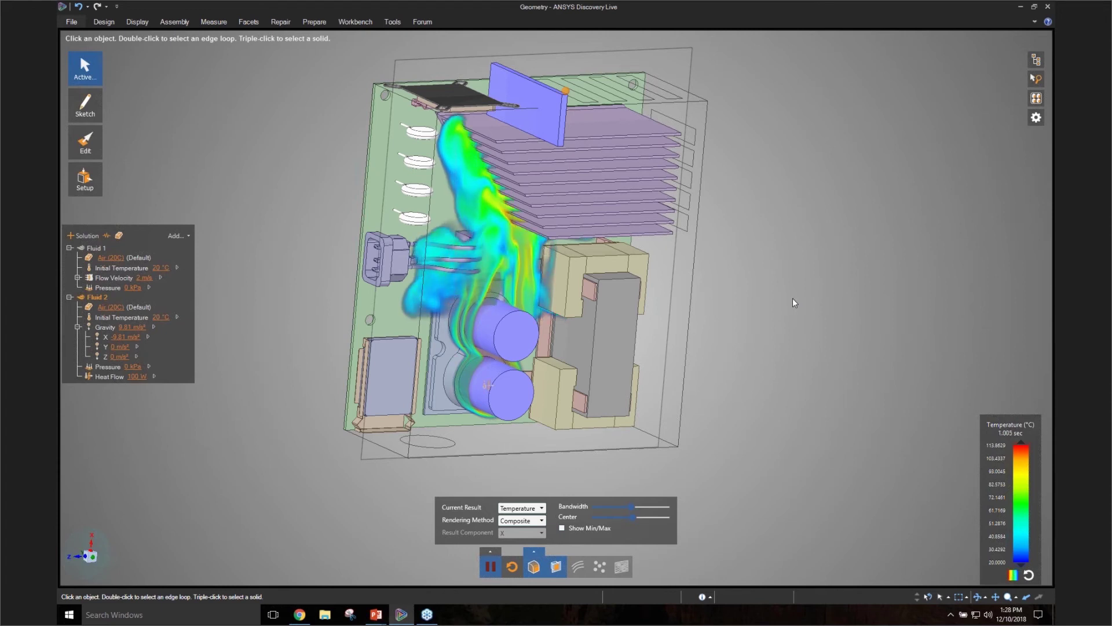
middle_drag(790, 334, 839, 308)
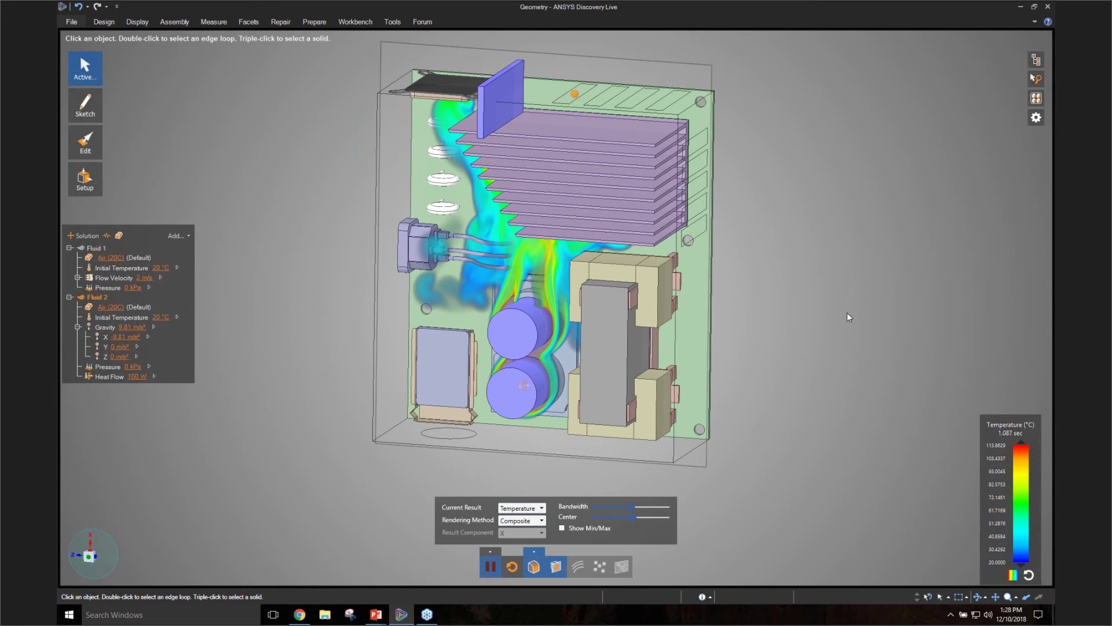
middle_drag(849, 313, 856, 283)
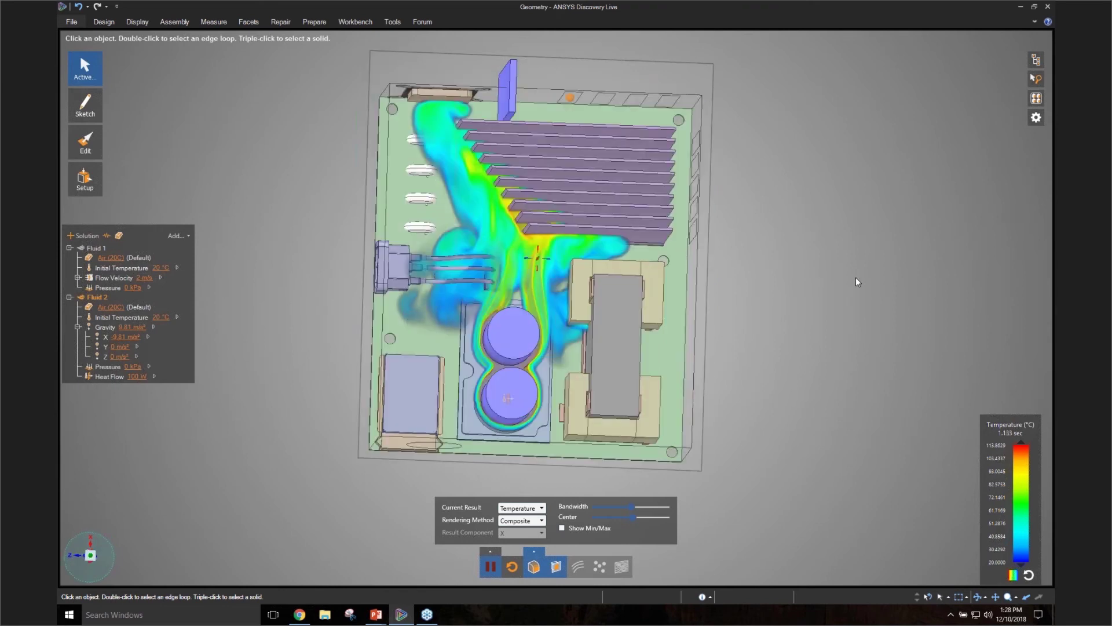
middle_drag(802, 317, 815, 273)
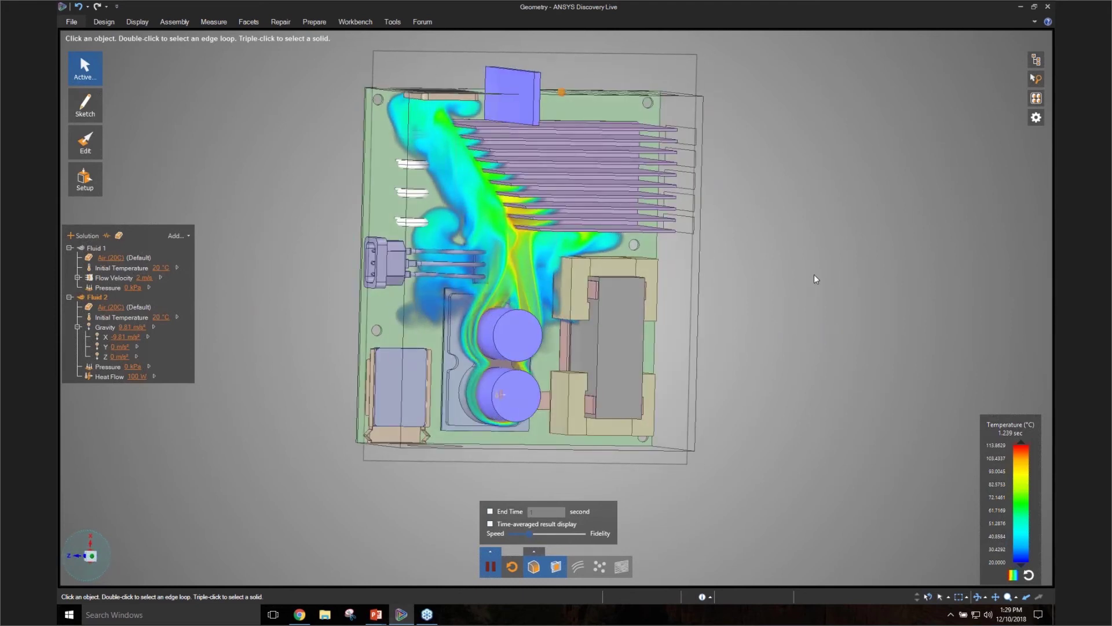
middle_drag(814, 278, 818, 281)
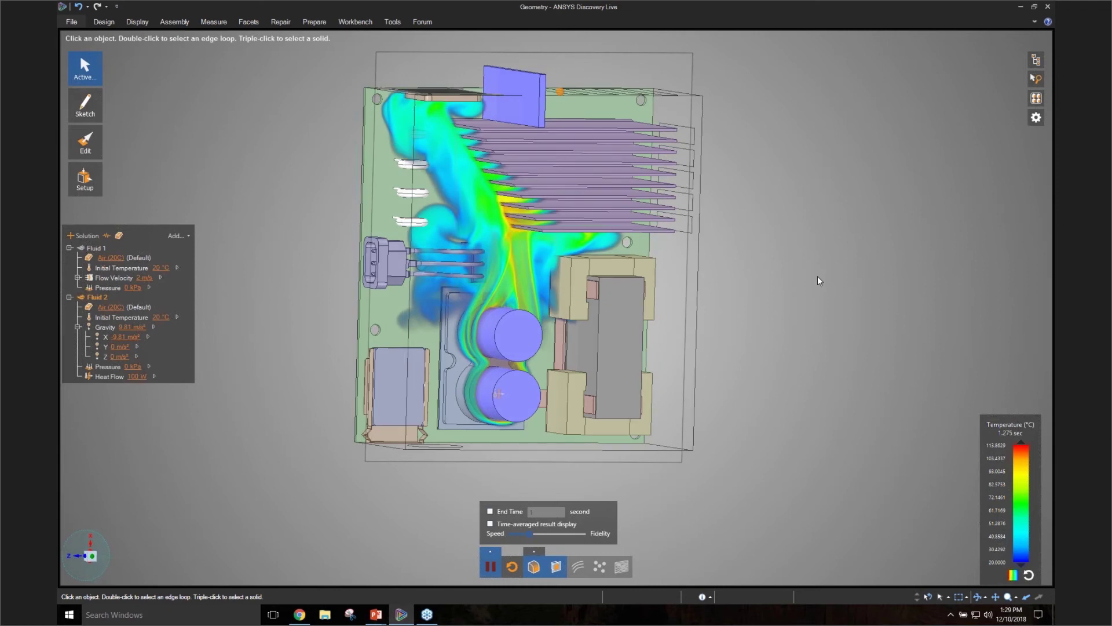
middle_drag(812, 281, 812, 290)
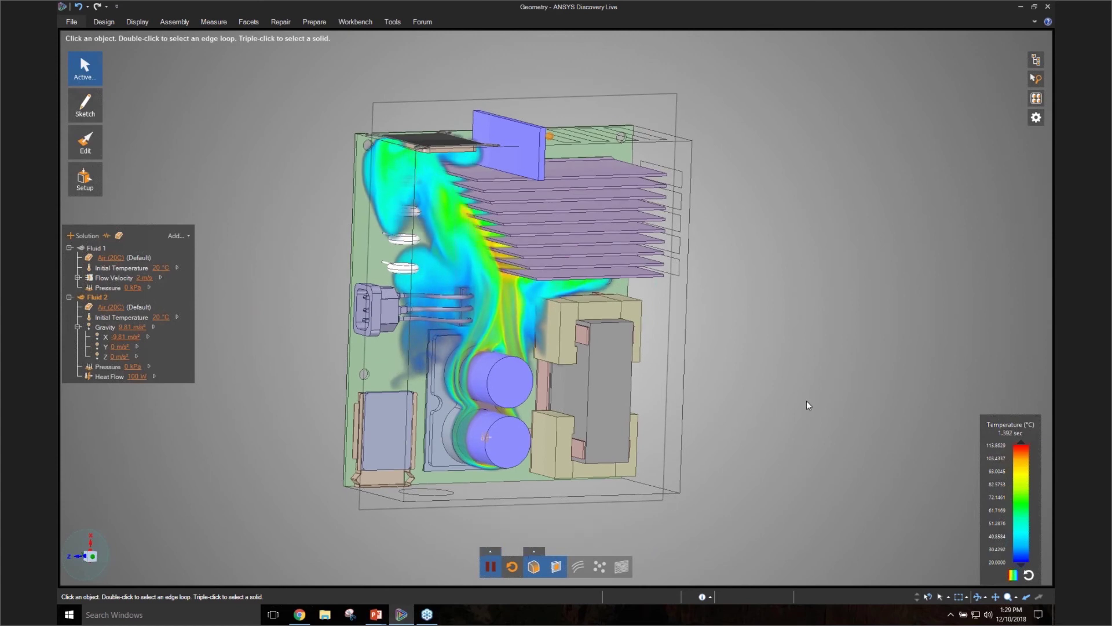
mouse_move(802, 390)
middle_down()
mouse_move(814, 378)
mouse_move(783, 392)
mouse_move(786, 380)
middle_up()
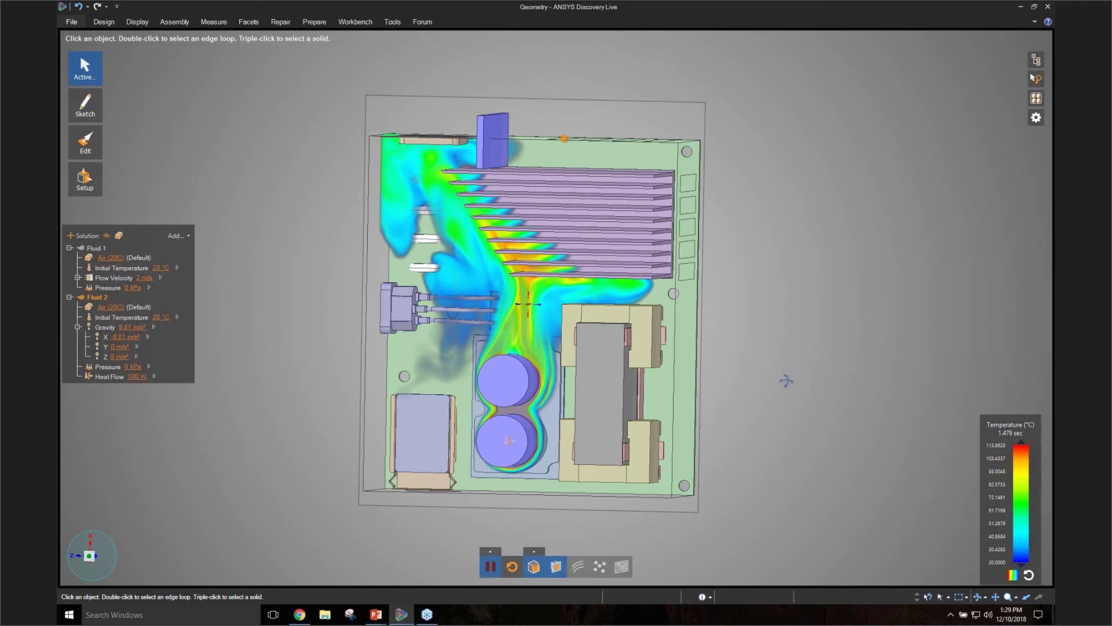
middle_drag(786, 381, 875, 259)
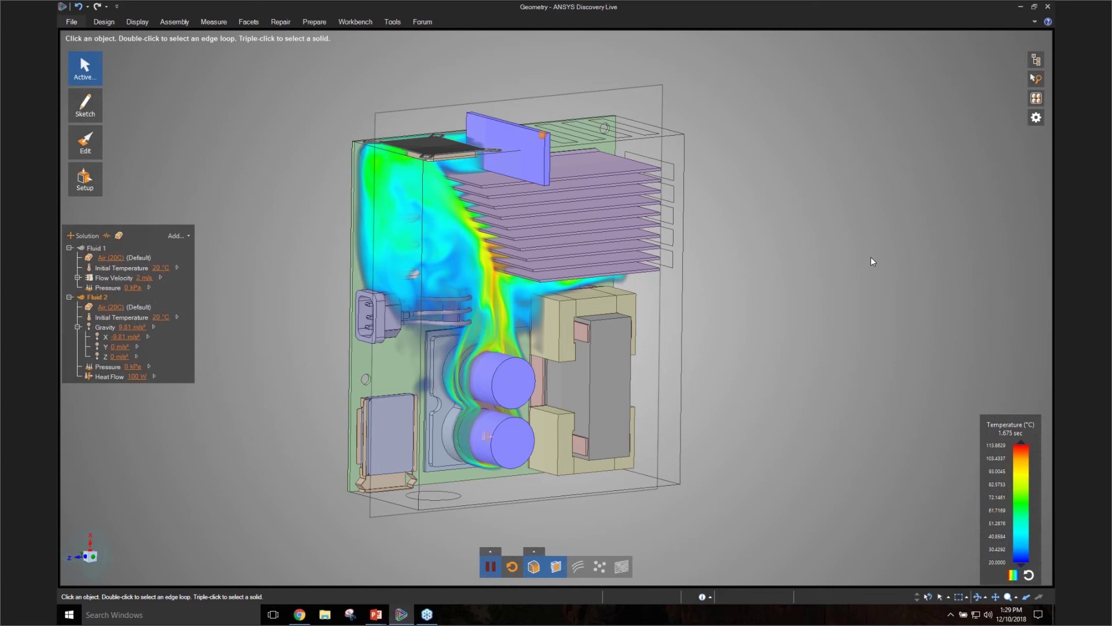
- Open the EGR with Vanes model from the CAD Models folder
click(72, 22)
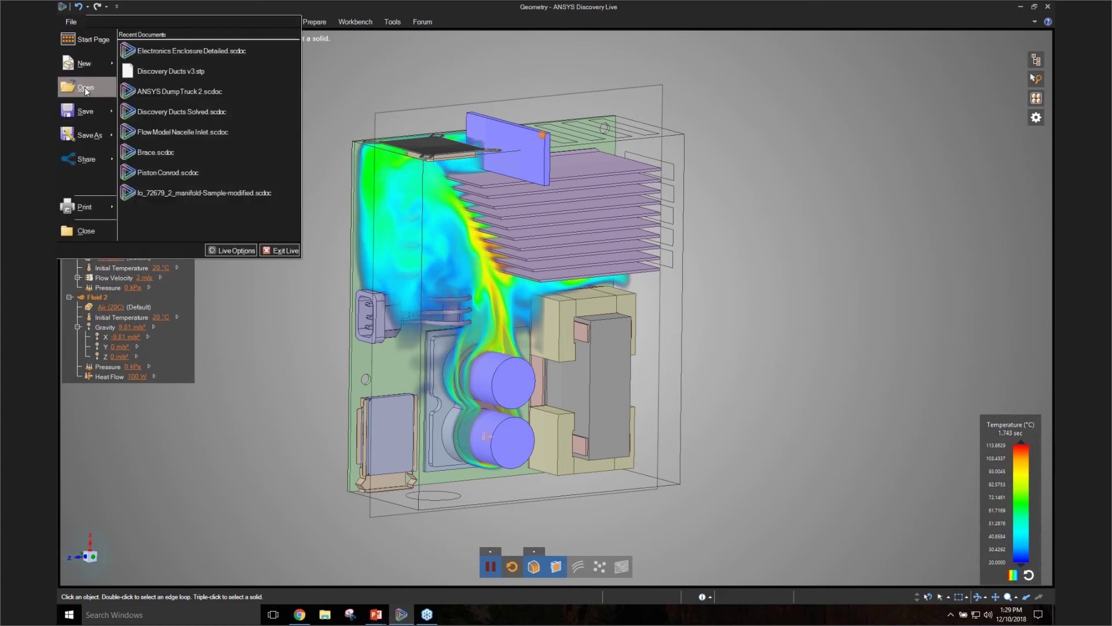
click(85, 88)
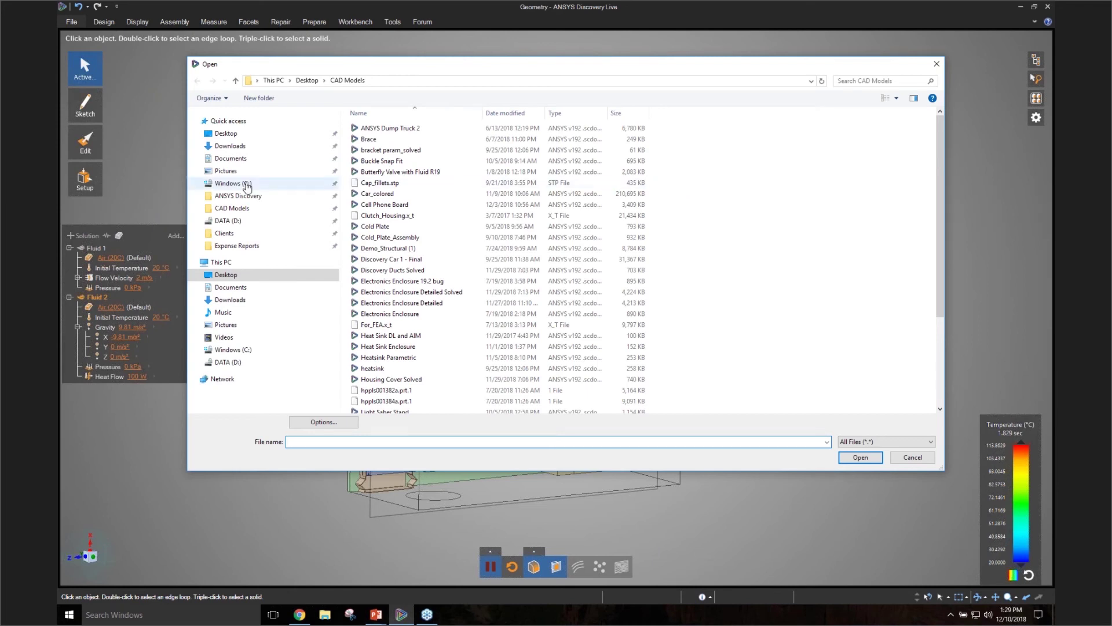
click(234, 210)
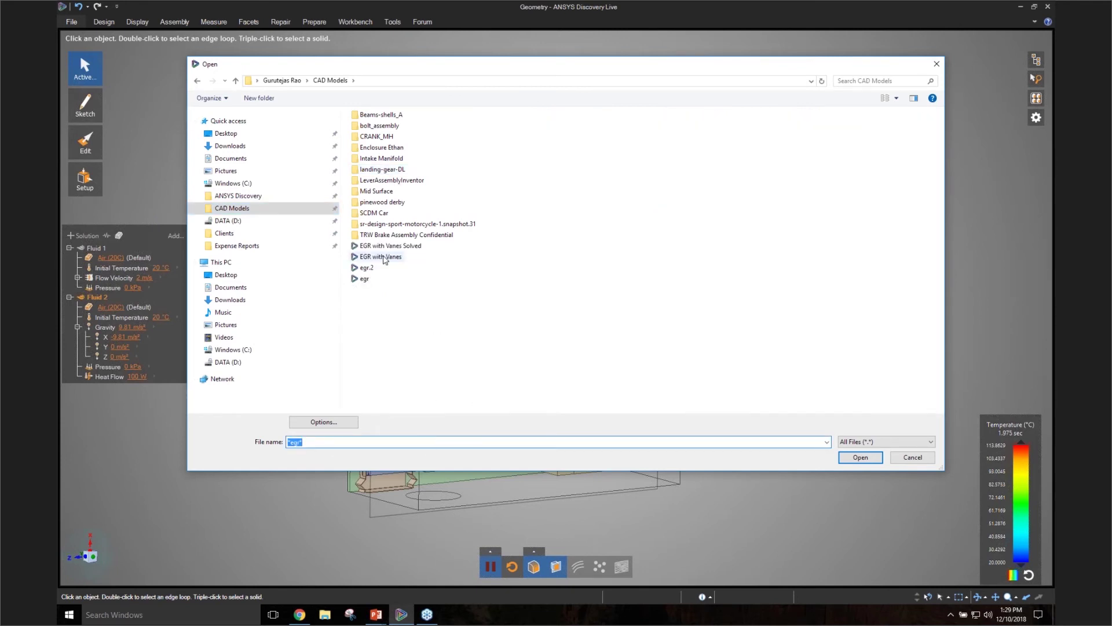
click(383, 257)
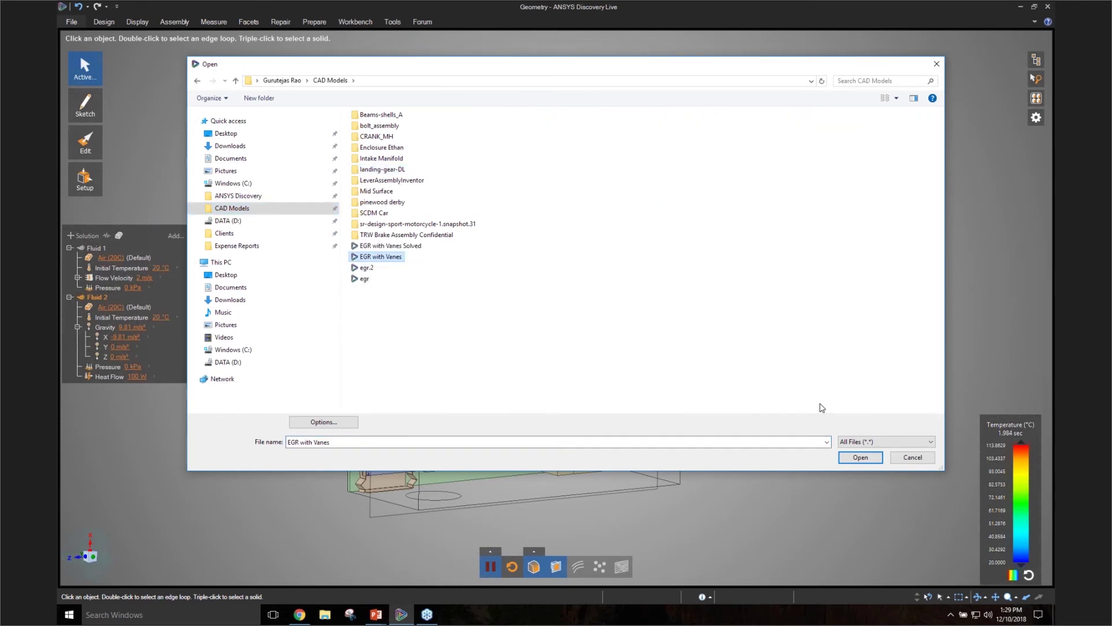
click(850, 460)
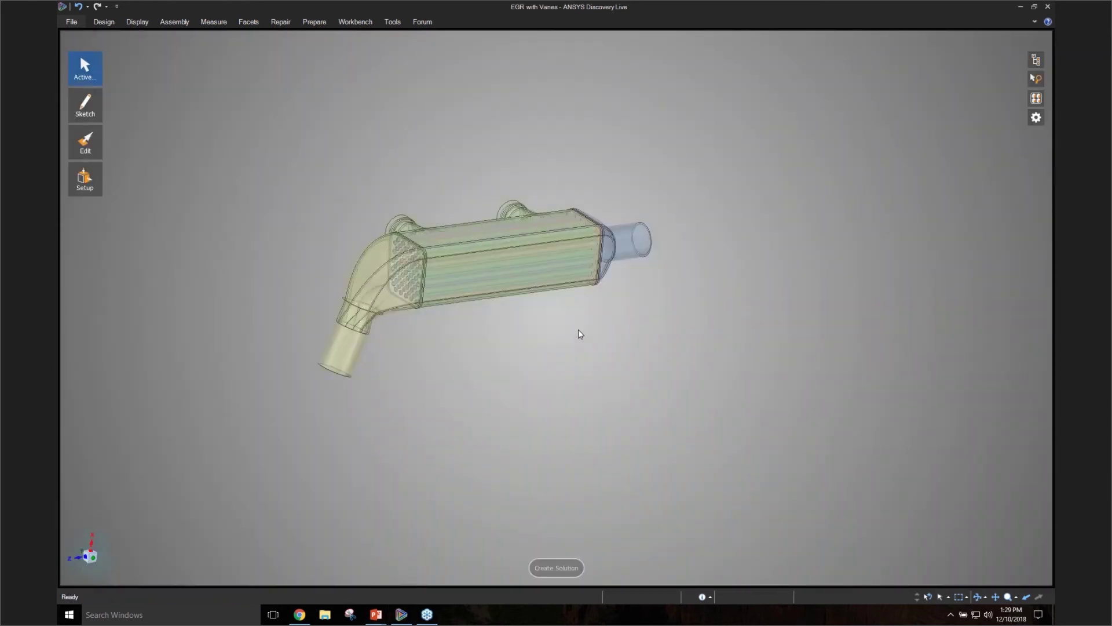
- Select the ring-shaped end faces of the bent pipe and the straight pipe, and clear the selection
middle_drag(469, 352, 467, 297)
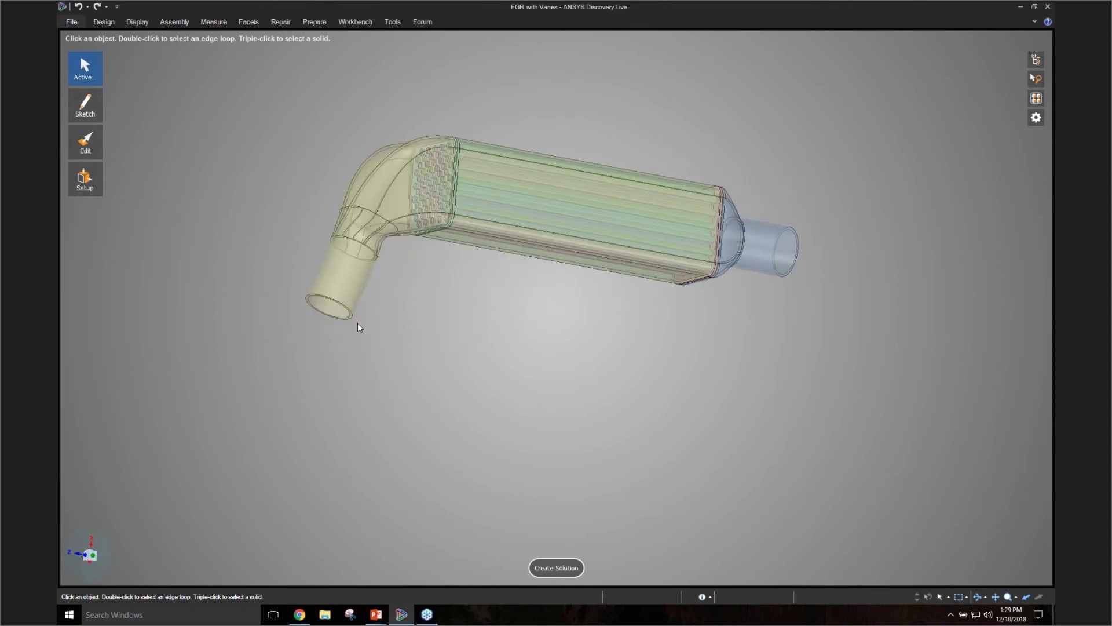
scroll(357, 322, up, 3)
click(346, 312)
middle_drag(405, 329, 735, 272)
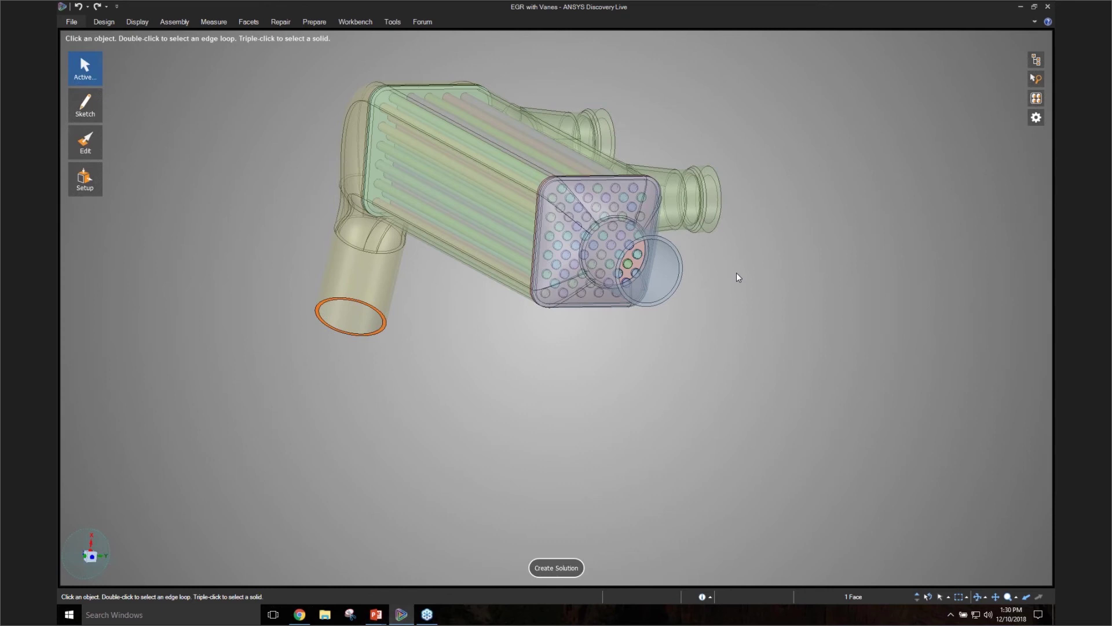
scroll(733, 278, up, 3)
middle_drag(727, 280, 541, 408)
scroll(541, 408, down, 3)
ctrl+middle_drag(482, 189, 468, 180)
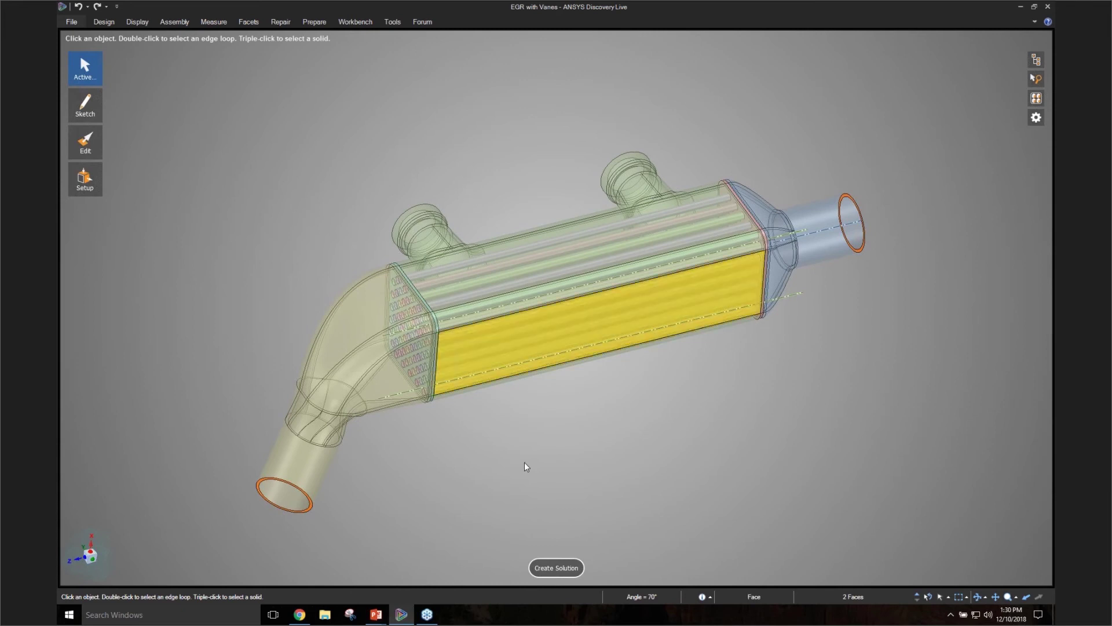
middle_drag(544, 512, 388, 413)
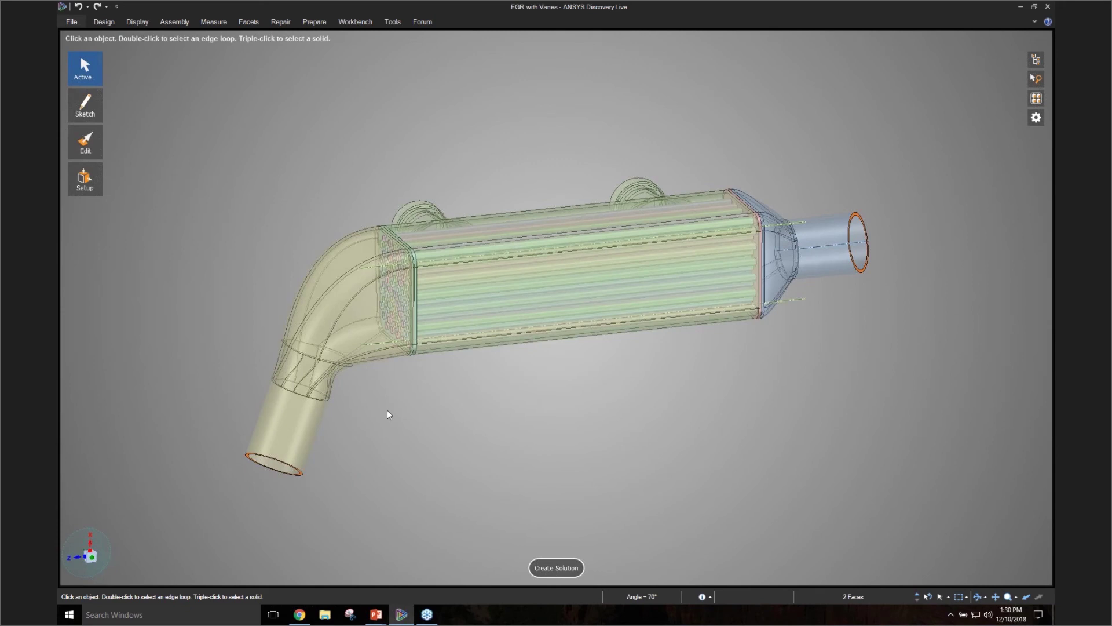
click(388, 410)
- Create an internal air flow solution with a 0.5 m/s inlet at the bent pipe and a 0 kPa outlet at the straight pipe
mouse_move(387, 410)
middle_down()
mouse_move(403, 408)
mouse_move(375, 437)
middle_up()
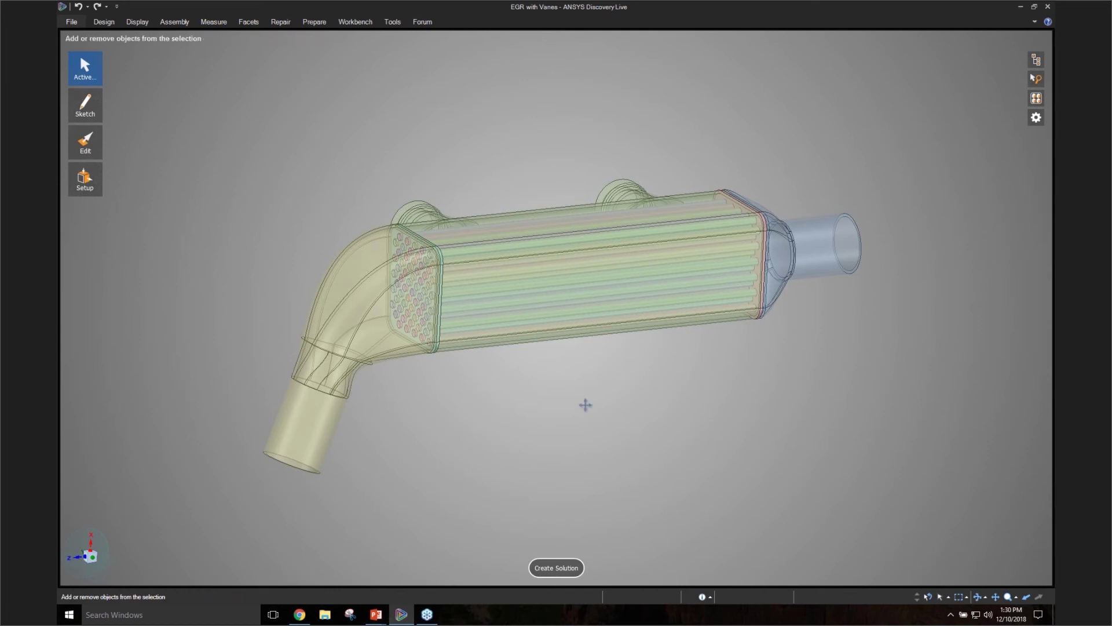
middle_drag(585, 401, 332, 482)
middle_drag(337, 449, 340, 455)
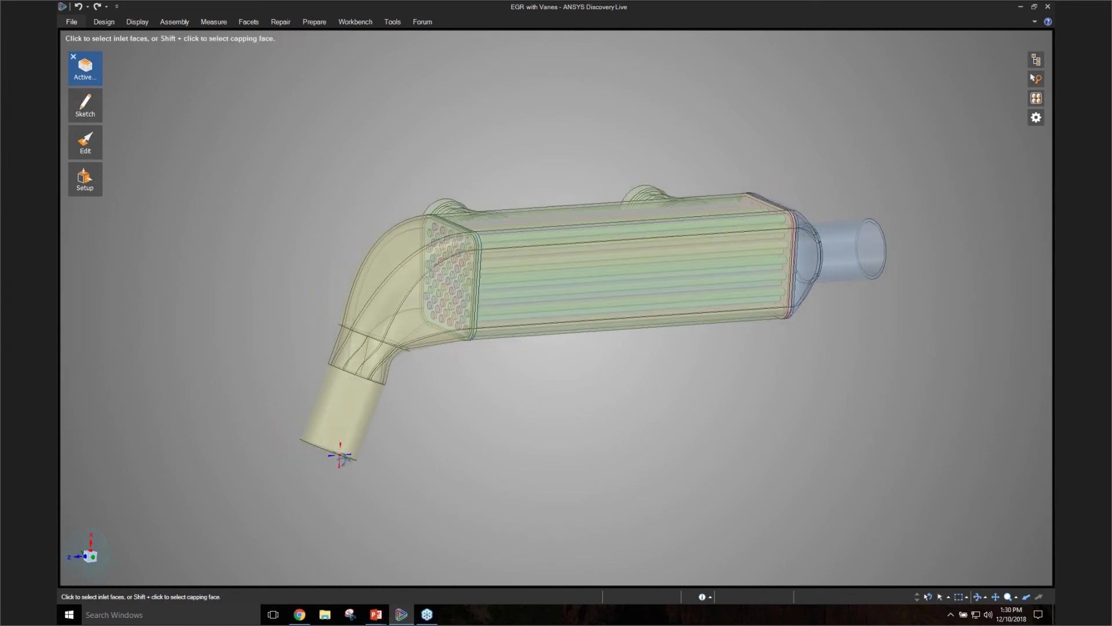
shift+click(373, 465)
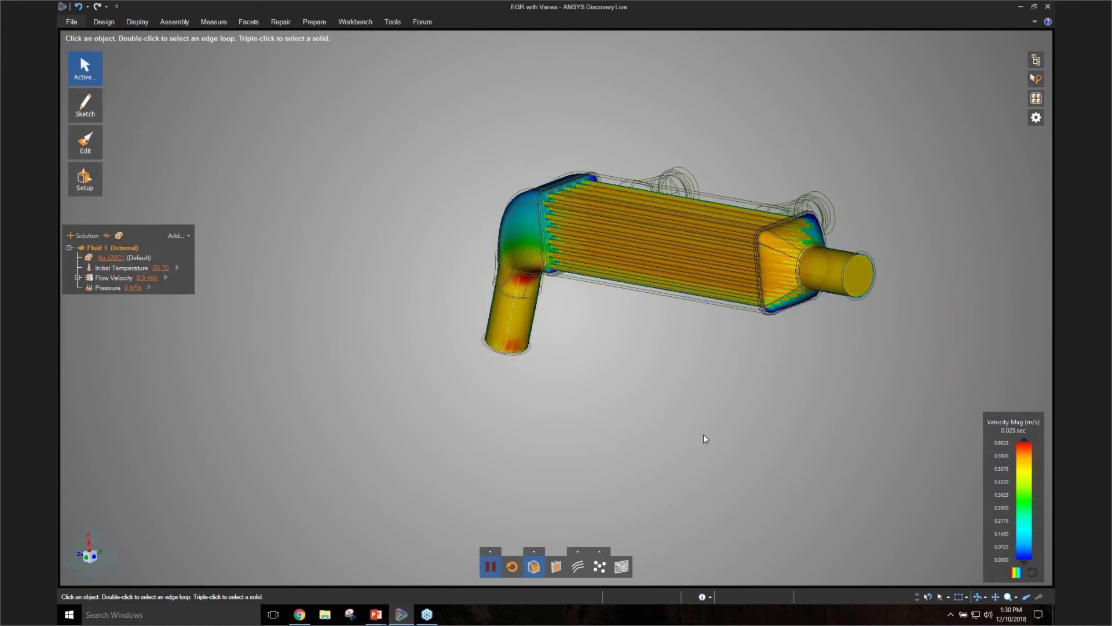
- Show velocity on a lengthwise cutting plane through the cooler, section the model there and view the plane head-on
middle_drag(663, 420, 759, 413)
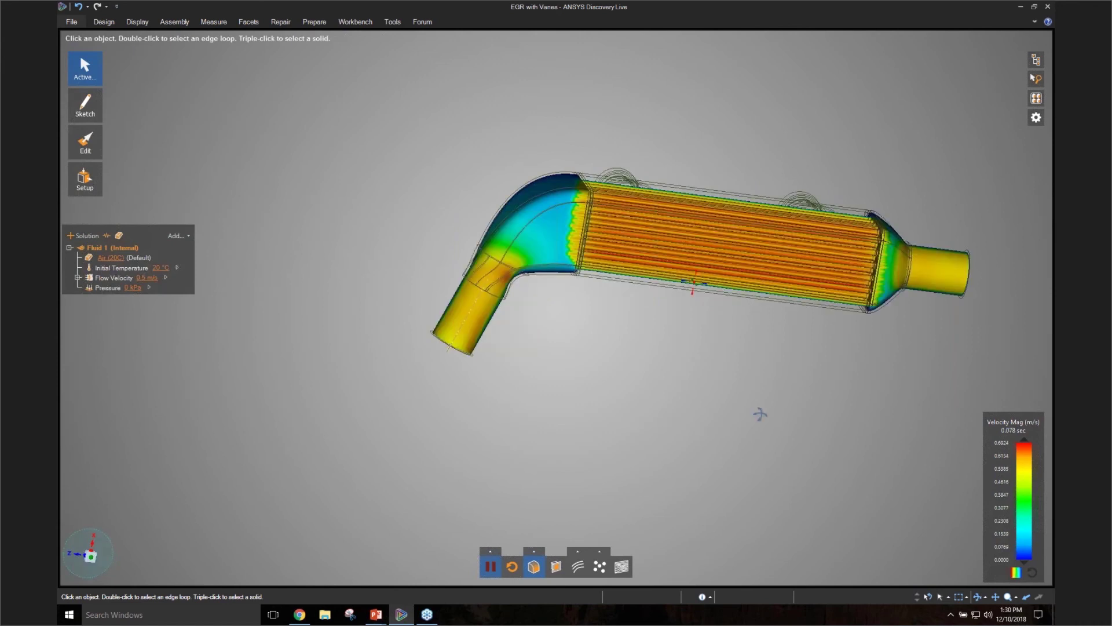
click(534, 551)
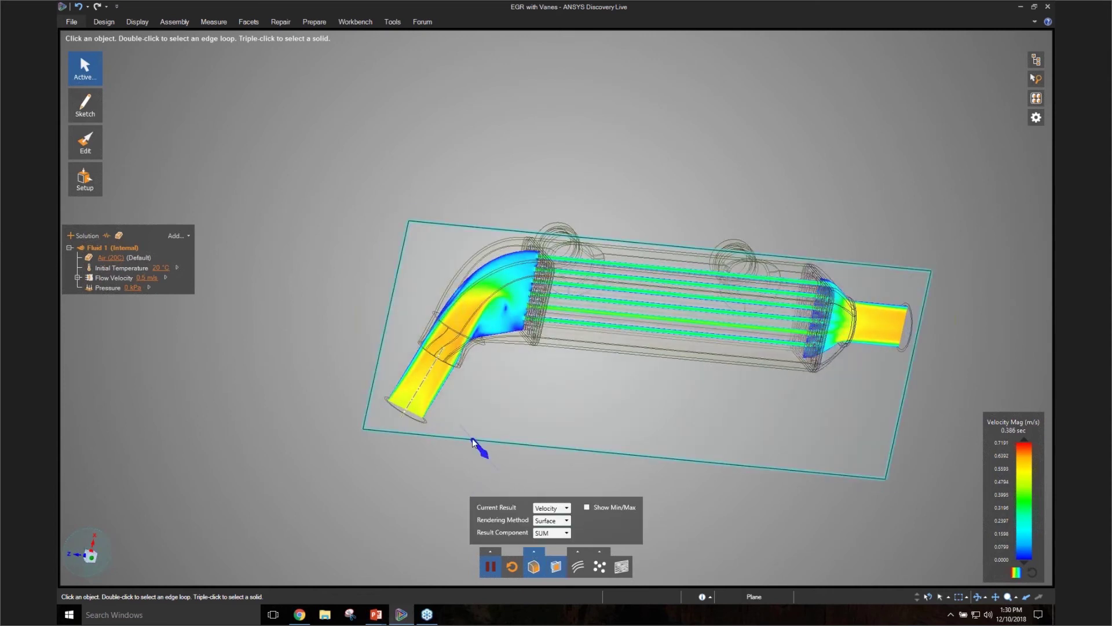
key(x)
key(v)
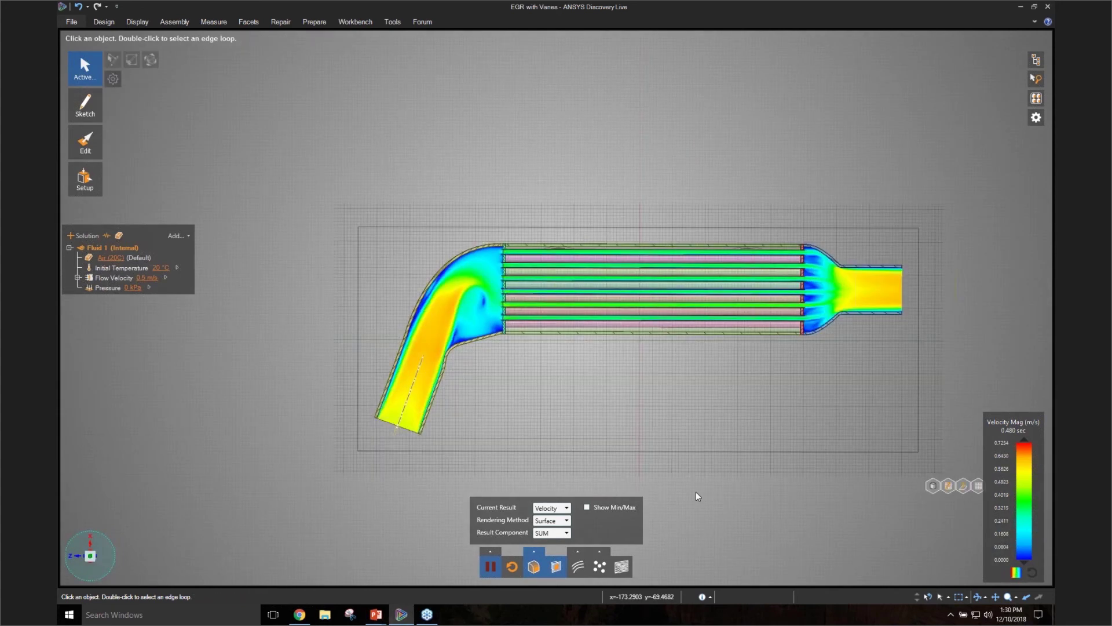
- Set the inlet flow velocity of Fluid 1 to 5 m/s
ctrl+middle_drag(777, 520, 705, 500)
click(148, 278)
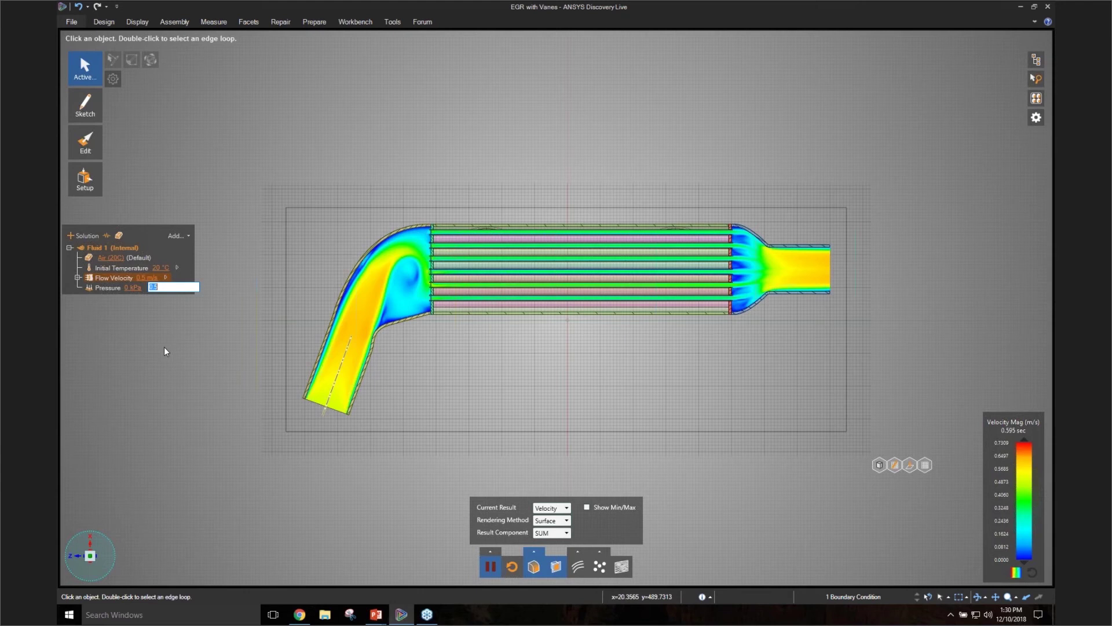
text(5)
key(Return)
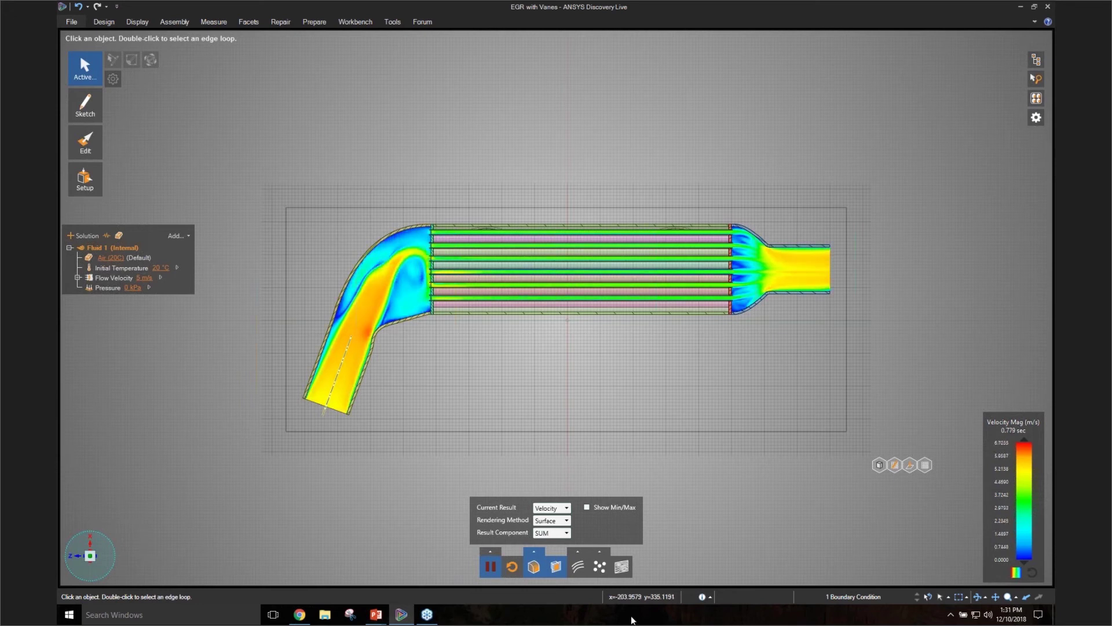
- View the internal flow as streamlines and return to velocity contours on the cutting plane
click(581, 567)
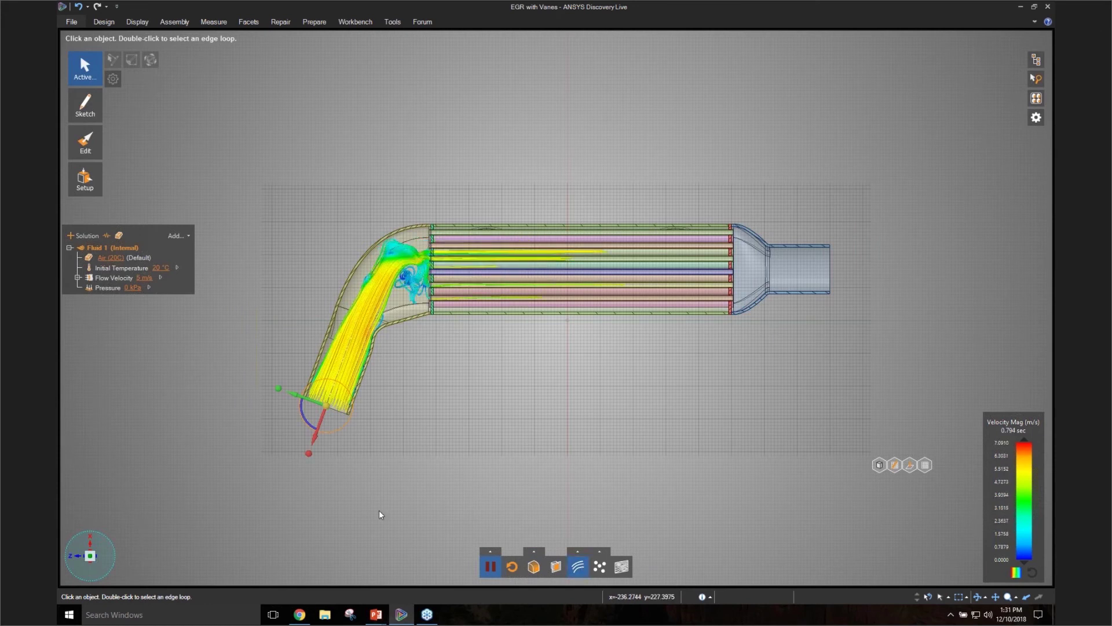
middle_drag(379, 509, 368, 492)
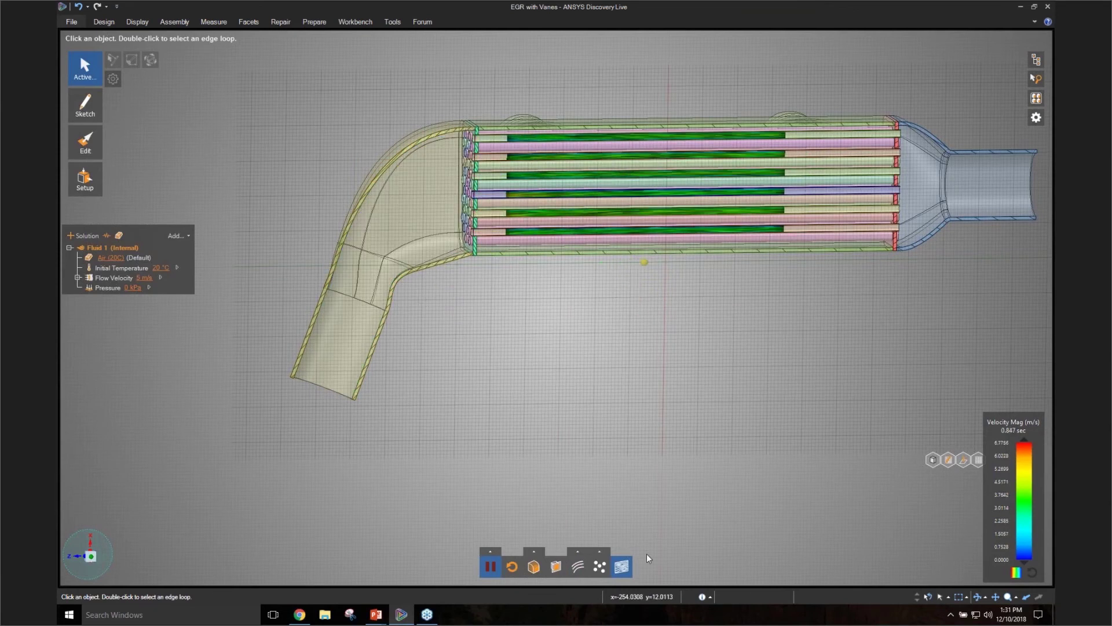
click(534, 566)
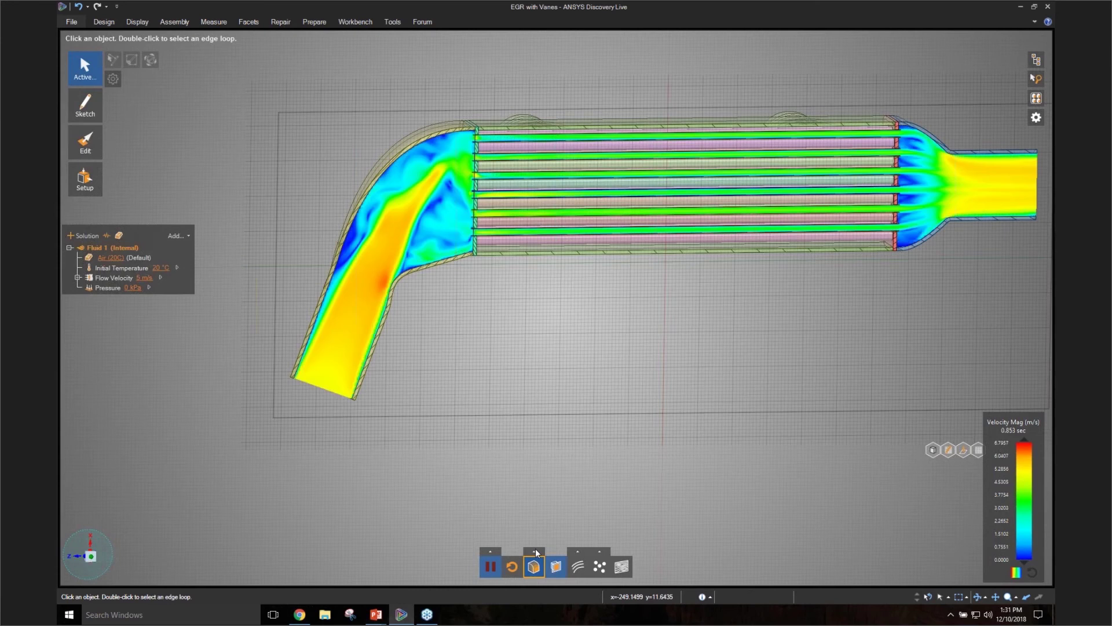
- Preview the velocity result with Composite rendering, return to Surface rendering and face the cutting plane head-on
click(535, 552)
click(568, 521)
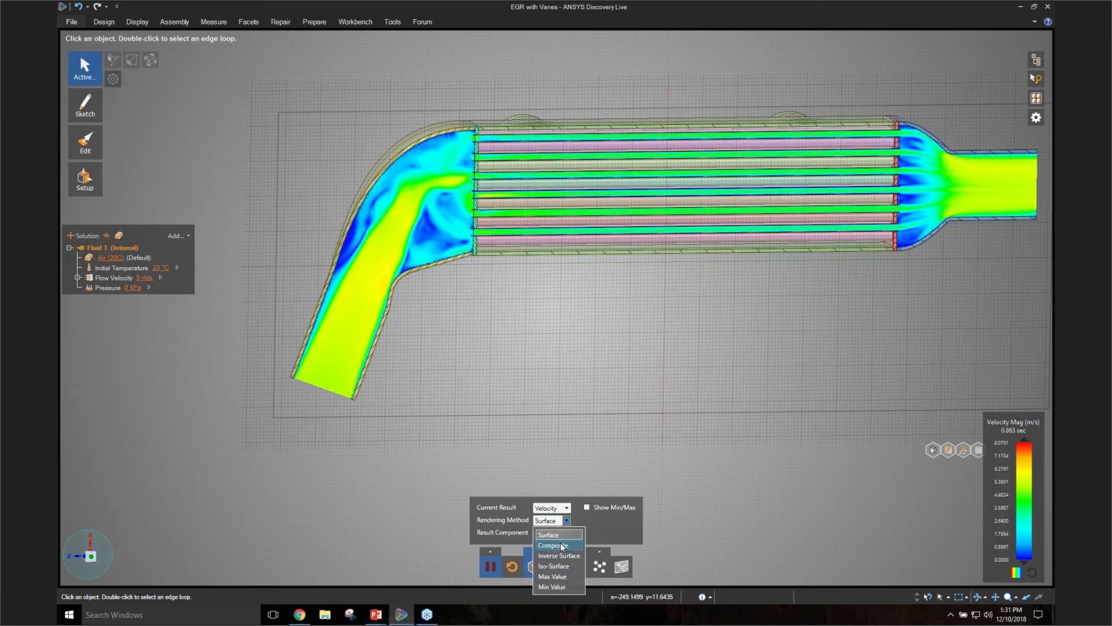
click(570, 576)
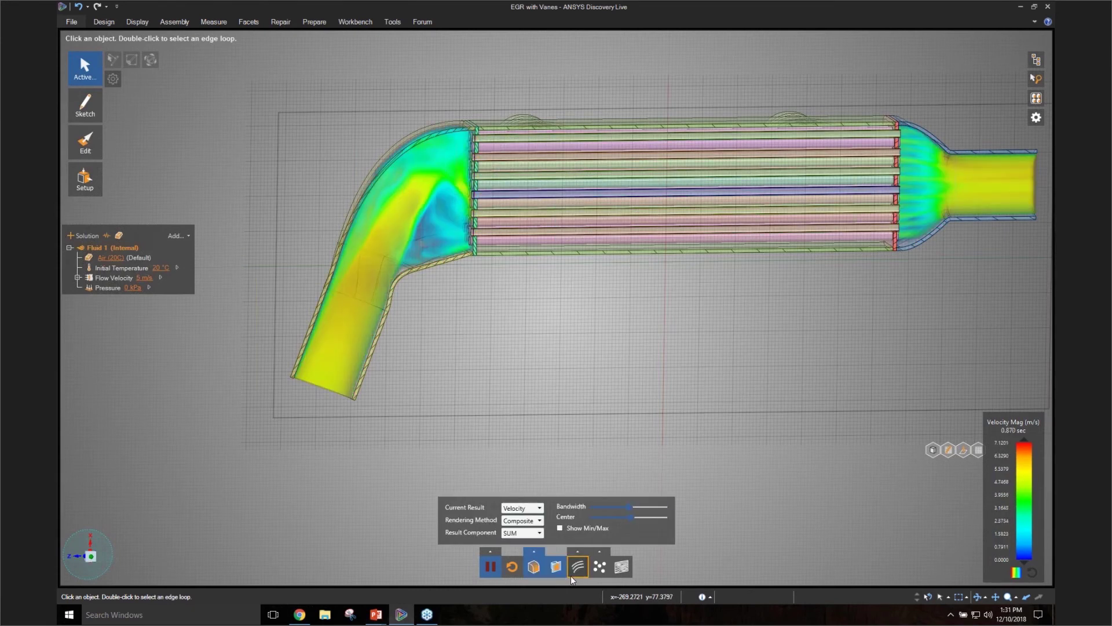
click(540, 520)
click(517, 534)
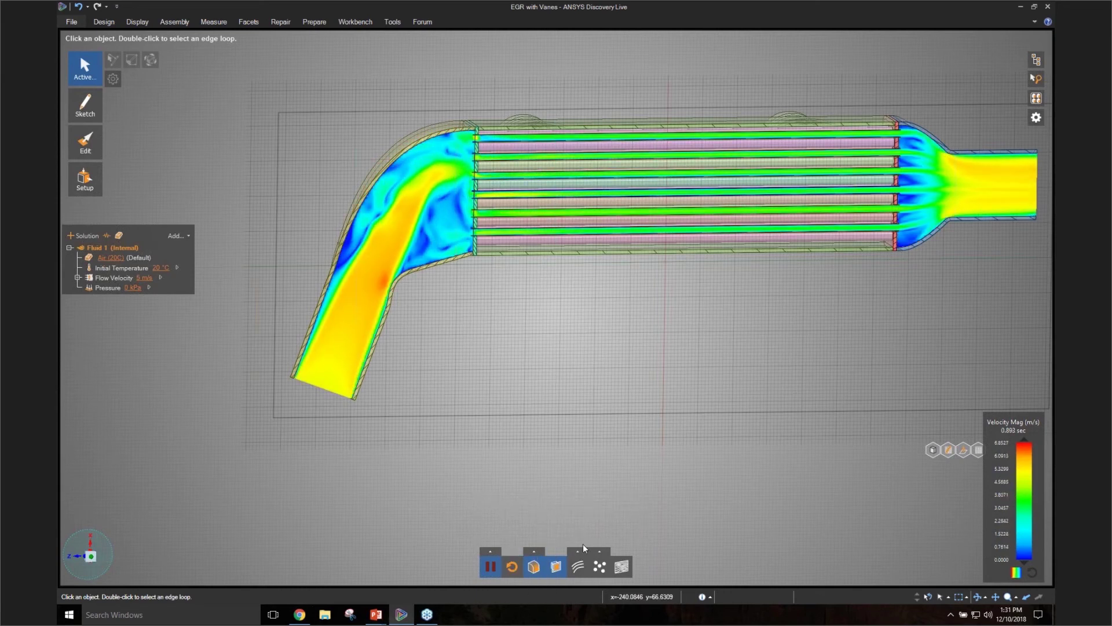
key(v)
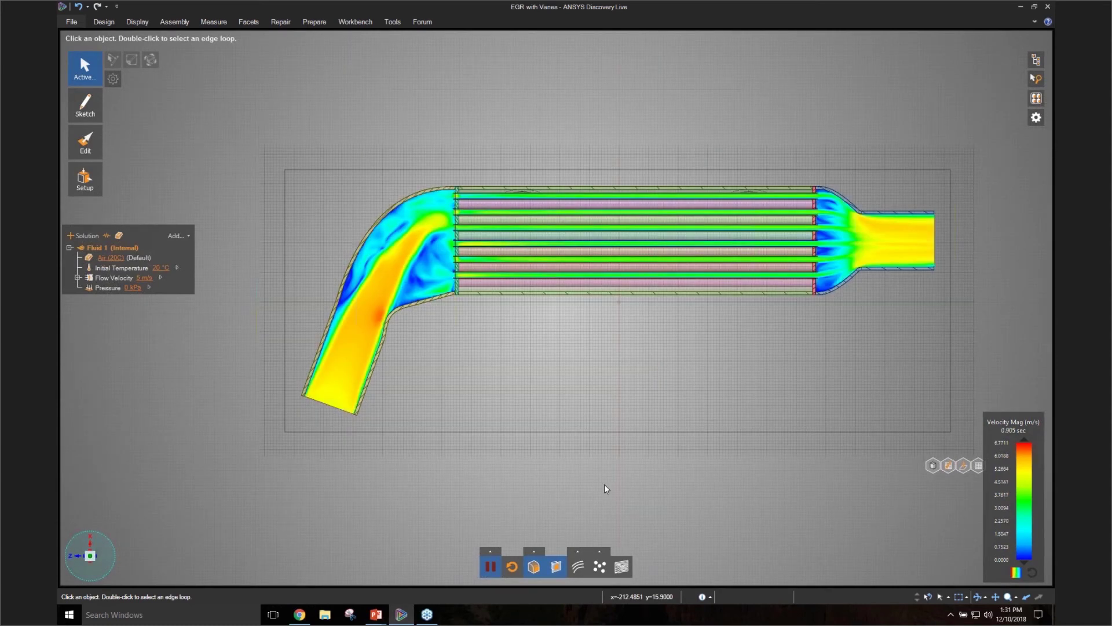
- Turn on the vane bodies in the bent inlet section and inspect the velocity contours around them
click(1035, 60)
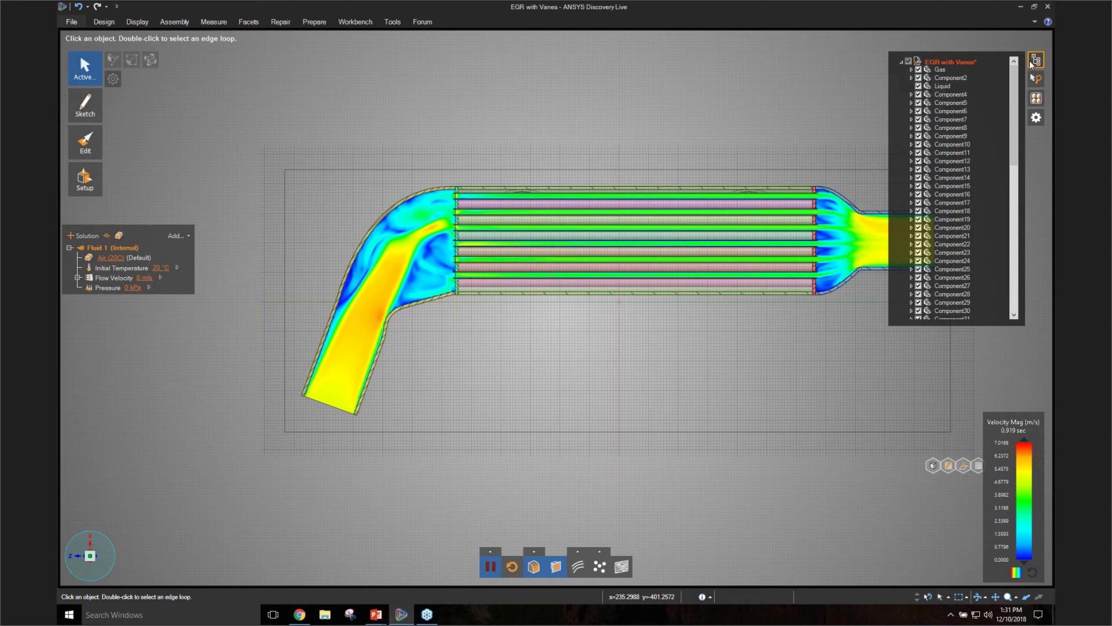
scroll(1009, 164, down, 6)
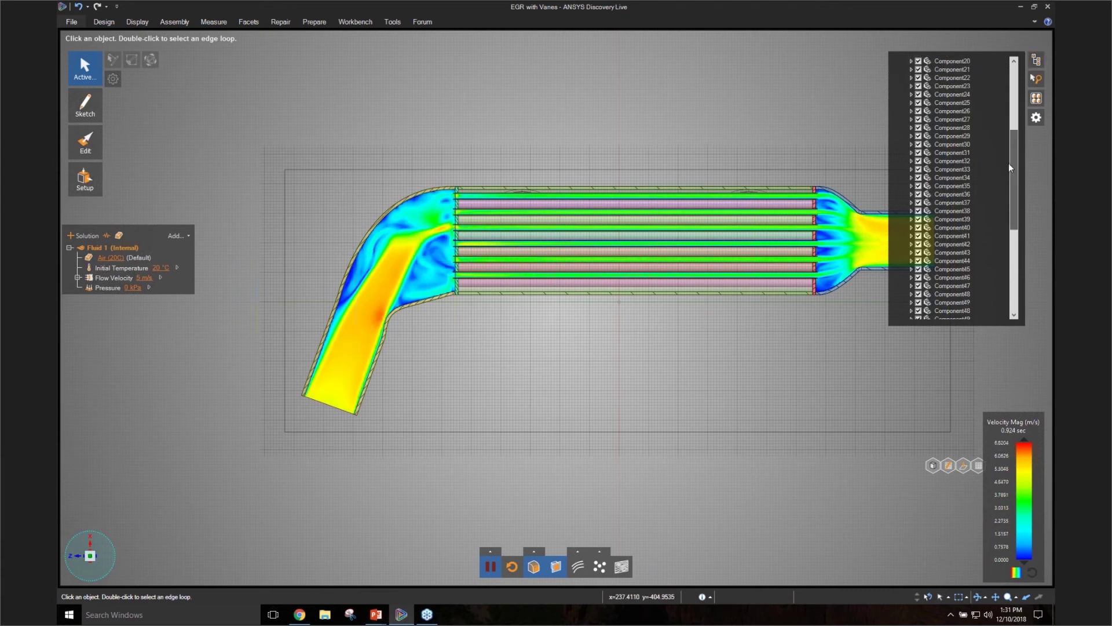
middle_drag(454, 412, 405, 409)
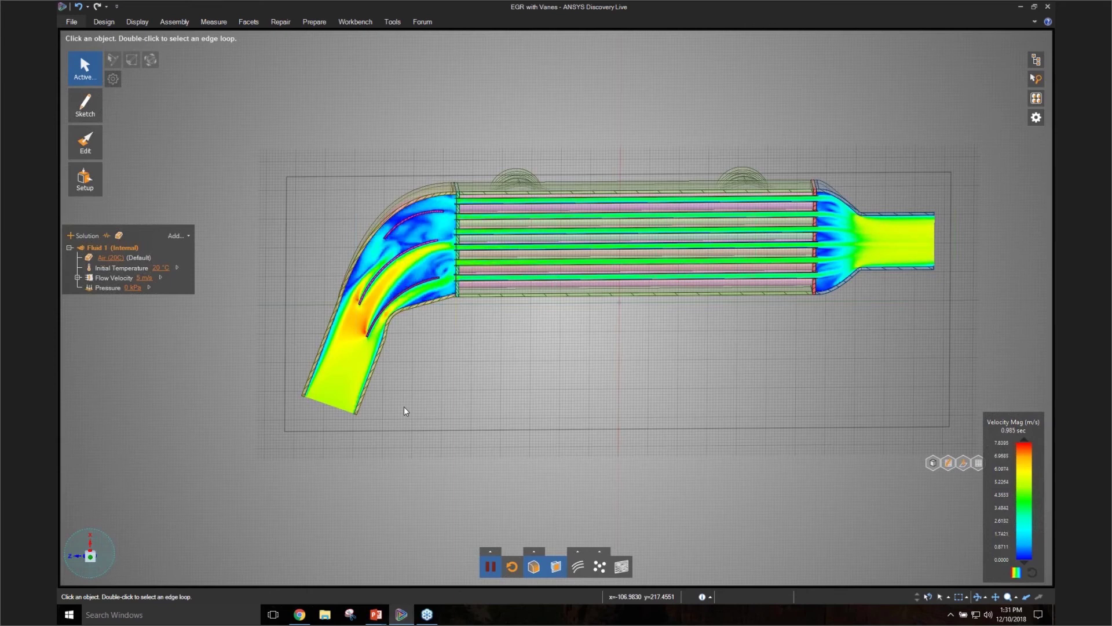
middle_drag(457, 340, 503, 344)
middle_drag(457, 395, 449, 400)
mouse_move(538, 490)
middle_down()
mouse_move(423, 461)
mouse_move(473, 484)
middle_up()
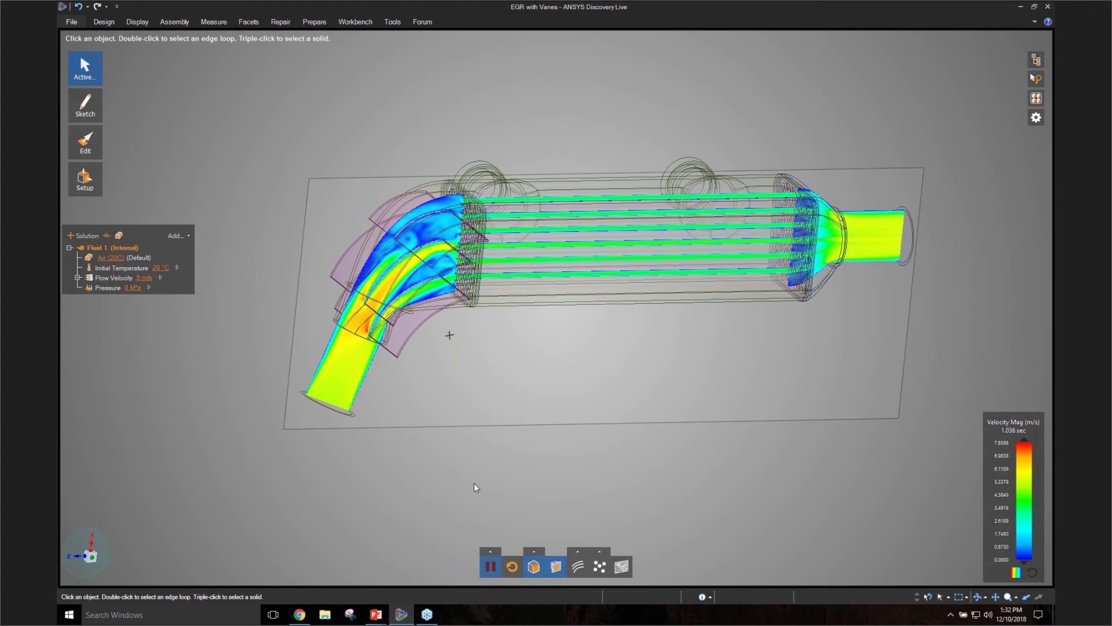
- Move the middle vane upward about 8 mm inside the bent inlet section
key(m)
key(x)
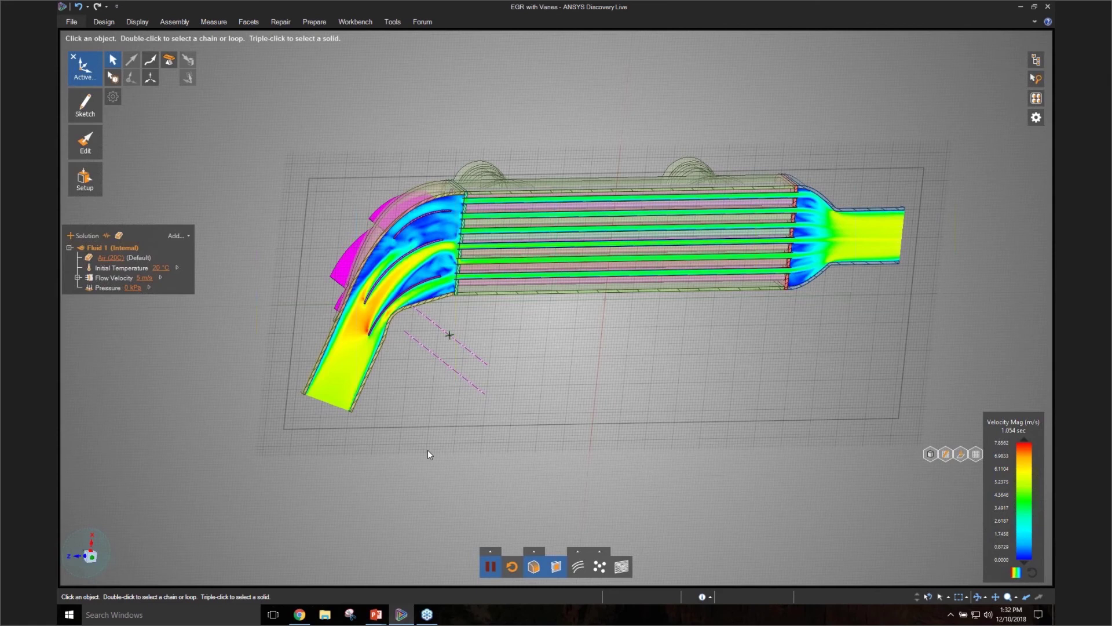
scroll(386, 273, up, 5)
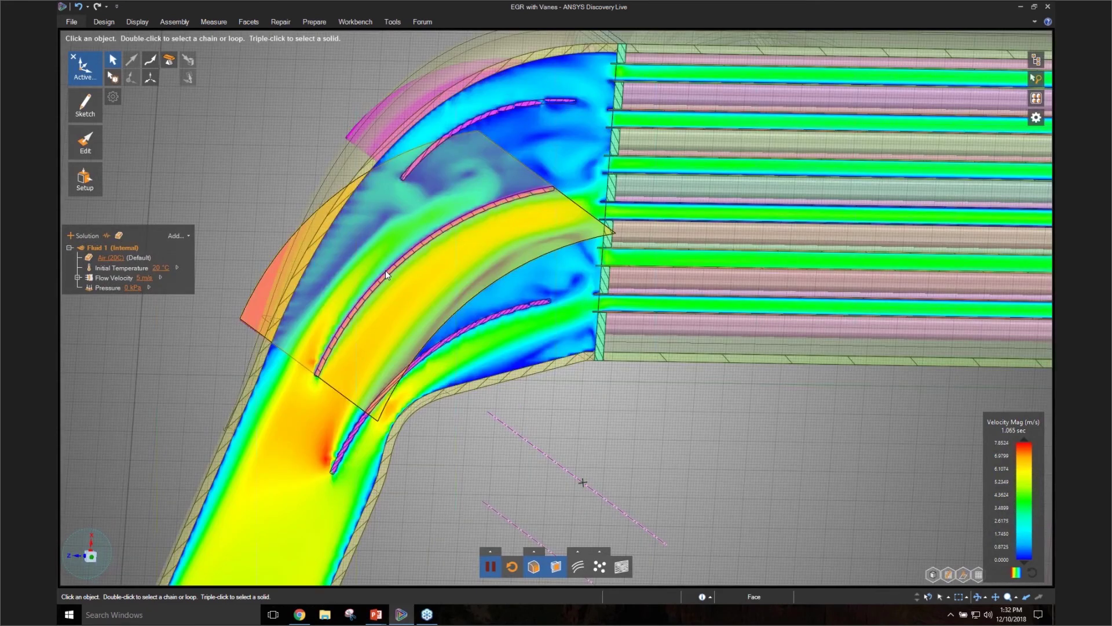
click(386, 272)
scroll(387, 273, down, 2)
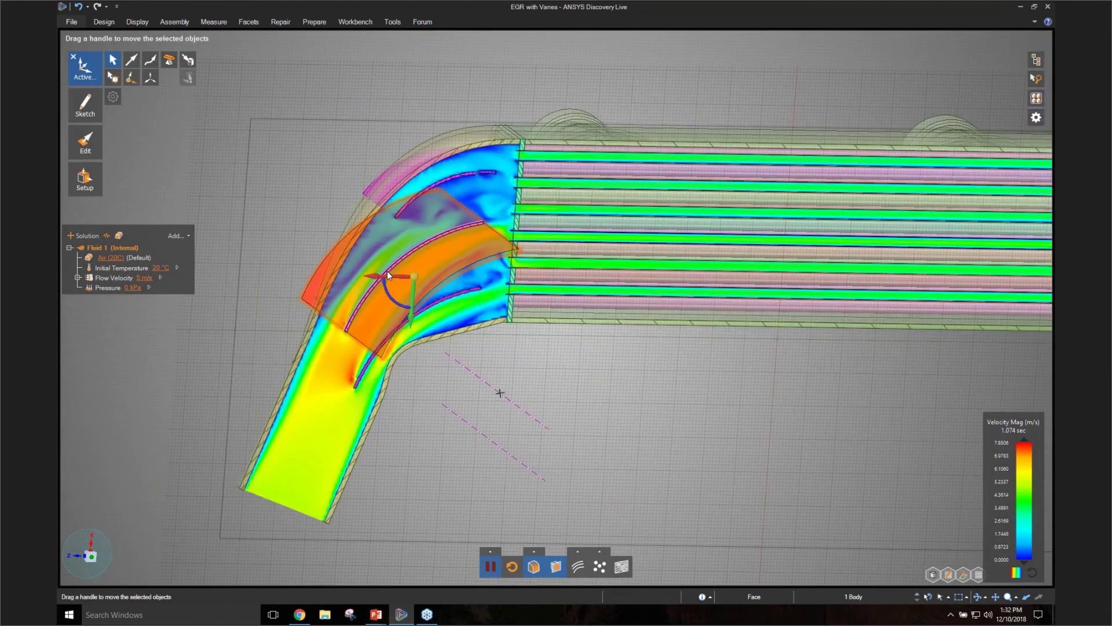
mouse_move(387, 270)
middle_down()
mouse_move(423, 335)
mouse_move(407, 311)
middle_up()
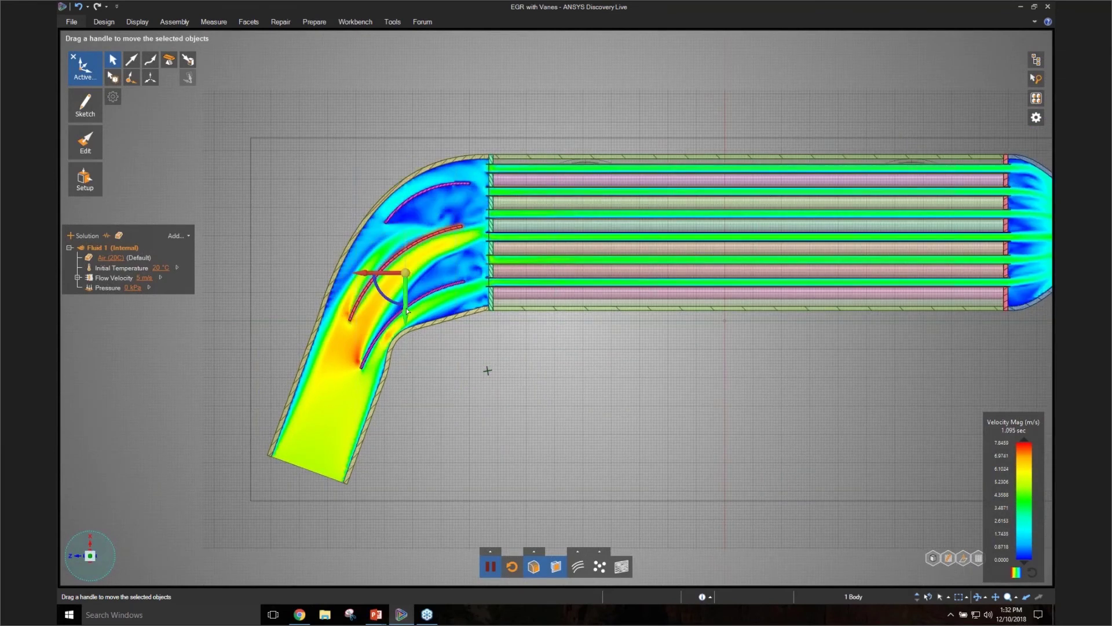
drag(407, 311, 407, 299)
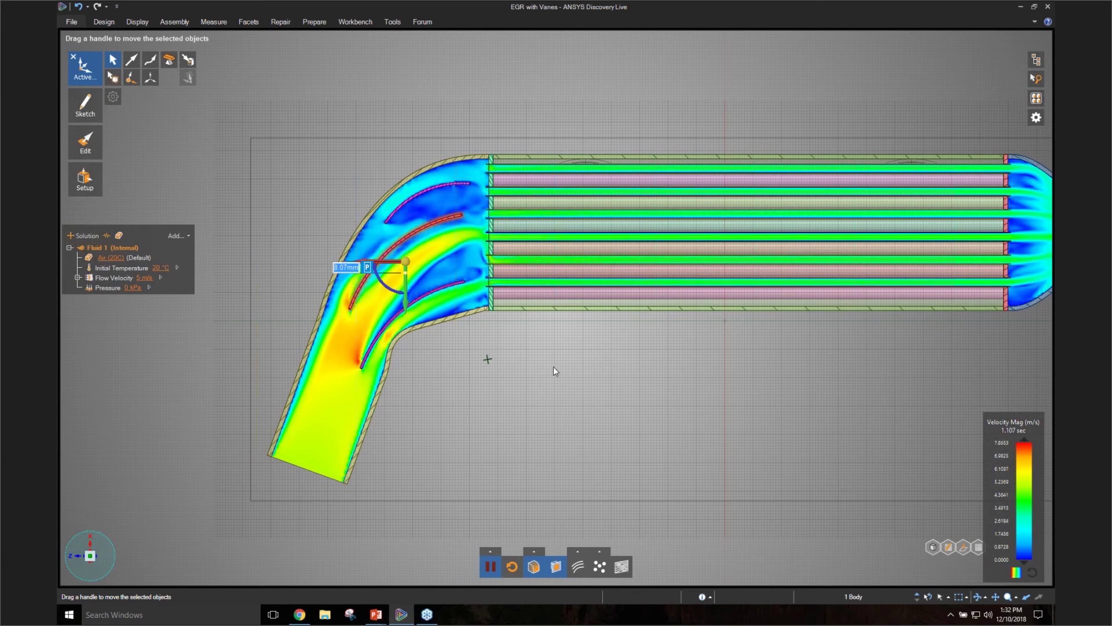
- Lower the middle vane toward the lowest vane, rotate it to about 352° and view the updated flow through the cooler
drag(405, 290, 212, 399)
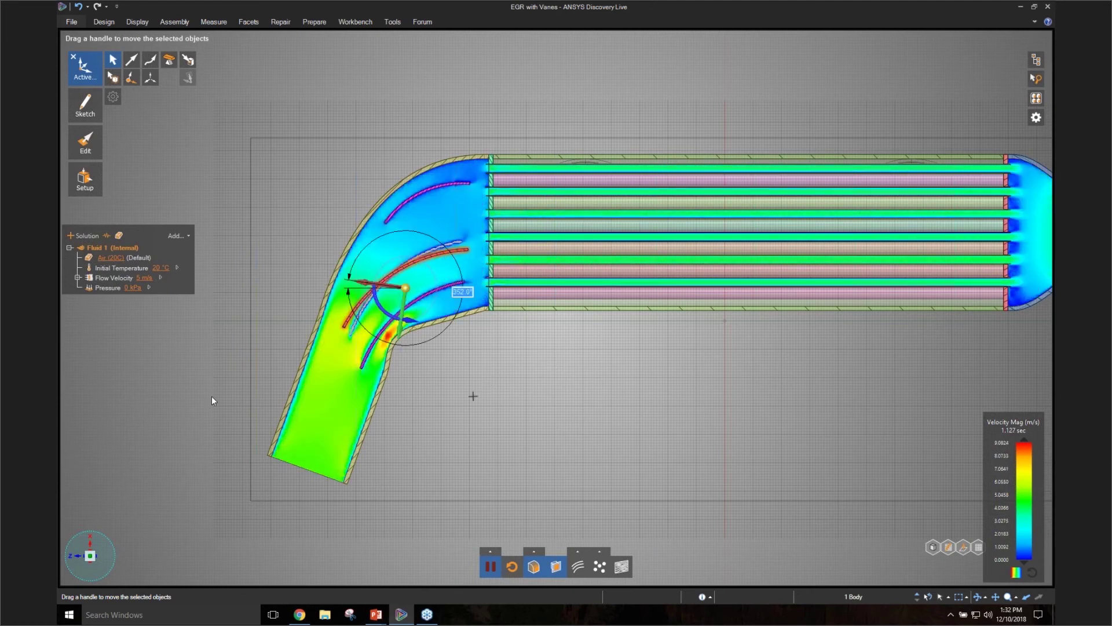
click(213, 392)
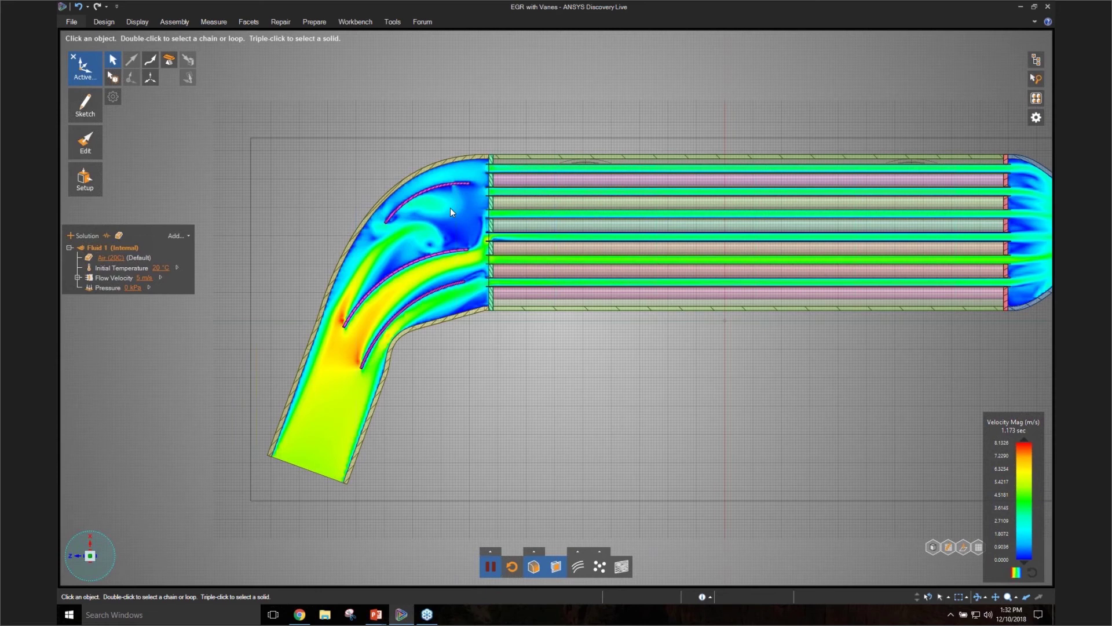
scroll(450, 208, down, 1)
shift+middle_drag(660, 369, 570, 361)
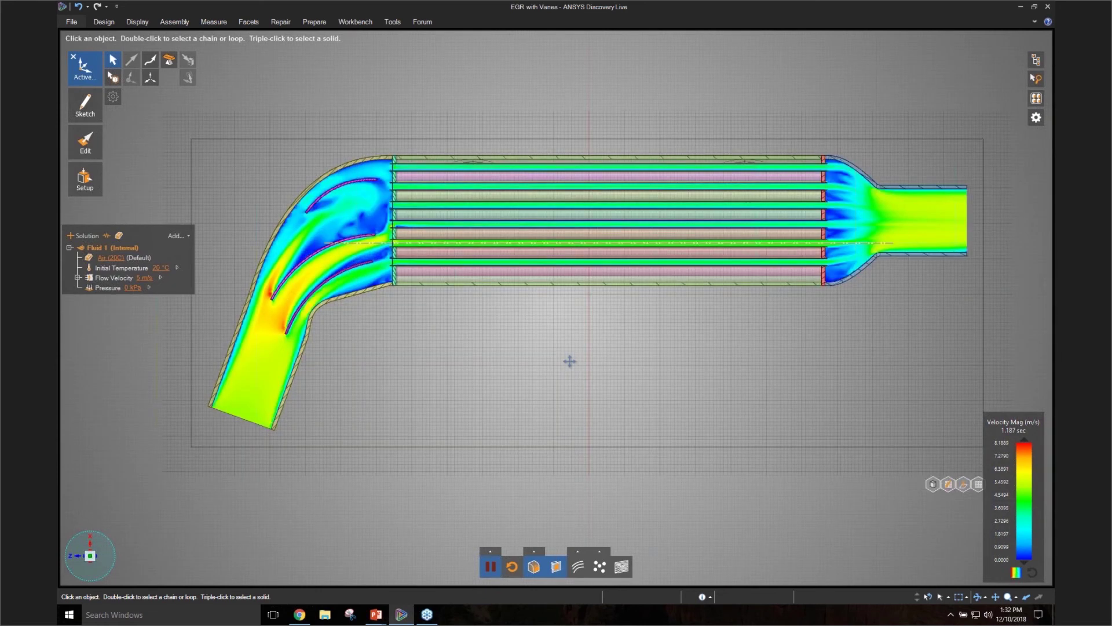
shift+middle_drag(570, 361, 584, 347)
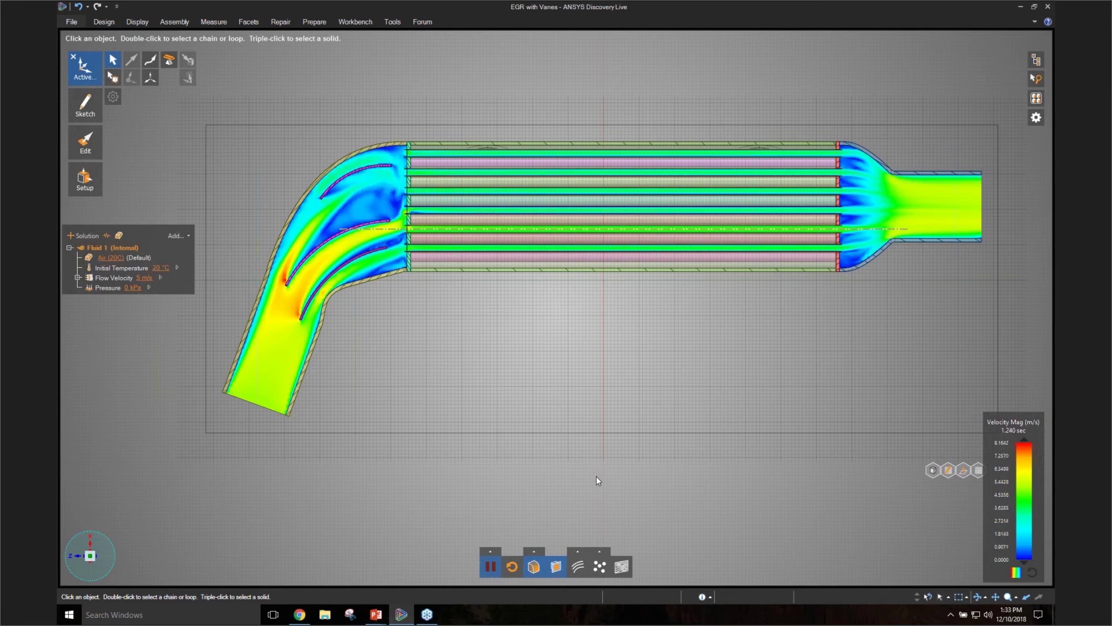
scroll(526, 399, down, 2)
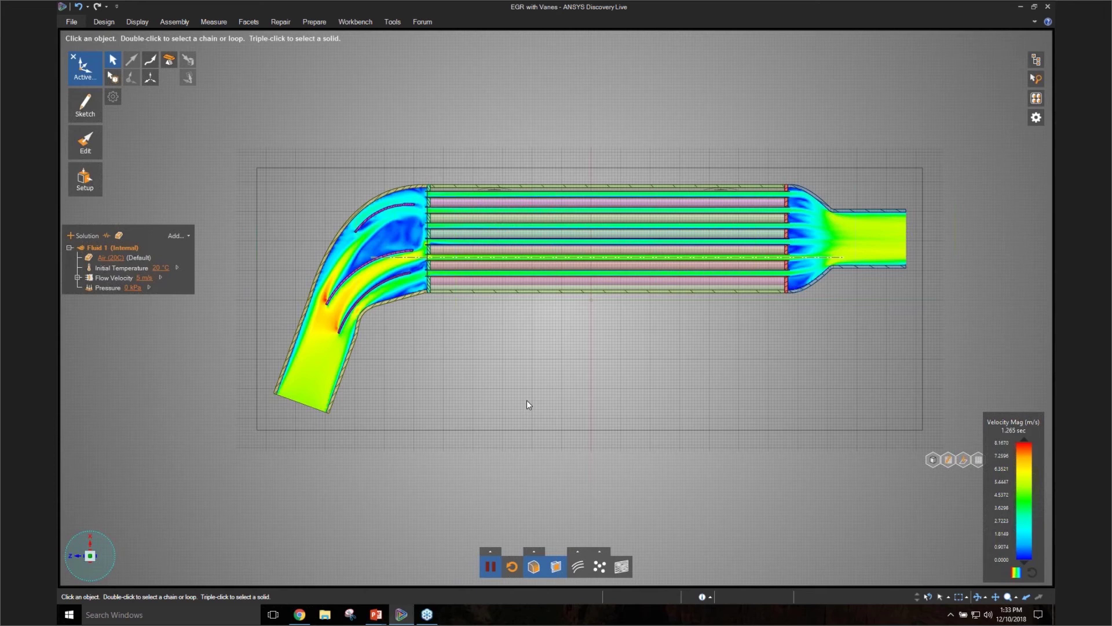
- Add a second internal air flow solution with a 0.5 m/s inlet at the nozzle nearest the bend and a 0 kPa outlet at the other nozzle
key(d)
middle_drag(505, 408, 343, 479)
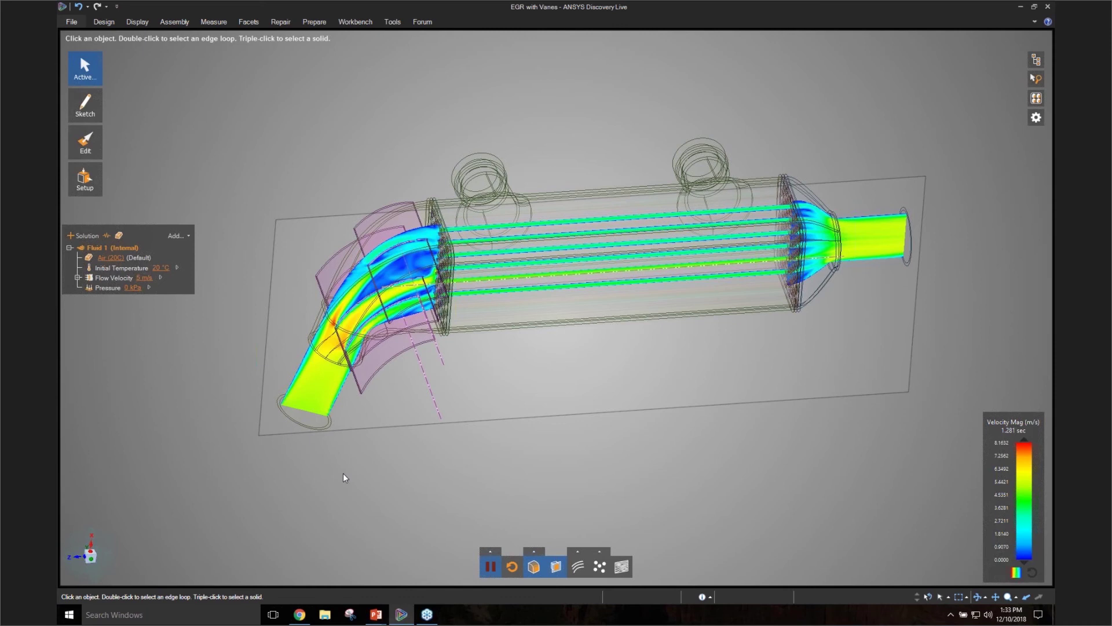
click(84, 178)
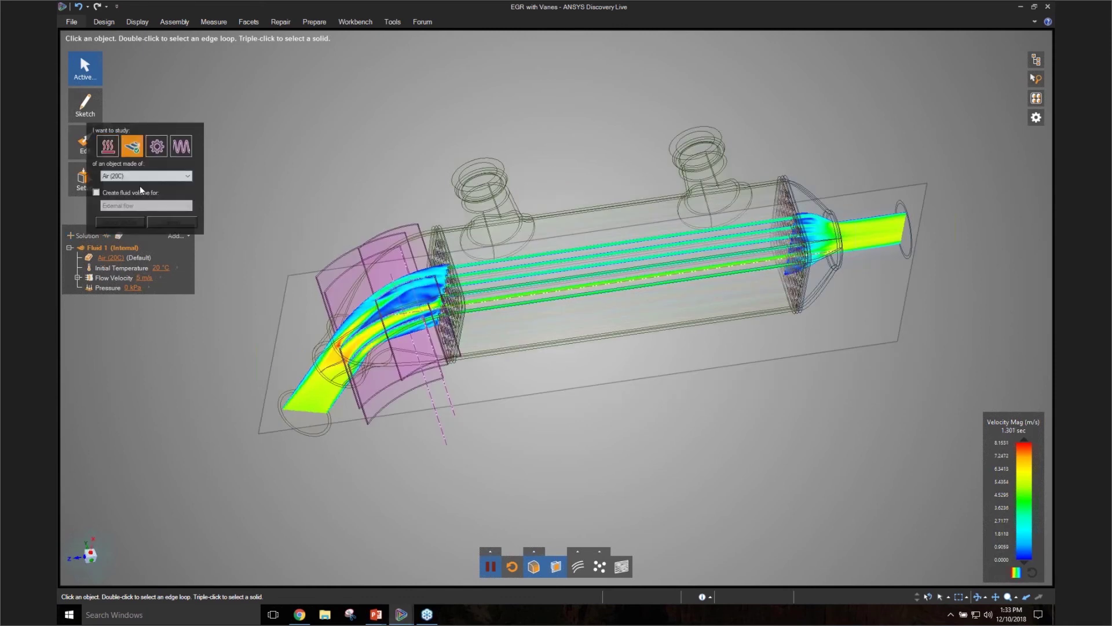
click(97, 192)
click(140, 220)
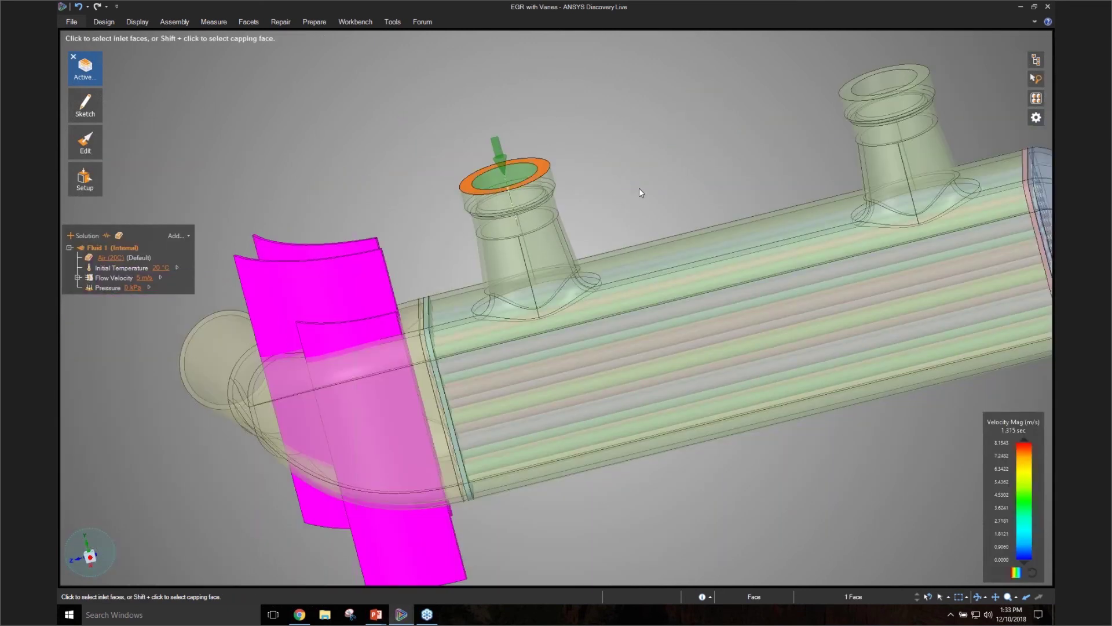
scroll(639, 188, down, 1)
click(875, 93)
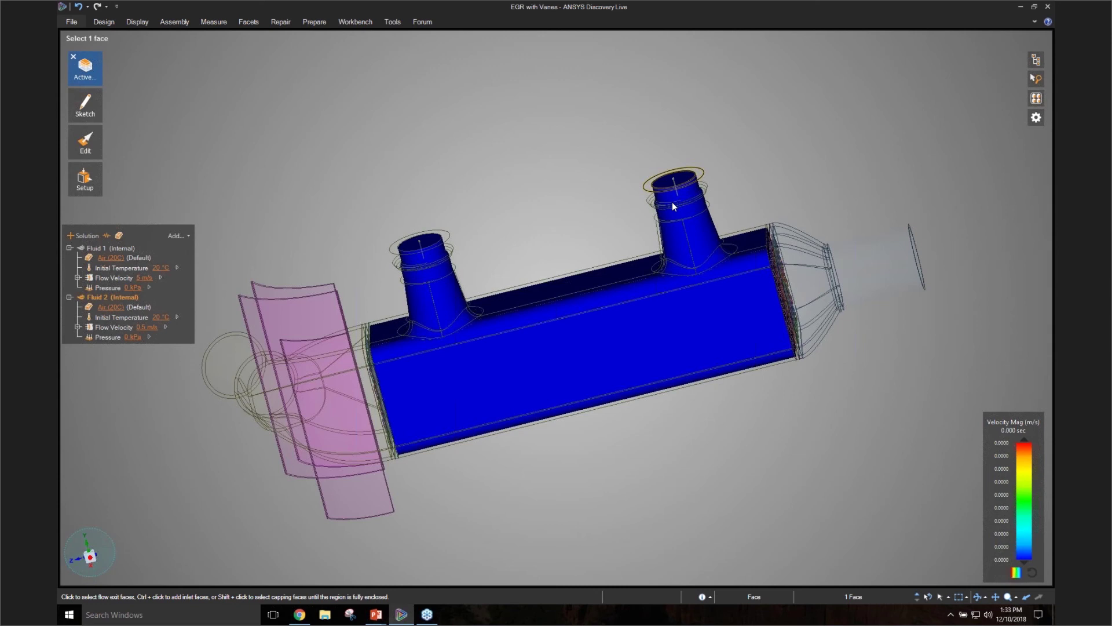
click(672, 201)
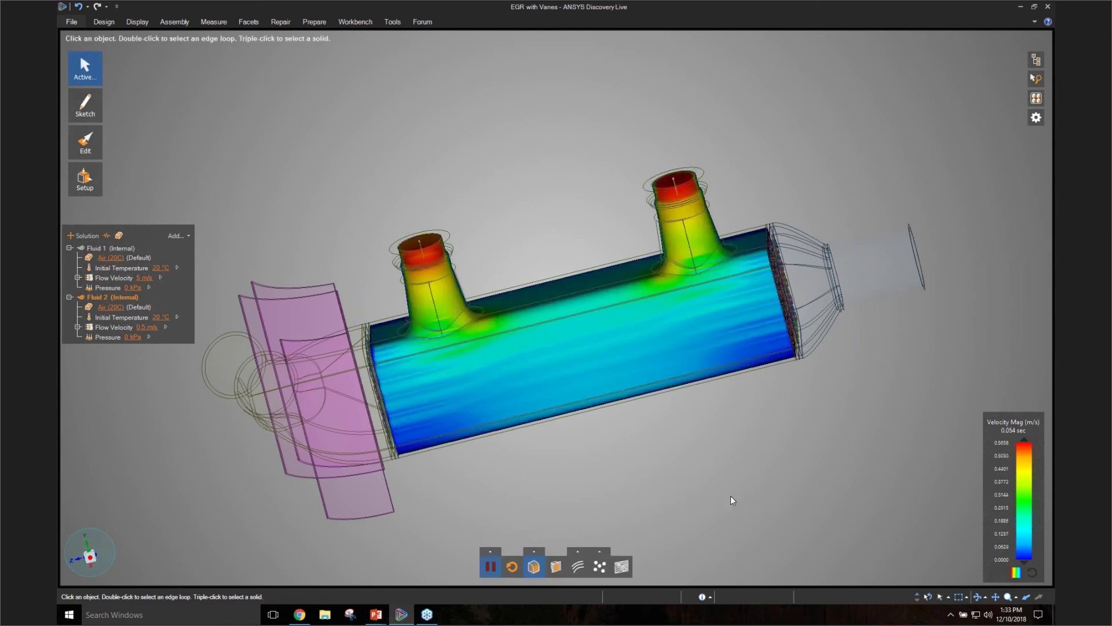
- Shift the simulation's speed/fidelity balance slightly toward fidelity and inspect the shell-side velocity from several angles
drag(529, 536, 541, 534)
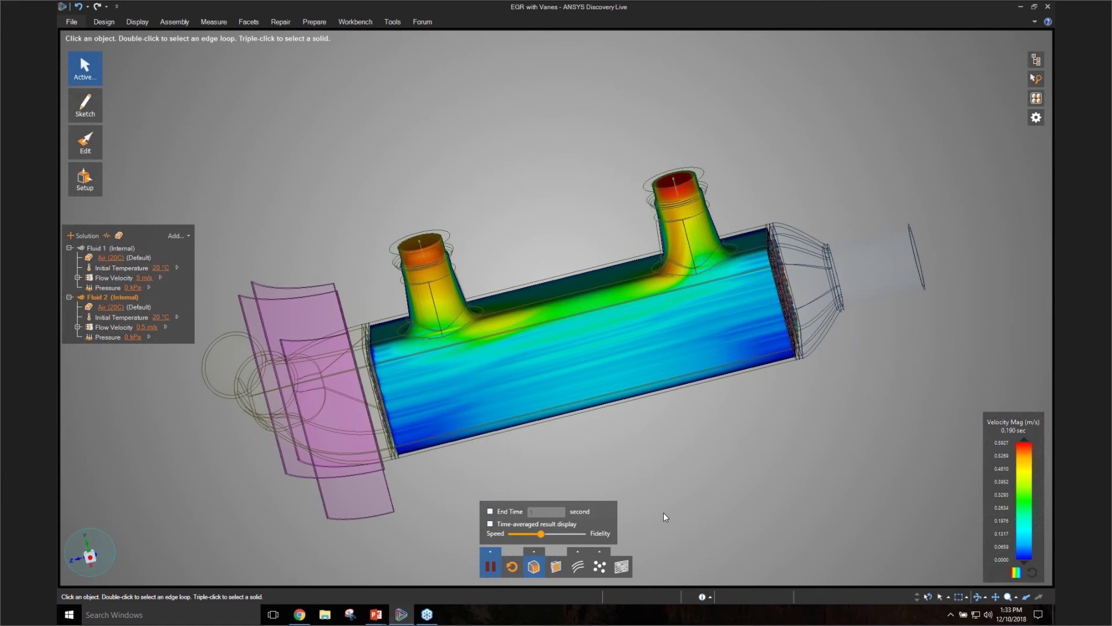
middle_drag(663, 512, 672, 456)
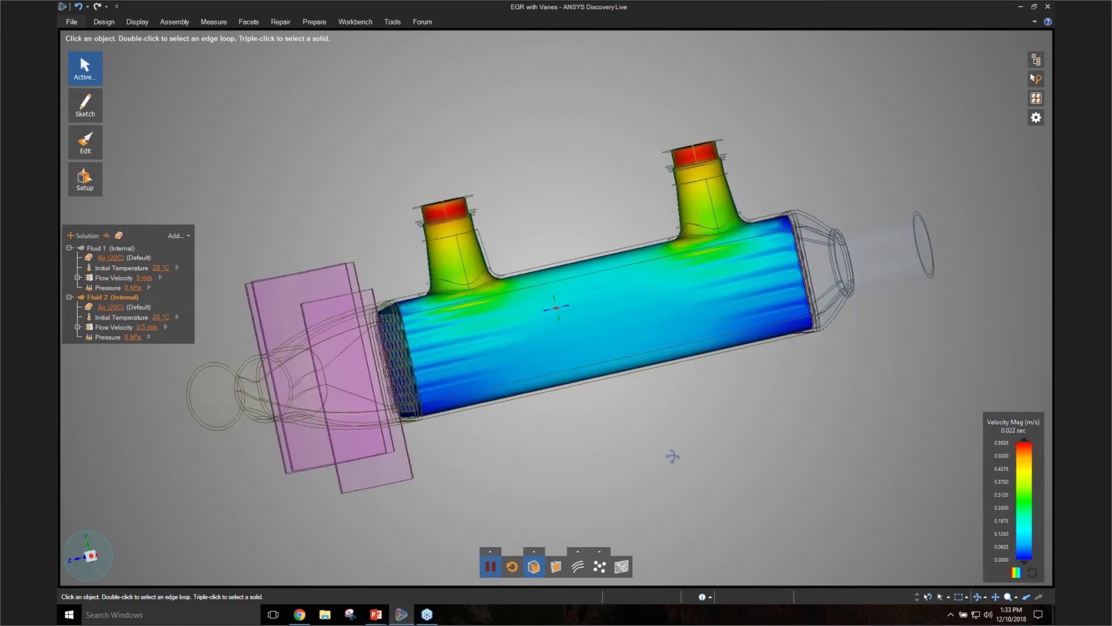
middle_drag(672, 456, 672, 510)
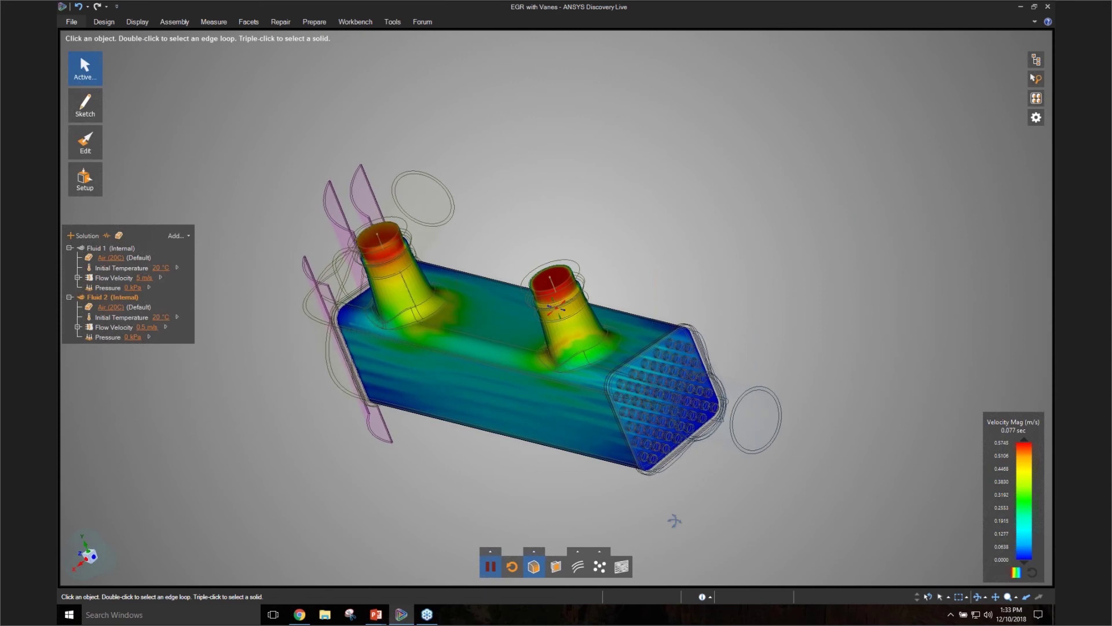
middle_drag(658, 539, 675, 539)
- Hide the velocity contours and show streamlines from an emitter inside the cooler body near the inlet nozzle
click(533, 566)
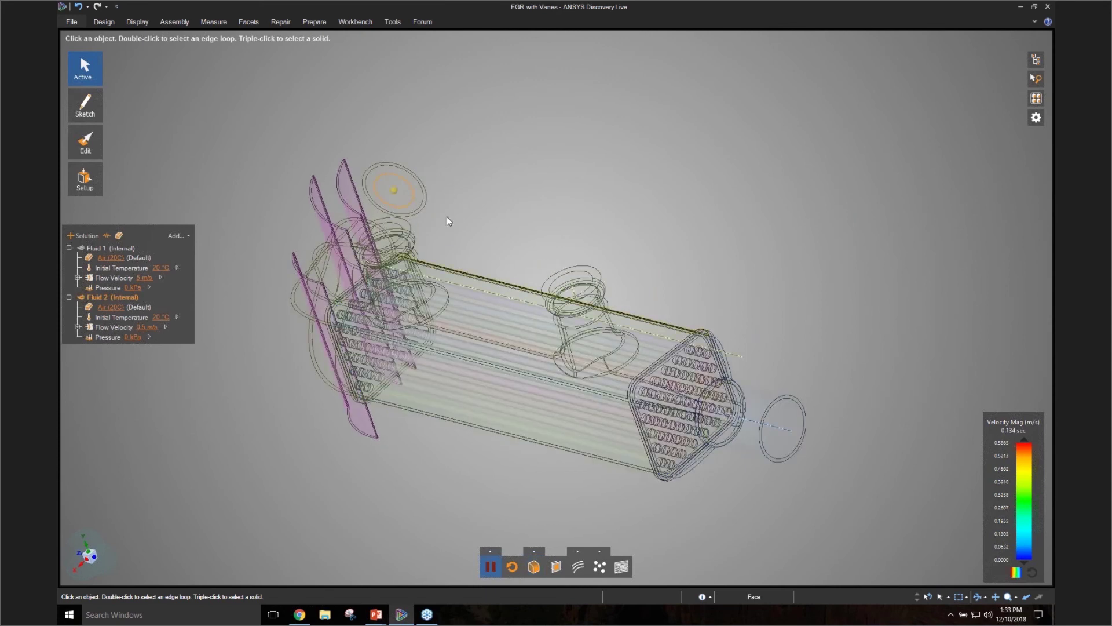
click(385, 210)
drag(385, 209, 460, 325)
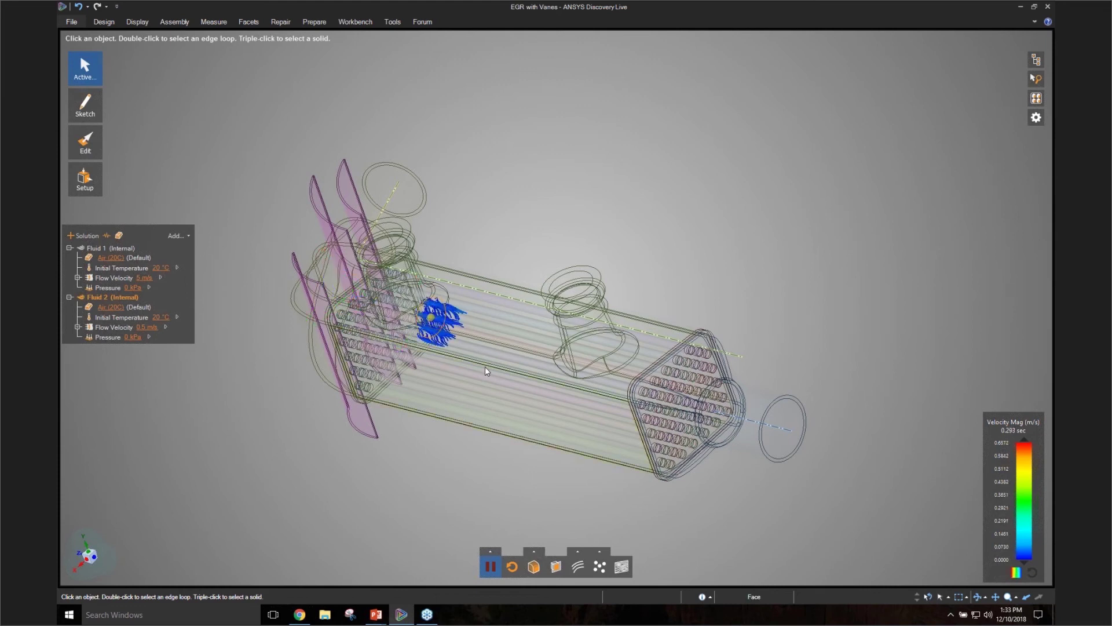
- Reposition the streamline emitter into the throat of the inlet nozzle nearest the bend
mouse_move(485, 368)
middle_down()
mouse_move(477, 373)
mouse_move(487, 370)
middle_up()
click(357, 401)
drag(361, 427, 353, 326)
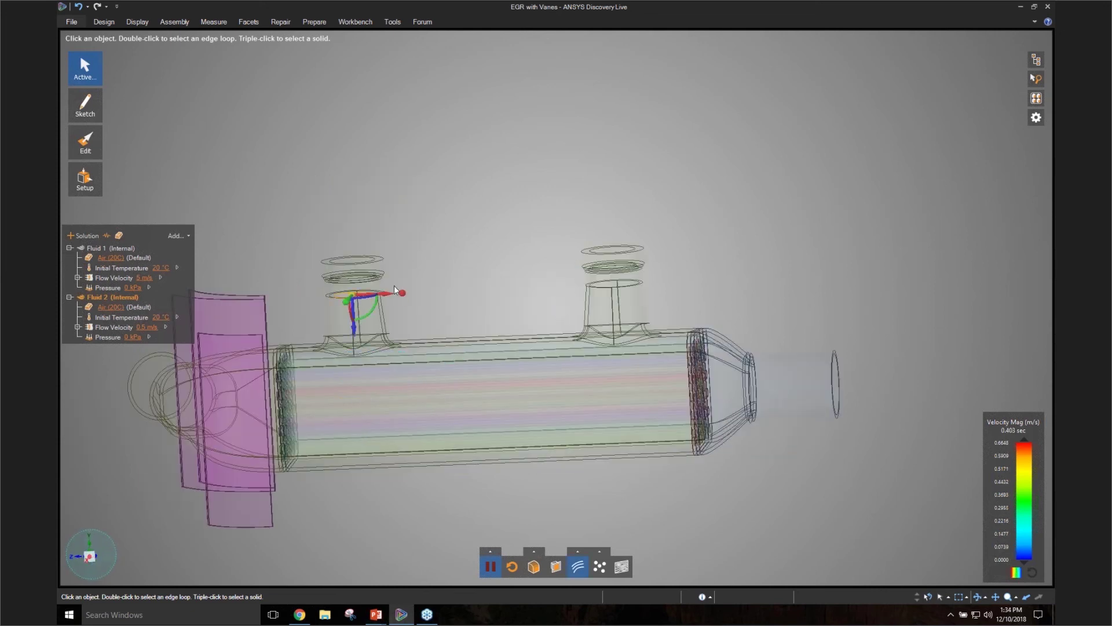
middle_drag(394, 285, 384, 272)
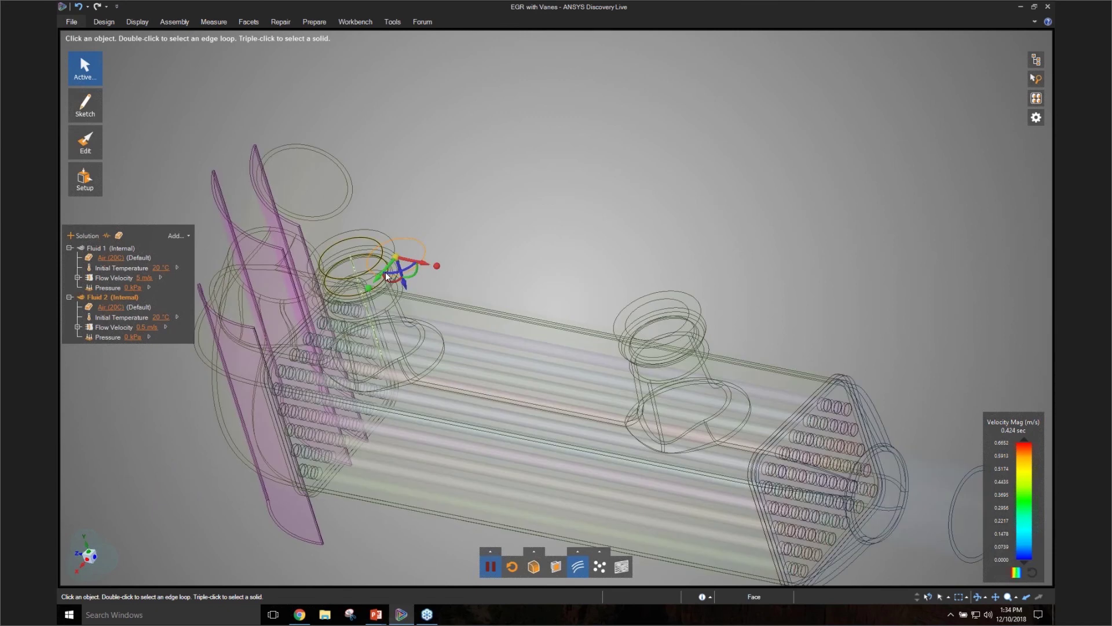
middle_drag(384, 272, 381, 278)
drag(381, 278, 346, 322)
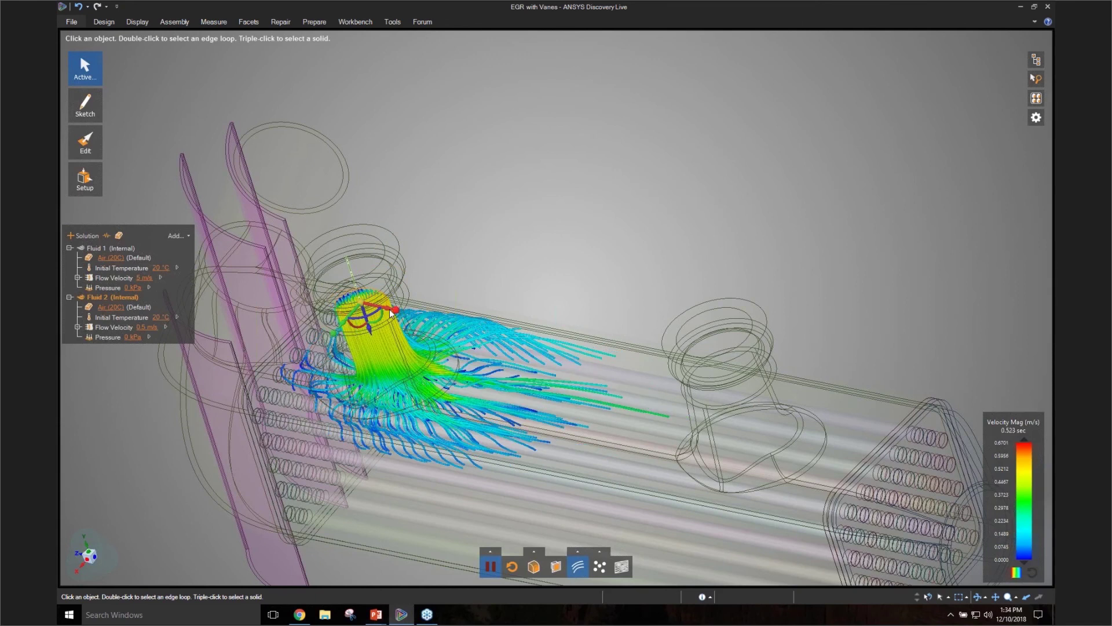
- Extend the streamlines to maximum length and increase their width
middle_drag(463, 271, 497, 387)
click(581, 550)
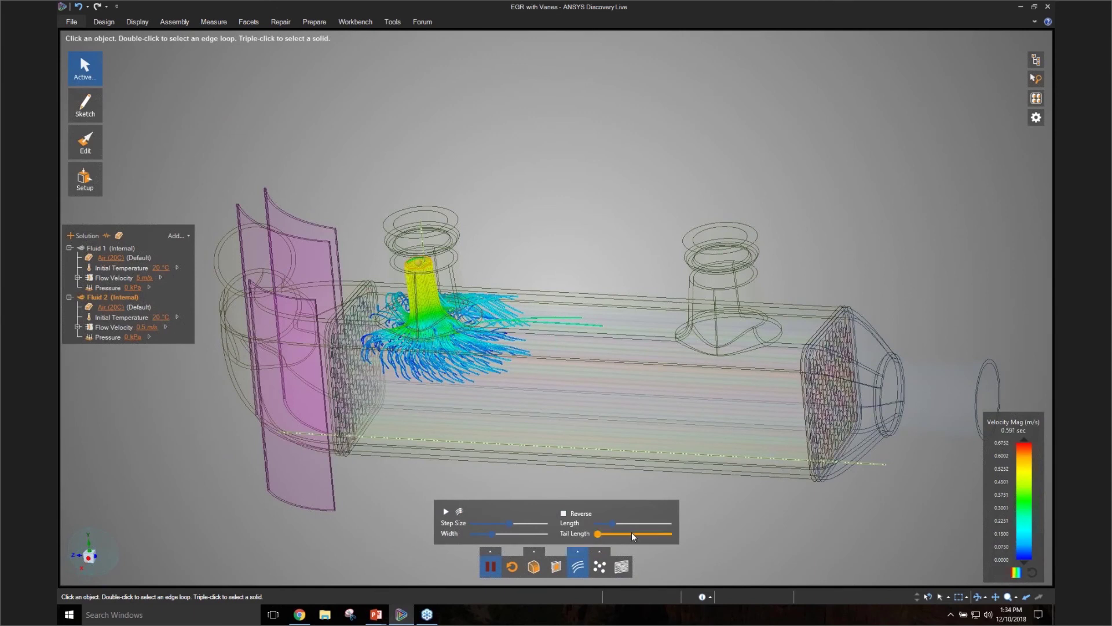
drag(612, 523, 689, 527)
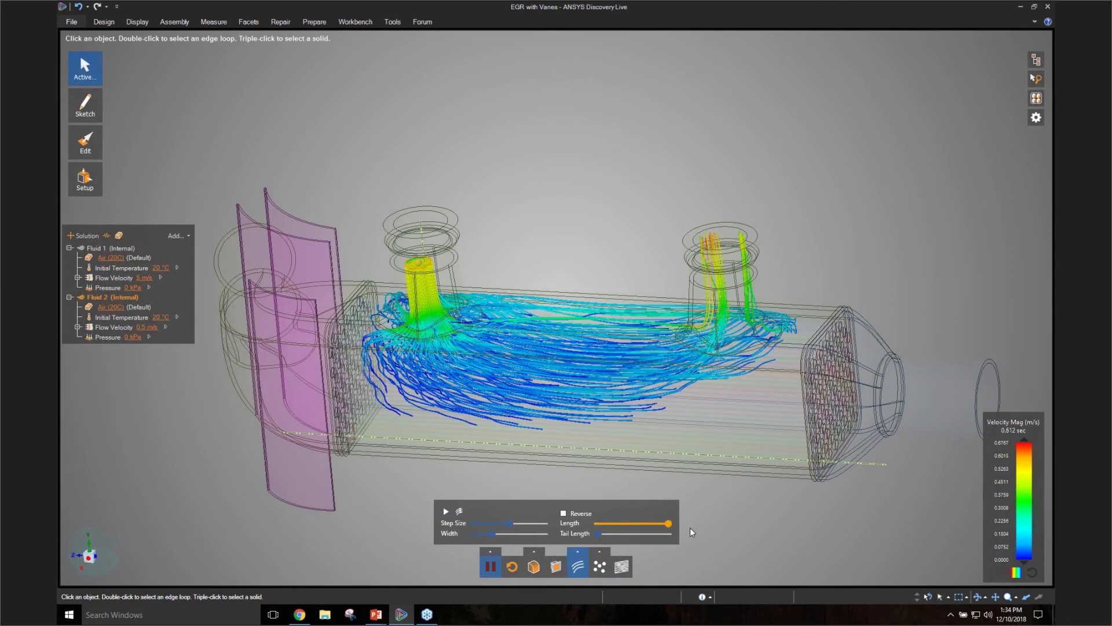
key(z)
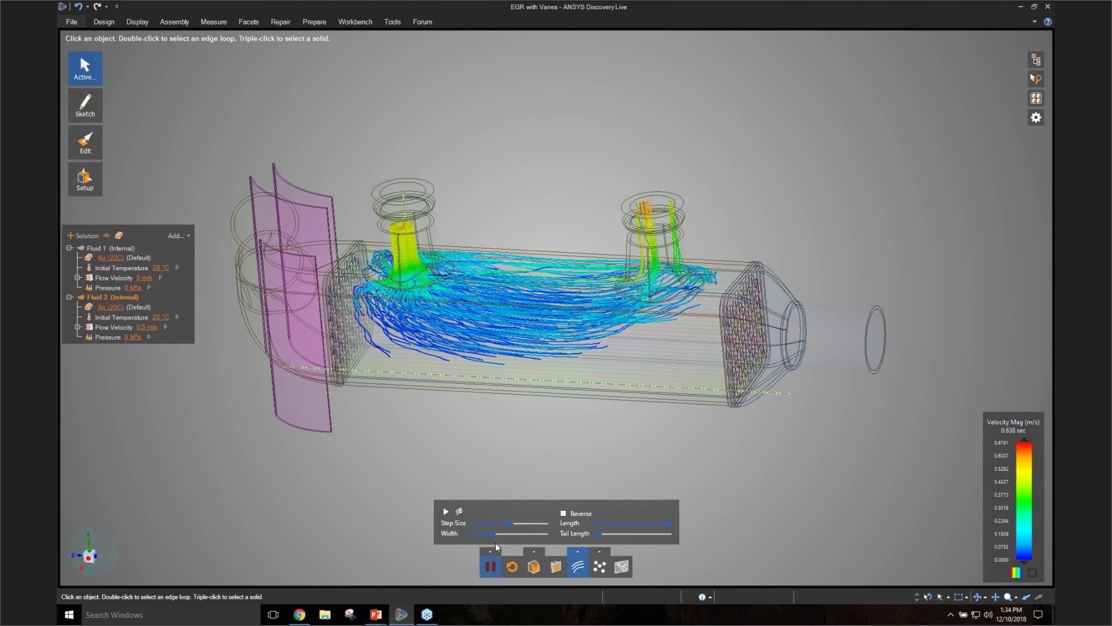
middle_drag(508, 183, 512, 149)
drag(492, 533, 510, 533)
click(439, 241)
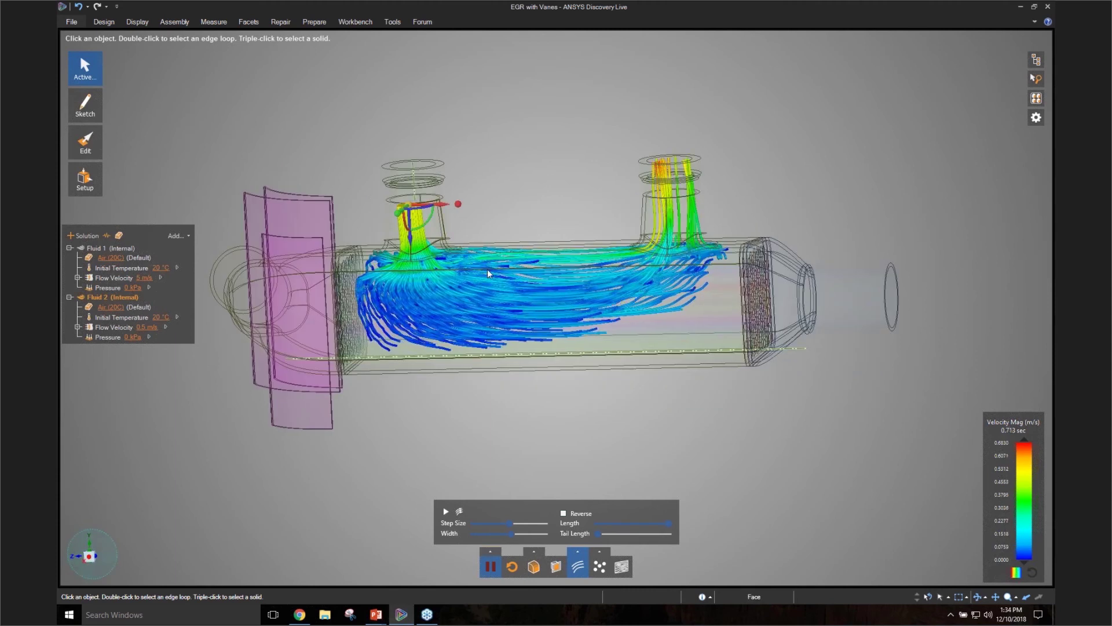
- Replace the streamlines with velocity contours on a cross-section through the tube bundle
click(640, 274)
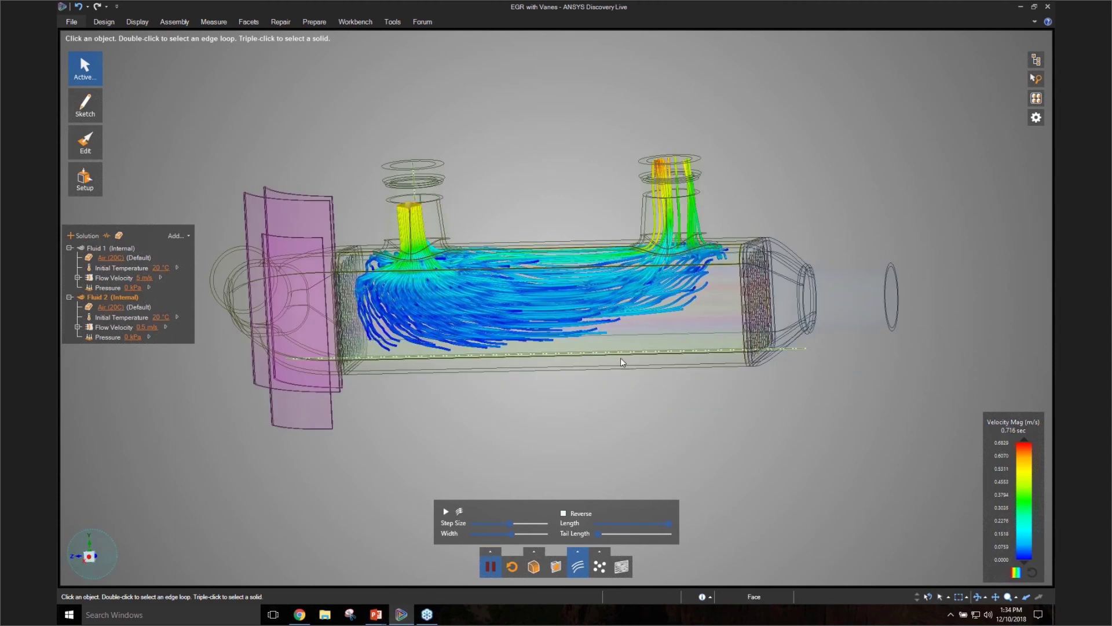
click(89, 556)
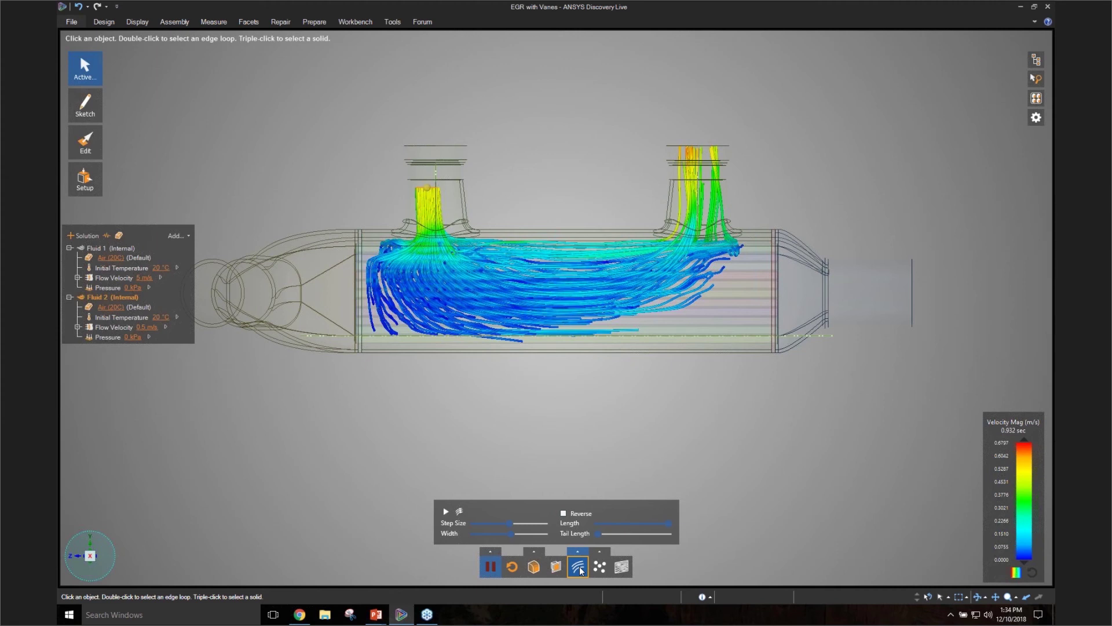
click(578, 567)
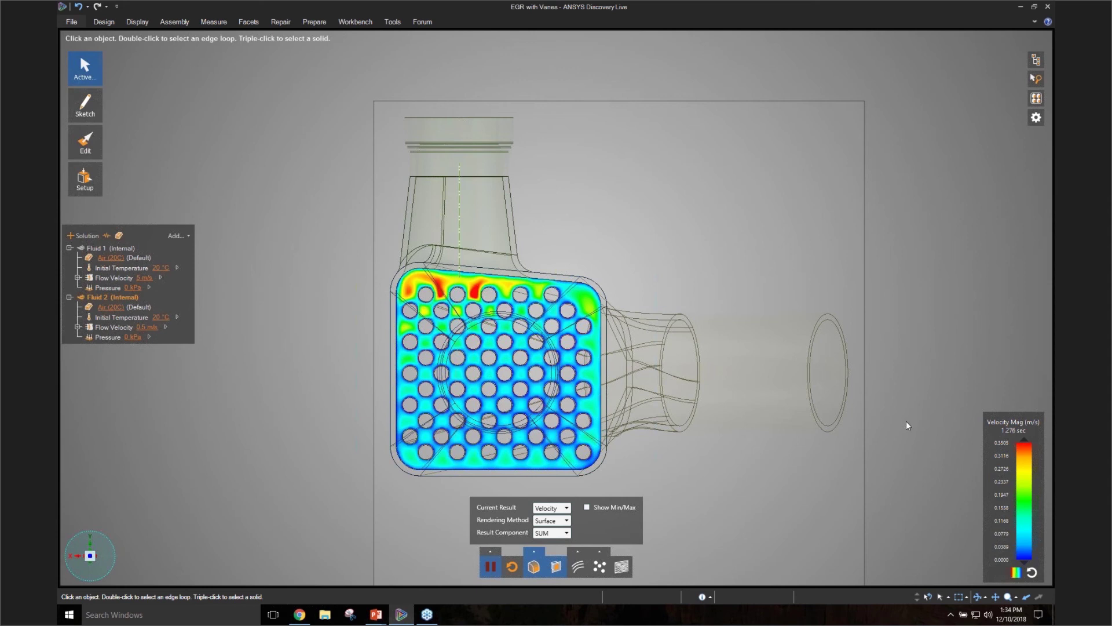
scroll(890, 314, down, 3)
shift+middle_drag(886, 285, 745, 228)
middle_drag(799, 293, 865, 321)
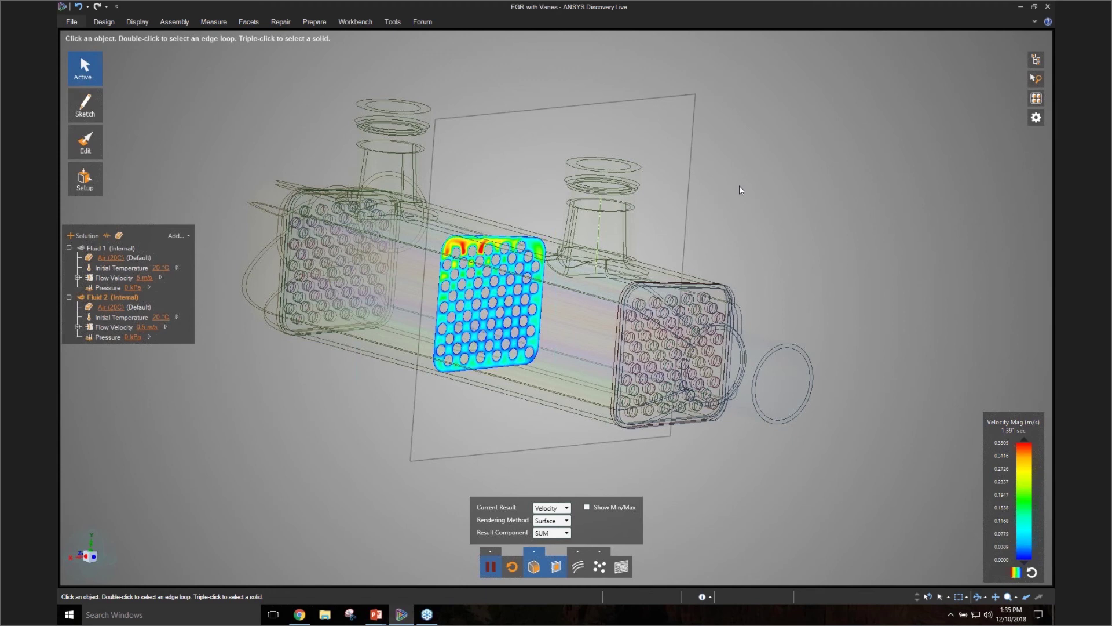
- Position the sketch plane across the cooler between the two nozzles and sketch a rectangle covering the uppermost tube rows
click(552, 292)
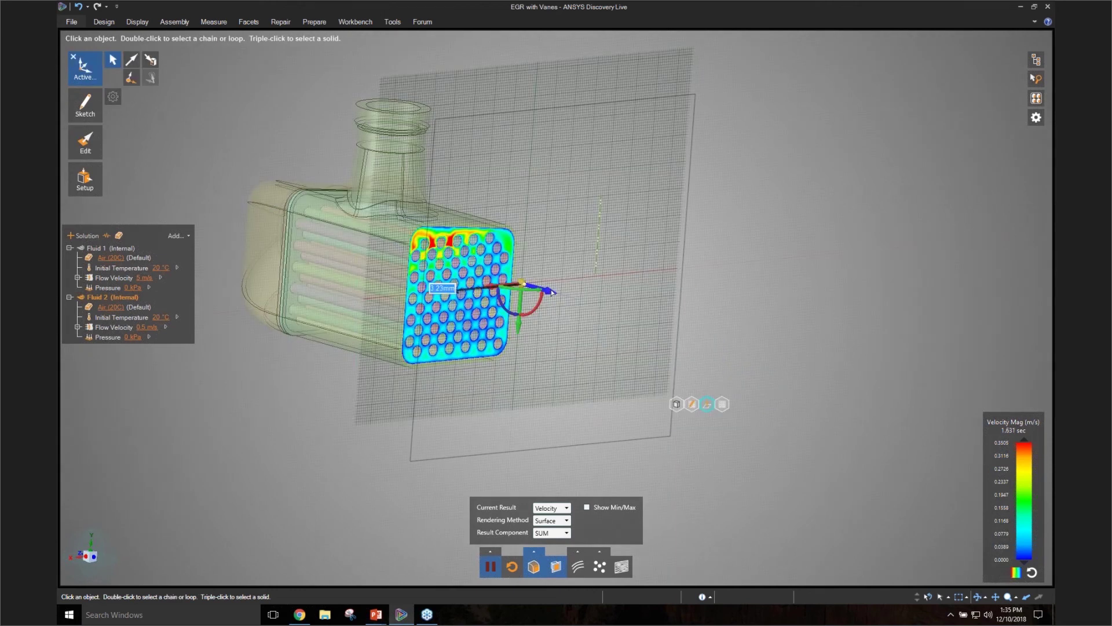
click(706, 403)
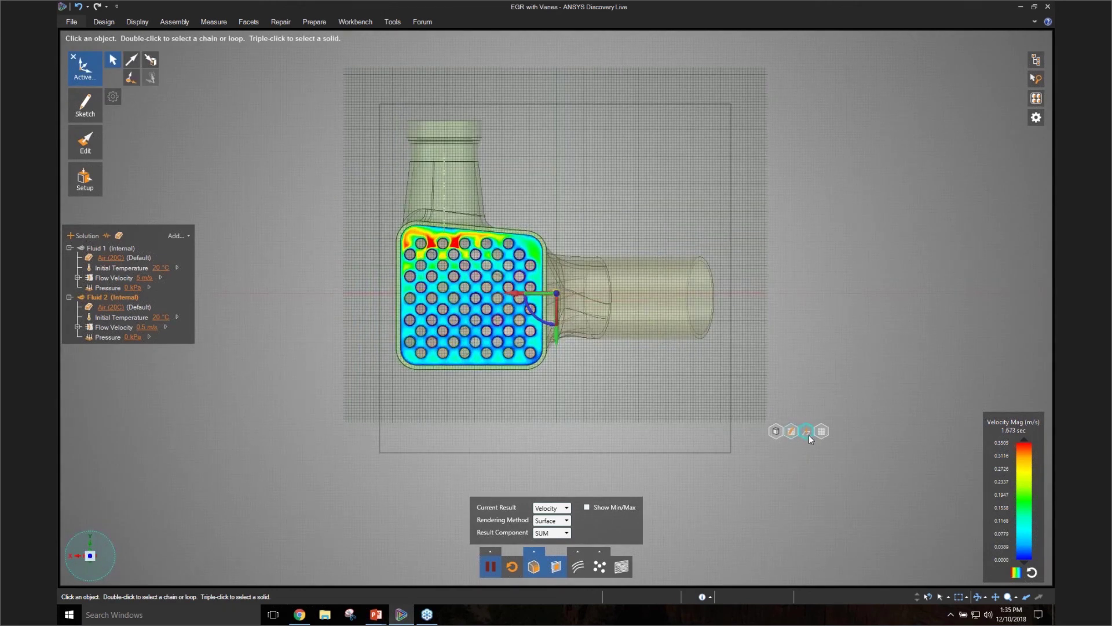
click(806, 431)
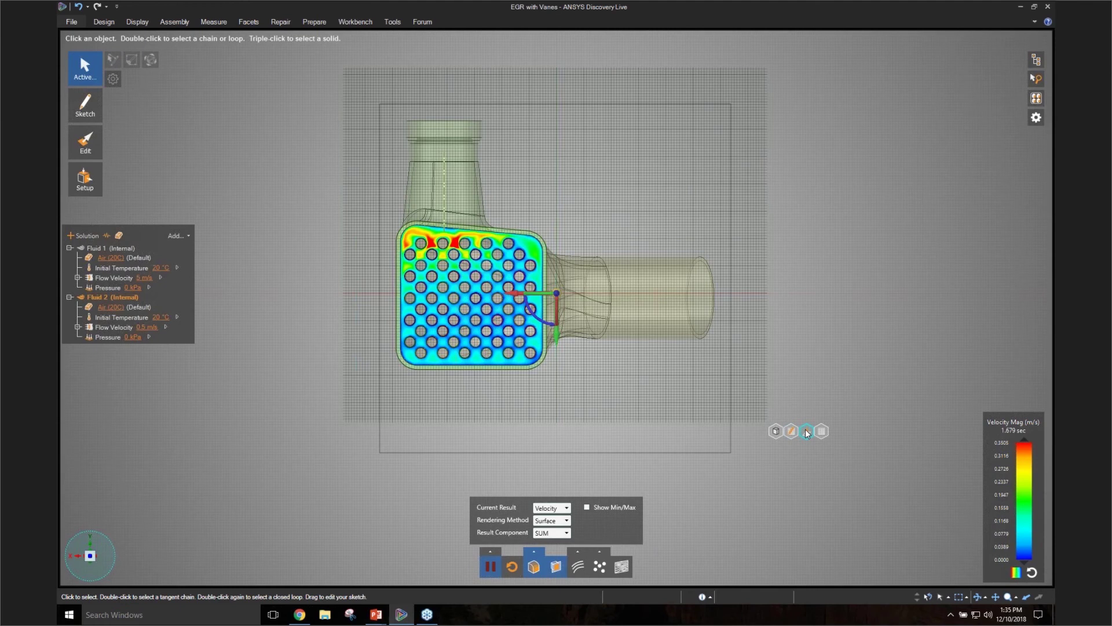
scroll(531, 250, up, 3)
mouse_move(85, 106)
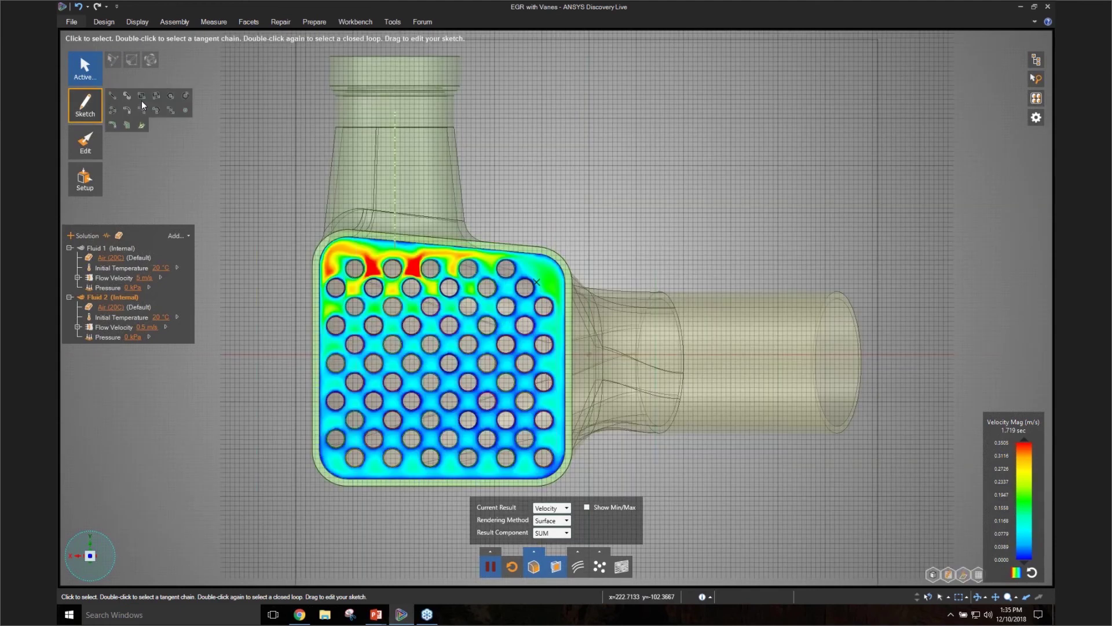
click(141, 96)
click(279, 179)
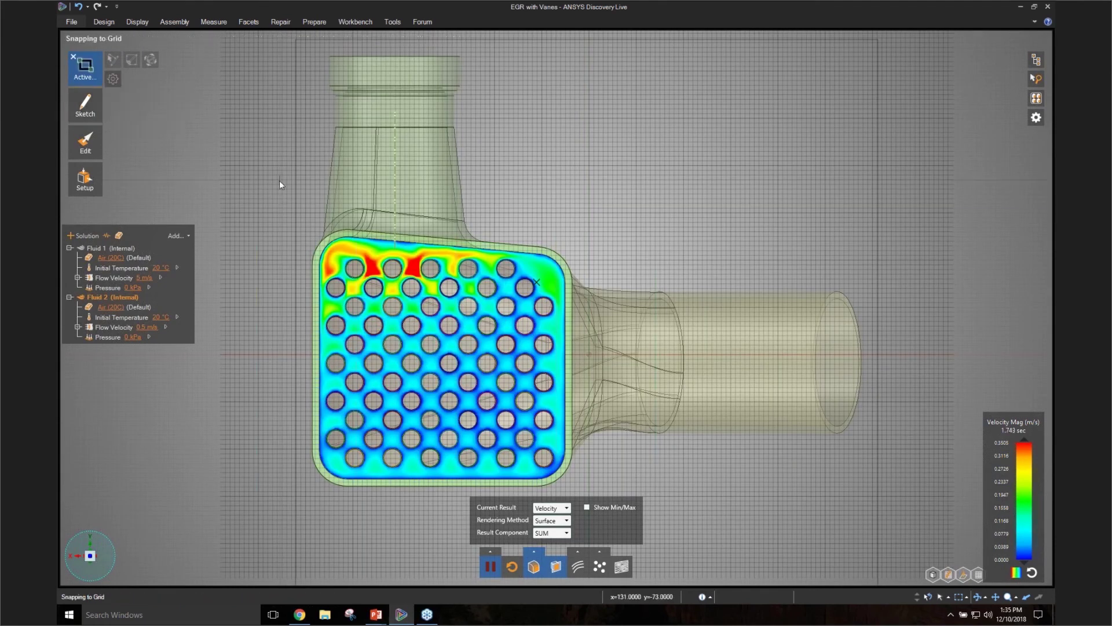
click(599, 331)
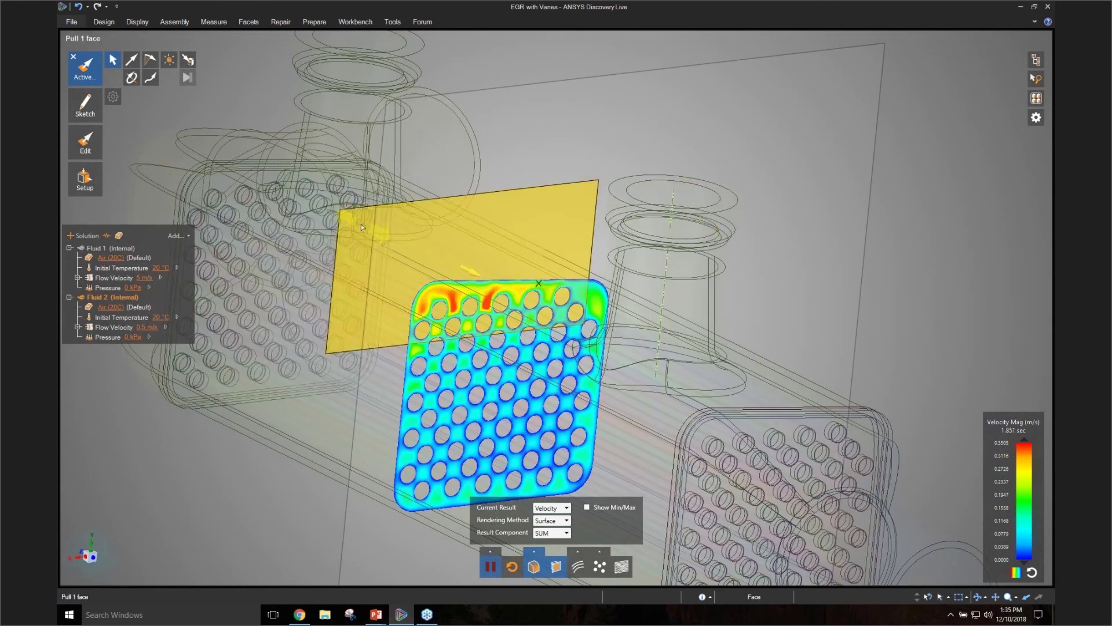
- Pull the rectangle into a thin solid baffle plate and display the shell-side streamlines instead of the contours
click(362, 227)
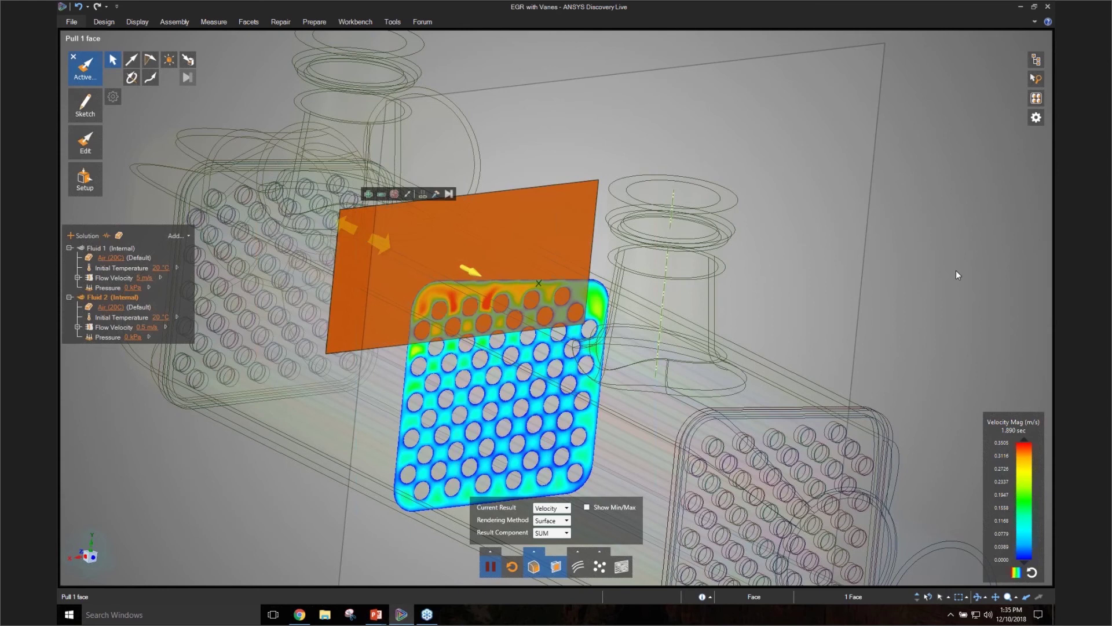
key(Escape)
scroll(956, 271, down, 3)
shift+middle_drag(955, 270, 827, 240)
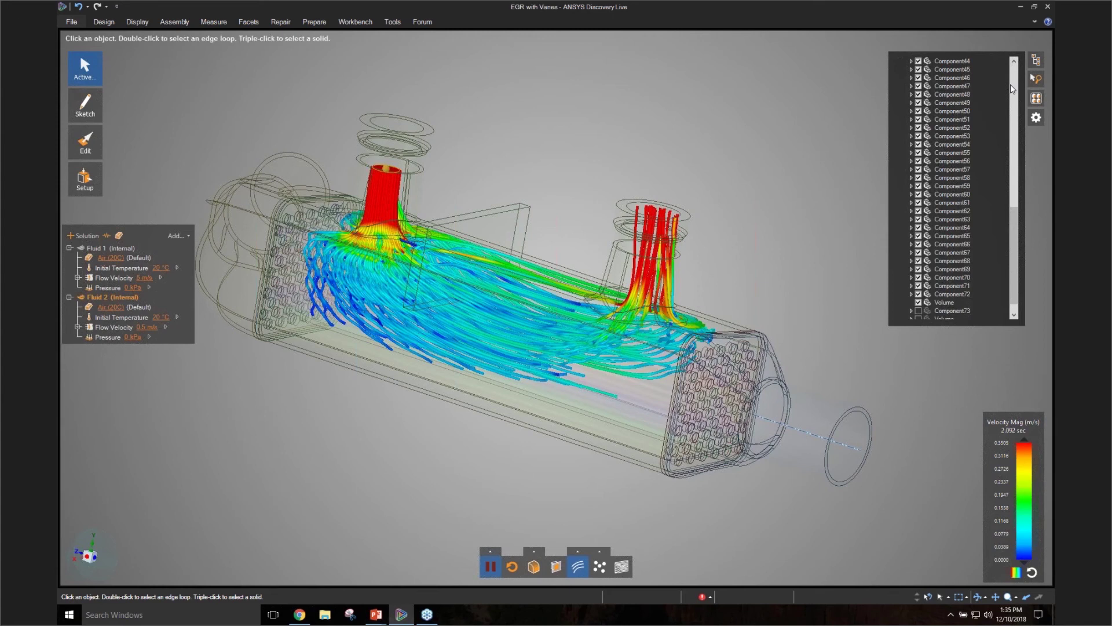
- Inspect the streamlines around the new baffle from the side and at an angle, briefly hiding them to check the plate's position
mouse_move(869, 215)
middle_down()
mouse_move(885, 182)
mouse_move(909, 185)
middle_up()
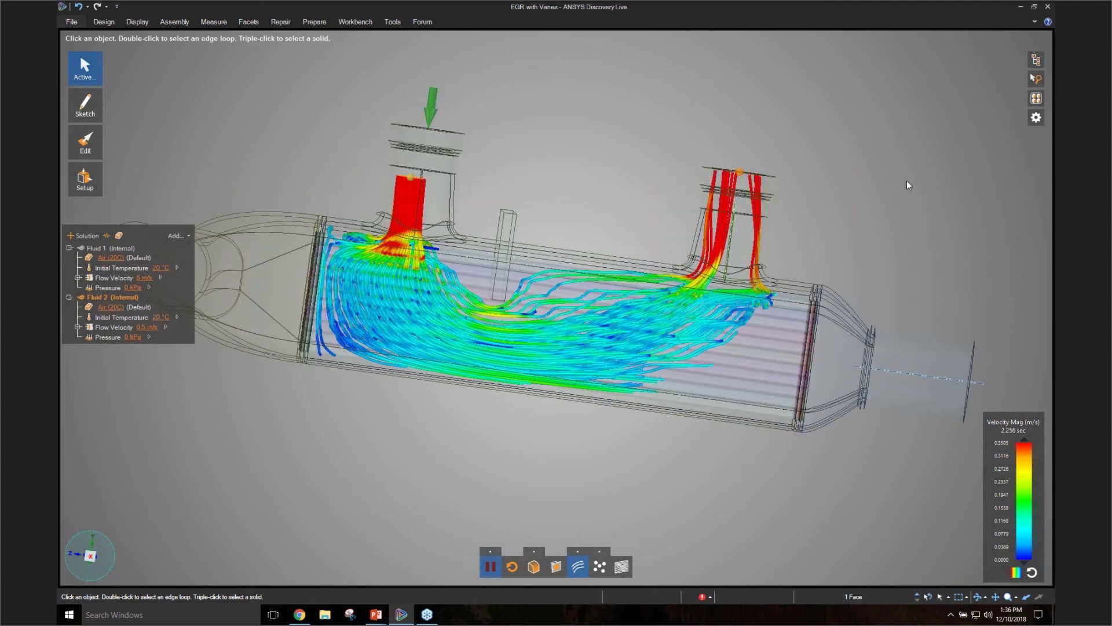
click(90, 556)
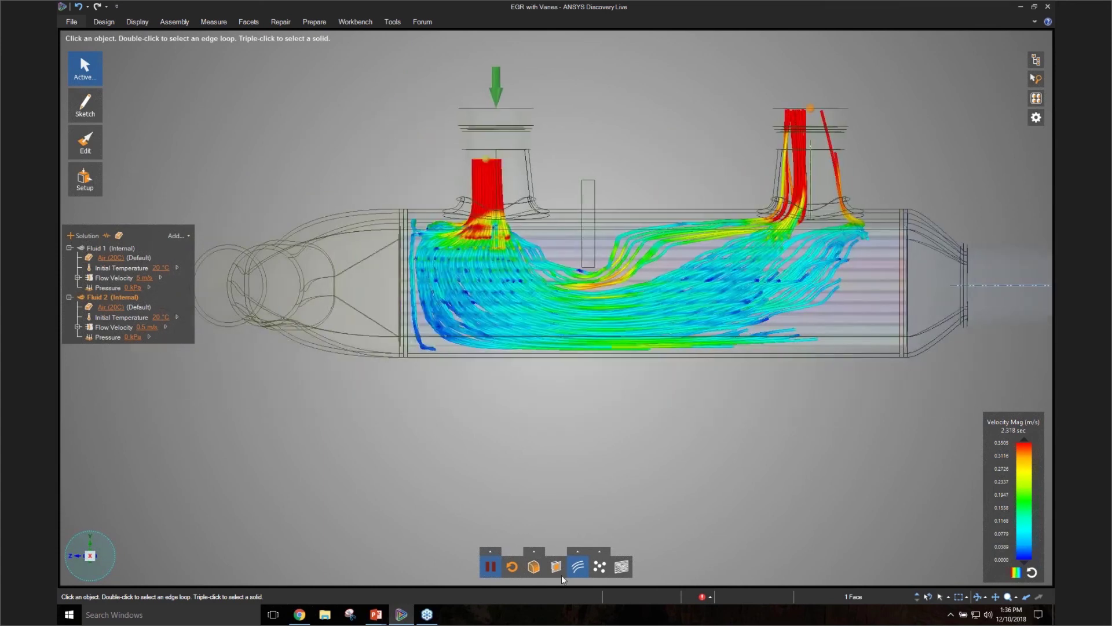
click(577, 567)
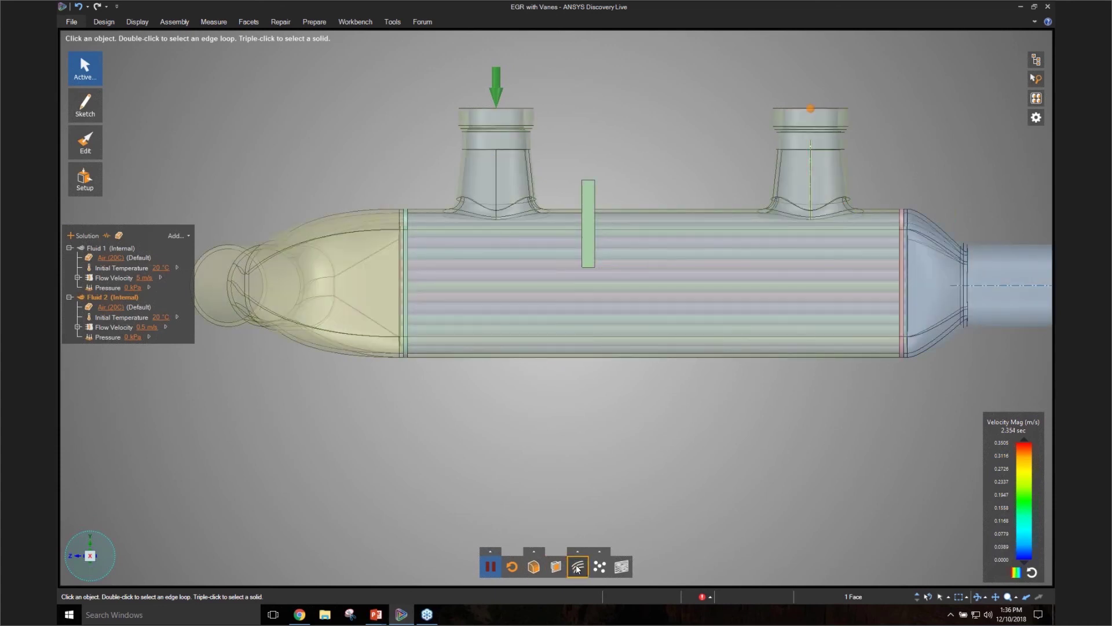
click(576, 568)
middle_drag(627, 475, 581, 481)
click(585, 197)
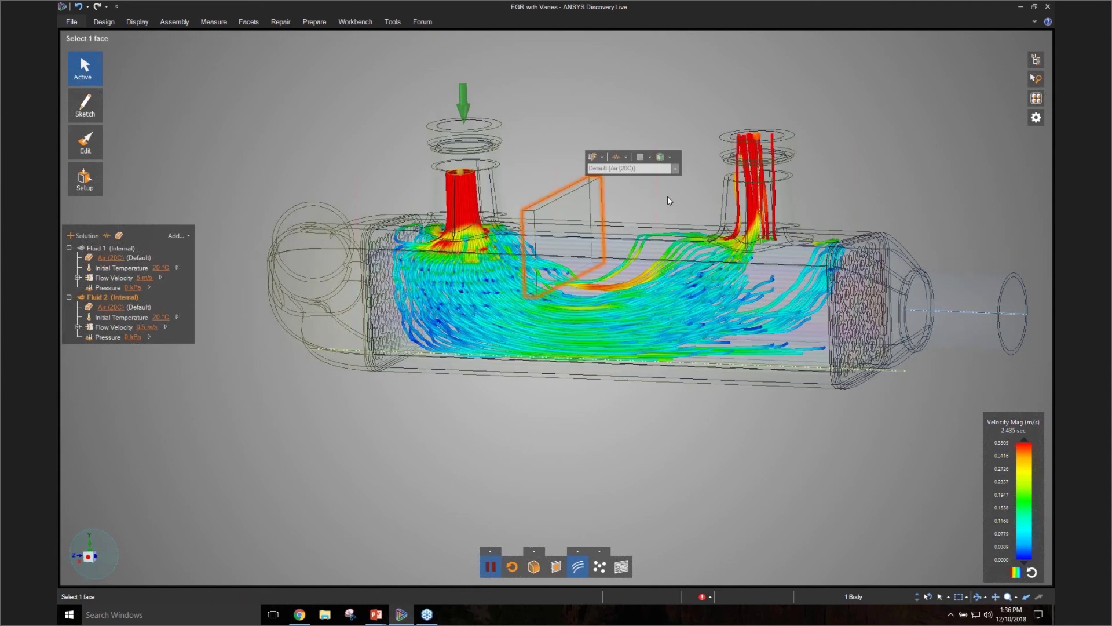
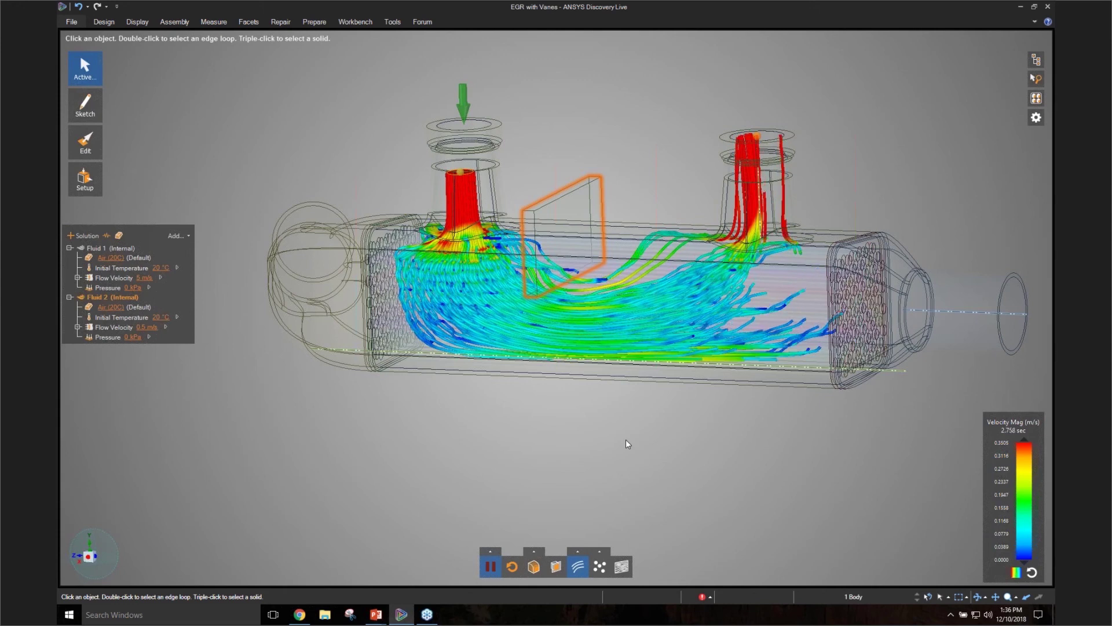
- Shift the streamline emitter slightly sideways within the inlet nozzle
middle_drag(625, 439, 692, 432)
mouse_move(531, 237)
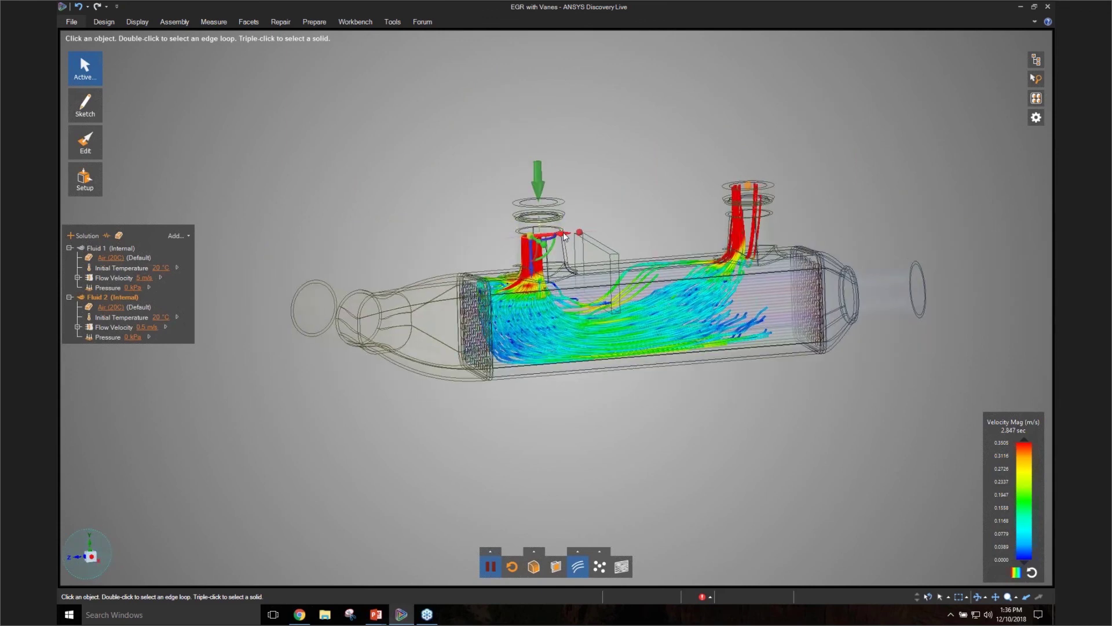
drag(563, 233, 572, 231)
middle_drag(636, 444, 630, 479)
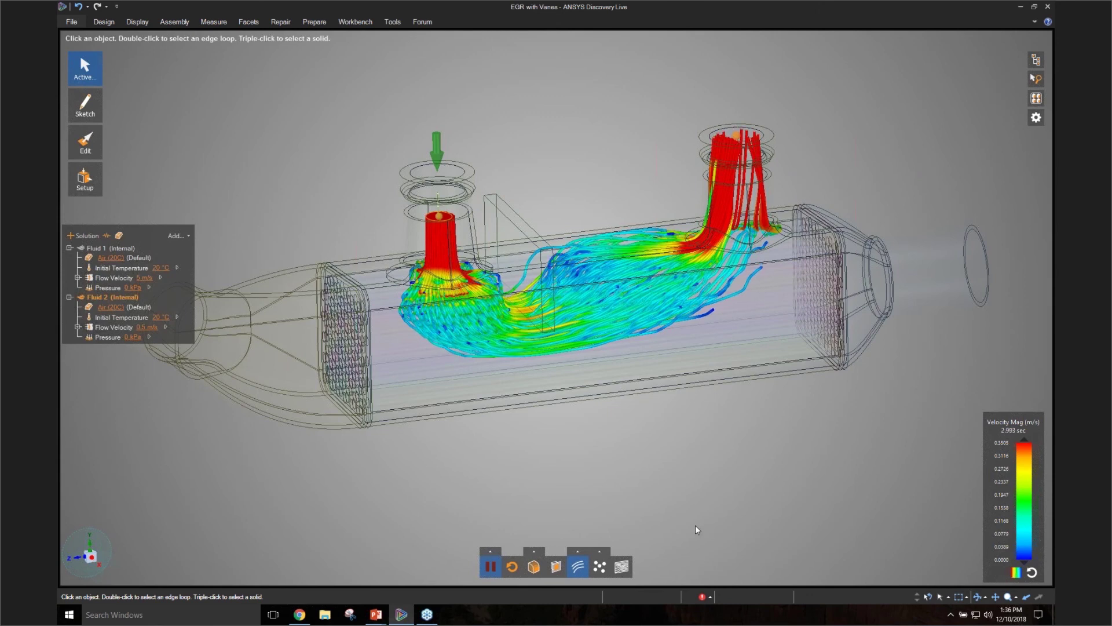
scroll(695, 525, down, 2)
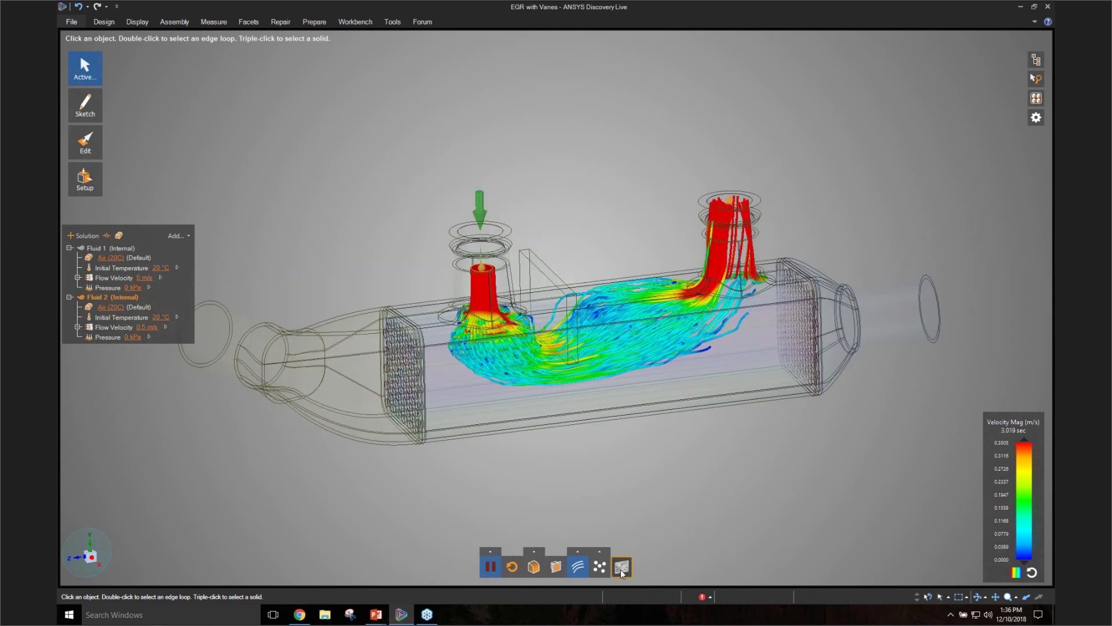
- Add velocity contours on the section plane alongside the streamlines and move the plane slightly toward the outlet nozzle
click(535, 568)
click(570, 566)
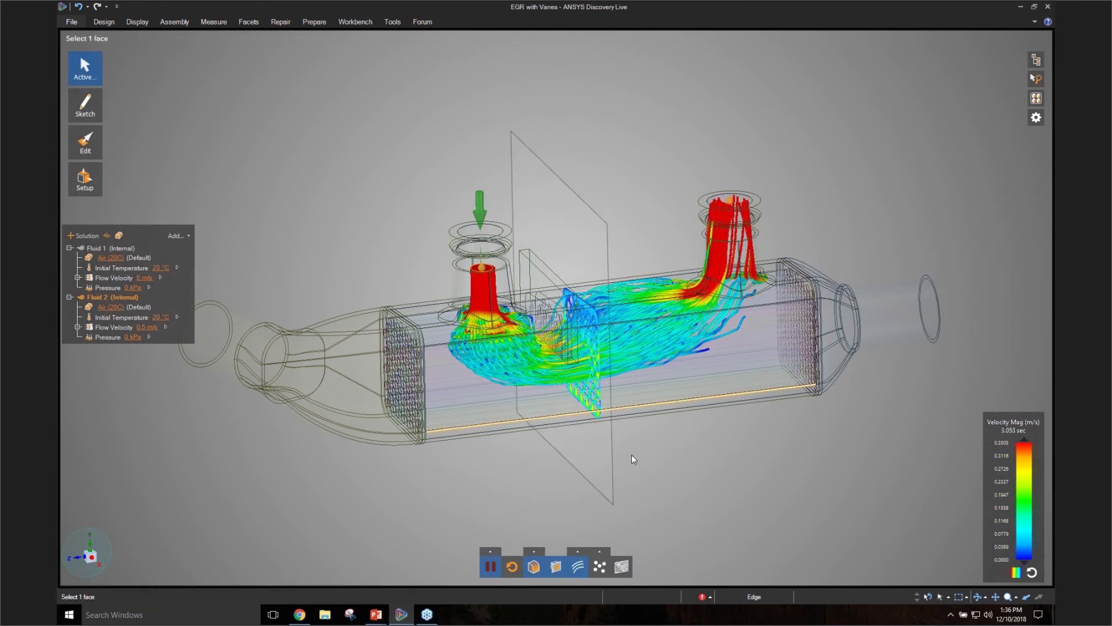
click(632, 456)
click(701, 502)
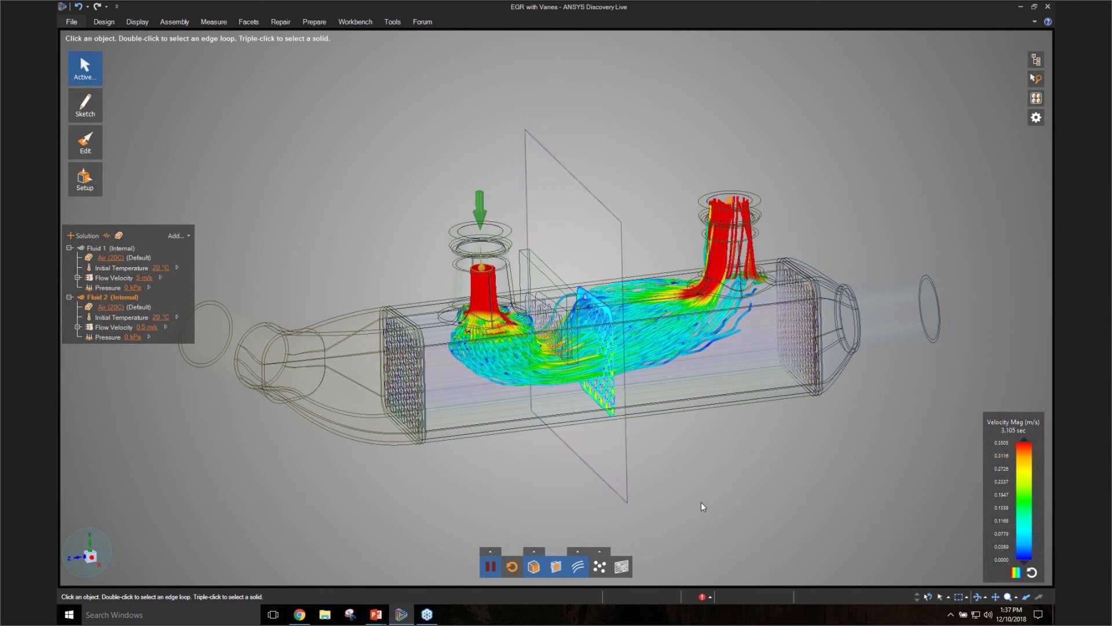
middle_drag(701, 501, 743, 439)
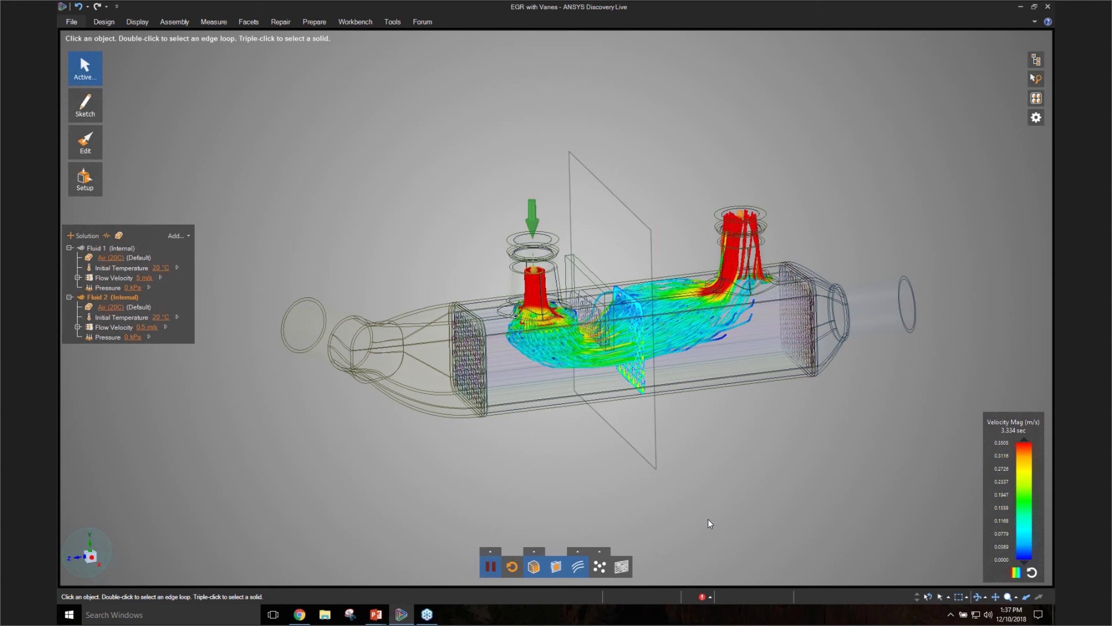
- Turn off the transparency override to show the cooler's bodies with the results
mouse_move(1035, 117)
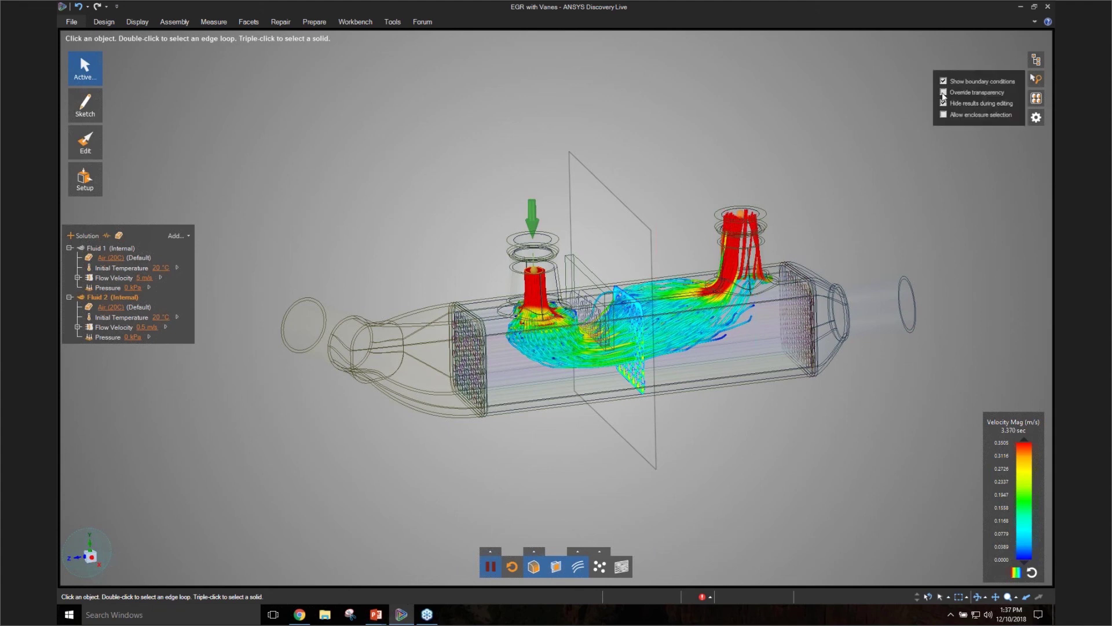
click(944, 93)
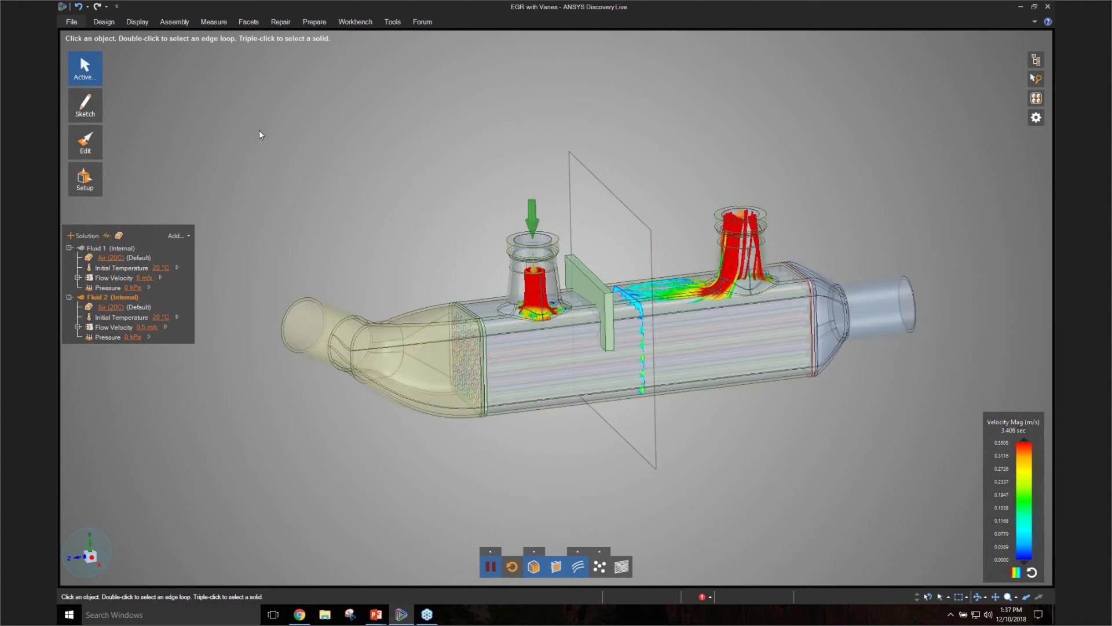
middle_drag(274, 120, 301, 104)
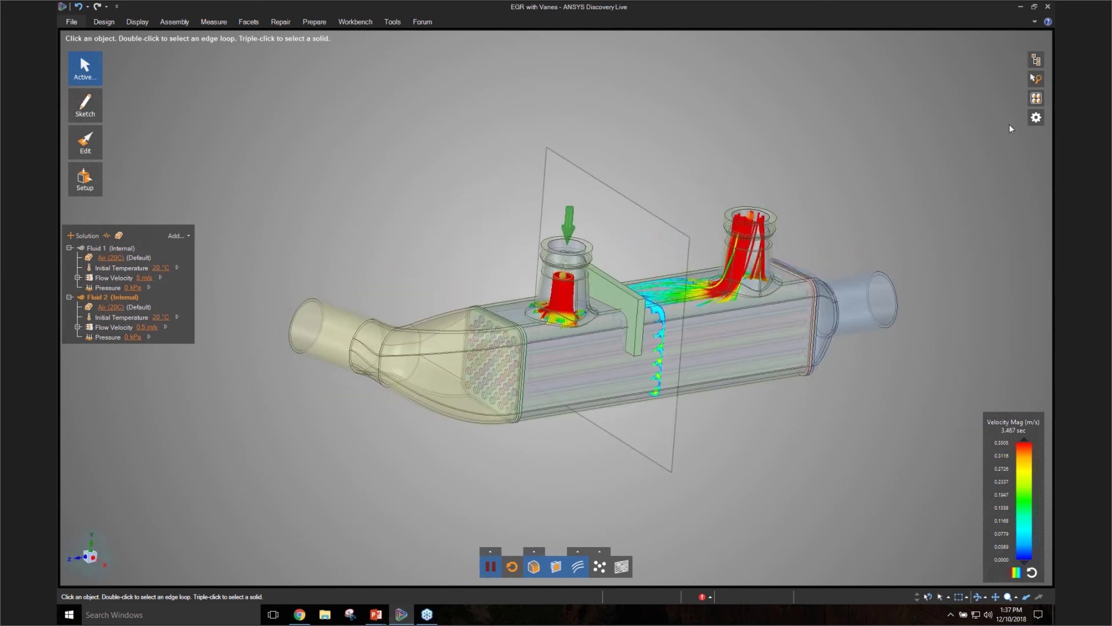
- Hide the last Volume body in the model structure and turn the transparency override back on
mouse_move(1037, 59)
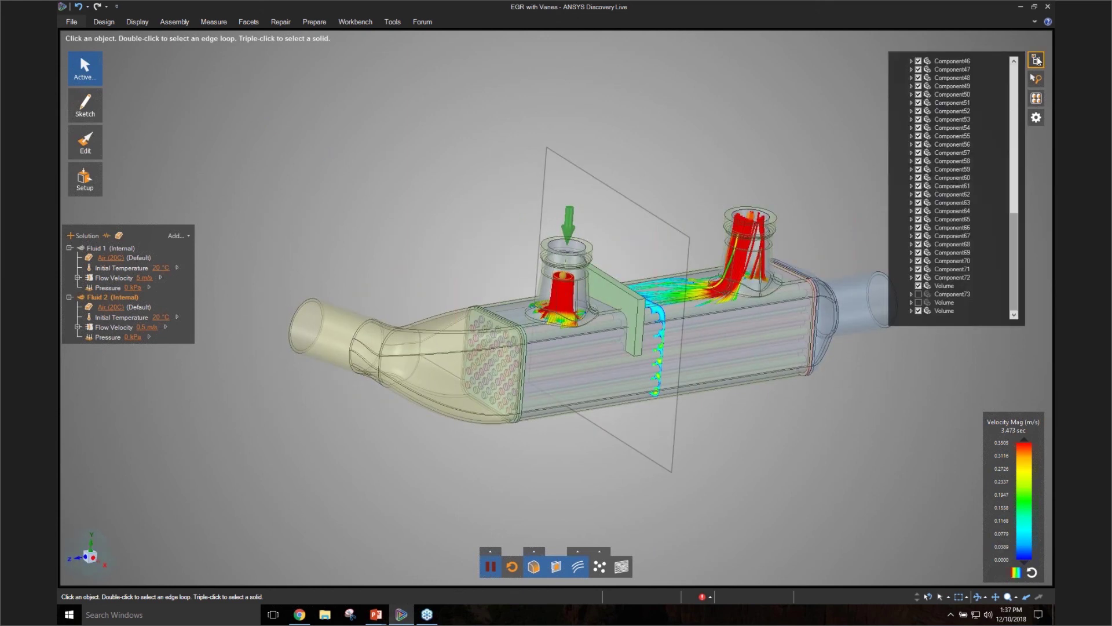
click(918, 311)
middle_drag(760, 417, 747, 418)
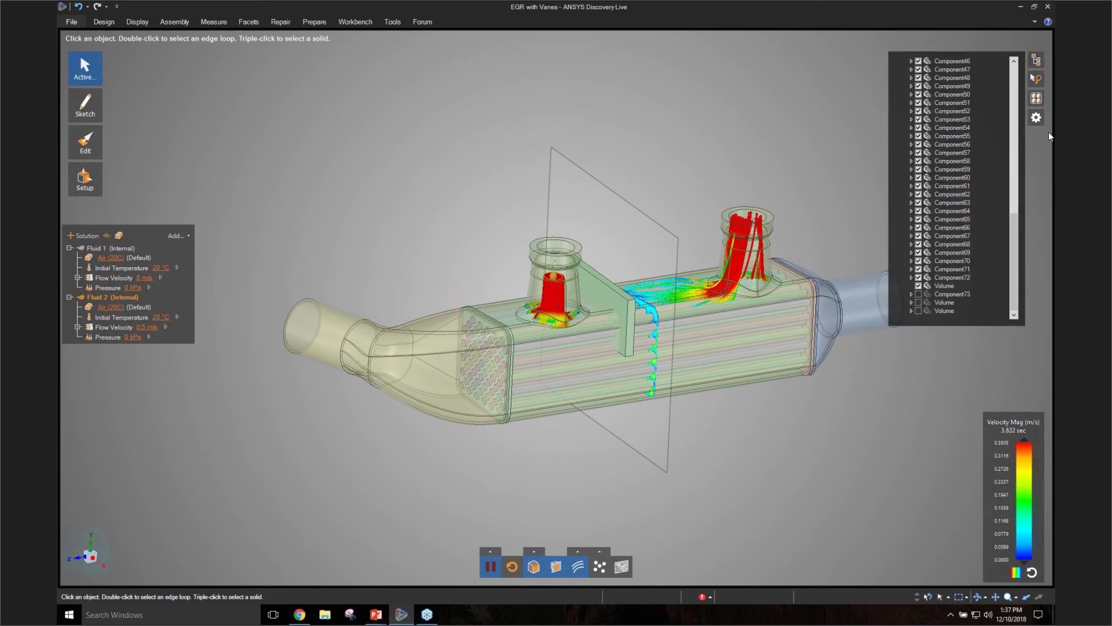
mouse_move(1036, 117)
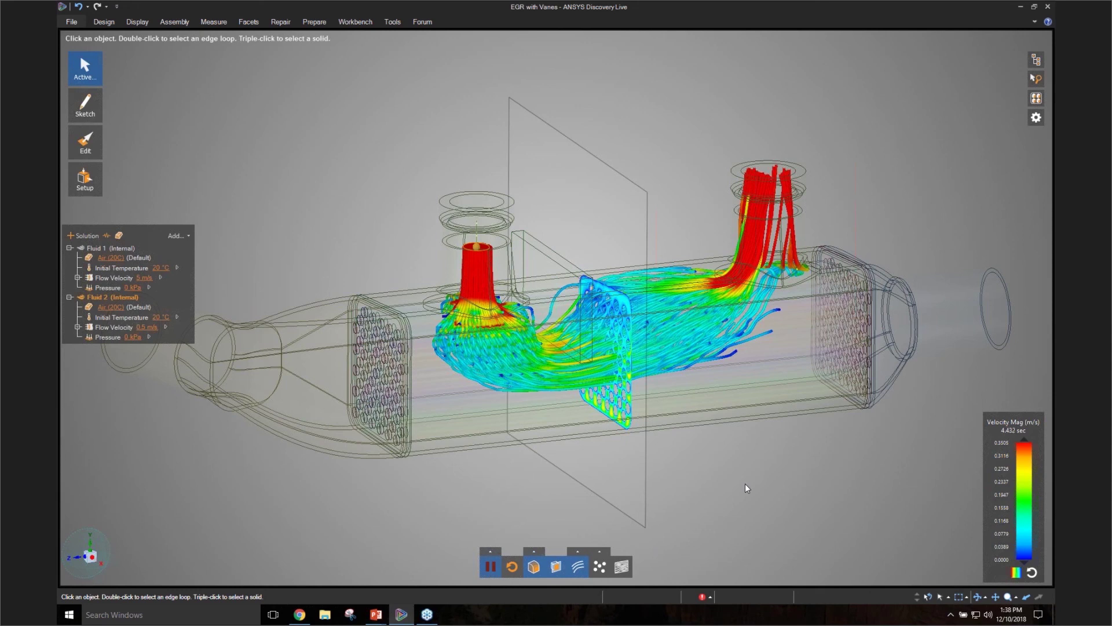
- Examine the streamlines and section contours from slightly different angles, and check the simulation's end-time and speed/fidelity options
middle_drag(745, 484, 814, 496)
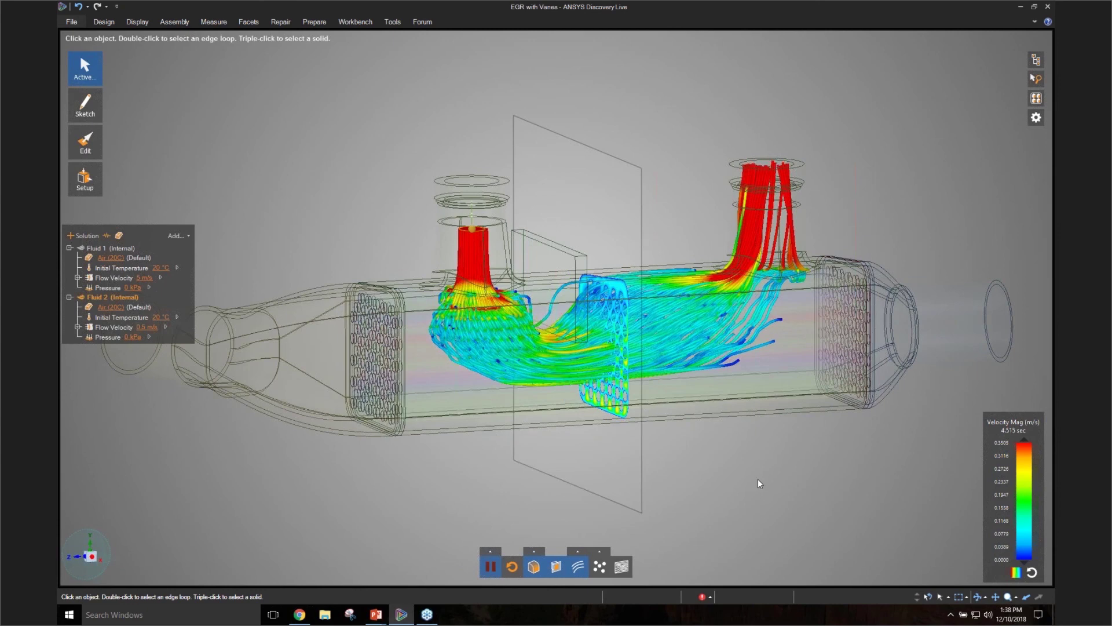
mouse_move(758, 478)
middle_down()
mouse_move(720, 462)
mouse_move(754, 488)
middle_up()
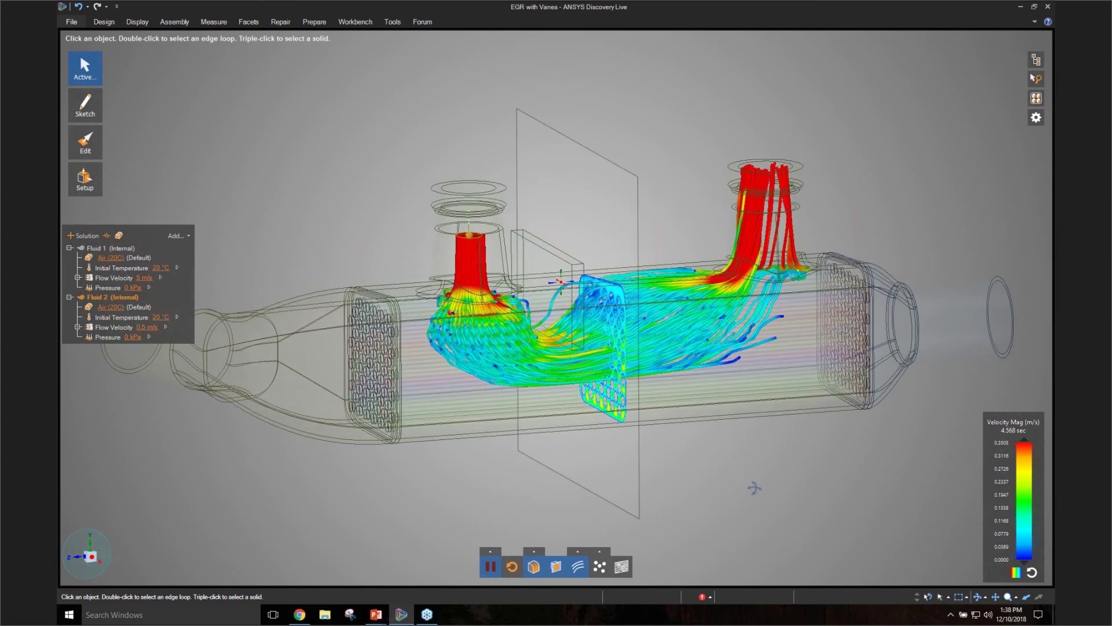
middle_drag(754, 488, 757, 491)
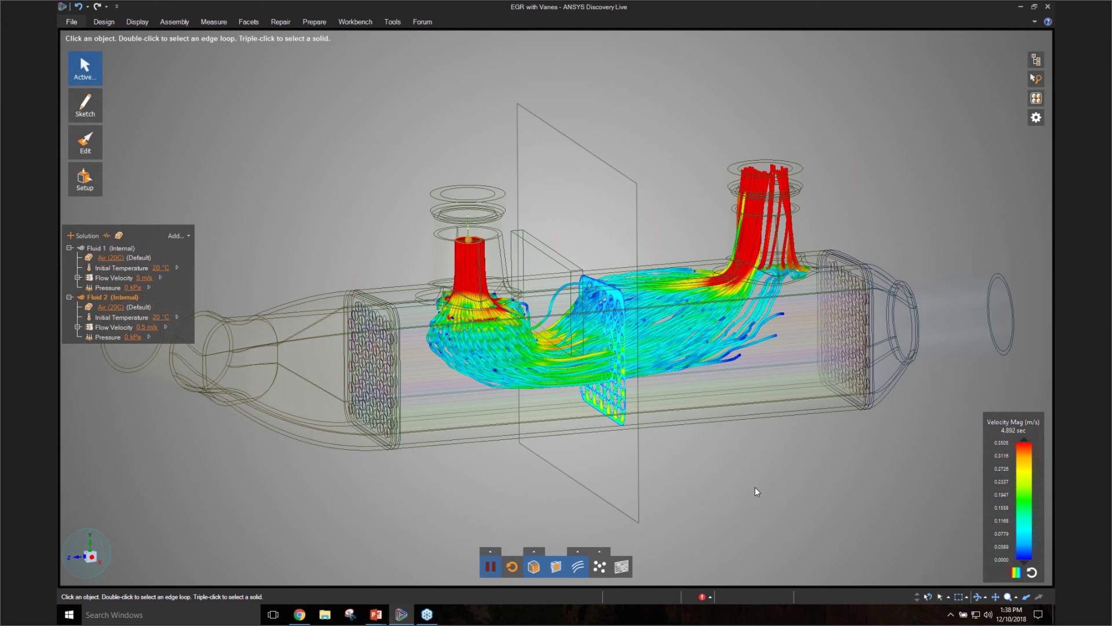
click(490, 551)
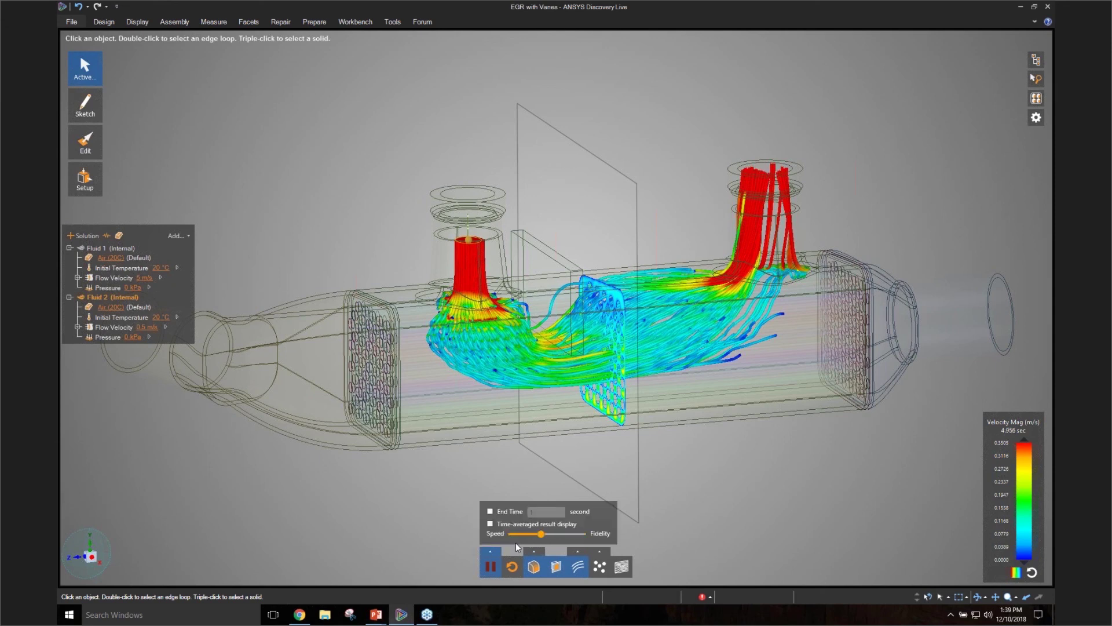
click(494, 551)
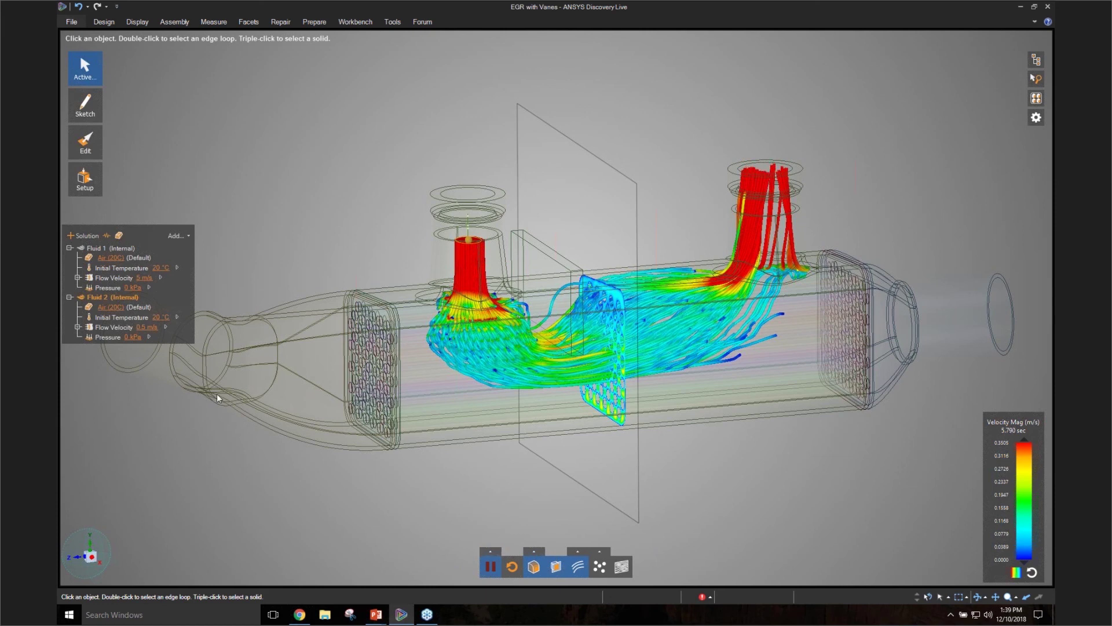
- Review the detailed result settings and quick calculations available for a monitor chart, closing the dialog without creating one
click(106, 234)
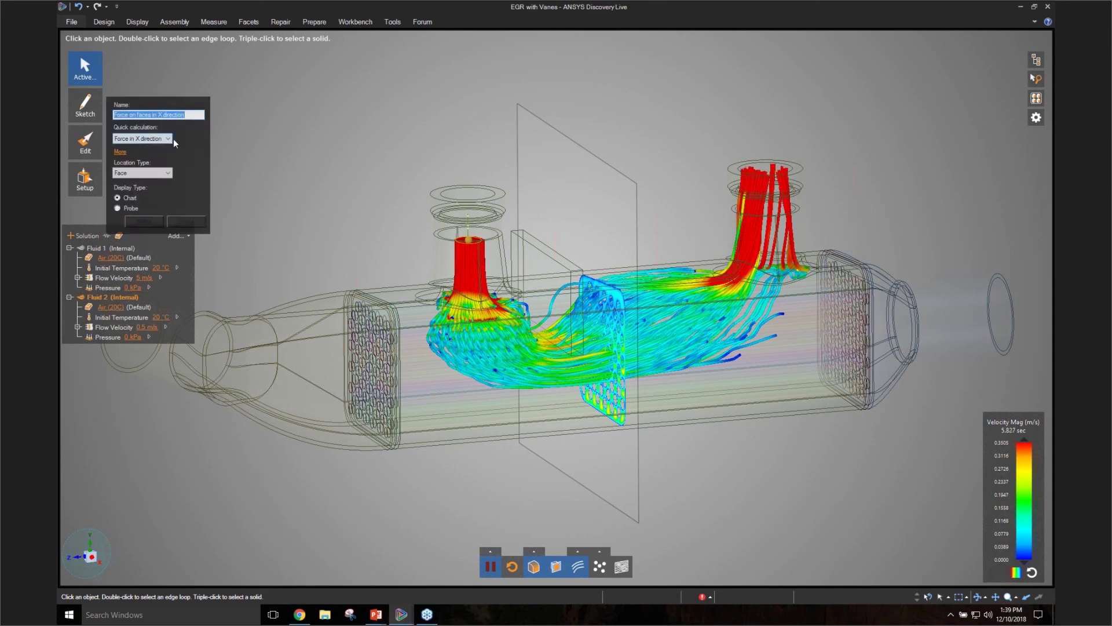
click(120, 152)
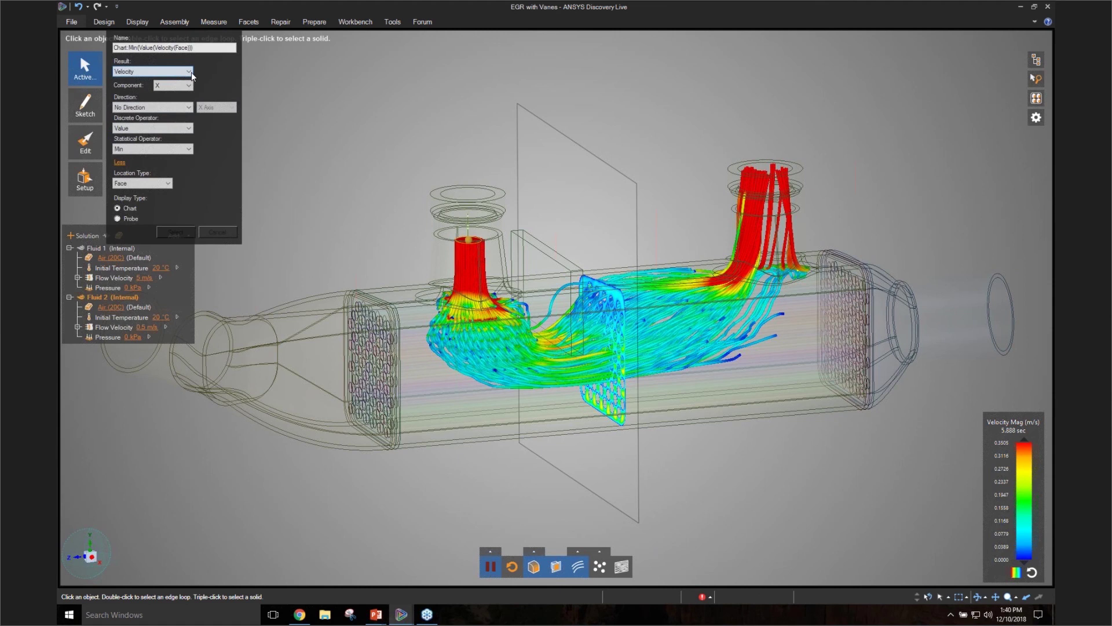
click(224, 232)
click(106, 236)
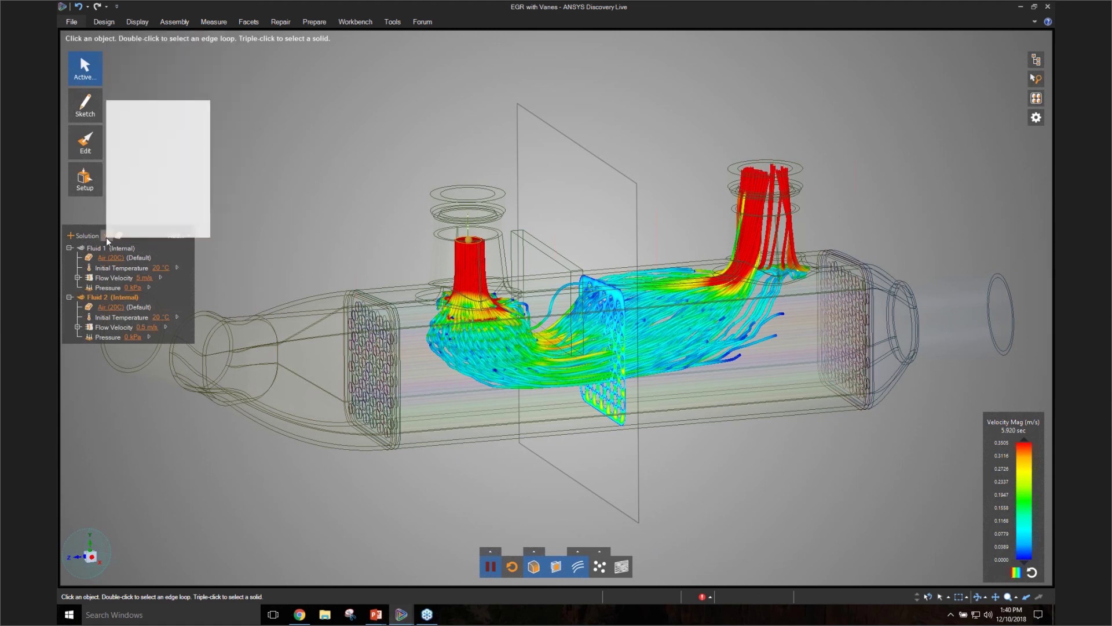
click(168, 142)
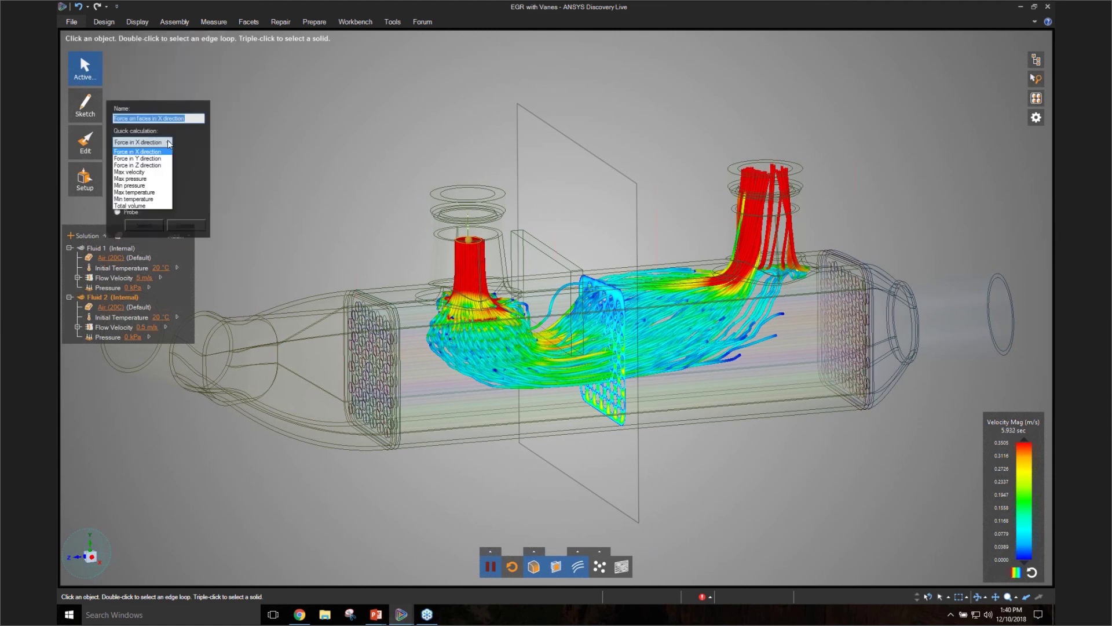
click(200, 225)
click(200, 225)
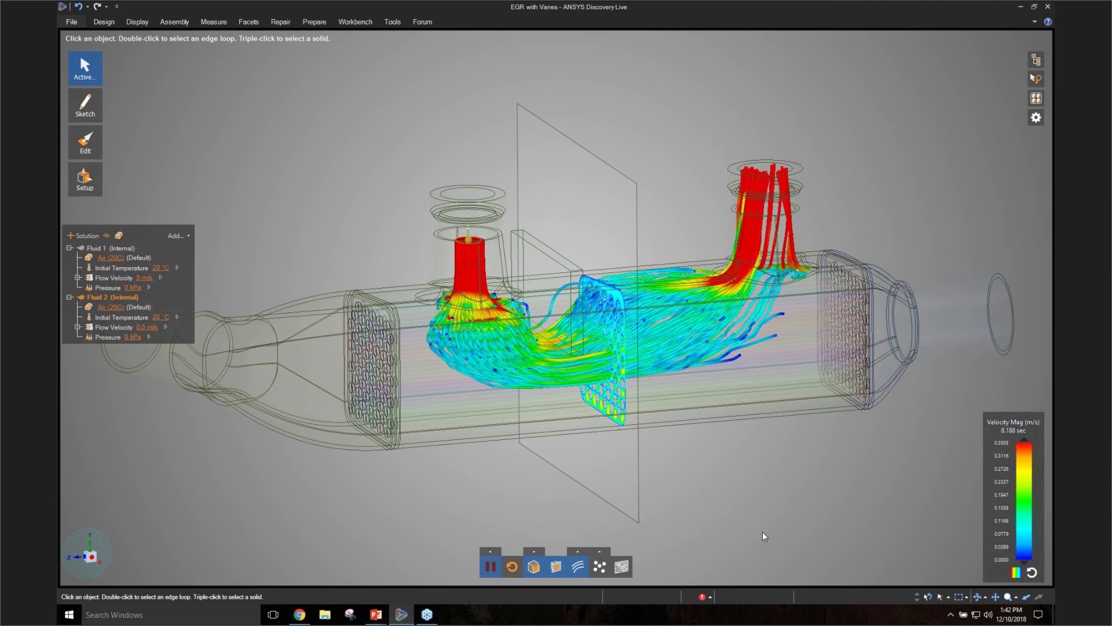
middle_drag(785, 500, 802, 485)
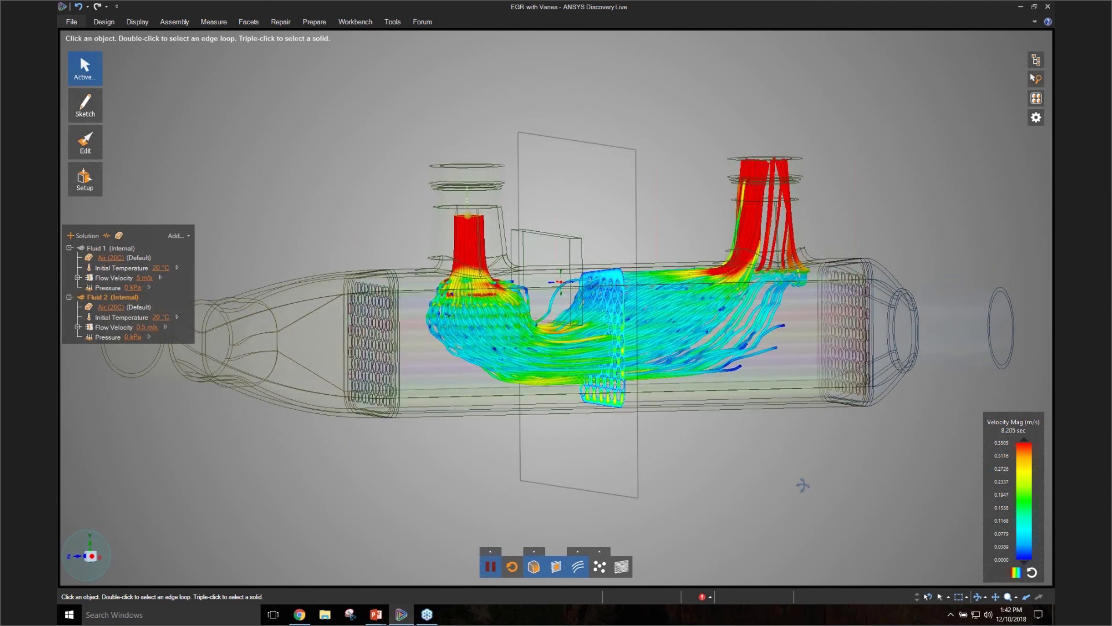